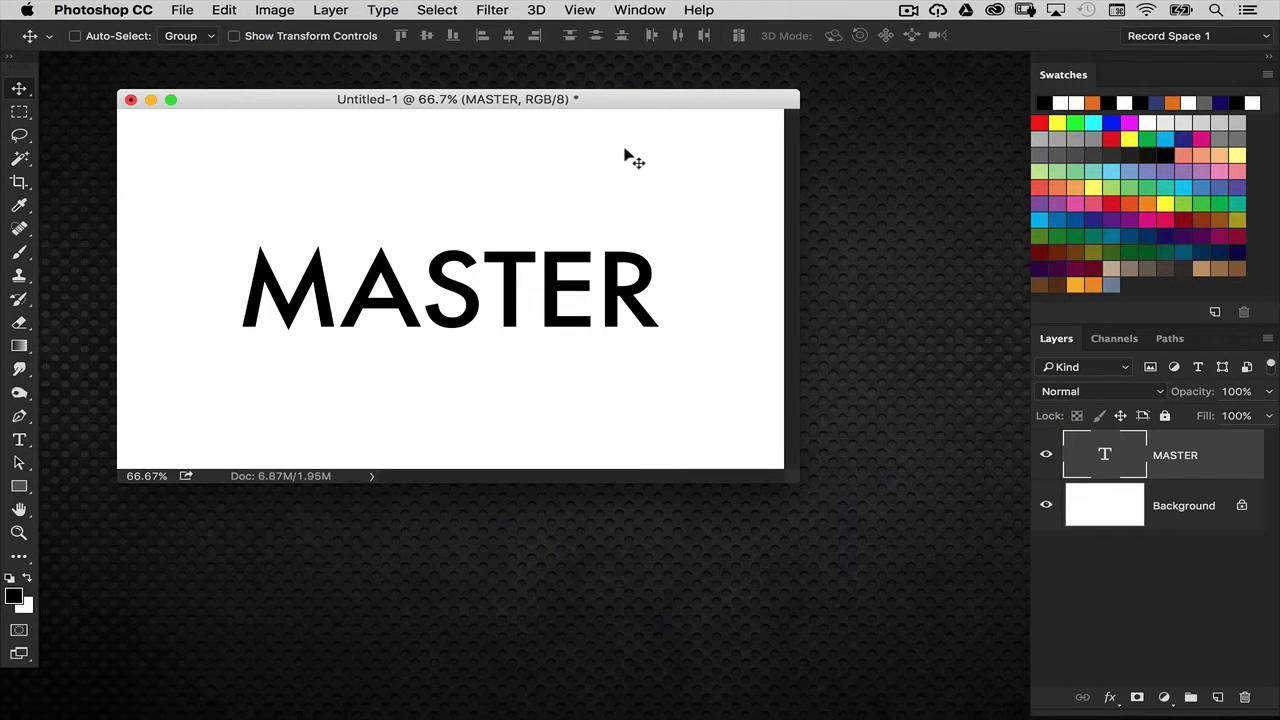
Step: Switch to the desktop and preview the leather.jpg texture image
{"action": "left_click_drag", "start_coordinate": [602, 98], "coordinate": [598, 100]}
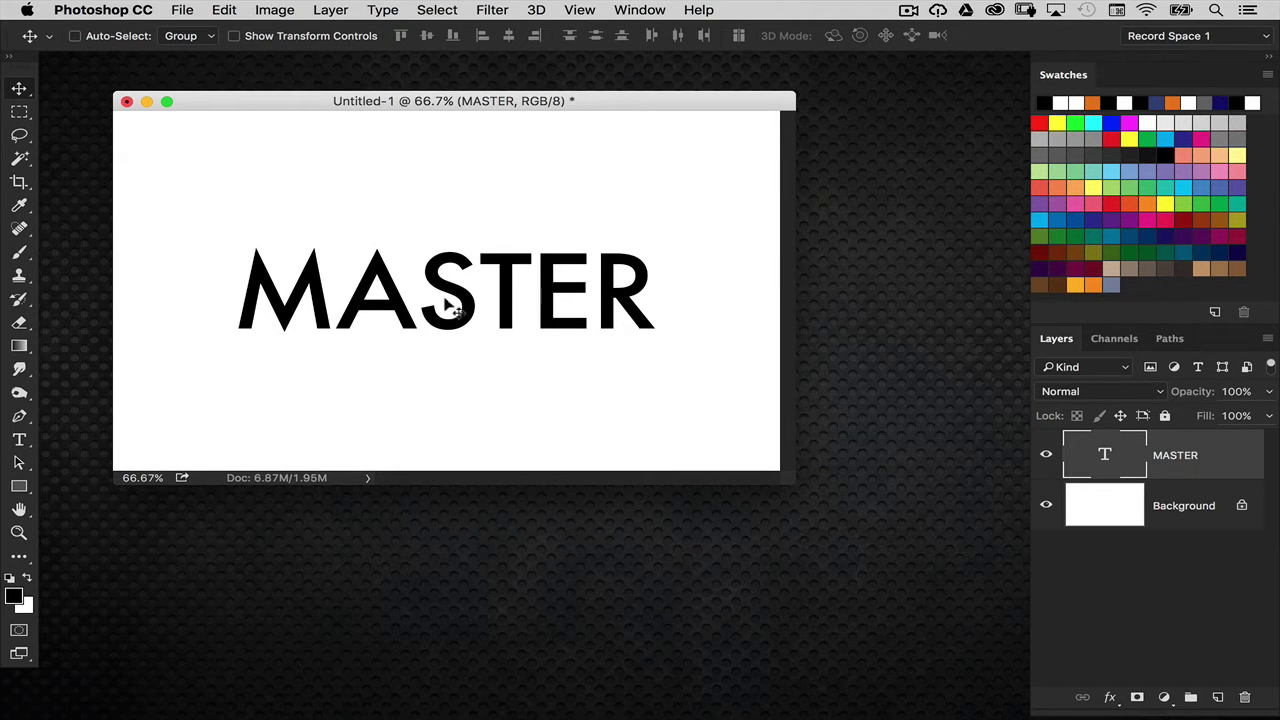
{"action": "left_click", "coordinate": [928, 445]}
{"action": "left_click_drag", "start_coordinate": [1152, 128], "coordinate": [1250, 100]}
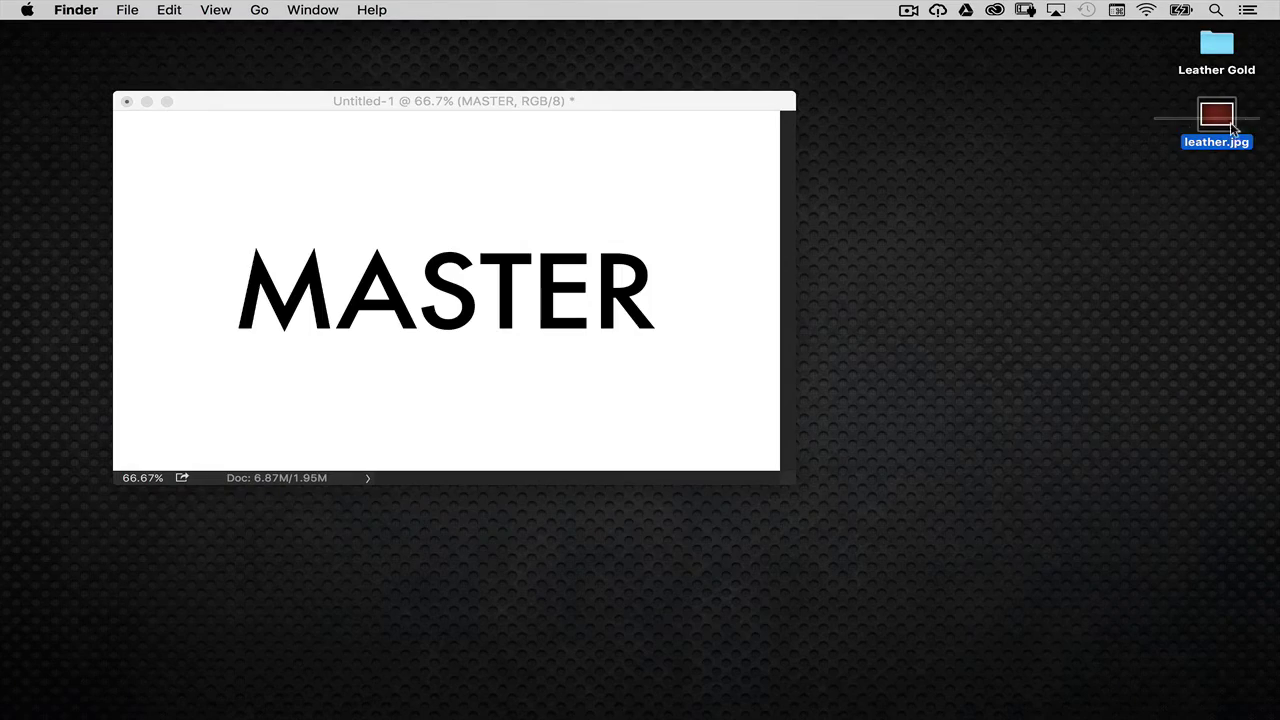
{"action": "key", "text": "space"}
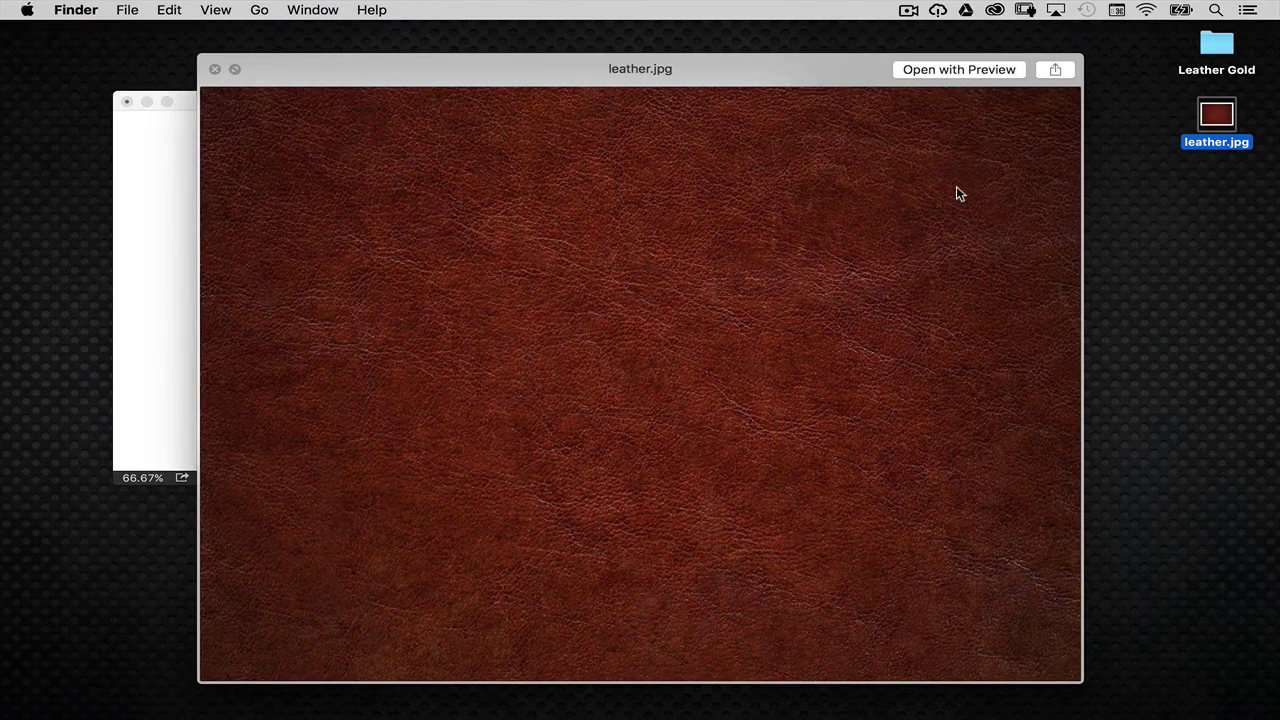
{"action": "key", "text": "space"}
Step: Restore the minimized leather.jpg document in Photoshop and desaturate its leather texture
{"action": "left_click", "coordinate": [734, 240]}
{"action": "left_click", "coordinate": [1066, 140]}
{"action": "left_click_drag", "start_coordinate": [1213, 118], "coordinate": [1095, 345]}
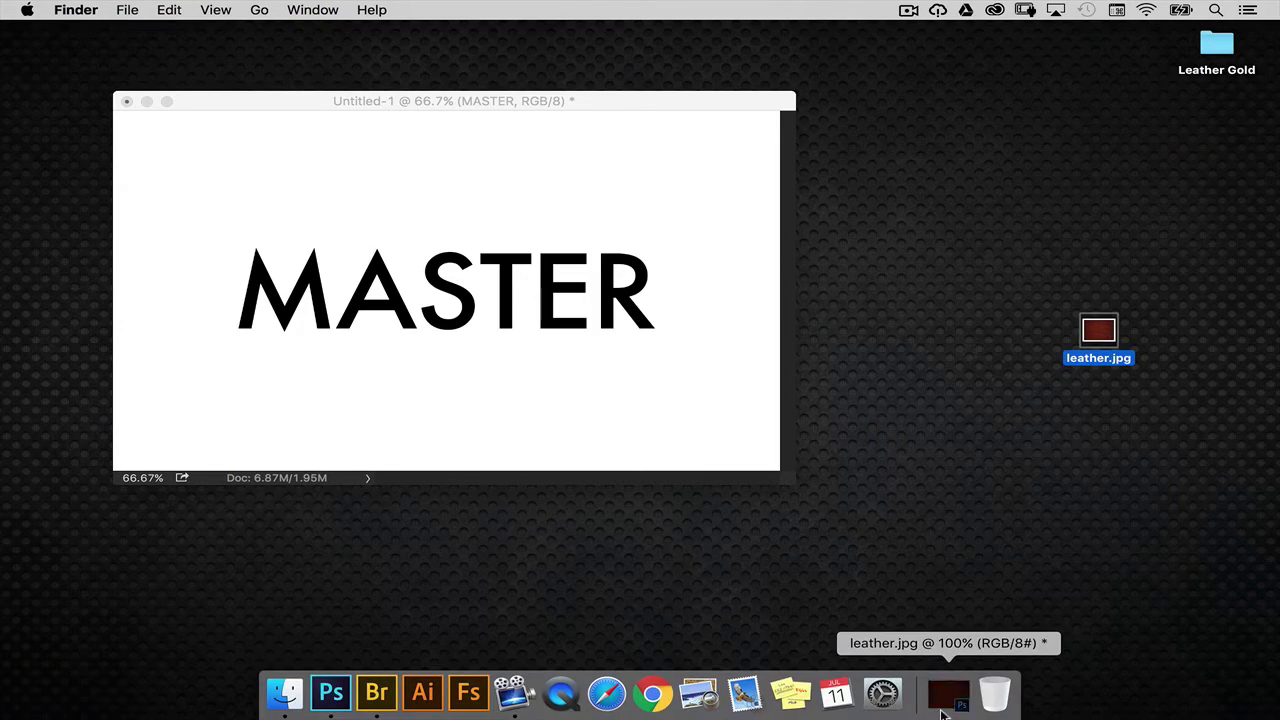
{"action": "left_click", "coordinate": [943, 690]}
{"action": "left_click_drag", "start_coordinate": [840, 110], "coordinate": [866, 152]}
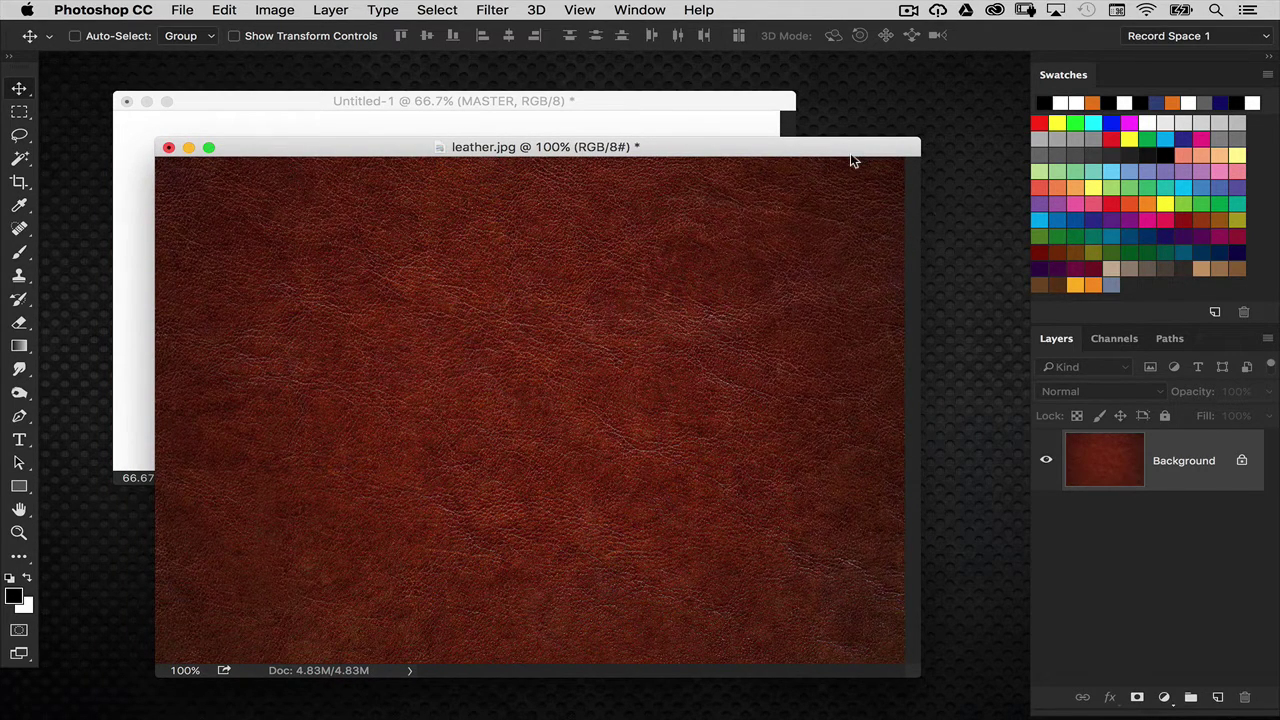
{"action": "key", "text": "super+shift+u"}
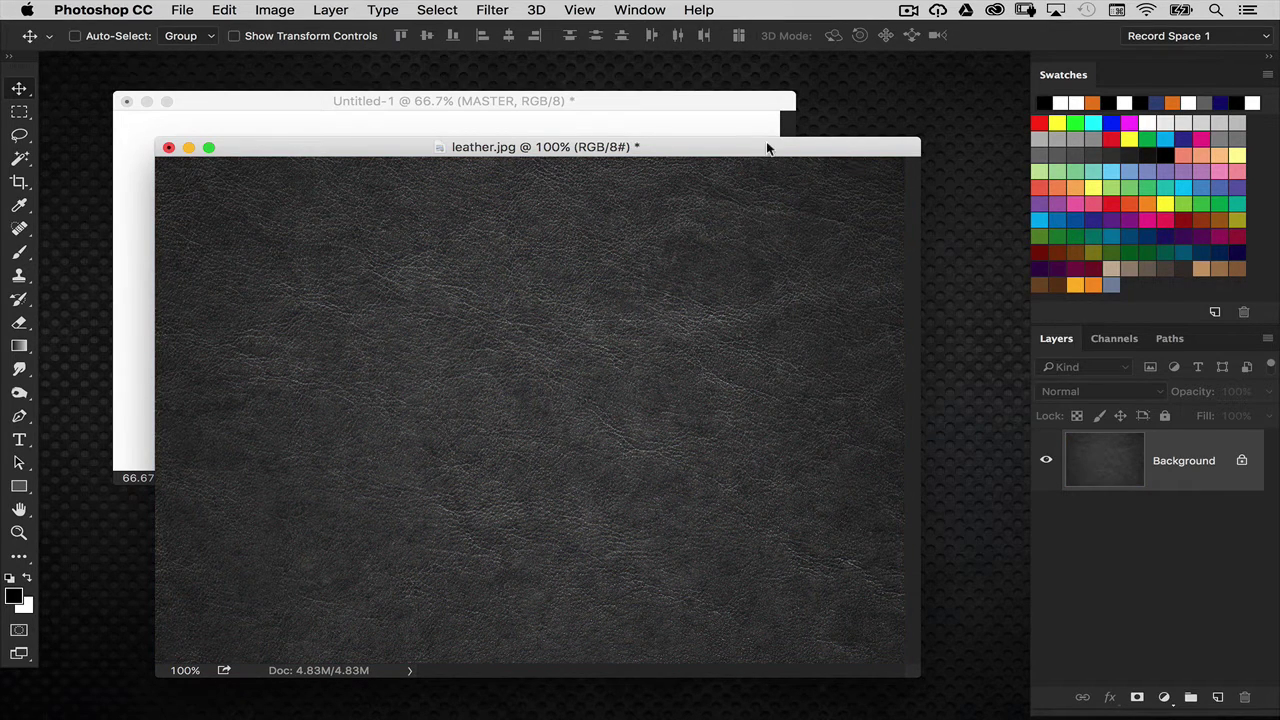
Step: Copy the desaturated leather image into the centre of the Untitled-1 document as a new layer
{"action": "left_click_drag", "start_coordinate": [666, 143], "coordinate": [706, 133]}
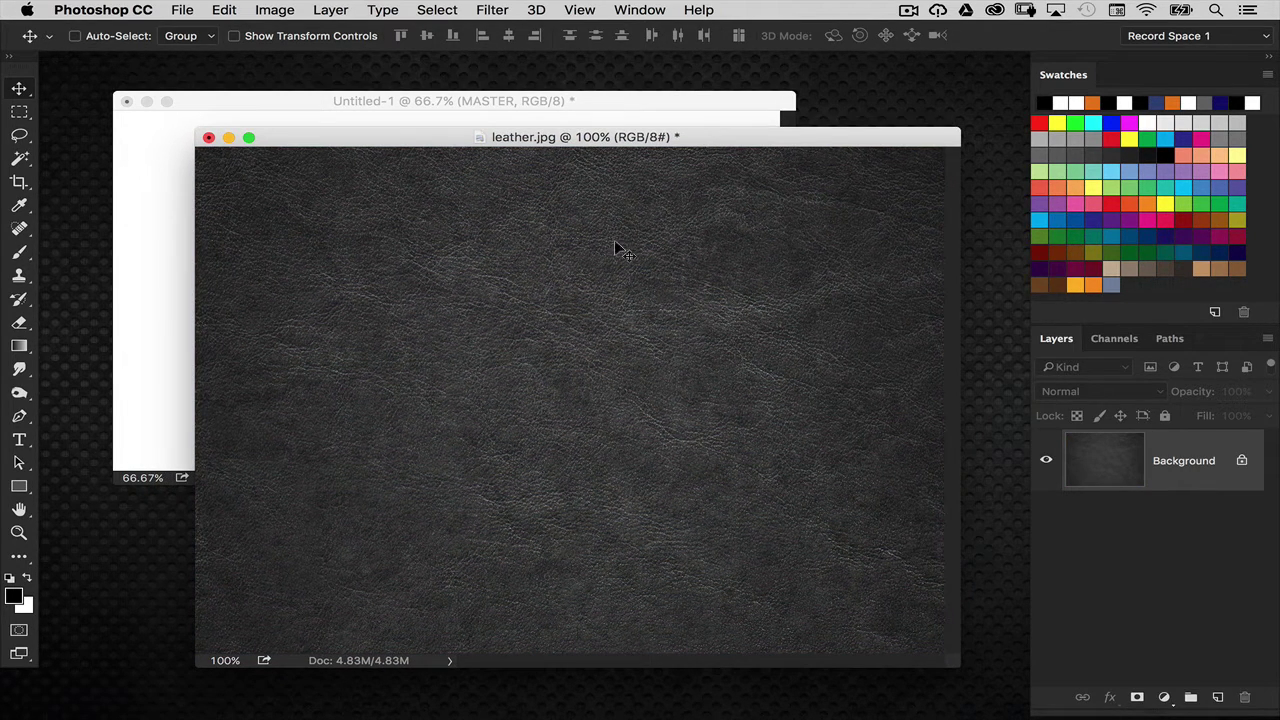
{"action": "left_click_drag", "start_coordinate": [434, 147], "coordinate": [522, 125]}
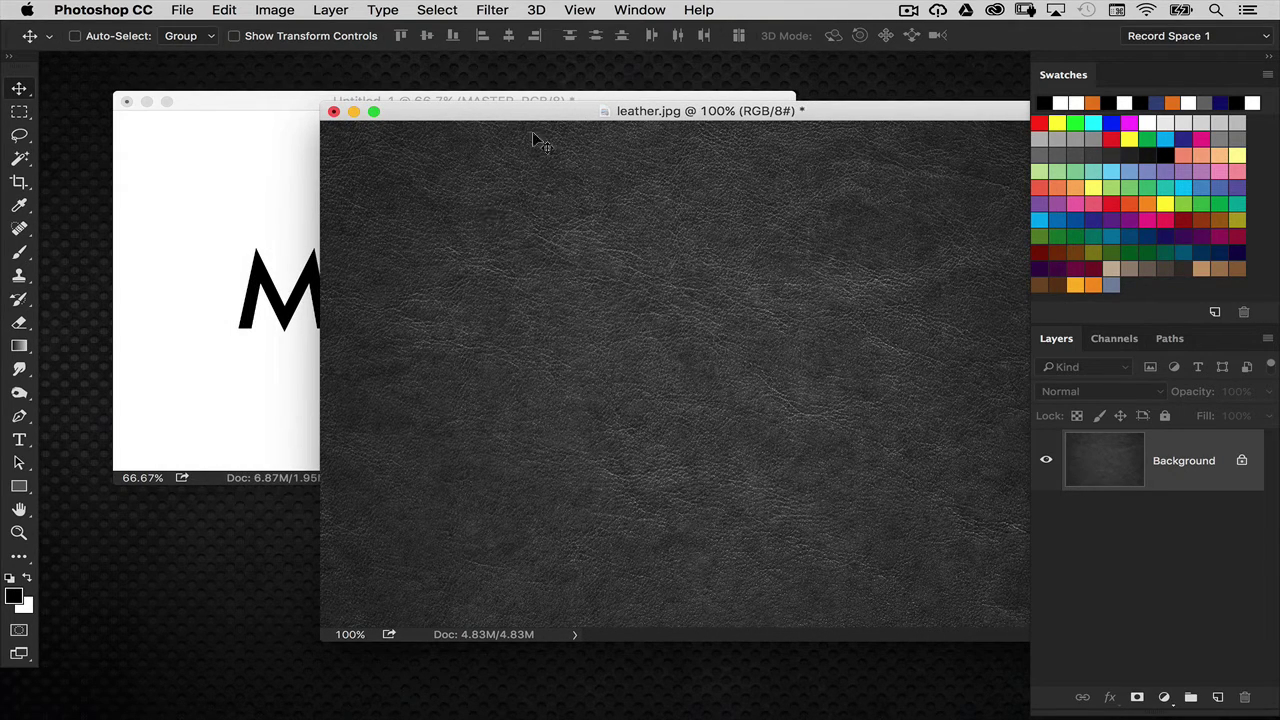
{"action": "left_click_drag", "start_coordinate": [520, 120], "coordinate": [729, 157]}
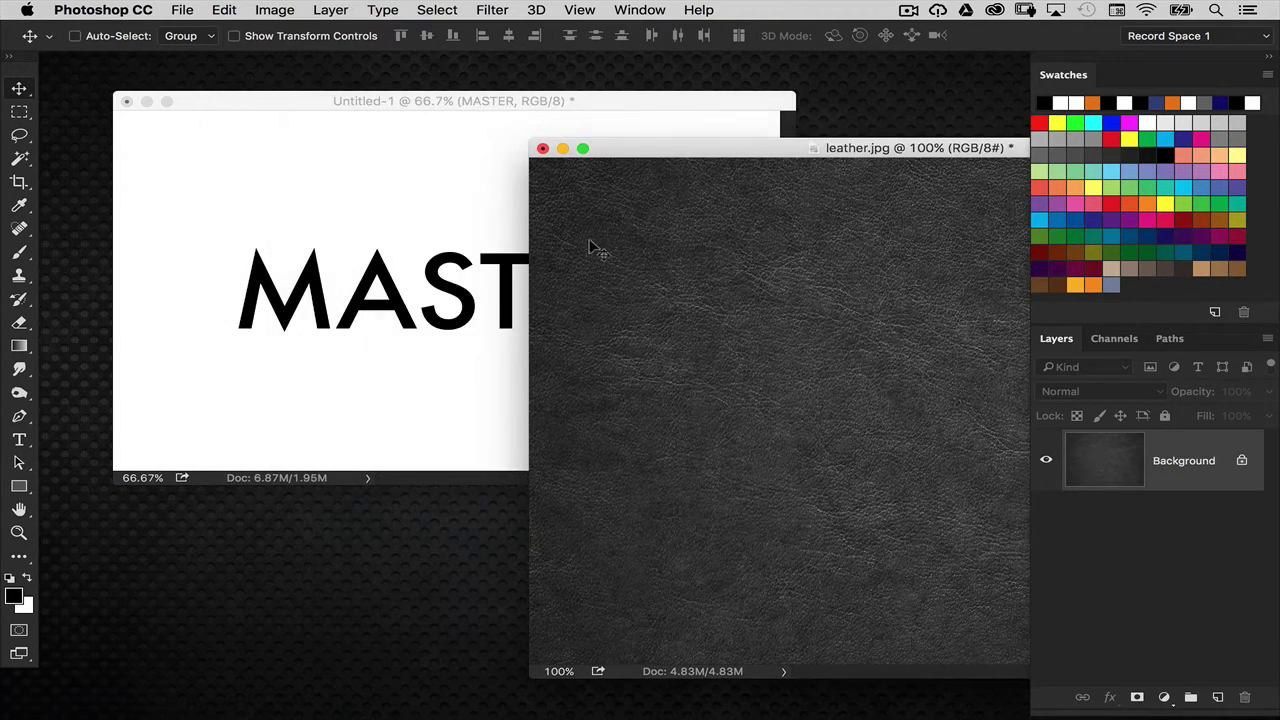
{"action": "left_click_drag", "start_coordinate": [440, 297], "coordinate": [442, 295]}
{"action": "left_click", "coordinate": [718, 187]}
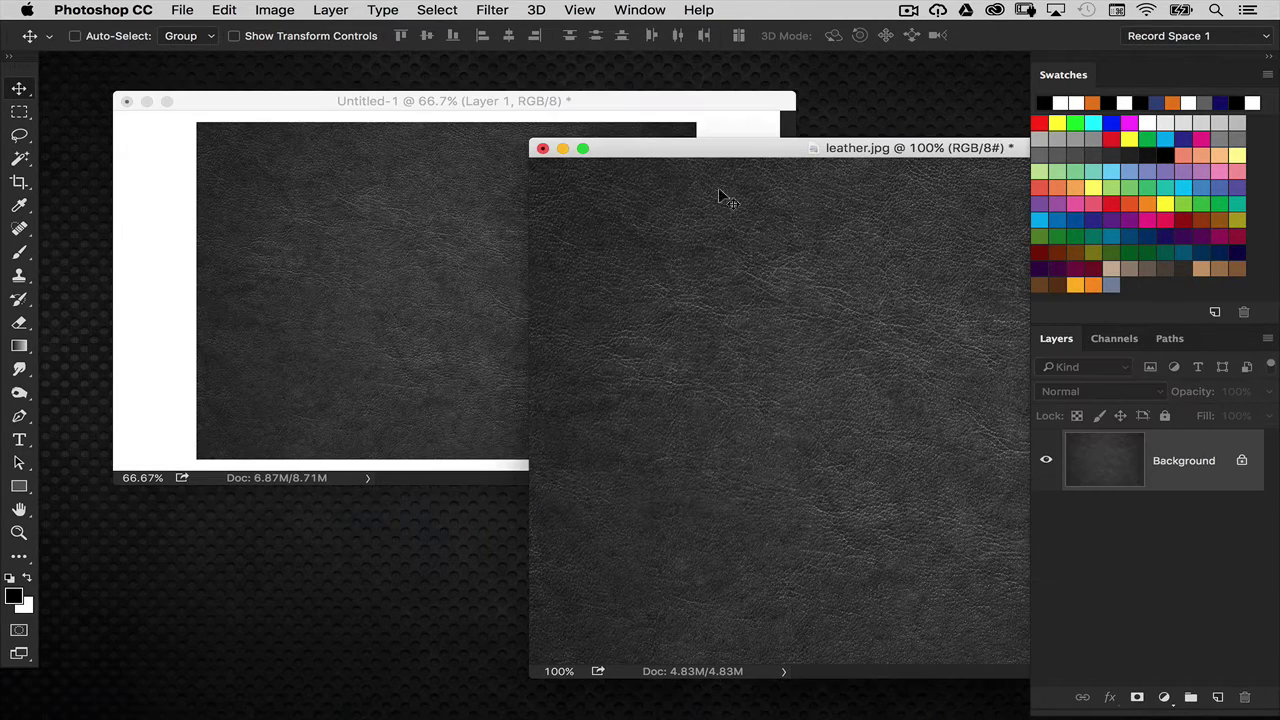
Step: Minimize leather.jpg and scale the leather layer in Untitled-1 to 133.33% width and 111.20% height to fill the canvas
{"action": "left_click", "coordinate": [562, 148]}
{"action": "left_click_drag", "start_coordinate": [788, 480], "coordinate": [949, 589]}
{"action": "key", "text": "cmd+t"}
{"action": "left_click_drag", "start_coordinate": [770, 173], "coordinate": [848, 140]}
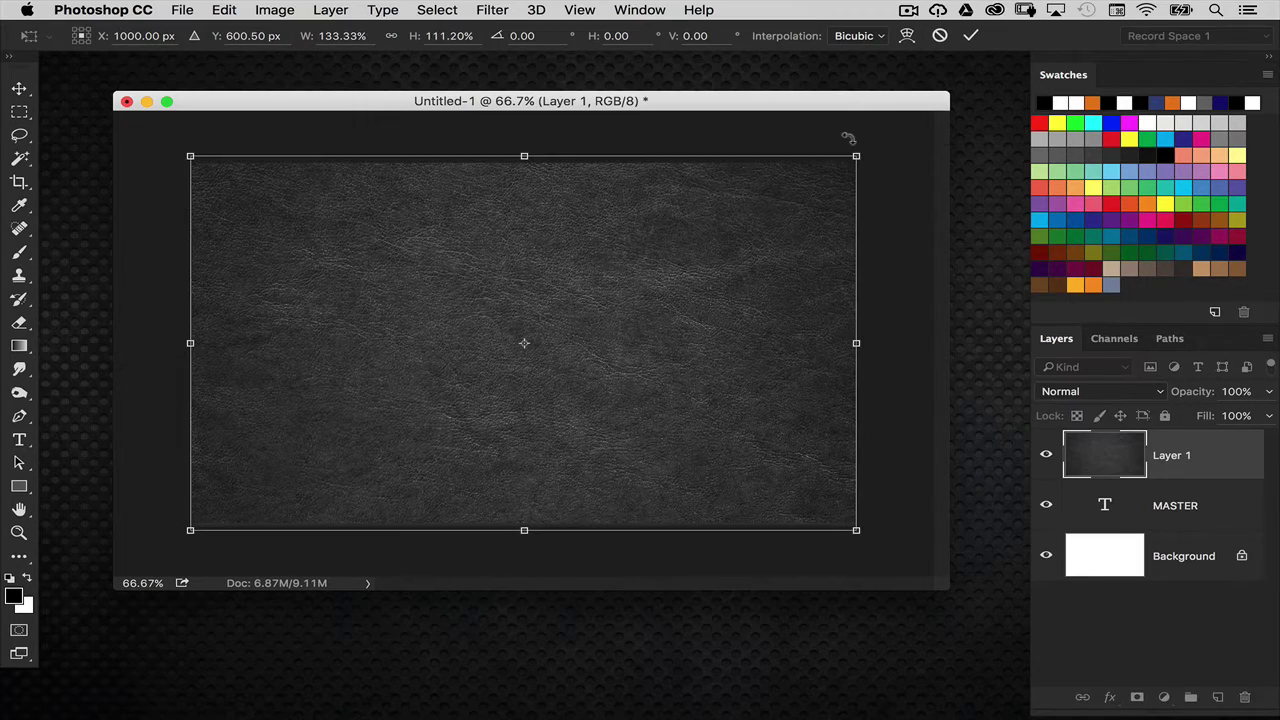
{"action": "key", "text": "Return"}
{"action": "key", "text": "cmd+minus"}
{"action": "key", "text": "cmd+plus"}
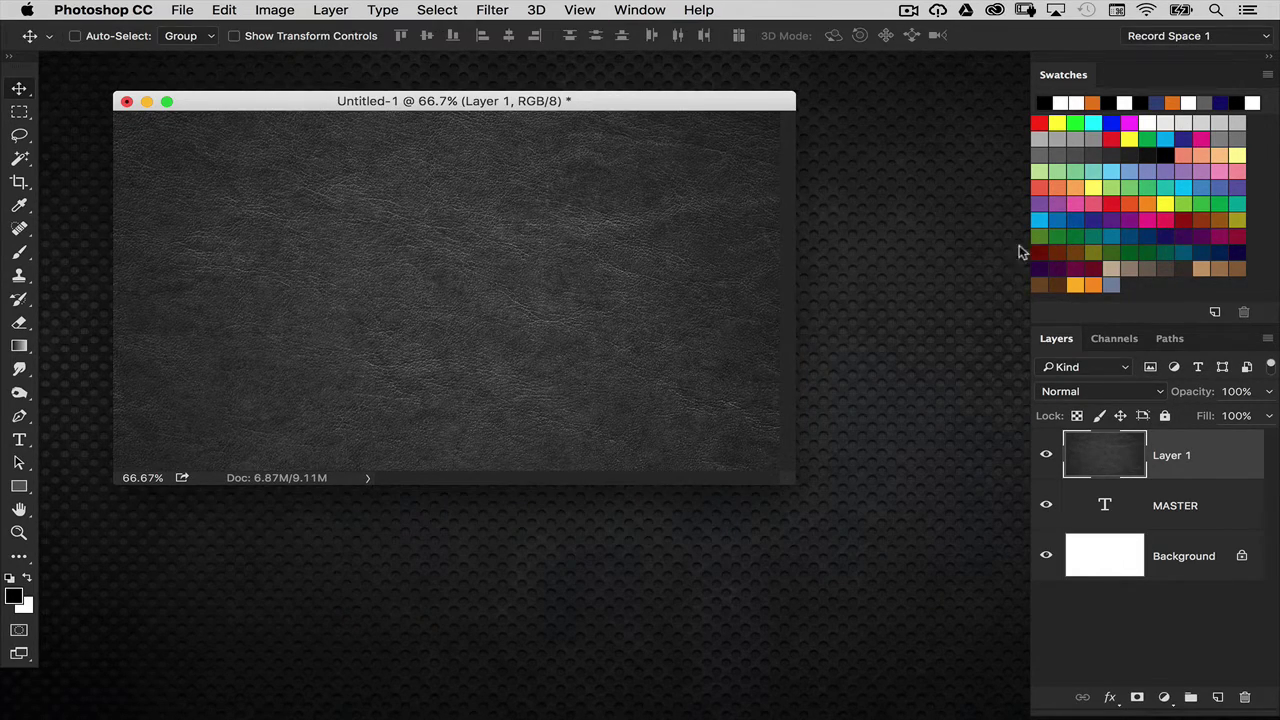
Step: Detach the Layers panel beside the document and move the leather layer beneath the MASTER text layer
{"action": "left_click_drag", "start_coordinate": [1063, 343], "coordinate": [712, 165]}
{"action": "left_click_drag", "start_coordinate": [918, 362], "coordinate": [954, 525]}
{"action": "left_click_drag", "start_coordinate": [823, 297], "coordinate": [831, 334]}
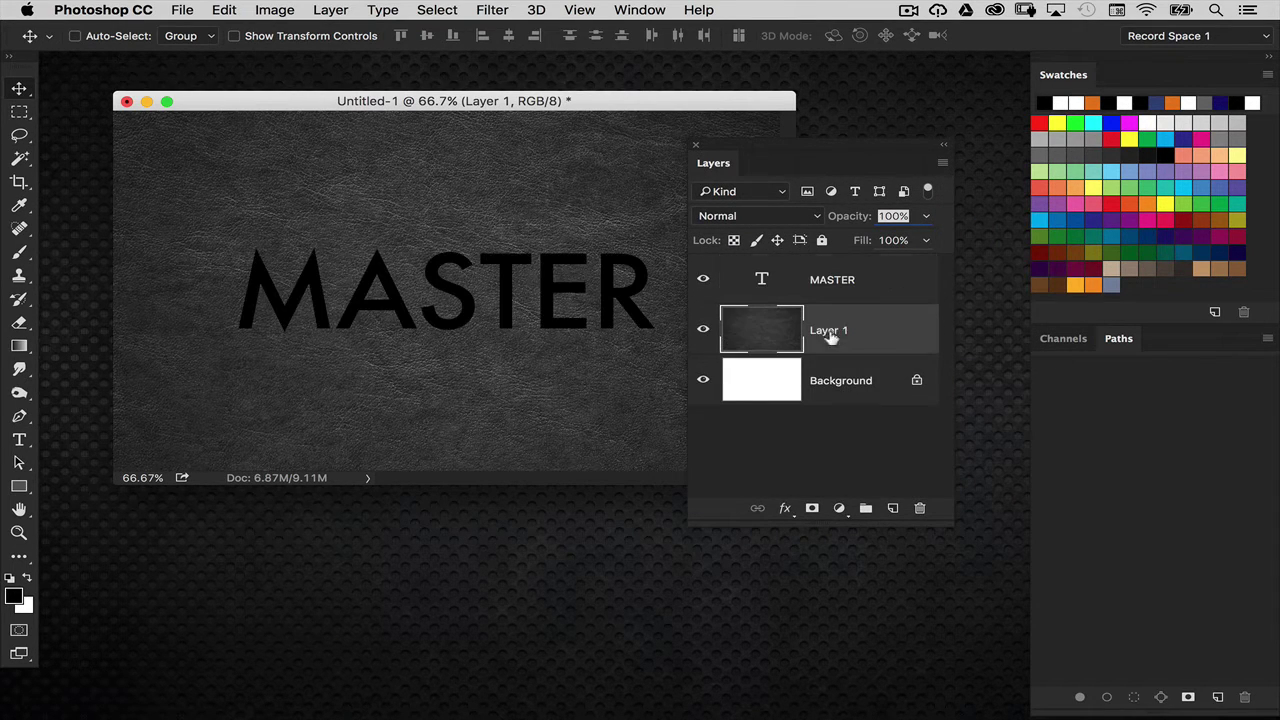
{"action": "left_click_drag", "start_coordinate": [751, 153], "coordinate": [860, 163]}
Step: Scale the MASTER text layer down slightly, keeping it centred on the leather
{"action": "left_click", "coordinate": [880, 289]}
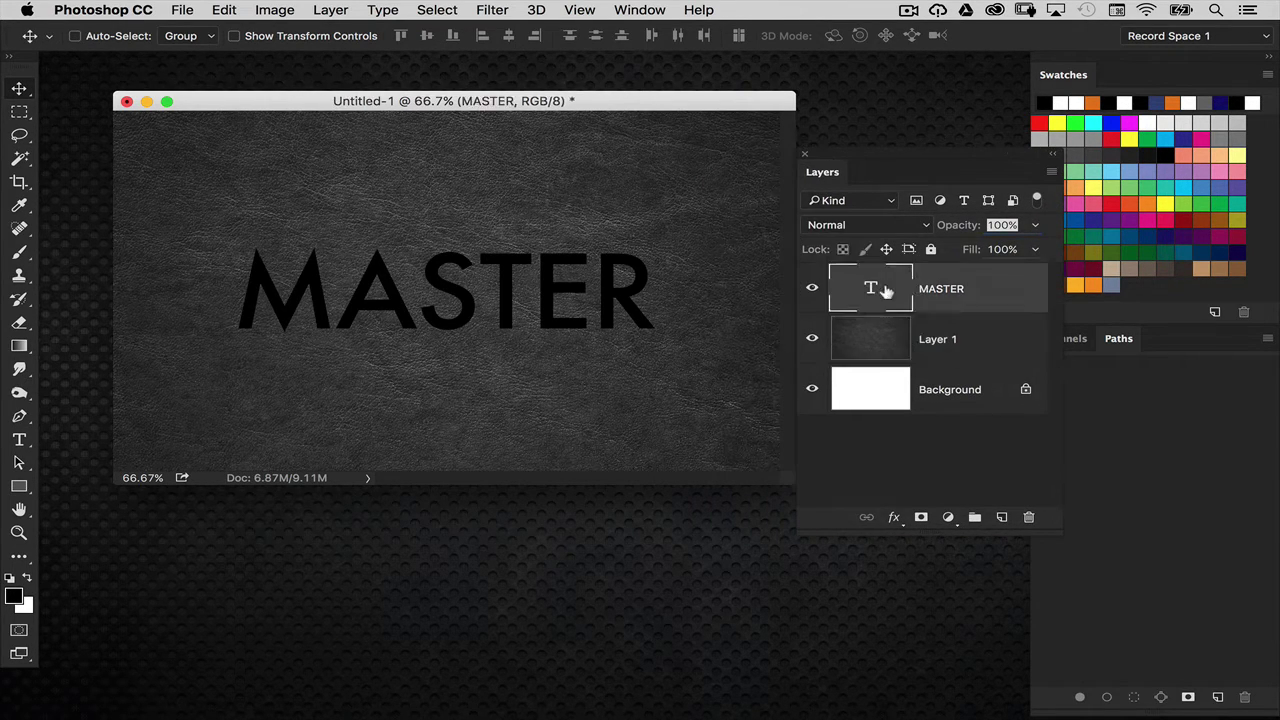
{"action": "key", "text": "ctrl+t"}
{"action": "left_click_drag", "start_coordinate": [656, 241], "coordinate": [641, 245]}
{"action": "key", "text": "Return"}
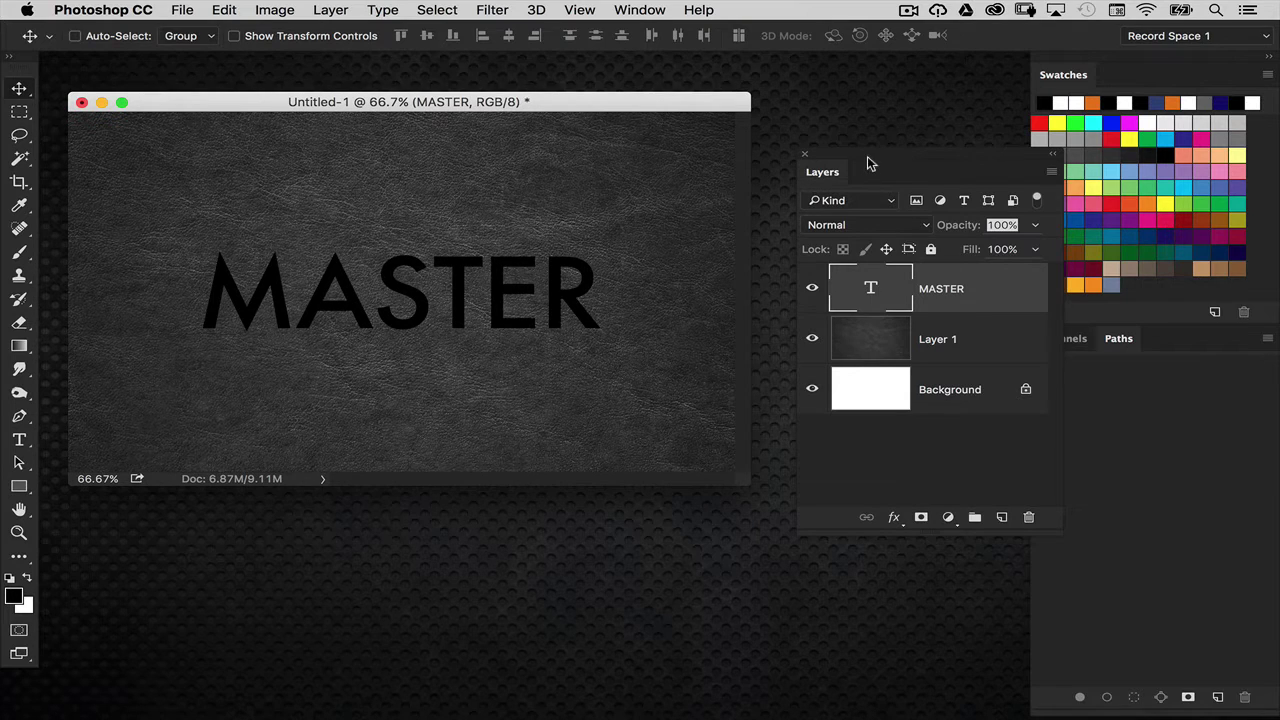
{"action": "left_click_drag", "start_coordinate": [866, 163], "coordinate": [833, 150]}
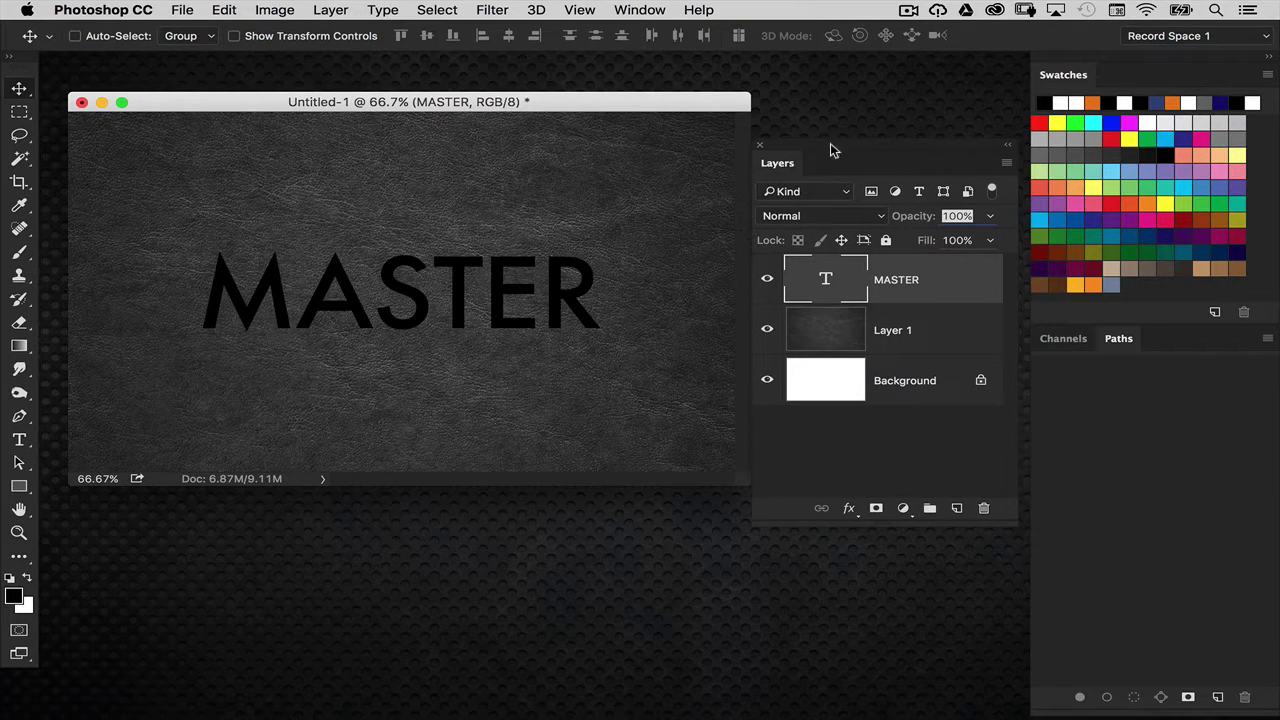
Step: Hide the leather layer and select the visible MASTER text layer above the white background
{"action": "left_click", "coordinate": [816, 329]}
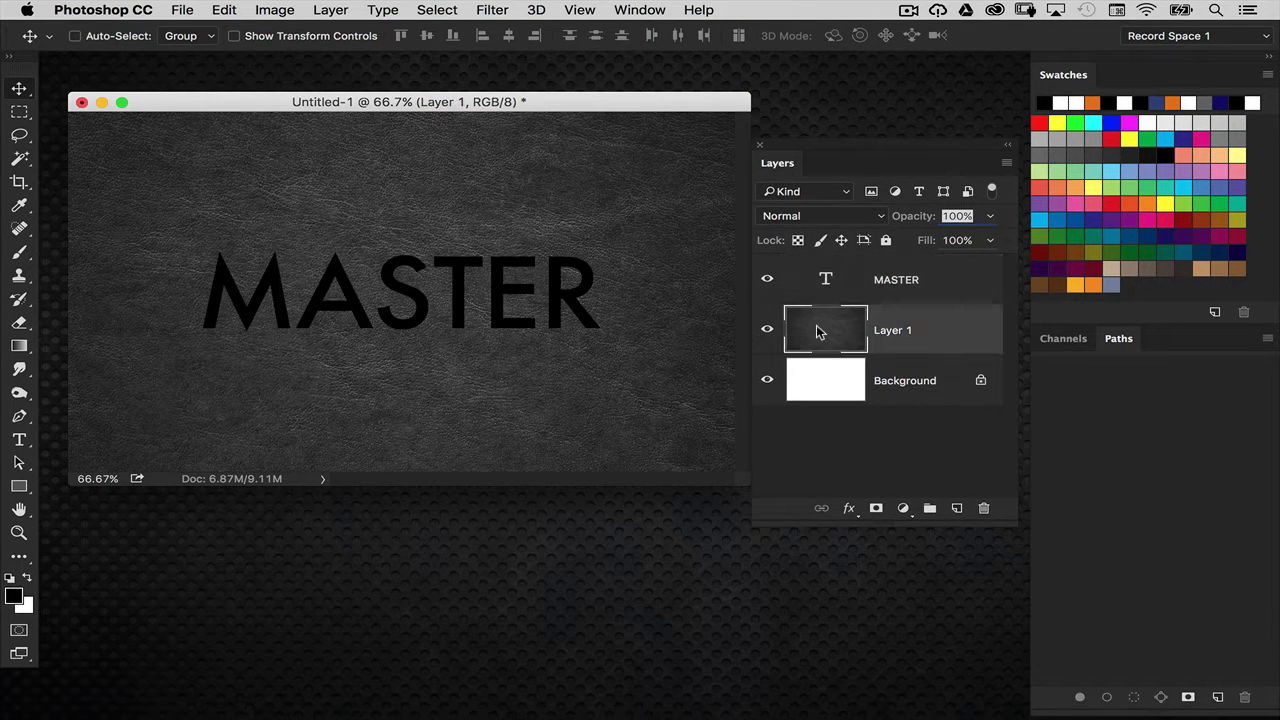
{"action": "left_click", "coordinate": [831, 391]}
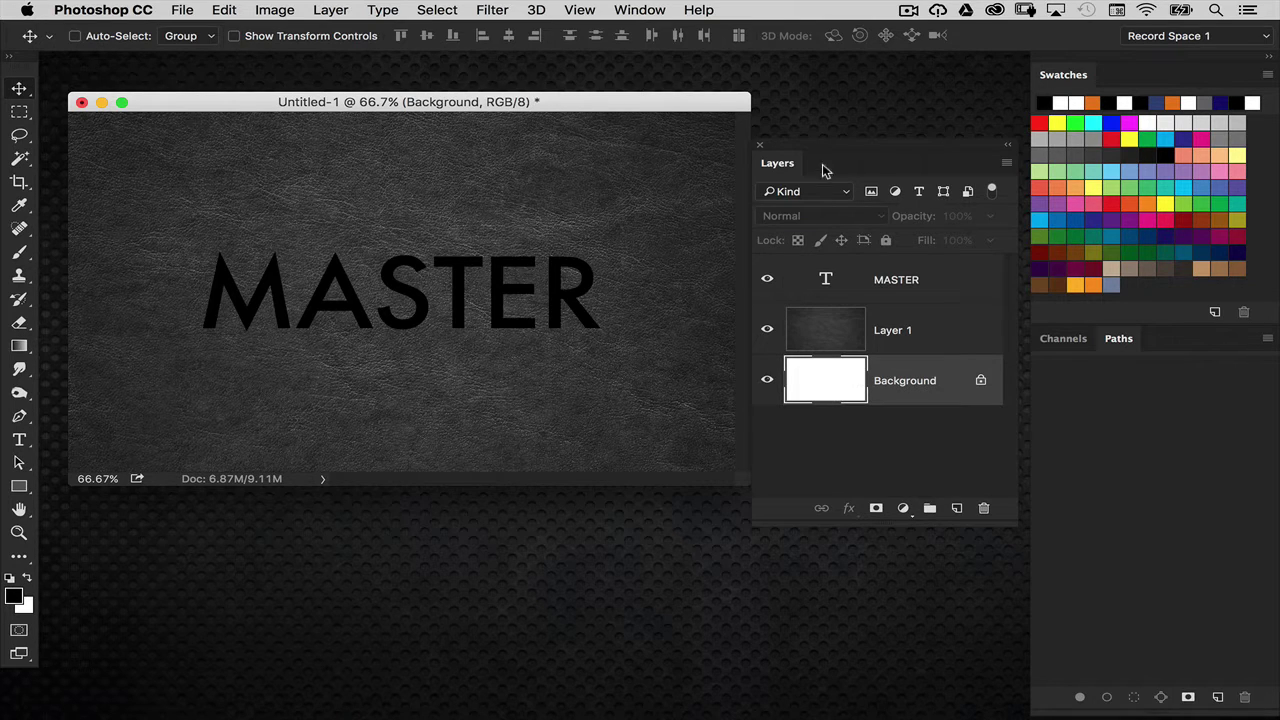
{"action": "left_click_drag", "start_coordinate": [834, 146], "coordinate": [817, 156]}
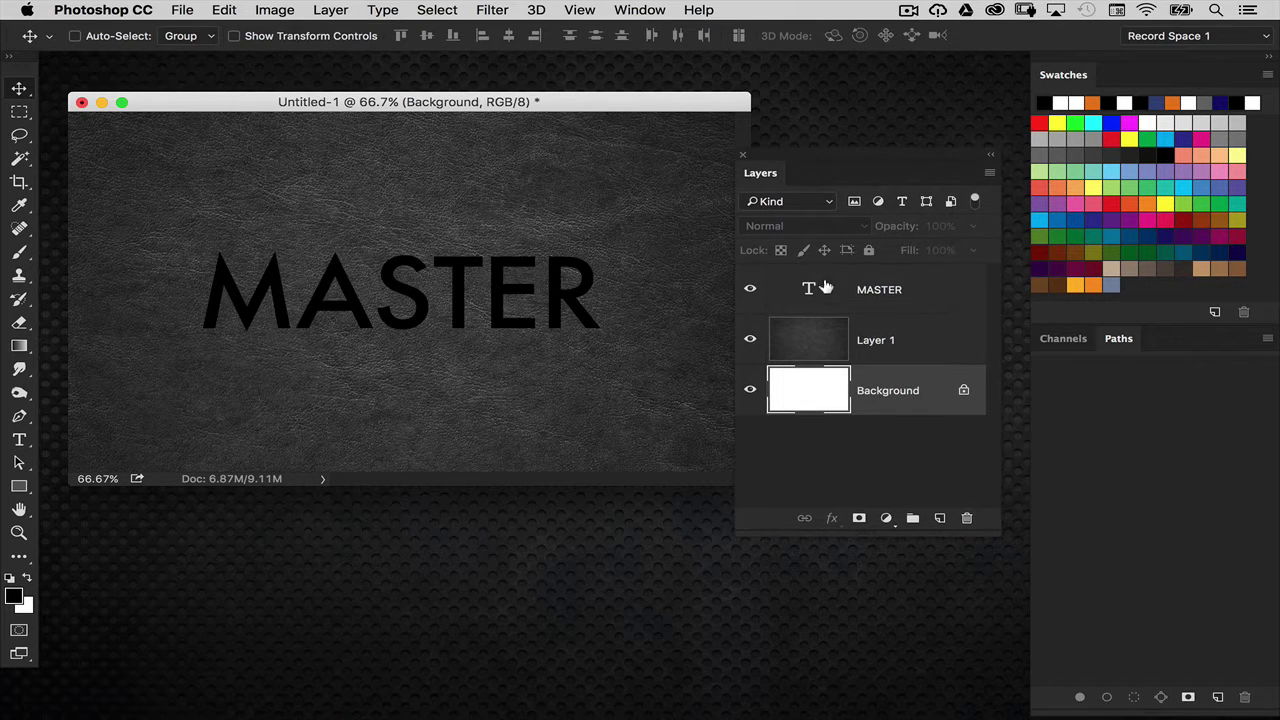
{"action": "left_click", "coordinate": [750, 289]}
{"action": "left_click", "coordinate": [750, 340]}
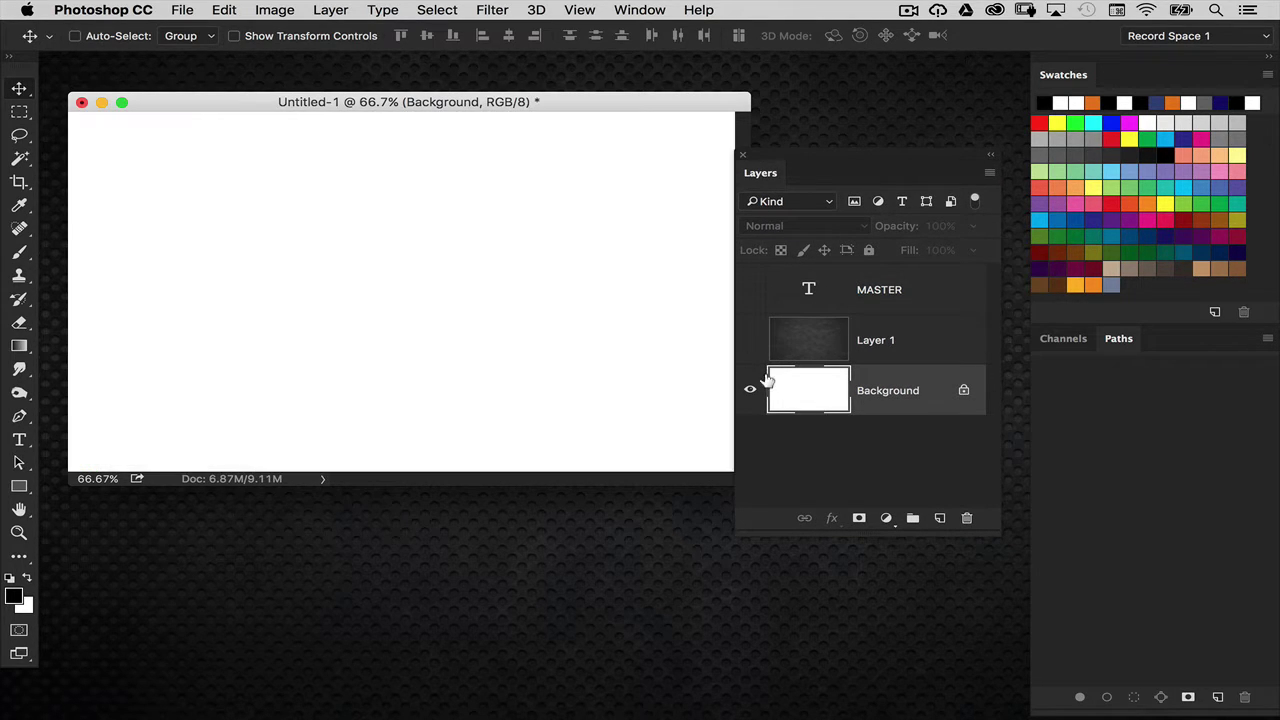
{"action": "left_click", "coordinate": [809, 289]}
{"action": "left_click", "coordinate": [750, 289]}
{"action": "key", "text": "super+a"}
{"action": "key", "text": "super+d"}
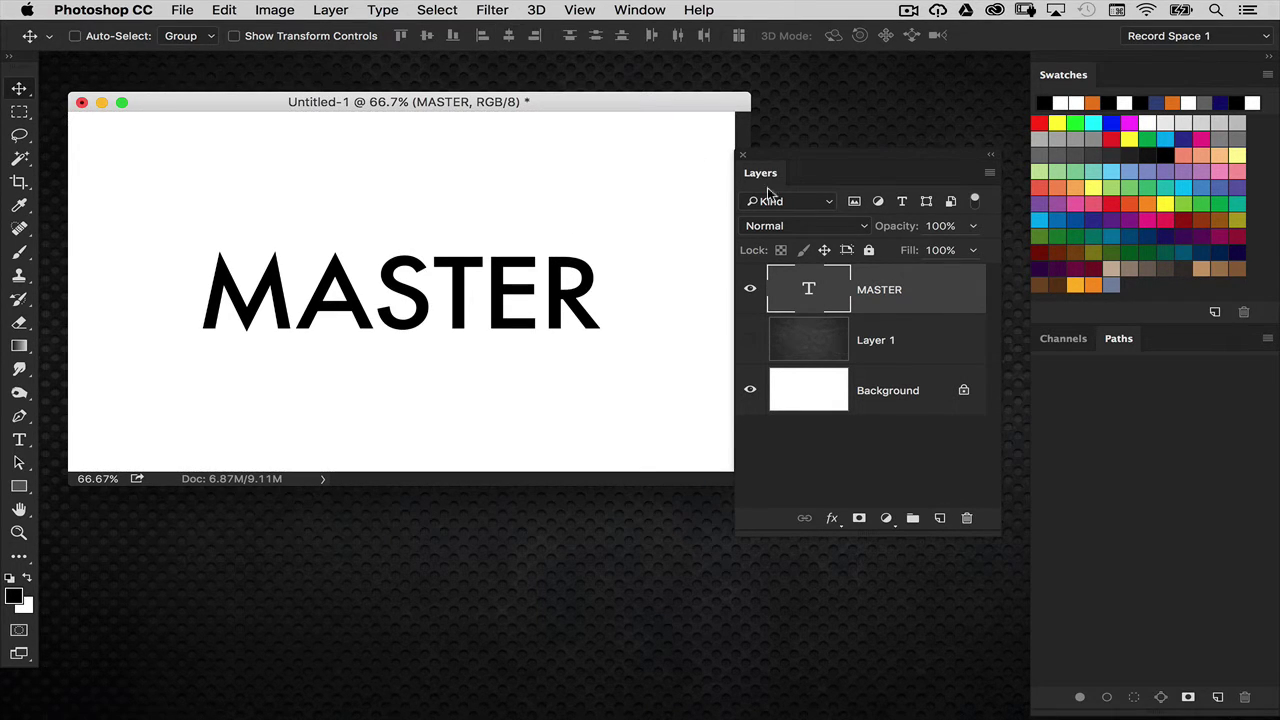
Step: Create a work path from the MASTER text layer and hide the text layer
{"action": "right_click", "coordinate": [924, 284]}
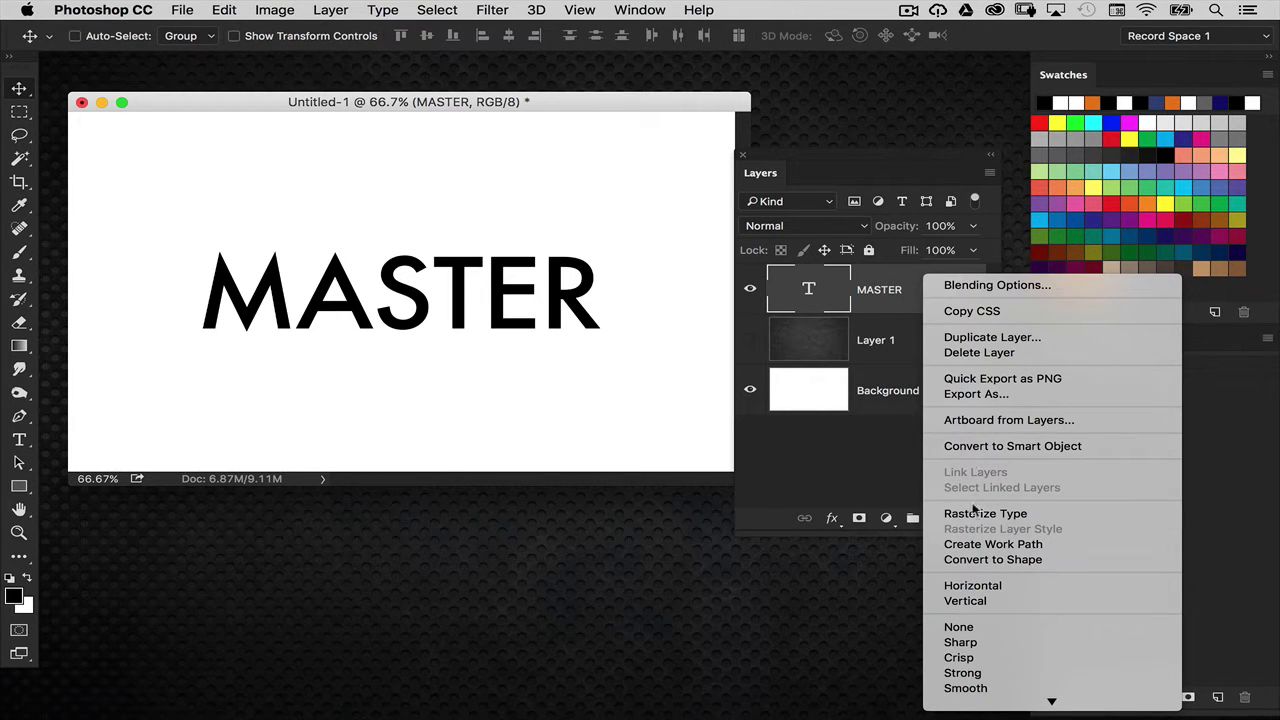
{"action": "left_click", "coordinate": [1038, 548]}
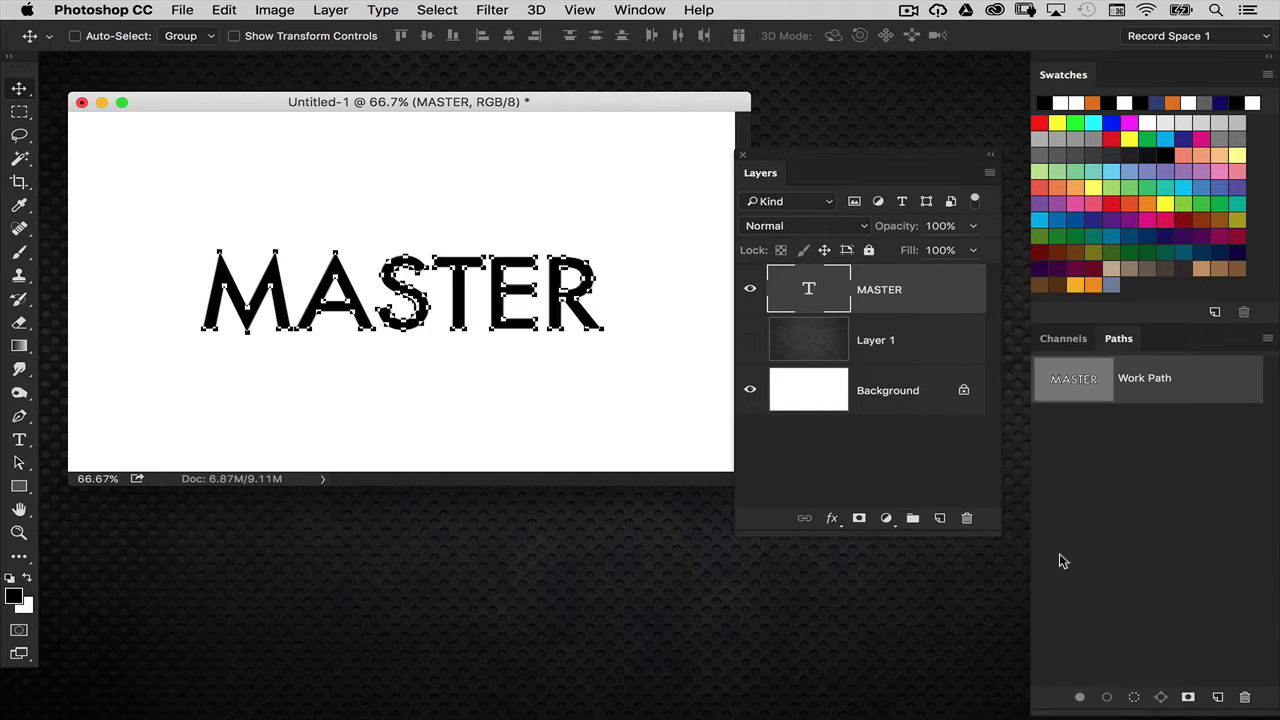
{"action": "left_click", "coordinate": [750, 289]}
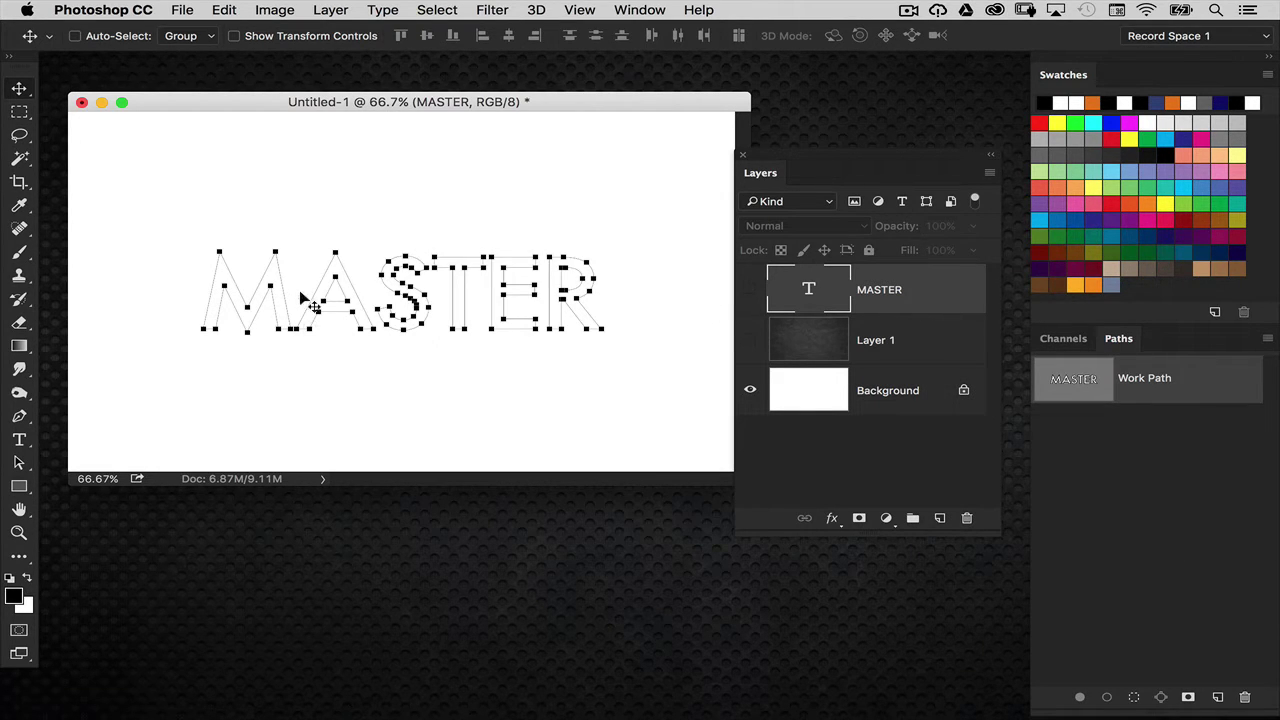
Step: Save the work path as Path 1, then select the leather layer and make it visible
{"action": "double_click", "coordinate": [1184, 365]}
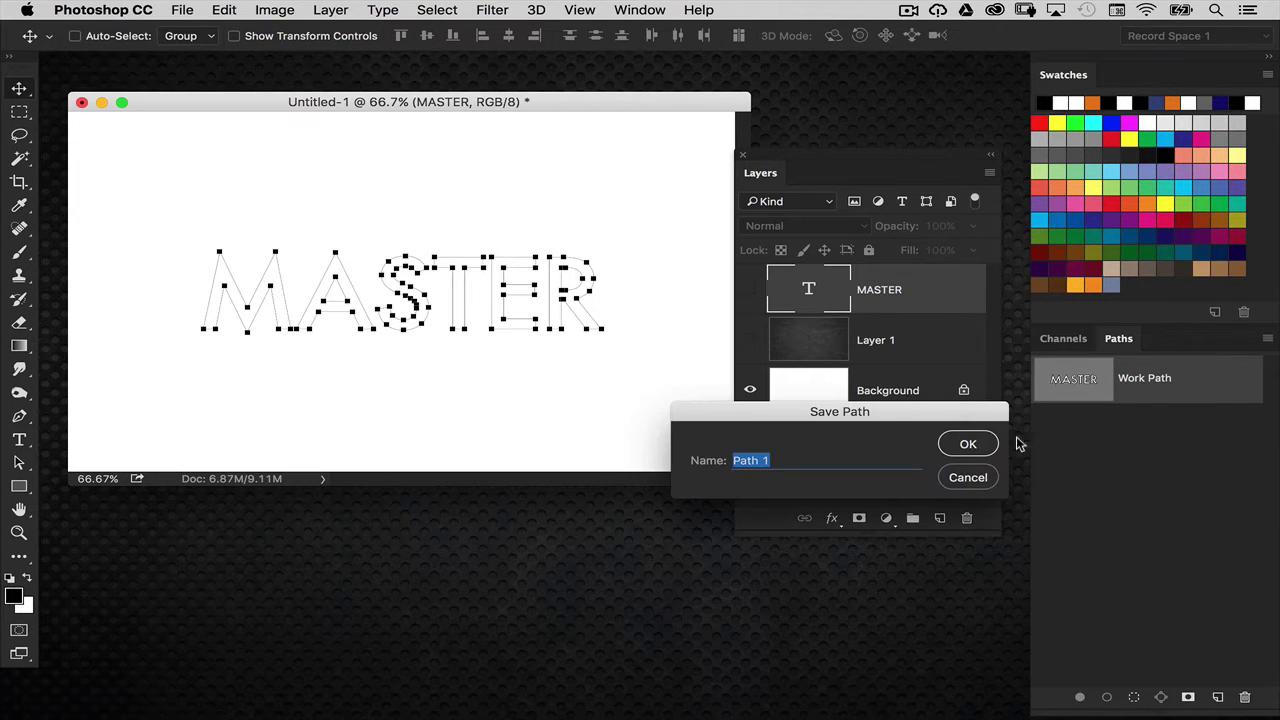
{"action": "left_click", "coordinate": [968, 443]}
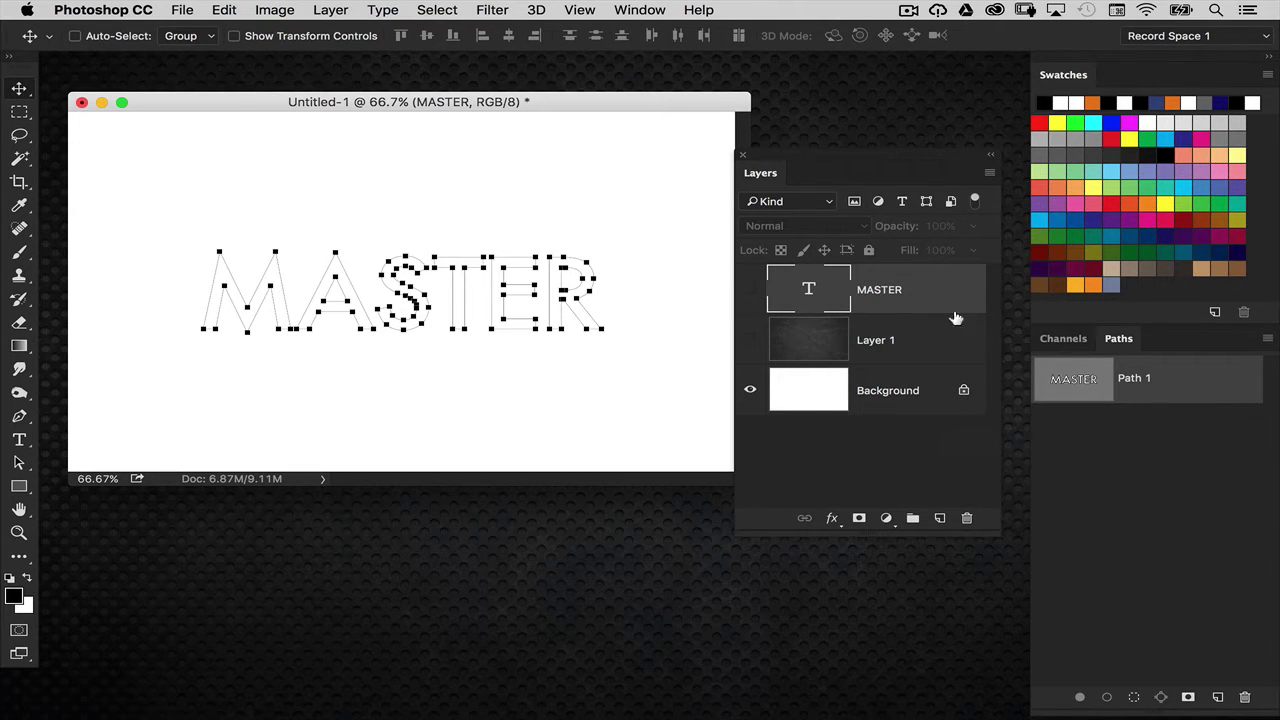
{"action": "left_click", "coordinate": [792, 340]}
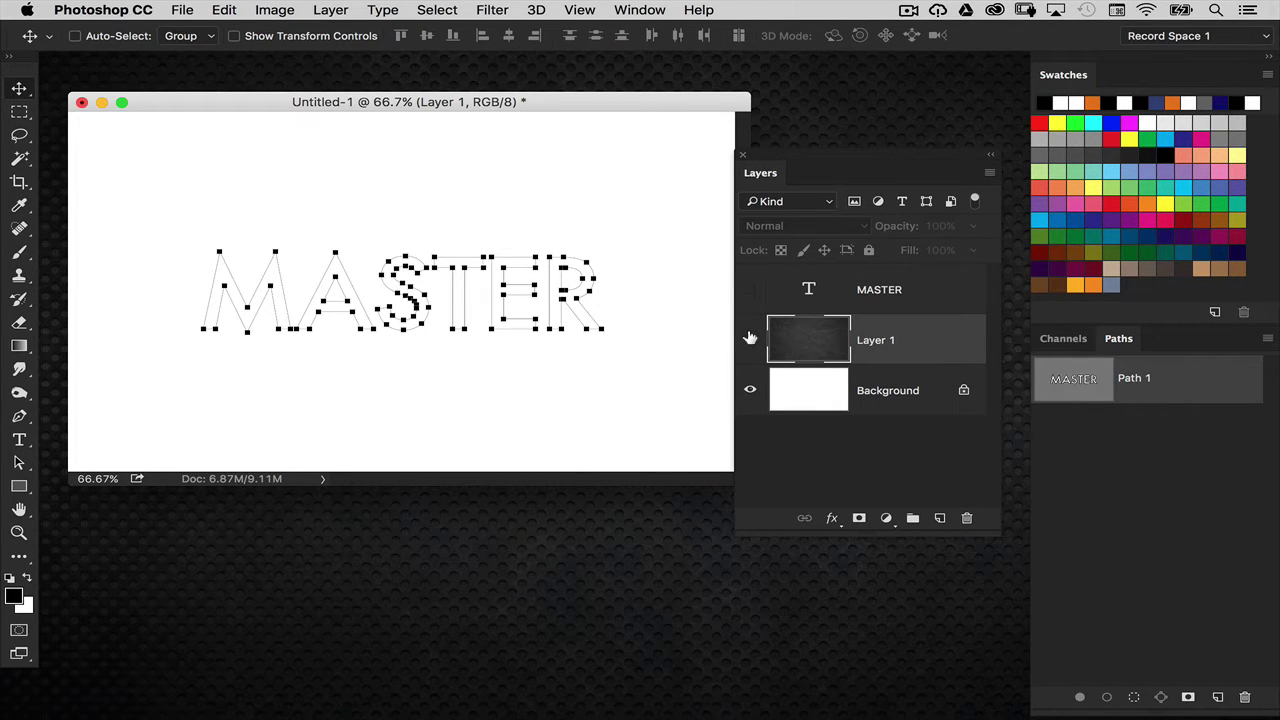
{"action": "left_click", "coordinate": [750, 339]}
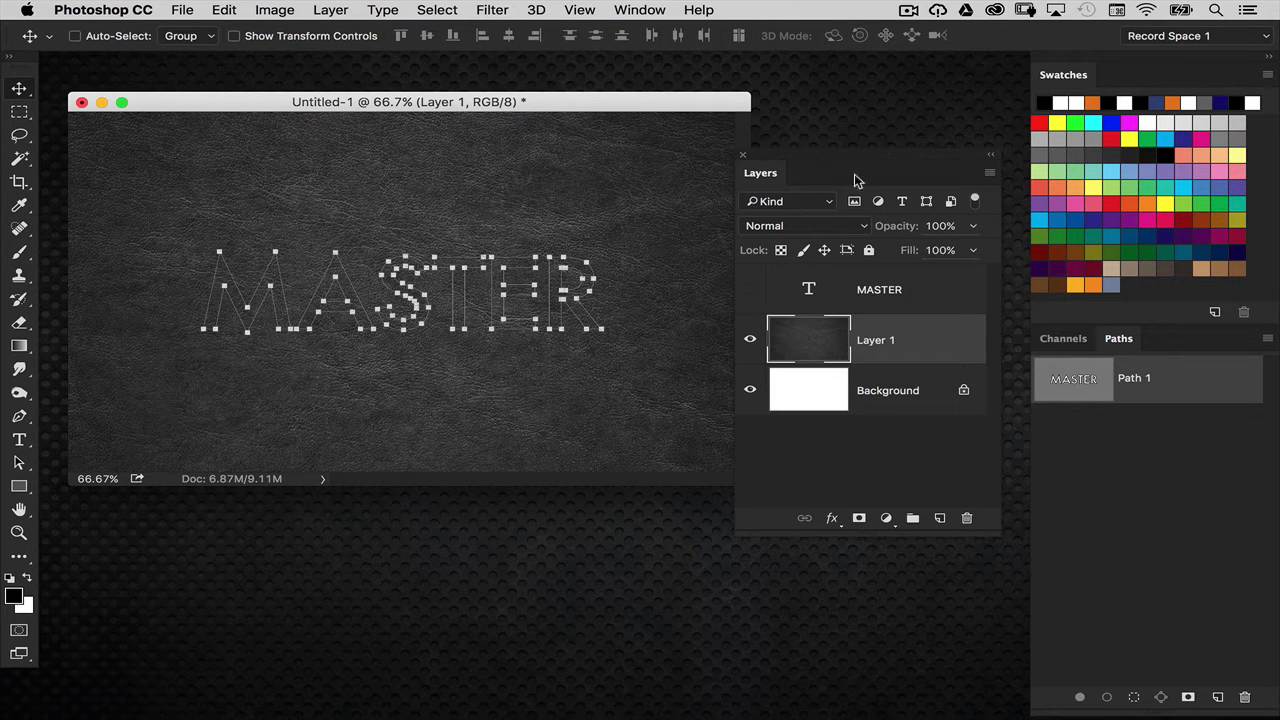
Step: Select all the MASTER letter paths with the Path Selection Tool and set their path operation to Subtract Front Shape
{"action": "left_click", "coordinate": [20, 470]}
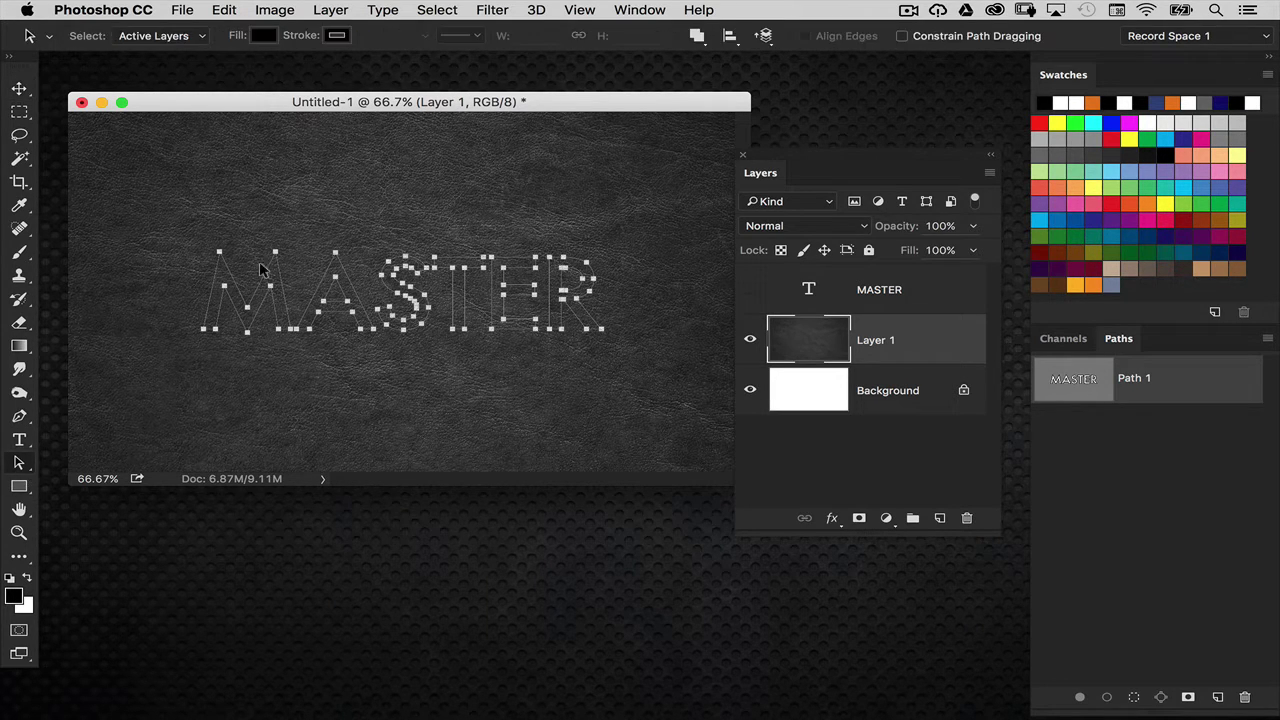
{"action": "left_click_drag", "start_coordinate": [20, 472], "coordinate": [64, 466]}
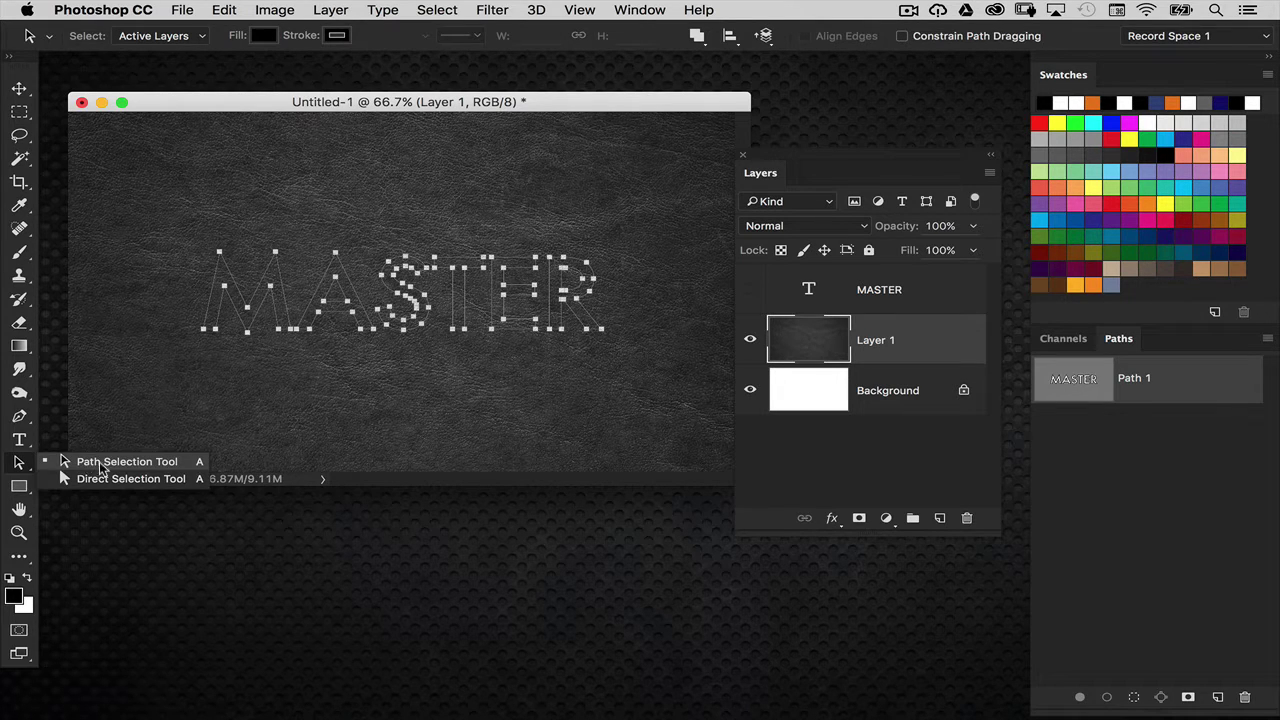
{"action": "left_click", "coordinate": [95, 465]}
{"action": "left_click_drag", "start_coordinate": [190, 214], "coordinate": [716, 362]}
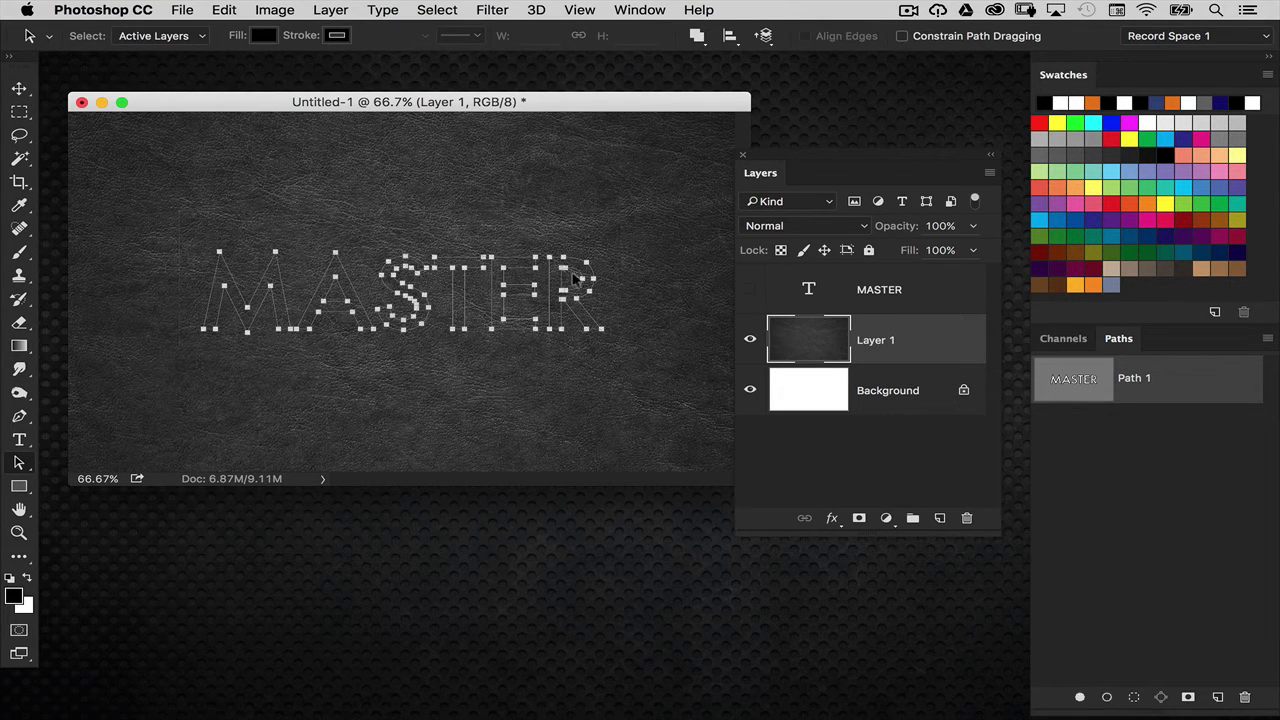
{"action": "left_click_drag", "start_coordinate": [777, 160], "coordinate": [805, 165]}
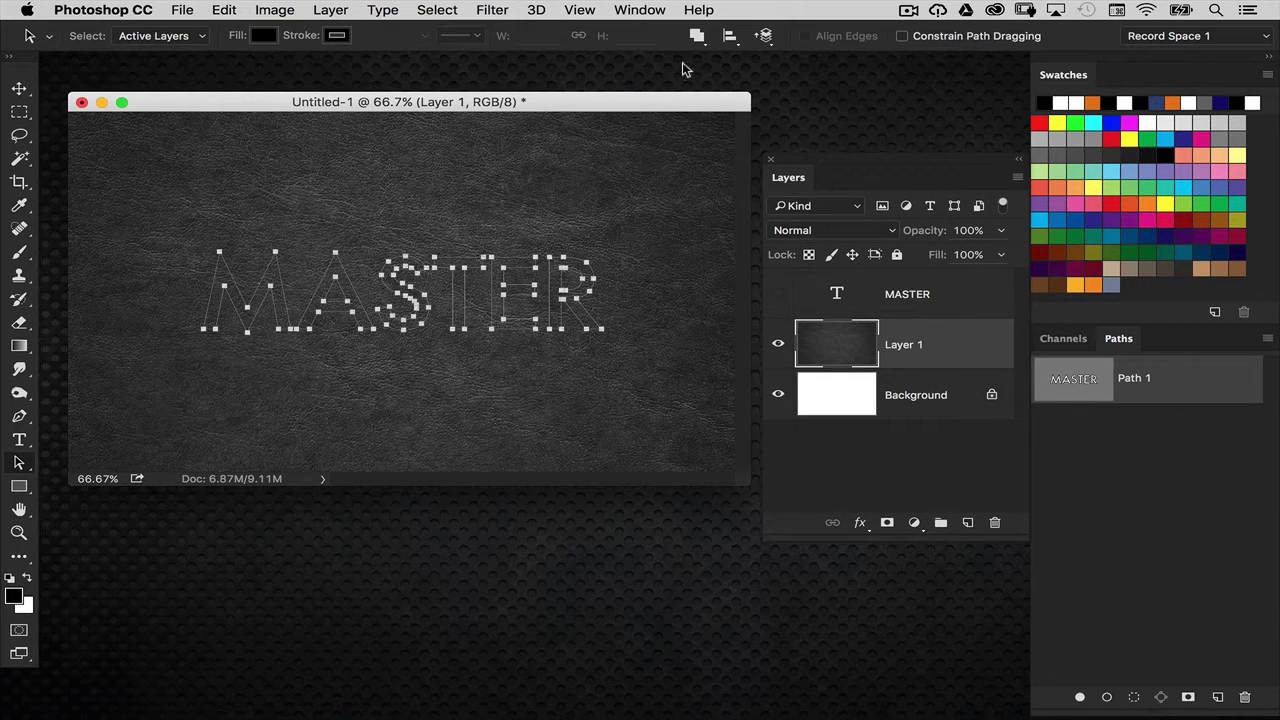
{"action": "left_click", "coordinate": [697, 37]}
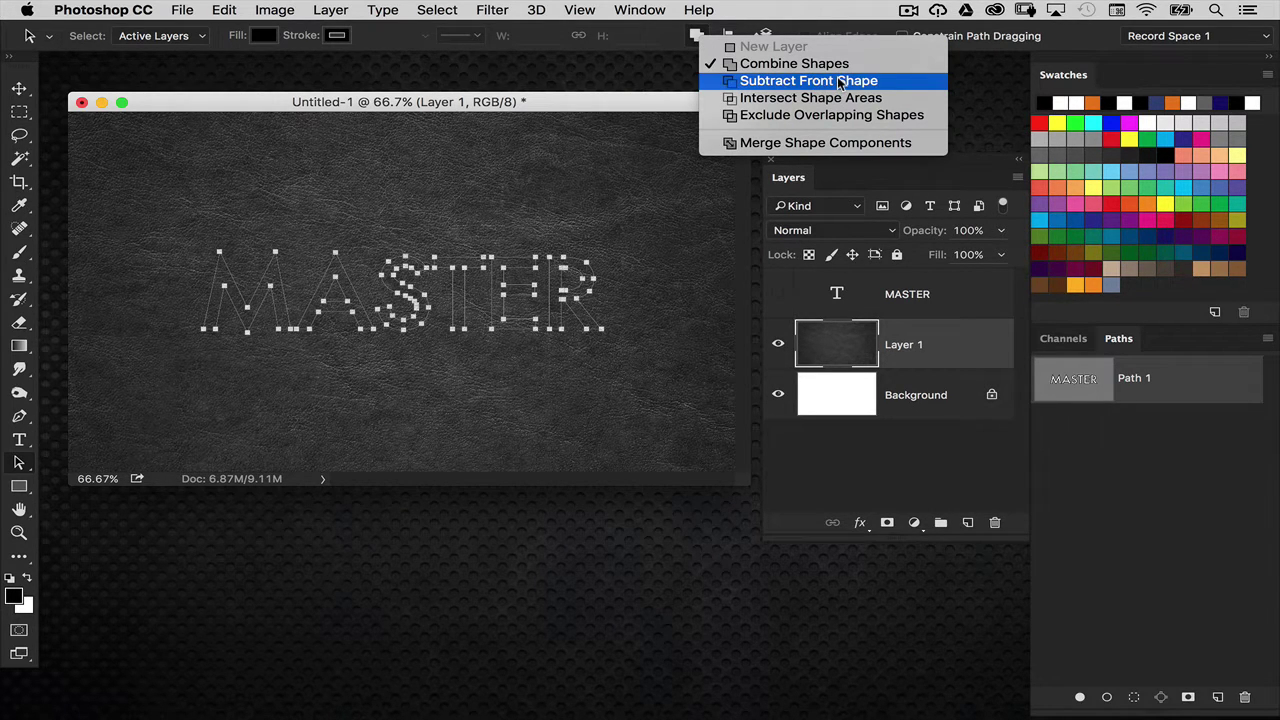
{"action": "left_click", "coordinate": [887, 88]}
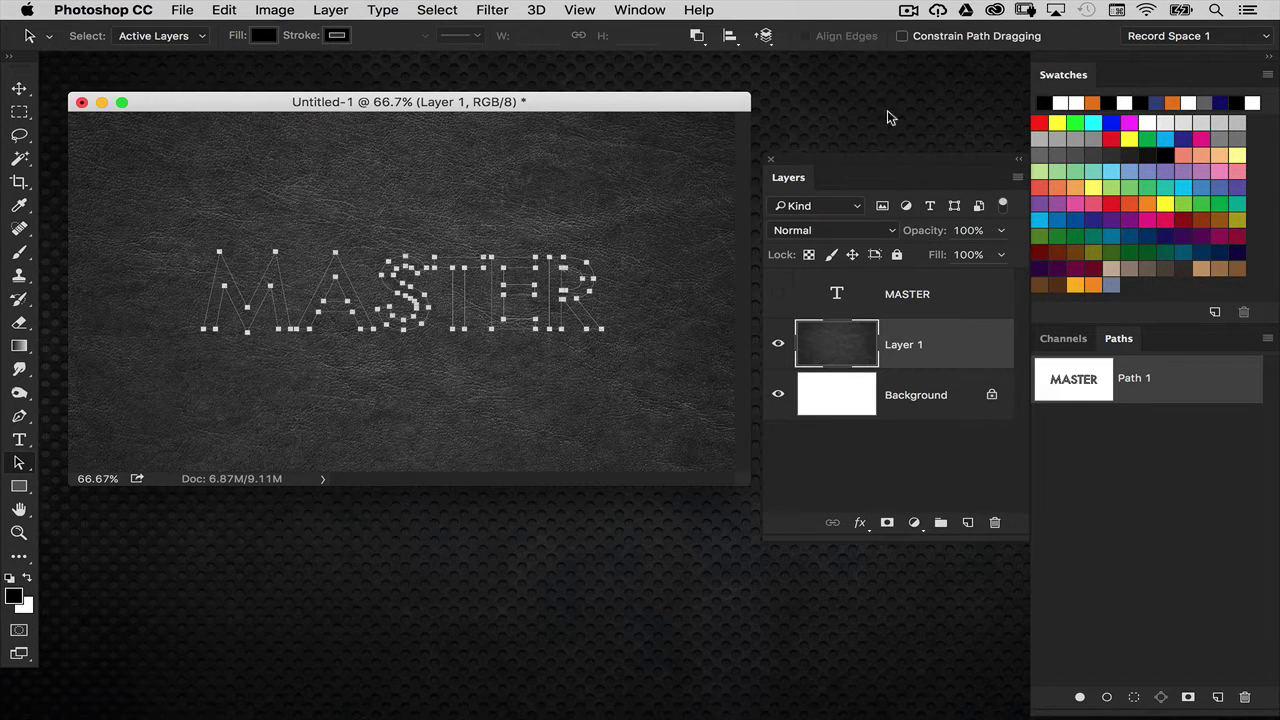
{"action": "left_click_drag", "start_coordinate": [943, 177], "coordinate": [836, 235]}
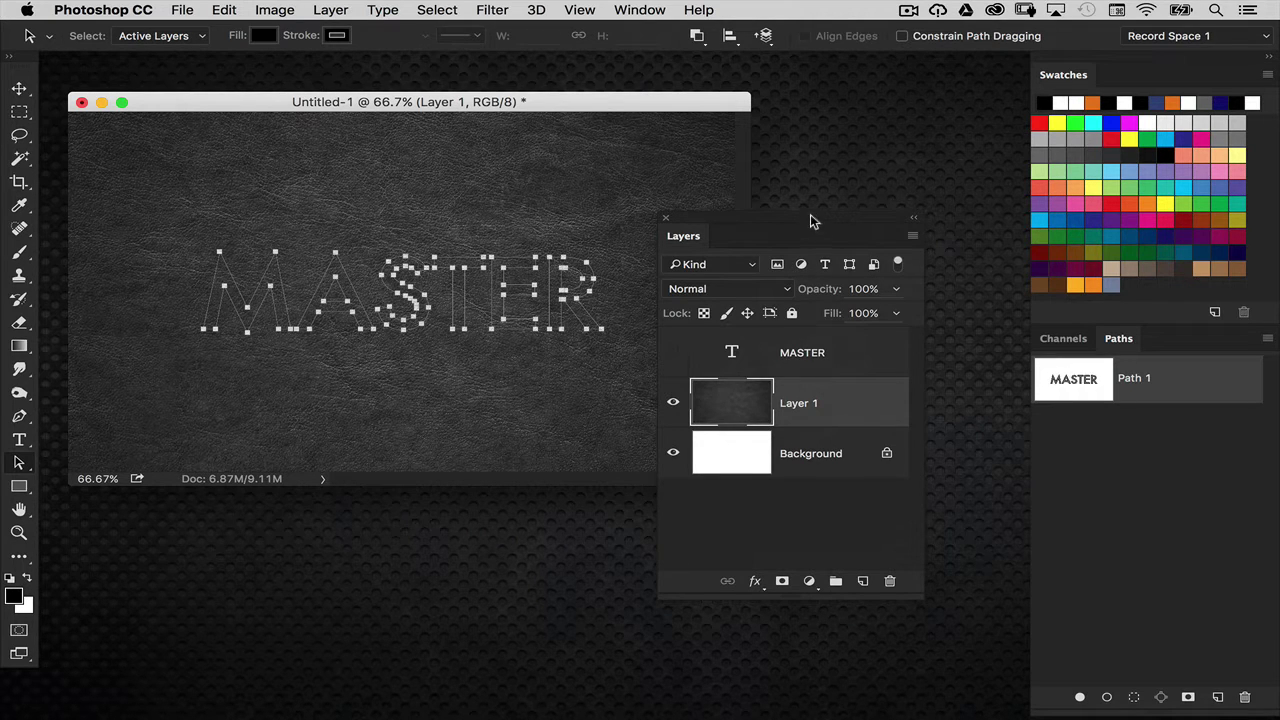
Step: Create a new 3D extrusion of the leather layer from the selected MASTER path, keeping the canvas clear of floating windows
{"action": "left_click_drag", "start_coordinate": [810, 214], "coordinate": [904, 215]}
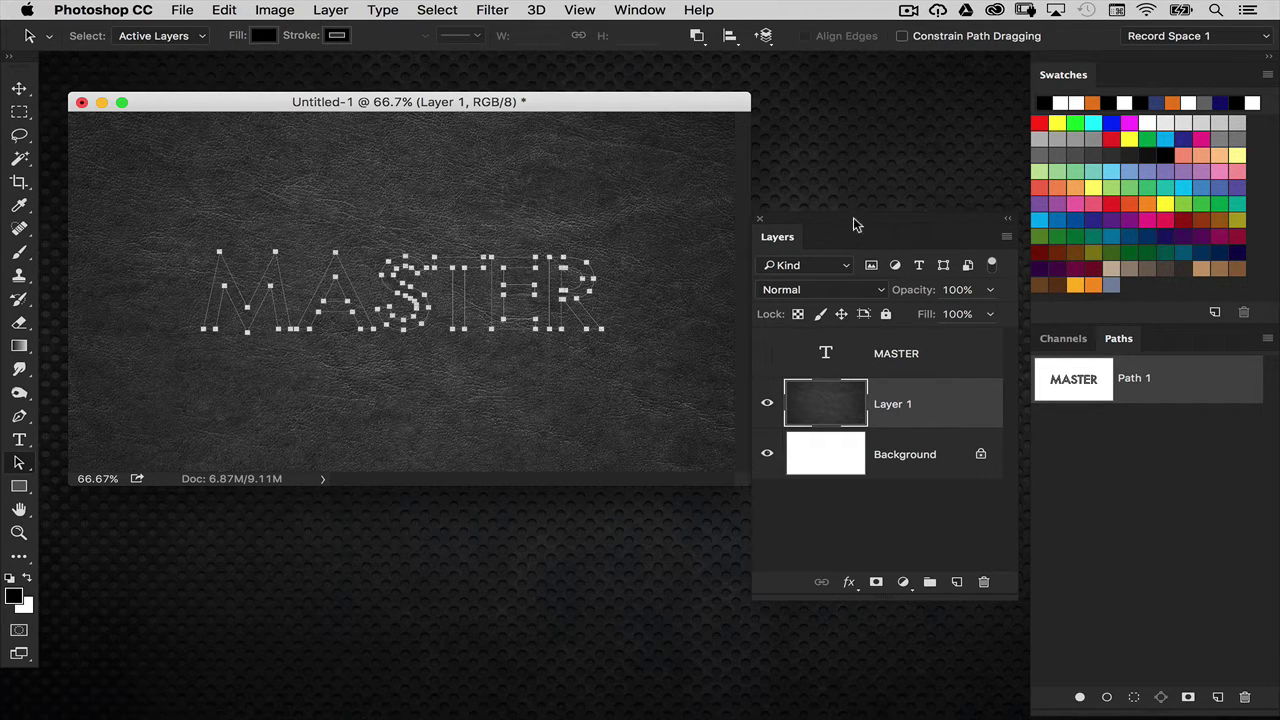
{"action": "left_click_drag", "start_coordinate": [853, 218], "coordinate": [782, 223]}
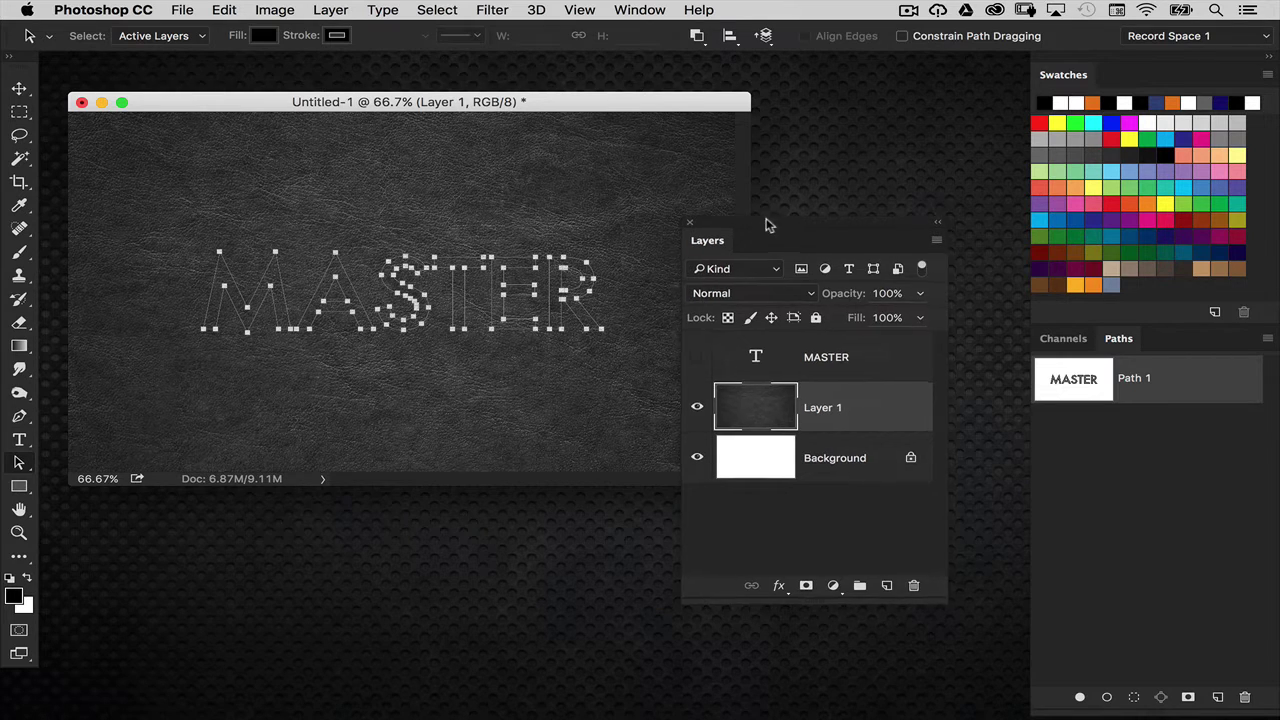
{"action": "left_click_drag", "start_coordinate": [766, 222], "coordinate": [807, 219]}
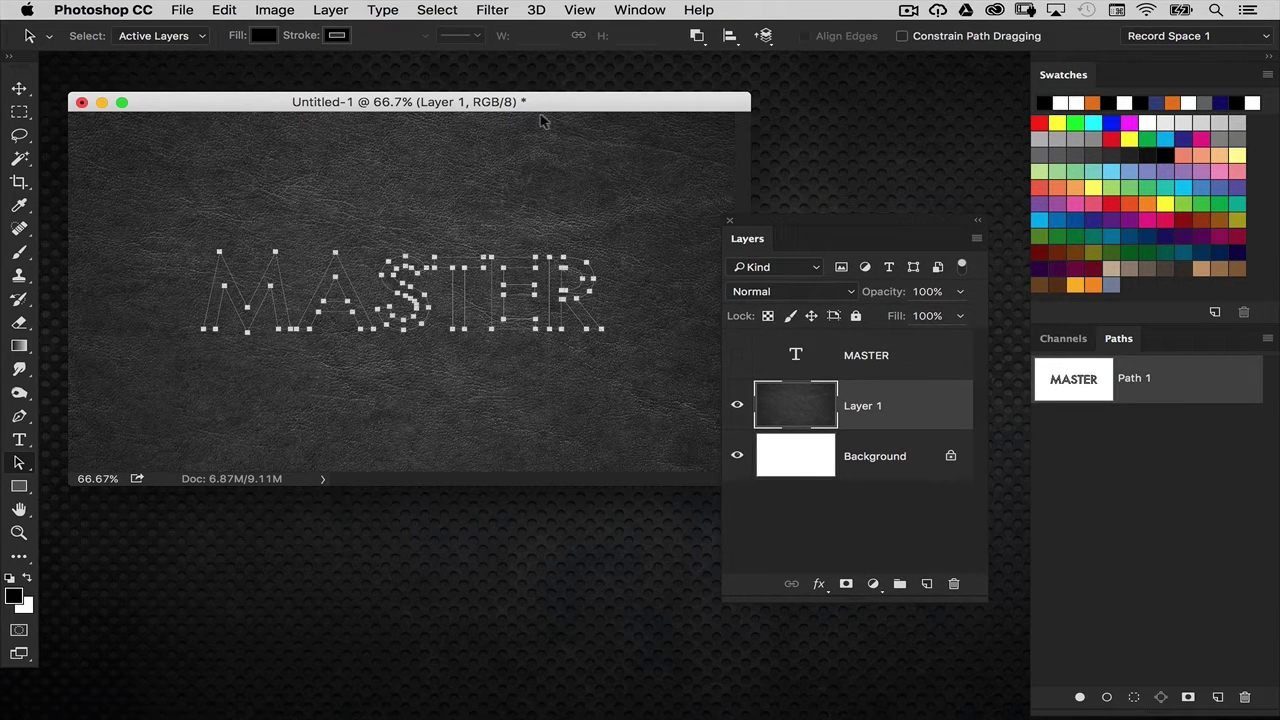
{"action": "left_click", "coordinate": [536, 10]}
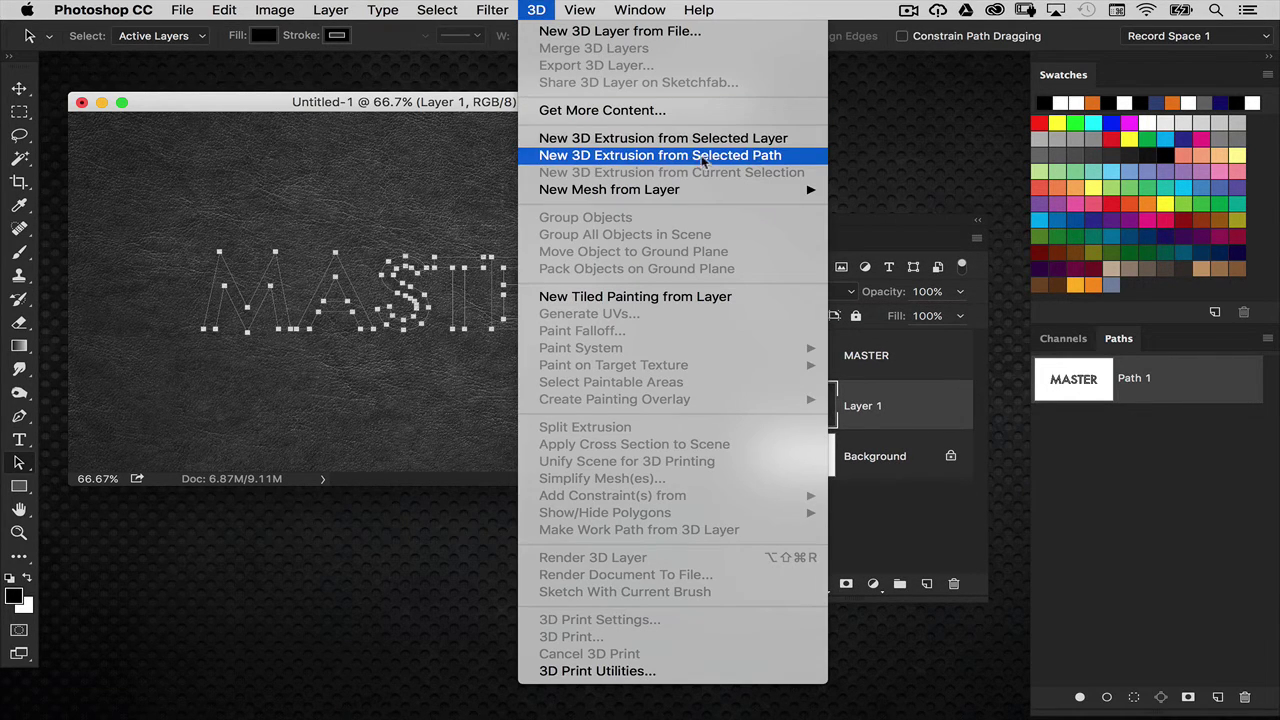
{"action": "left_click", "coordinate": [806, 162]}
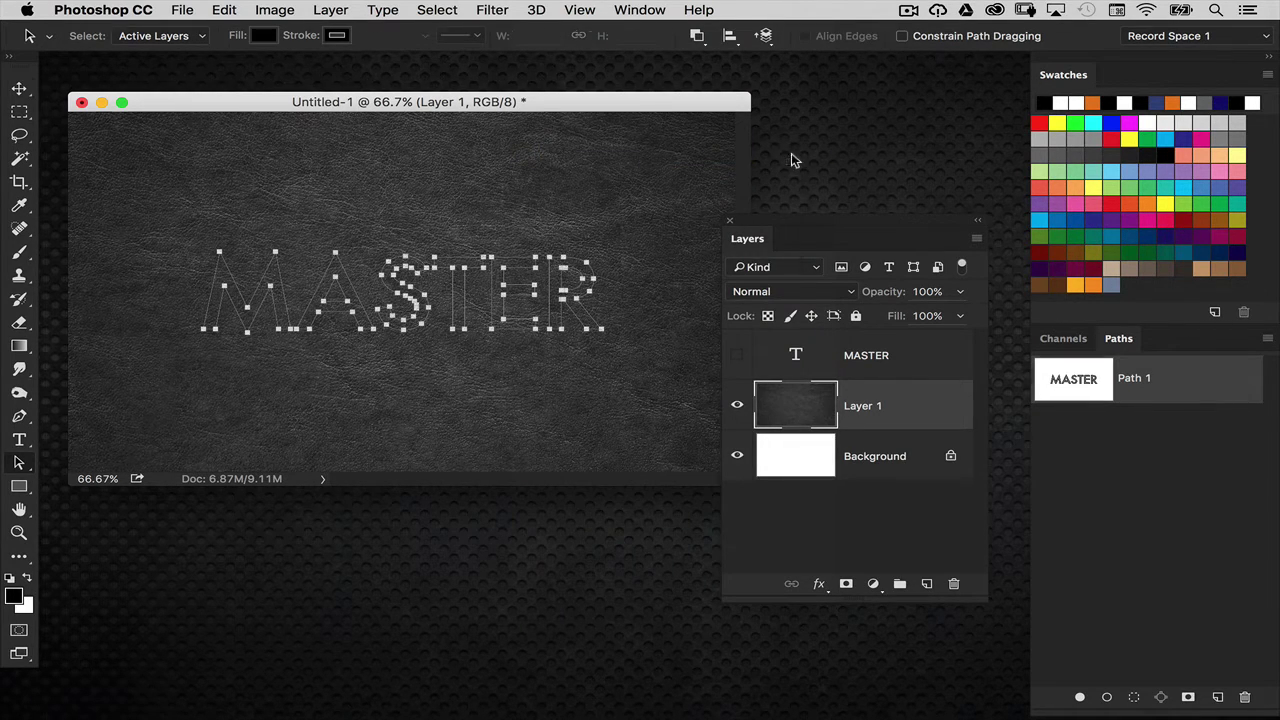
{"action": "left_click_drag", "start_coordinate": [743, 148], "coordinate": [673, 528]}
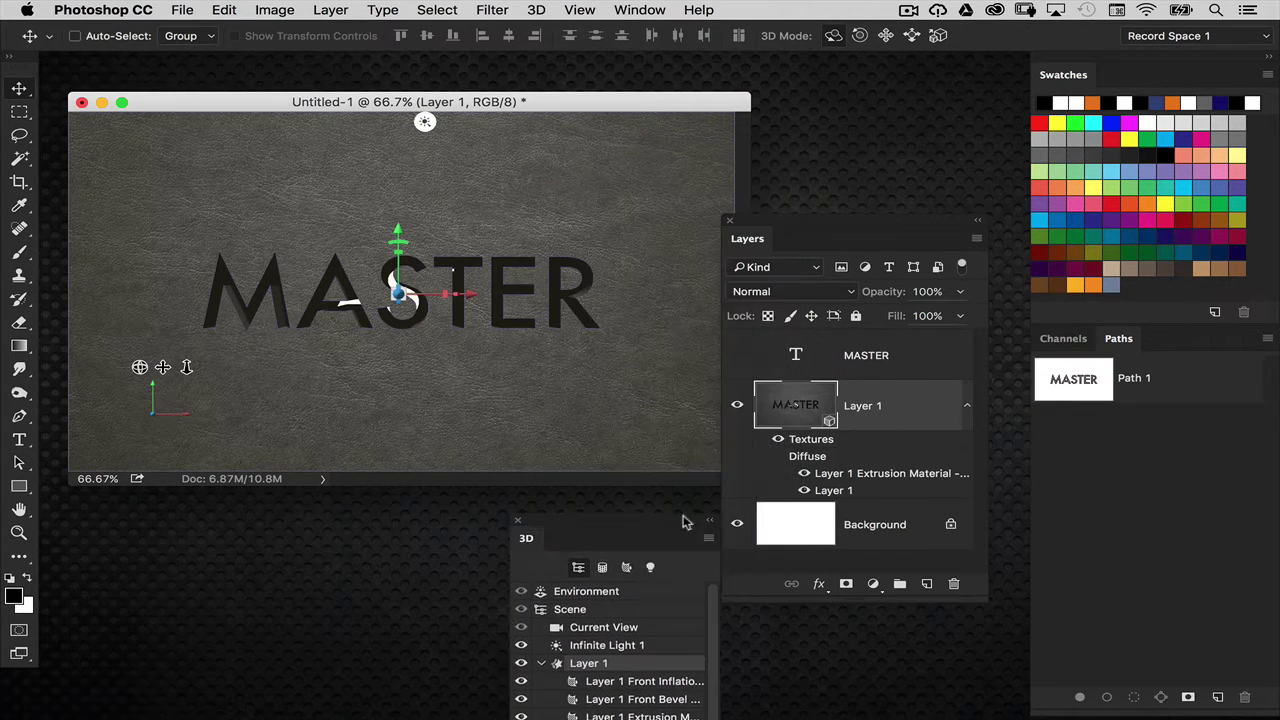
{"action": "left_click_drag", "start_coordinate": [797, 243], "coordinate": [937, 229]}
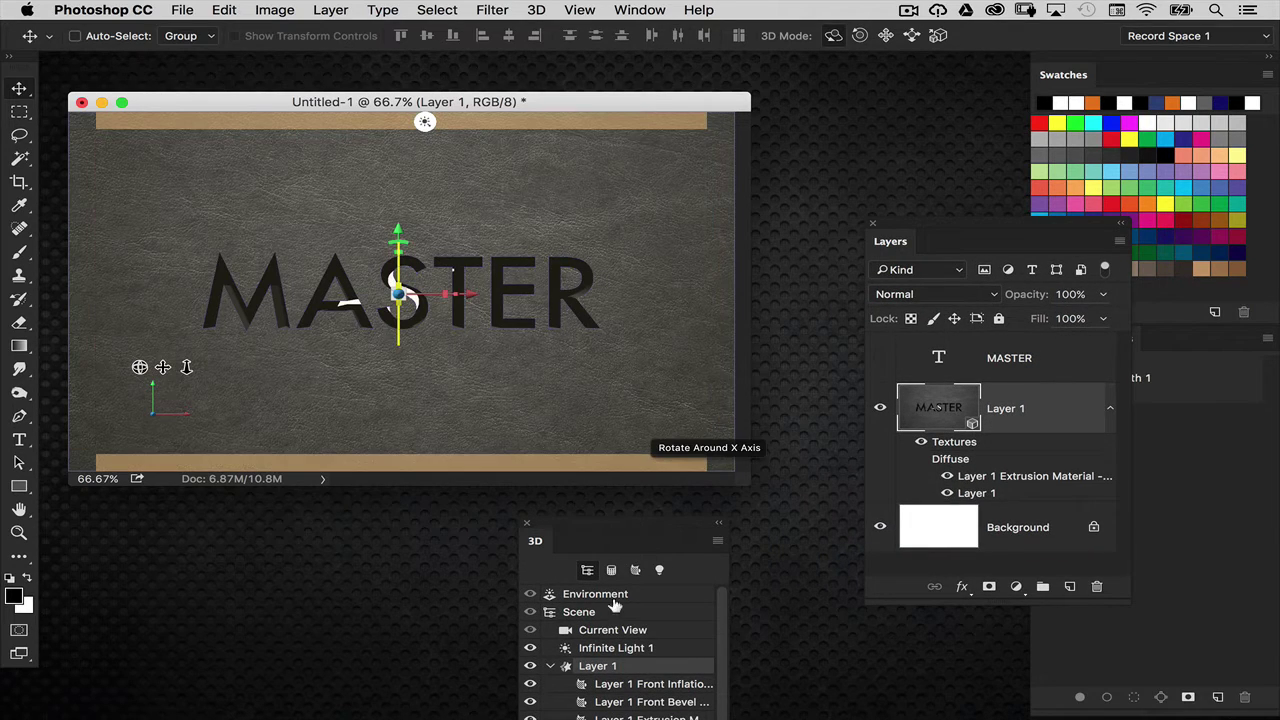
Step: Orbit the current 3D camera to an angled view of the extruded block and display the object properties beside the scene list
{"action": "left_click", "coordinate": [612, 628]}
{"action": "left_click_drag", "start_coordinate": [645, 528], "coordinate": [840, 285]}
{"action": "left_click_drag", "start_coordinate": [662, 250], "coordinate": [644, 348]}
{"action": "left_click_drag", "start_coordinate": [840, 285], "coordinate": [754, 315]}
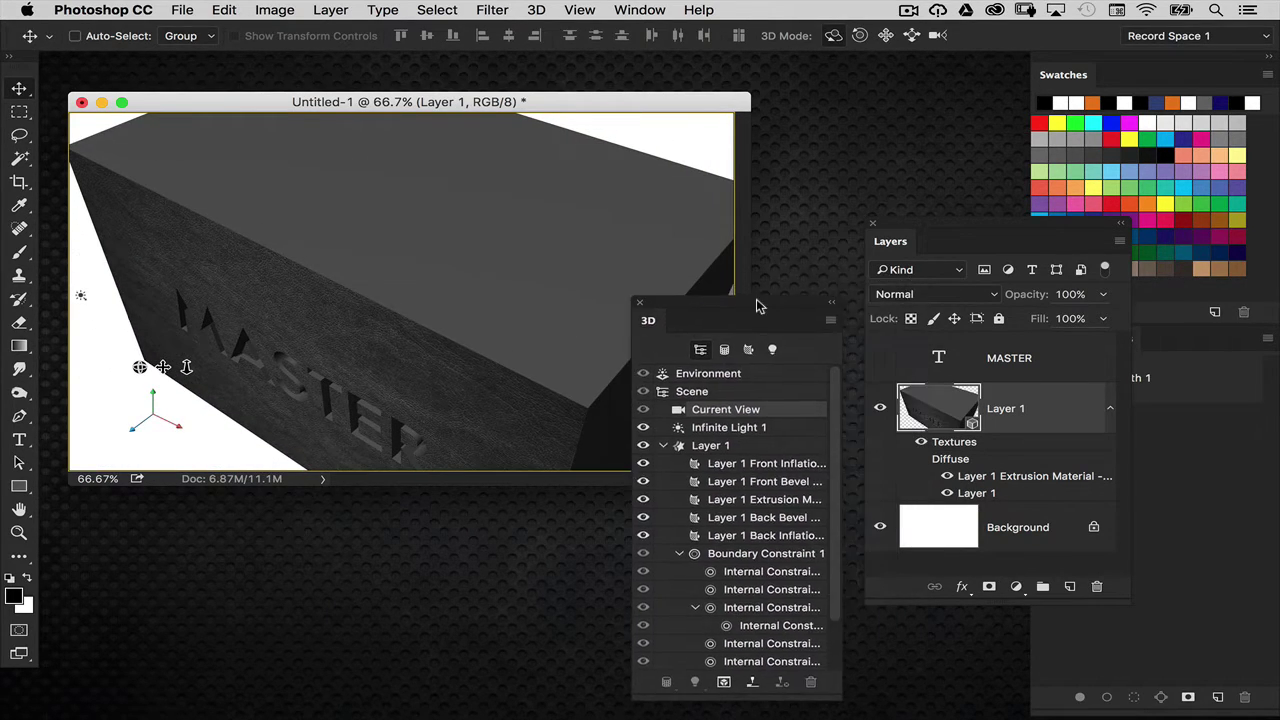
{"action": "left_click", "coordinate": [633, 9]}
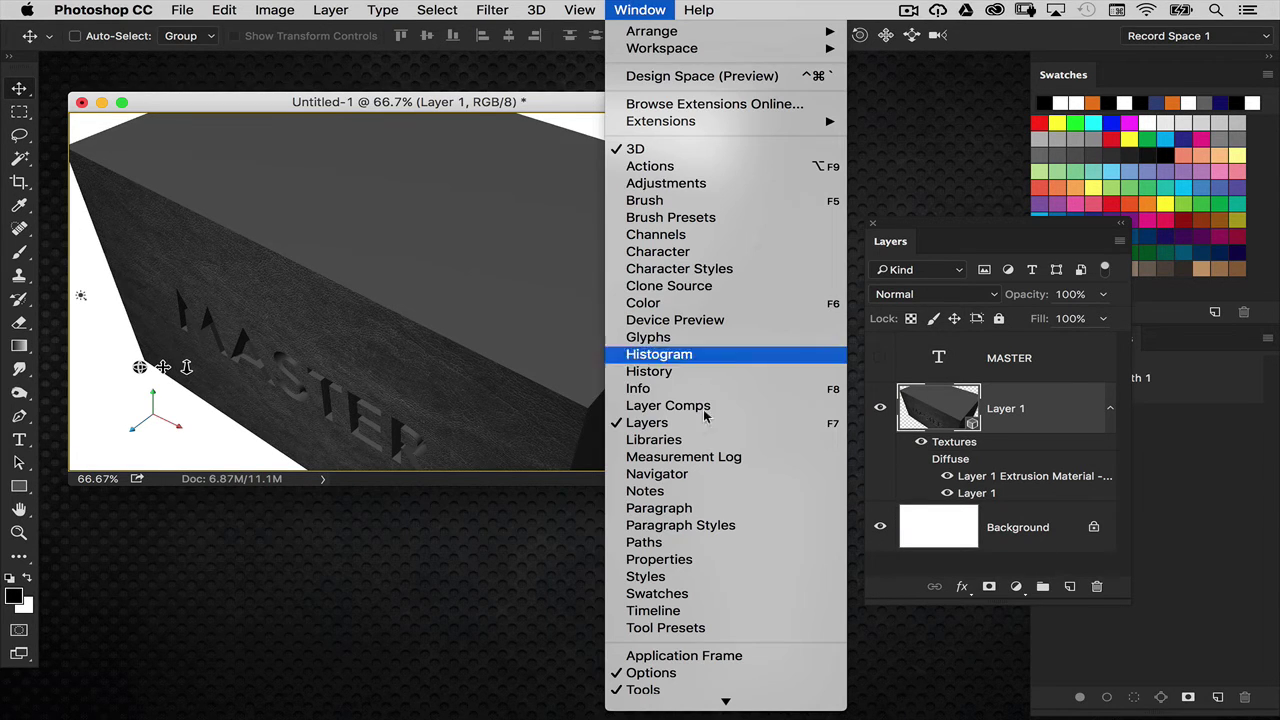
{"action": "left_click", "coordinate": [720, 557]}
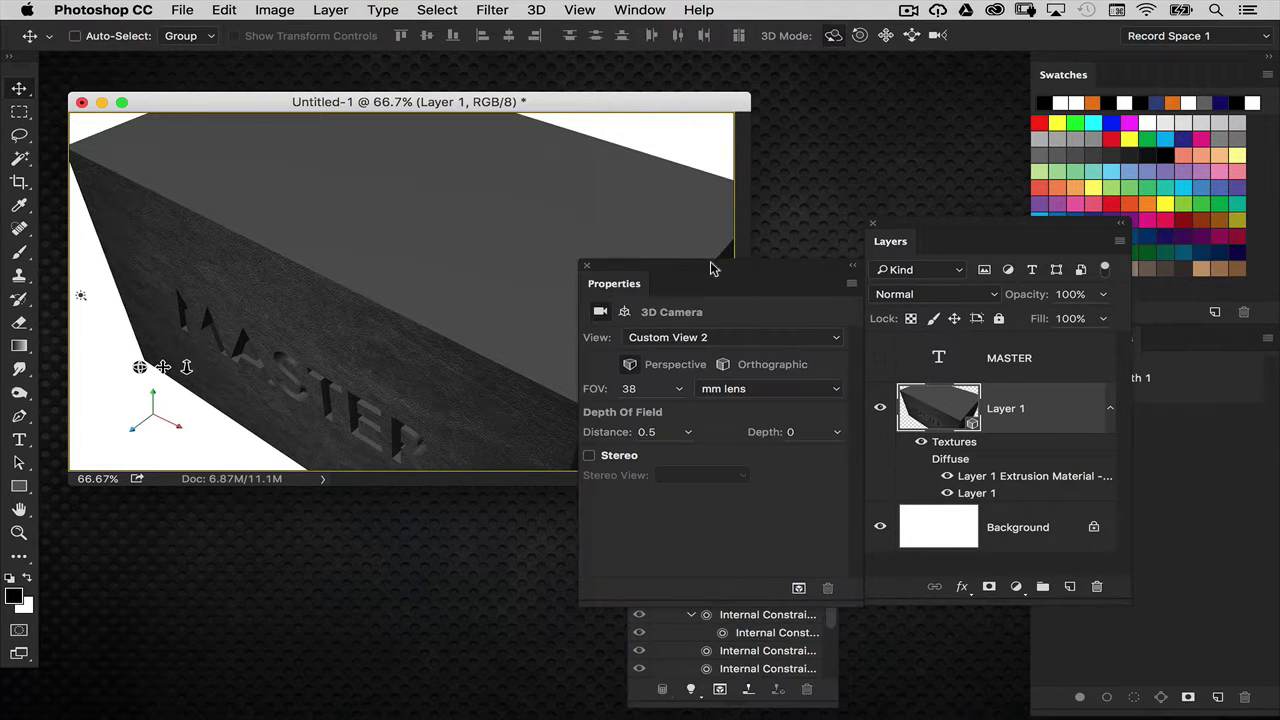
{"action": "left_click_drag", "start_coordinate": [712, 268], "coordinate": [971, 334]}
{"action": "left_click_drag", "start_coordinate": [712, 314], "coordinate": [566, 320]}
{"action": "left_click_drag", "start_coordinate": [871, 334], "coordinate": [752, 343]}
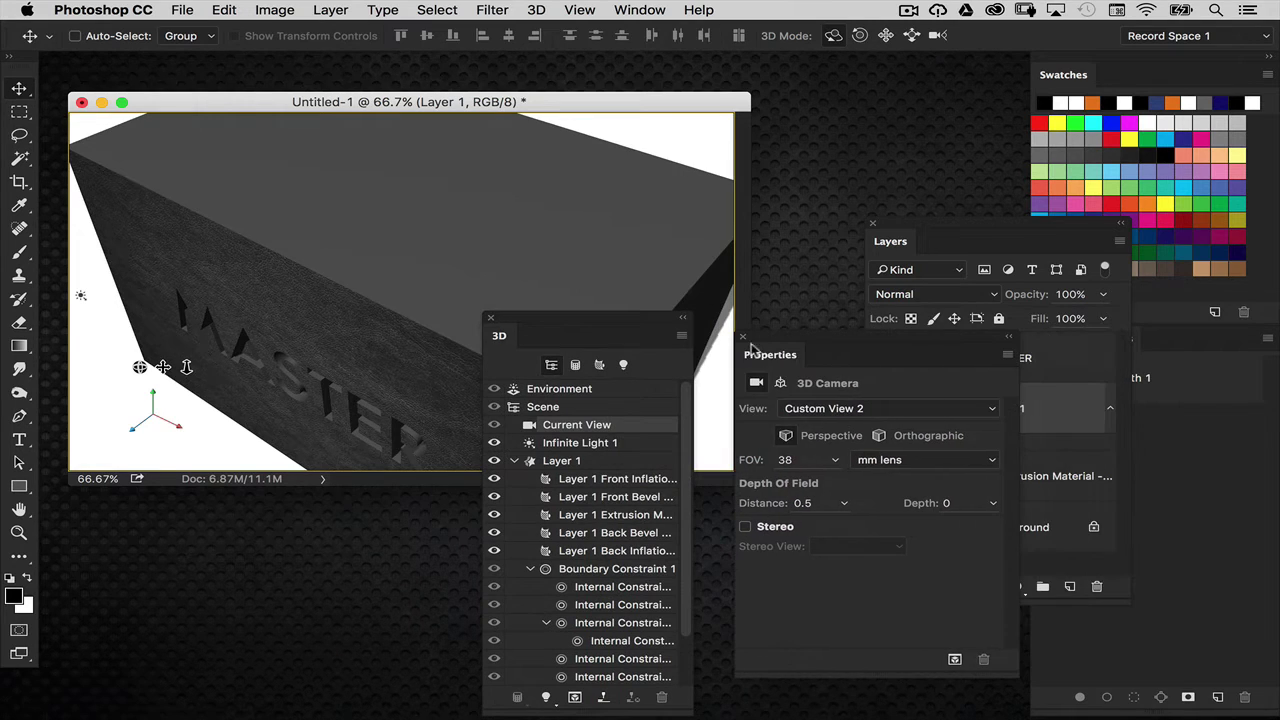
Step: Set the extrusion depth of the Layer 1 leather mesh to 50 px
{"action": "left_click", "coordinate": [590, 462]}
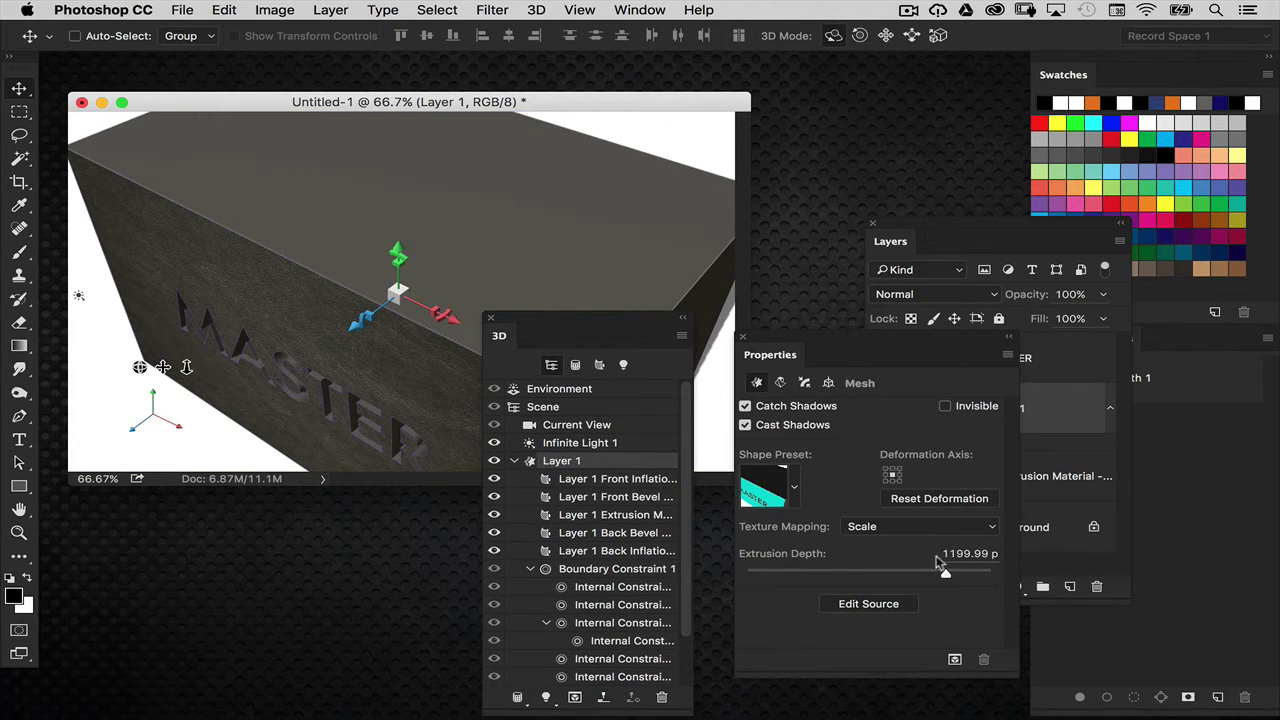
{"action": "left_click", "coordinate": [955, 553]}
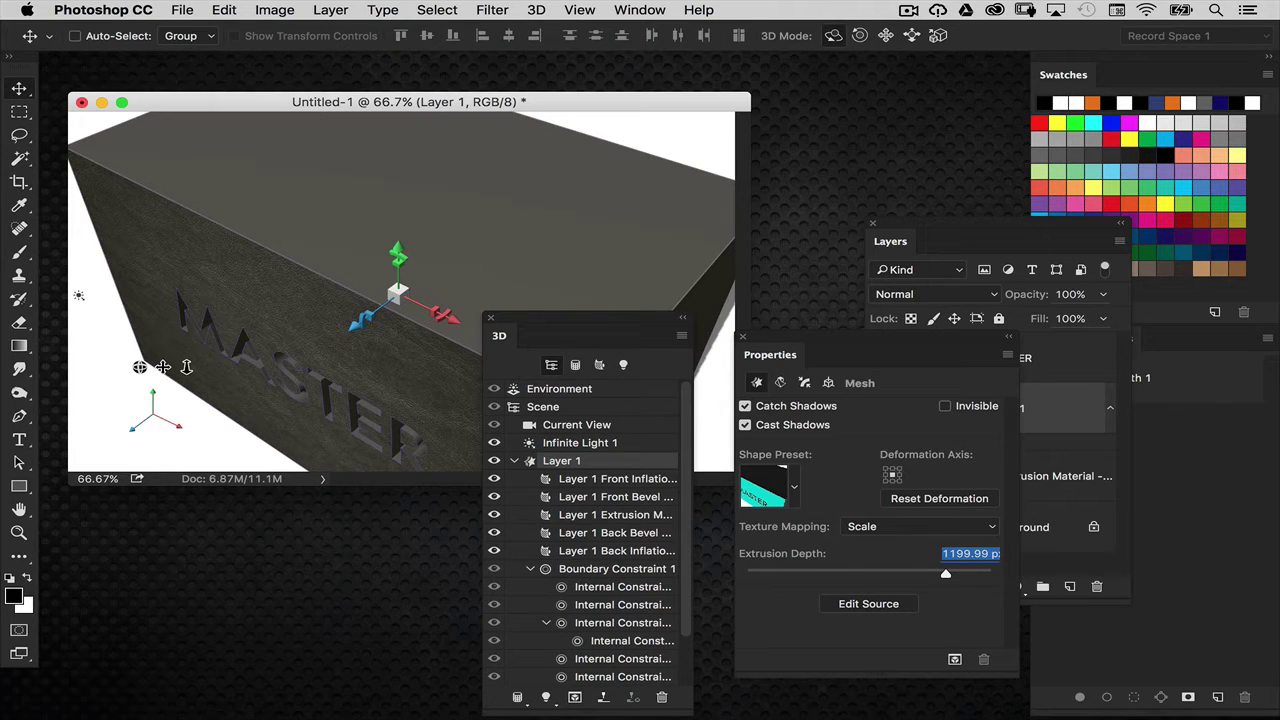
{"action": "type", "text": "50"}
{"action": "key", "text": "Return"}
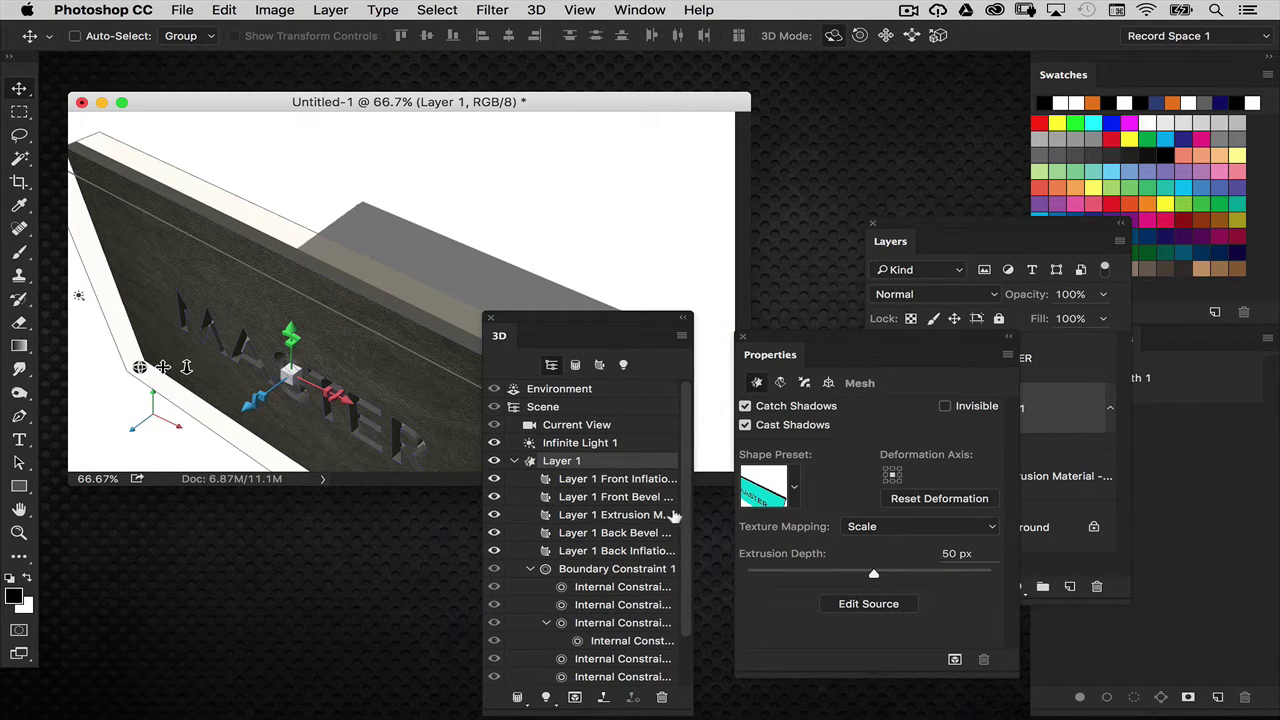
Step: Return the 3D scene to the Default Camera view and uncover the canvas
{"action": "scroll", "coordinate": [673, 515], "scroll_direction": "down", "scroll_amount": 3}
{"action": "left_click", "coordinate": [610, 677]}
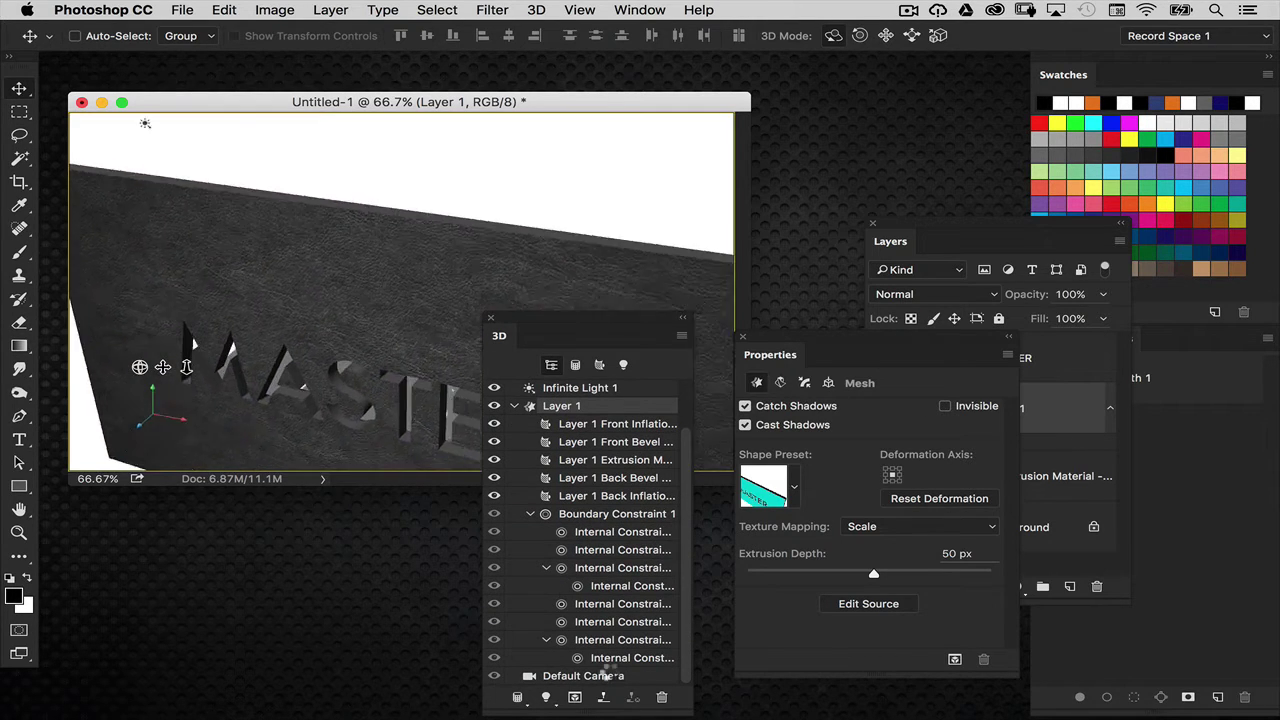
{"action": "left_click_drag", "start_coordinate": [610, 677], "coordinate": [533, 559]}
{"action": "left_click_drag", "start_coordinate": [780, 354], "coordinate": [649, 532]}
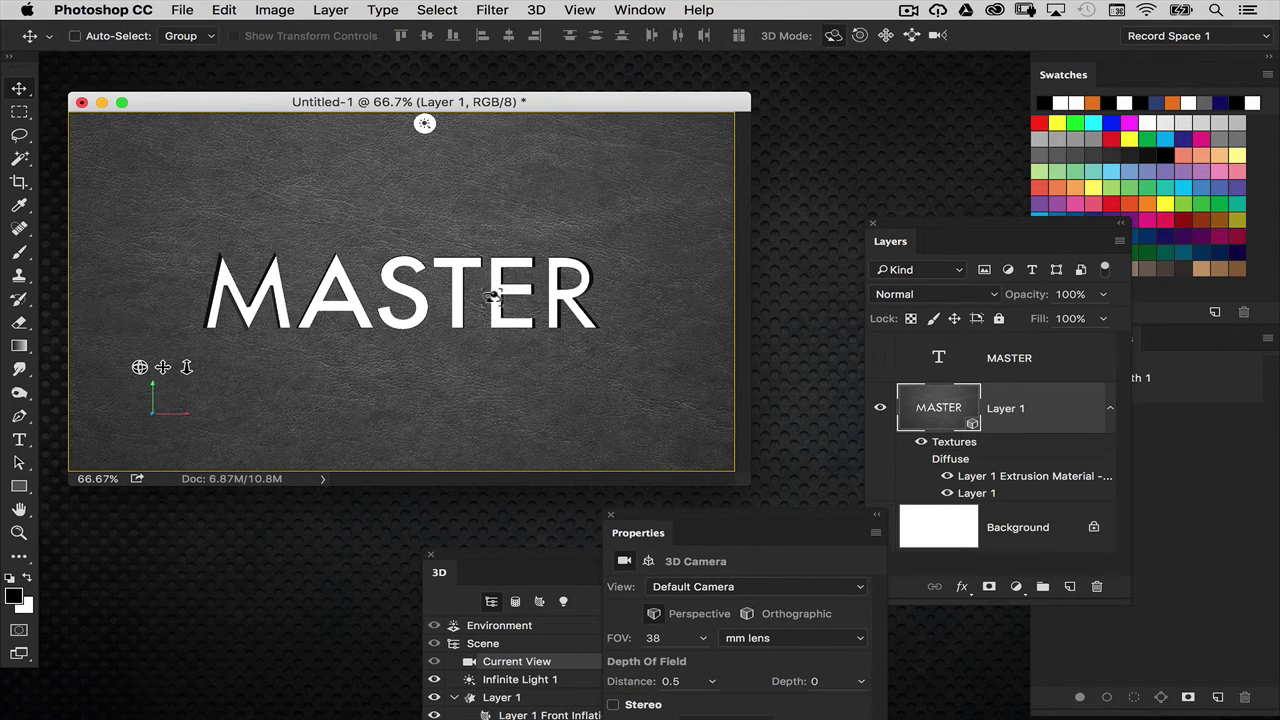
Step: Show and select the MASTER text layer, and create a new 3D extrusion from it
{"action": "left_click", "coordinate": [879, 357]}
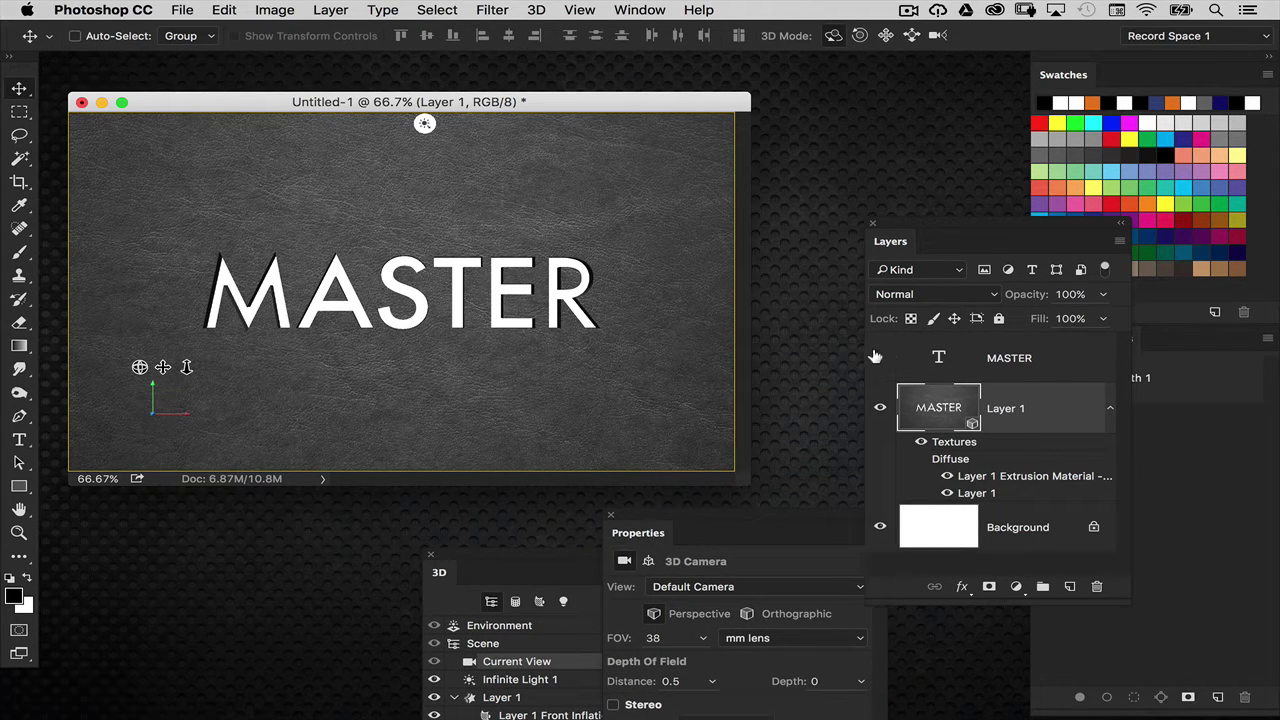
{"action": "left_click", "coordinate": [940, 354]}
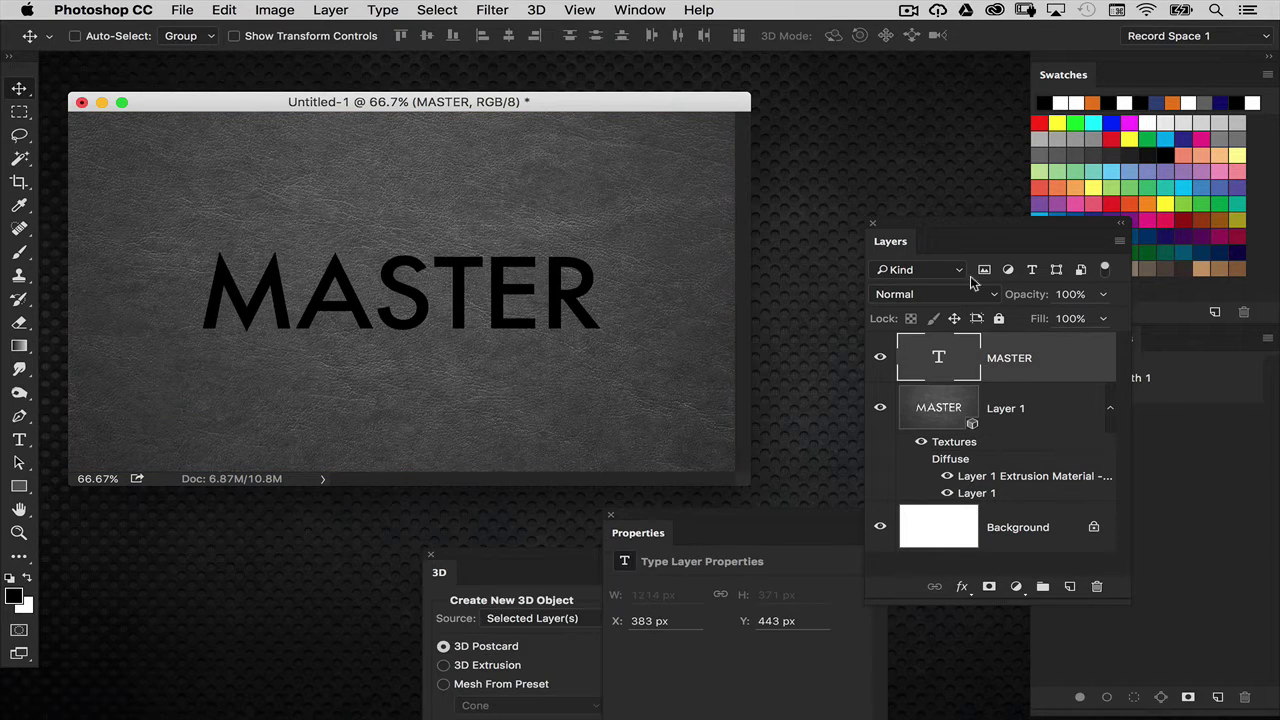
{"action": "left_click_drag", "start_coordinate": [927, 220], "coordinate": [803, 152]}
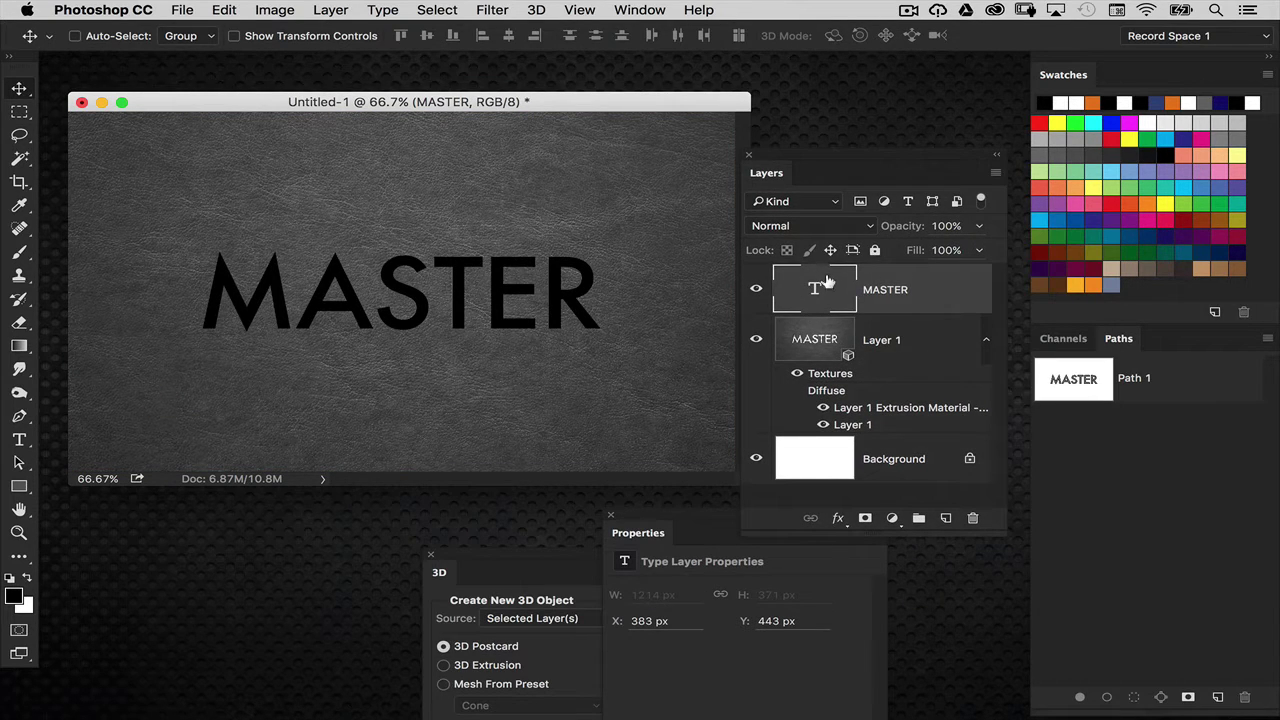
{"action": "left_click", "coordinate": [535, 10]}
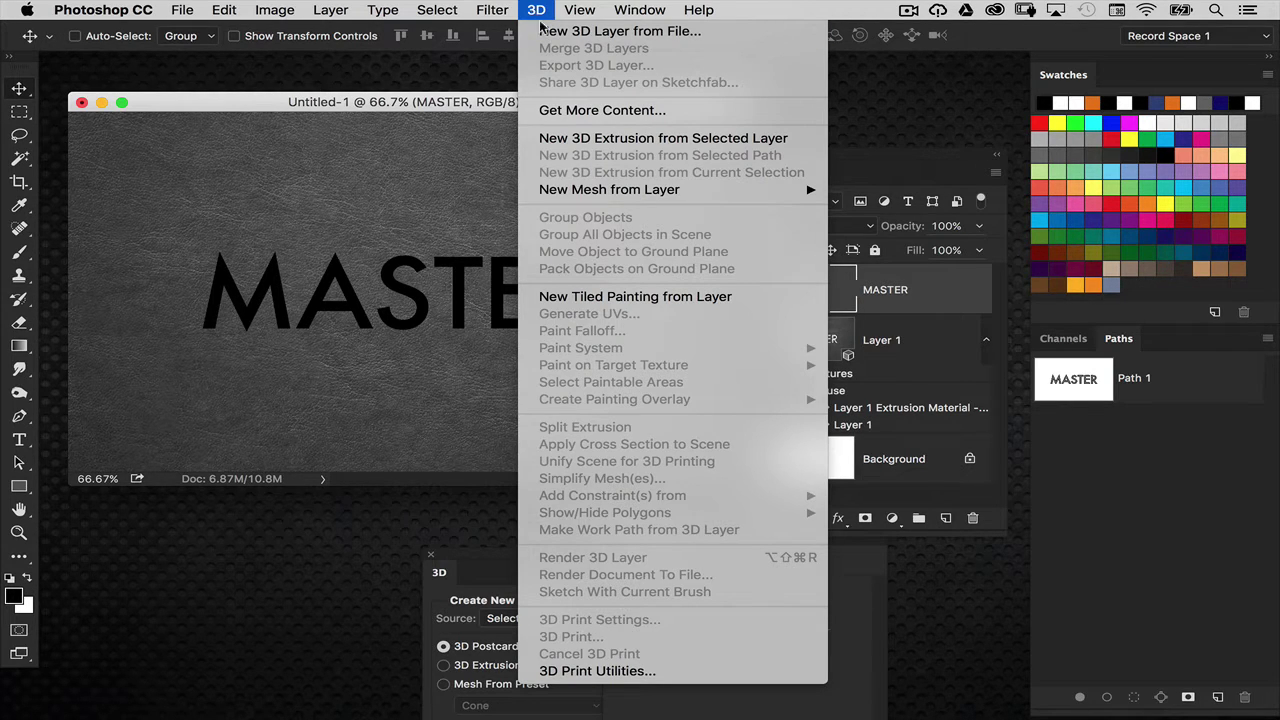
{"action": "left_click", "coordinate": [740, 139]}
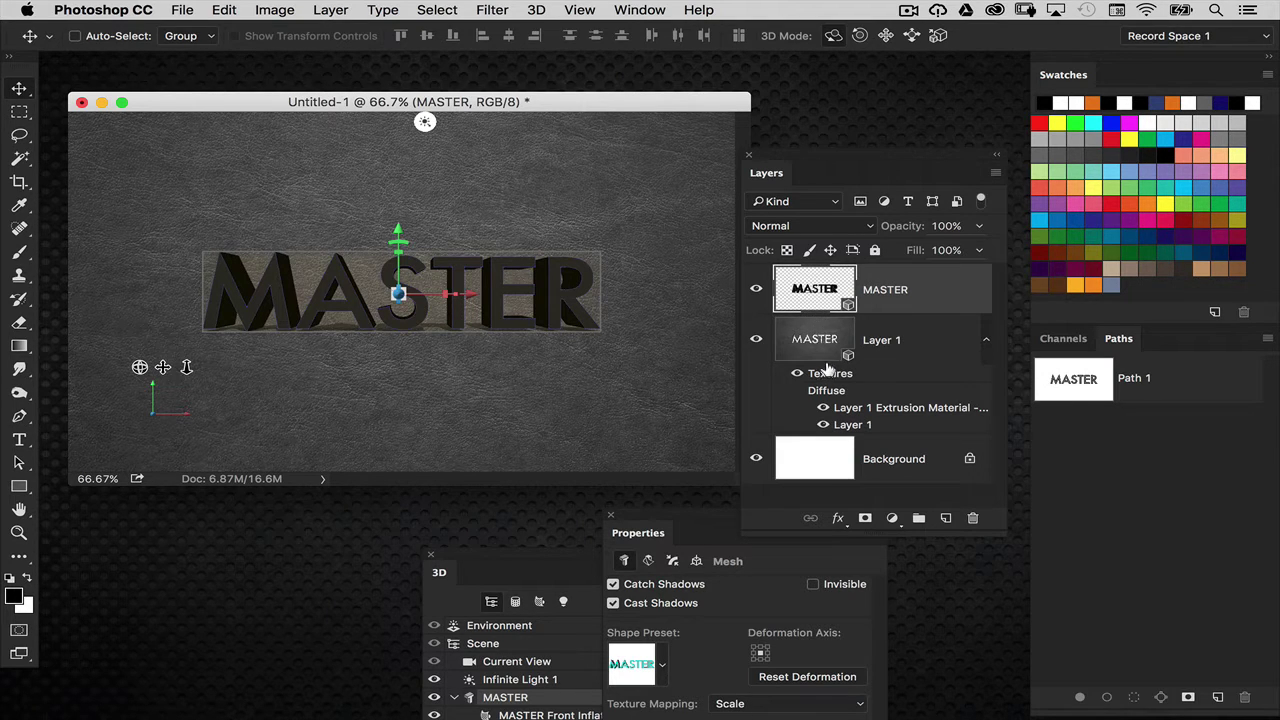
Step: Merge the MASTER and leather 3D layers into one scene and check the merged letters by orbiting the camera
{"action": "left_click_drag", "start_coordinate": [815, 162], "coordinate": [780, 152]}
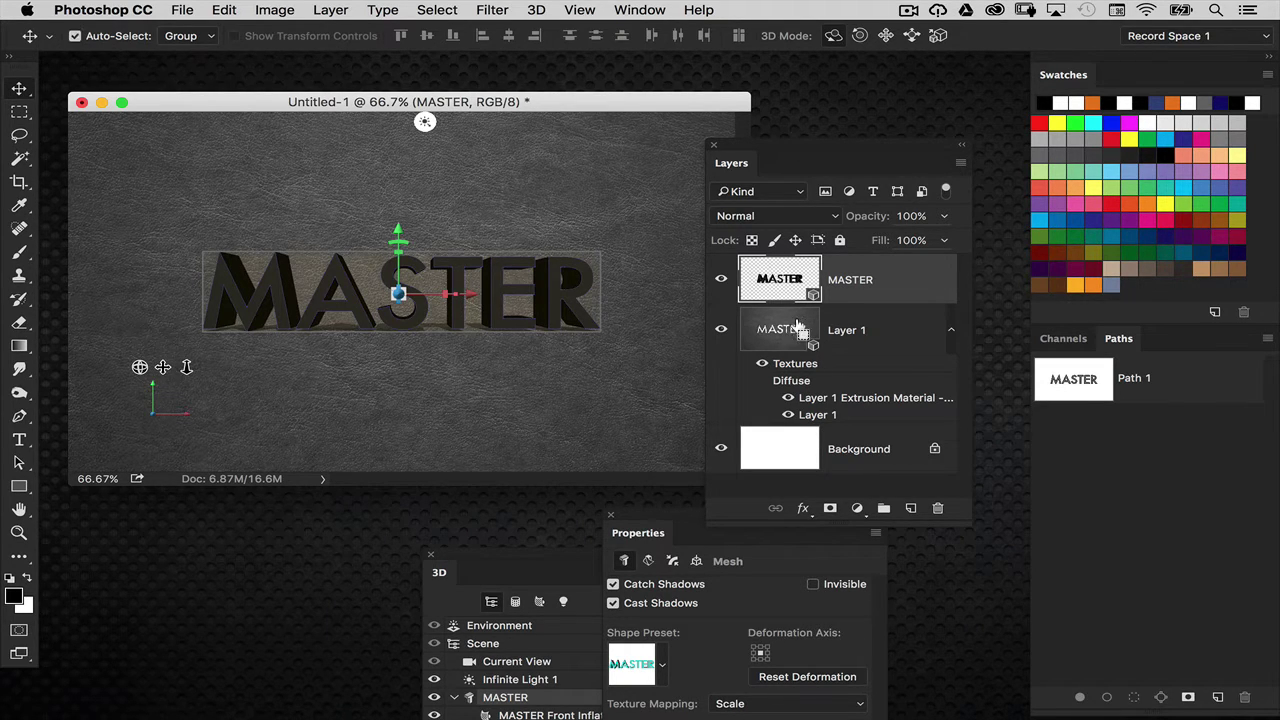
{"action": "key", "text": "super+e"}
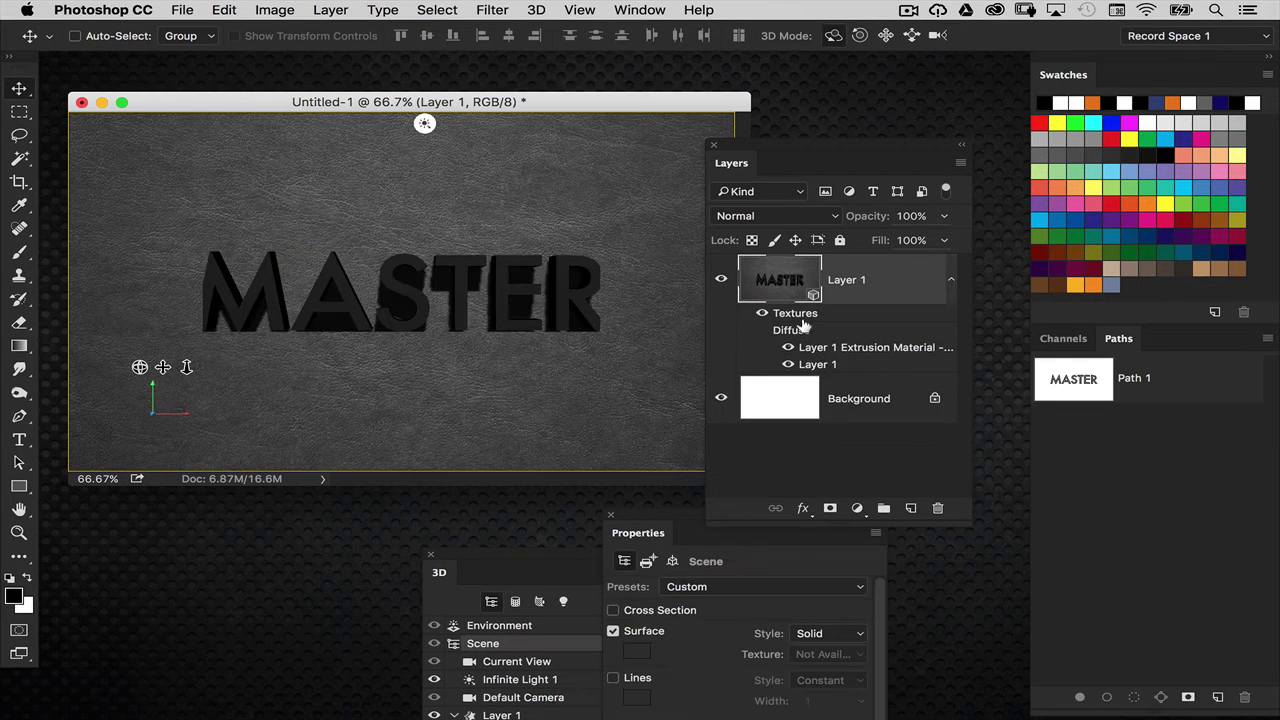
{"action": "left_click", "coordinate": [533, 661]}
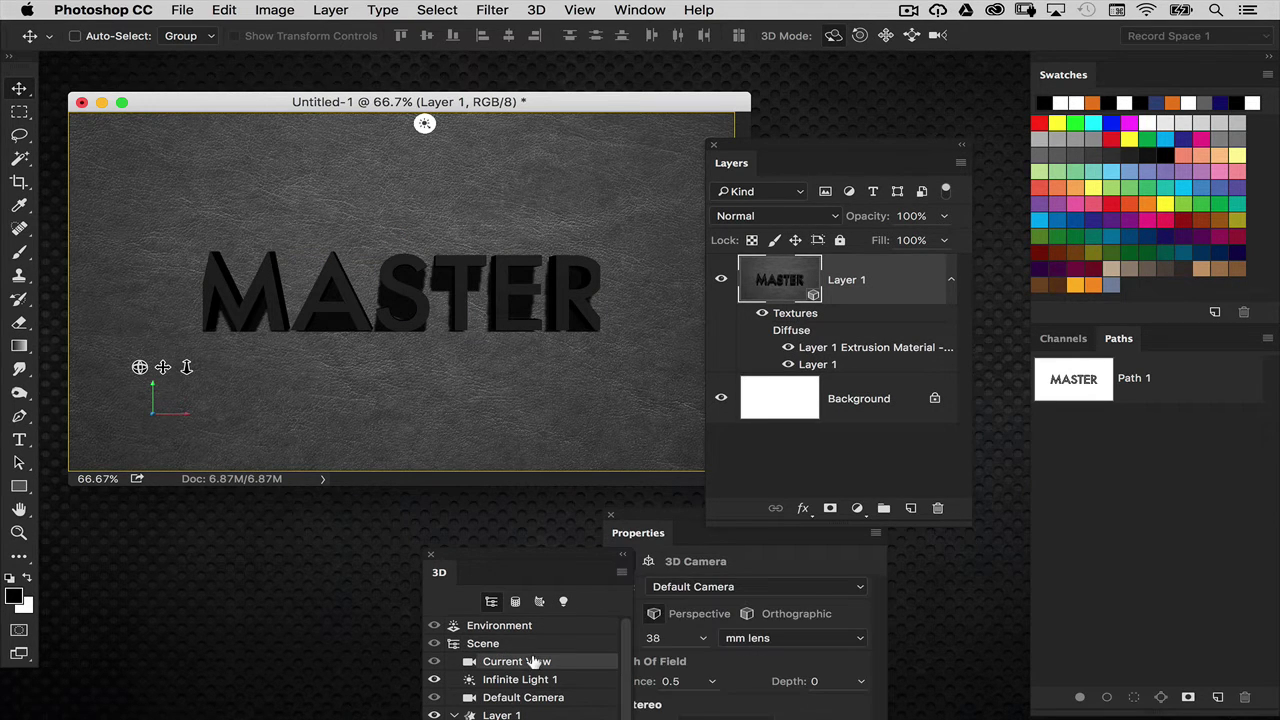
{"action": "left_click_drag", "start_coordinate": [606, 240], "coordinate": [605, 335]}
{"action": "key", "text": "super+z"}
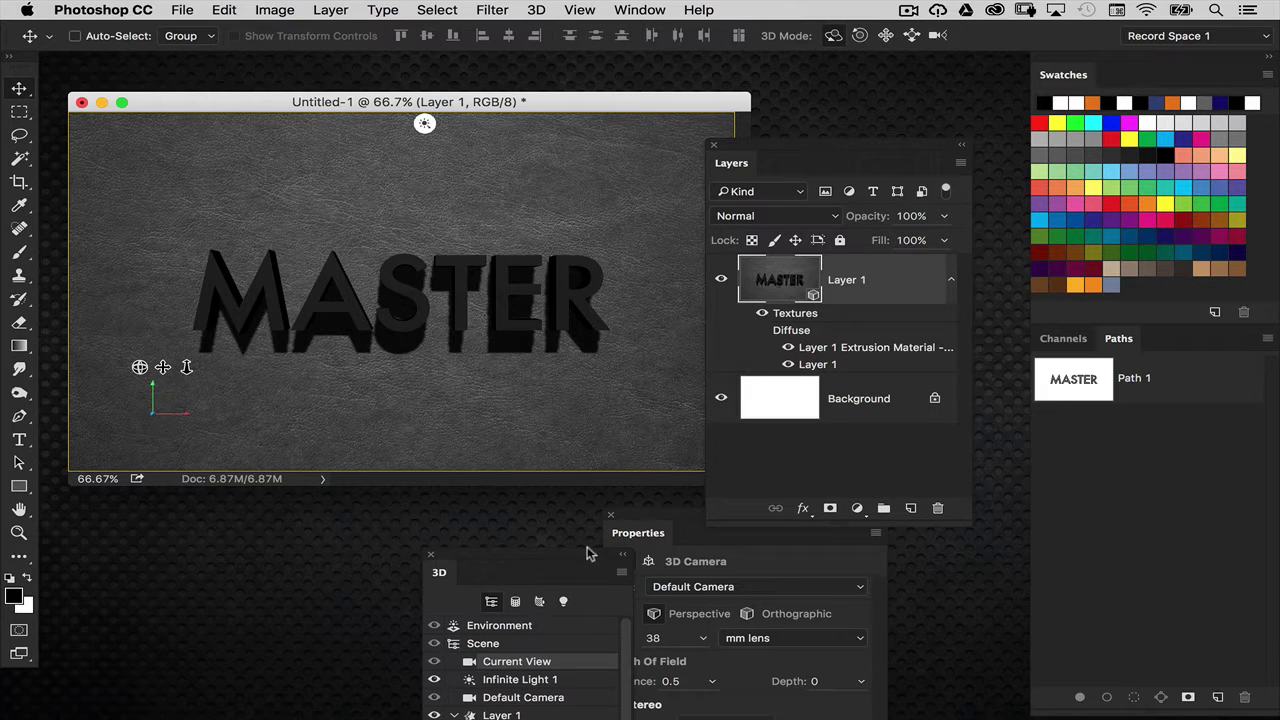
Step: Collapse the Layer 1 and MASTER groups in the 3D scene list and select the MASTER mesh
{"action": "left_click_drag", "start_coordinate": [570, 552], "coordinate": [524, 288]}
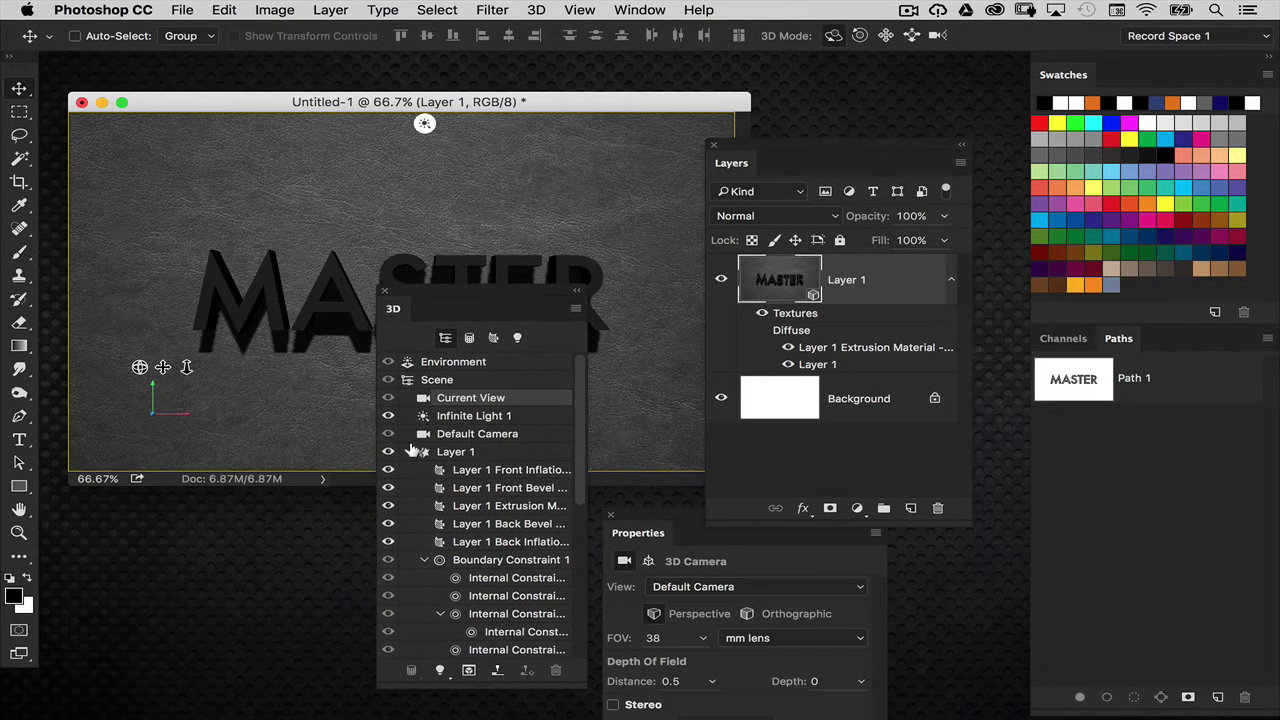
{"action": "left_click", "coordinate": [409, 452]}
{"action": "left_click", "coordinate": [408, 470]}
{"action": "left_click", "coordinate": [462, 467]}
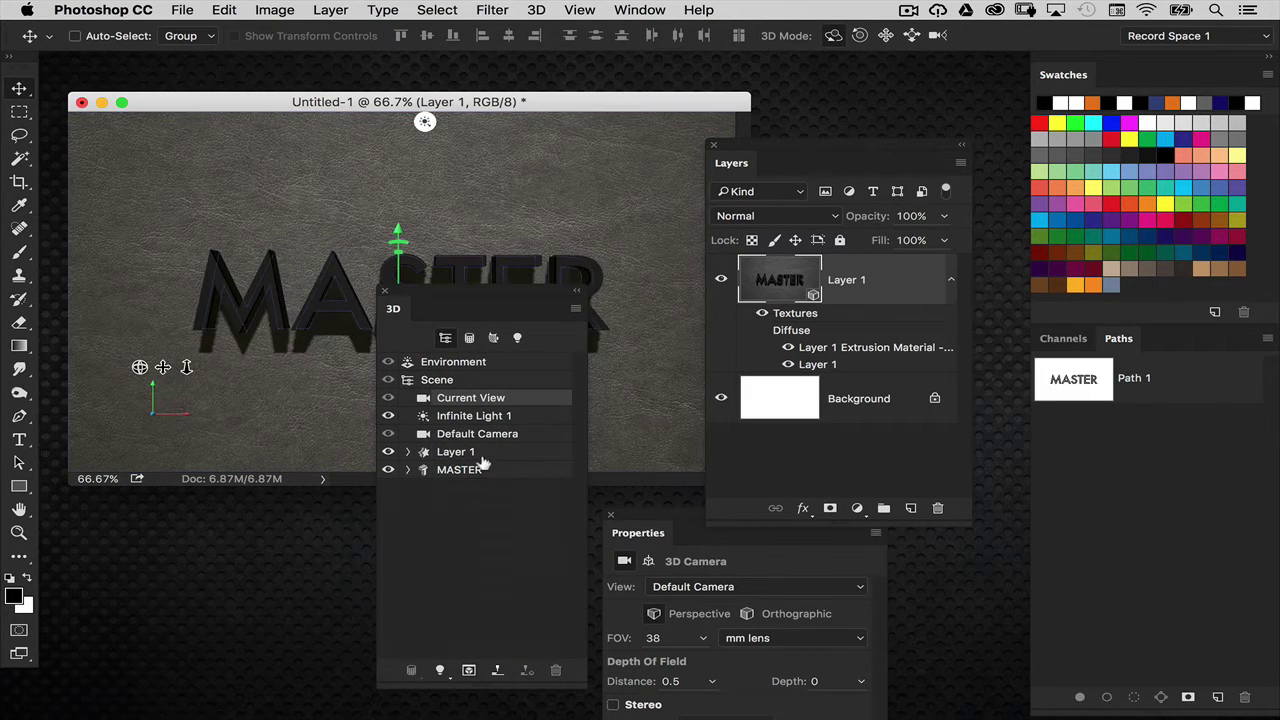
{"action": "left_click", "coordinate": [467, 451]}
{"action": "left_click", "coordinate": [480, 467]}
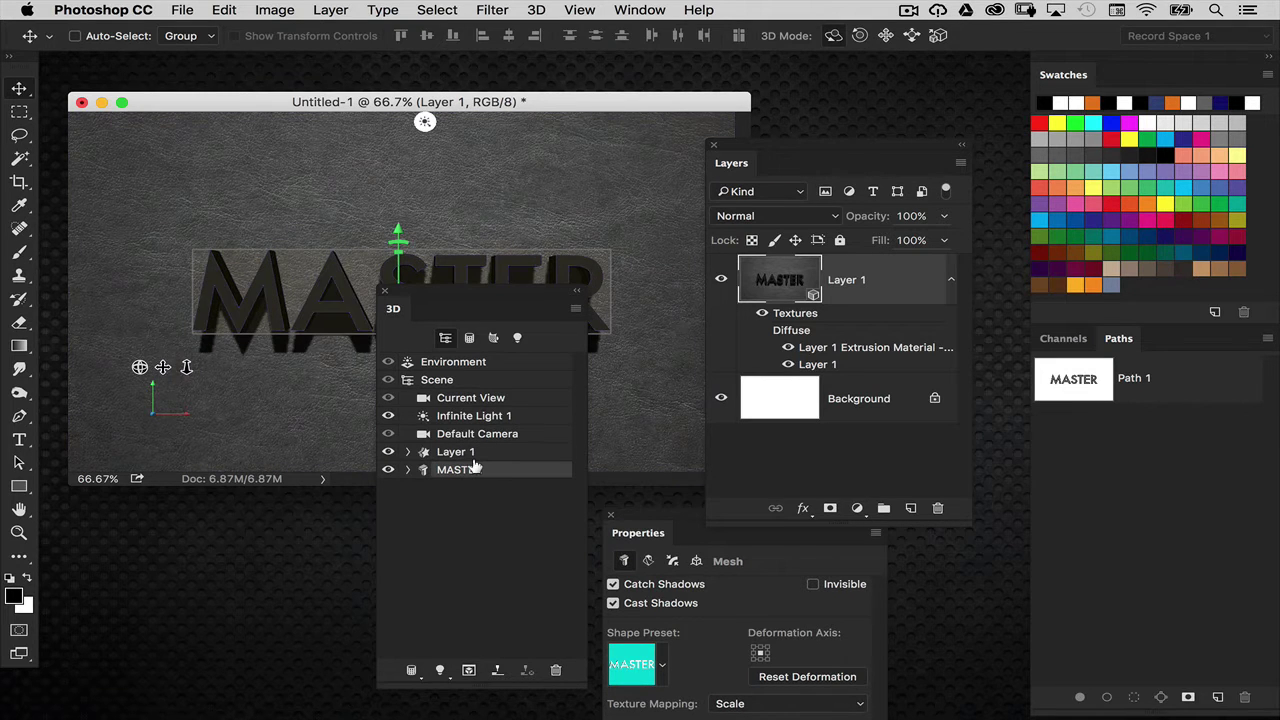
{"action": "left_click_drag", "start_coordinate": [509, 292], "coordinate": [471, 449]}
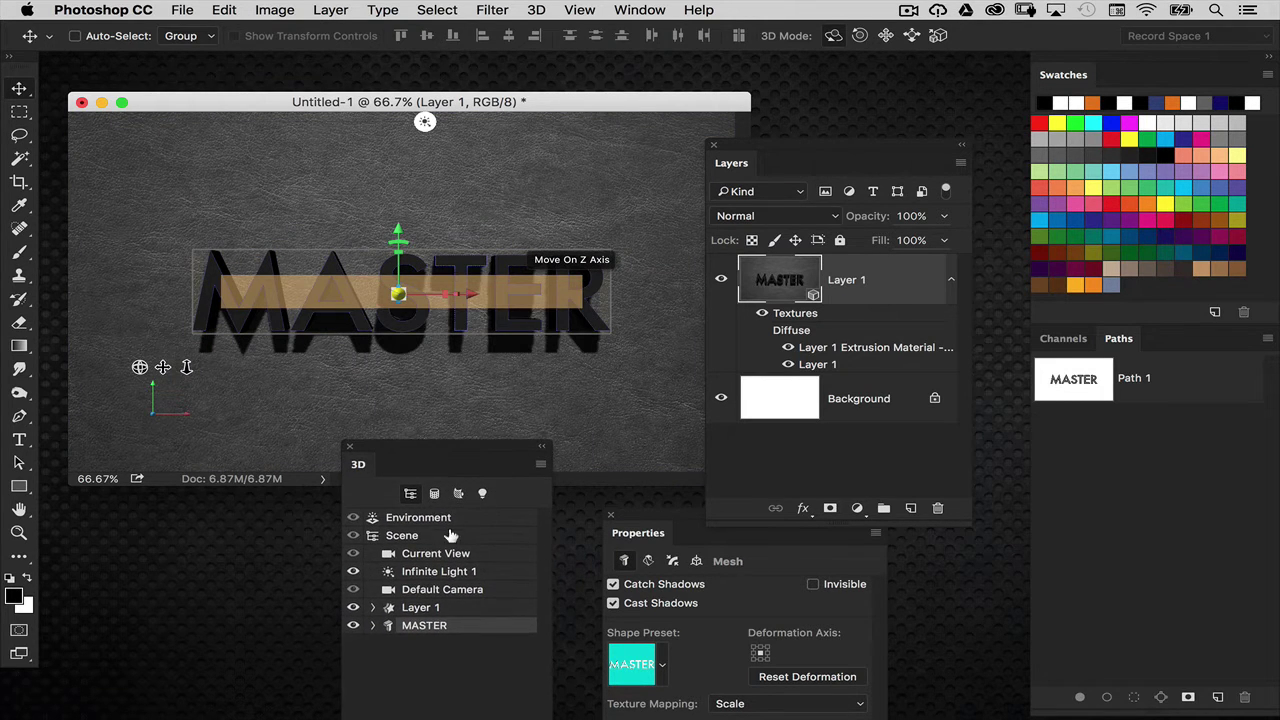
Step: Move the MASTER mesh back along the Z axis into the leather cut-out, and restore the Default Camera view
{"action": "left_click", "coordinate": [445, 553]}
{"action": "left_click_drag", "start_coordinate": [605, 258], "coordinate": [483, 352]}
{"action": "left_click", "coordinate": [459, 339]}
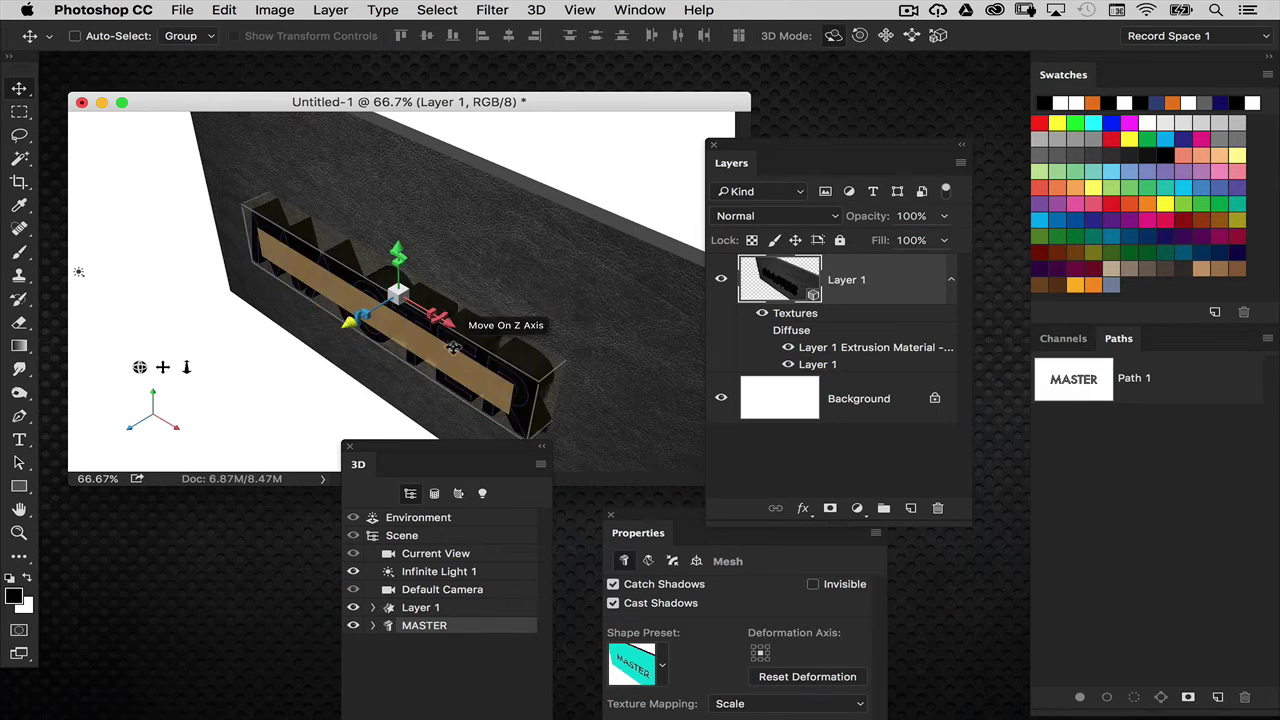
{"action": "left_click_drag", "start_coordinate": [357, 318], "coordinate": [377, 303]}
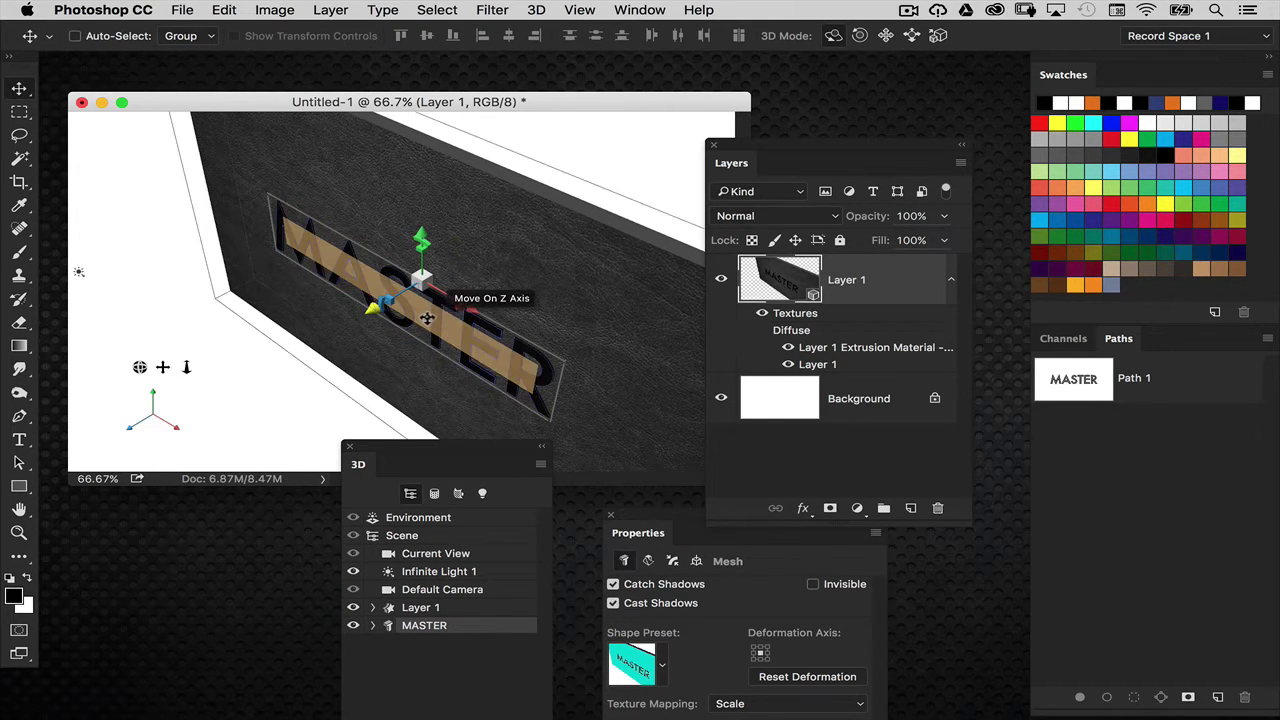
{"action": "left_click", "coordinate": [465, 590]}
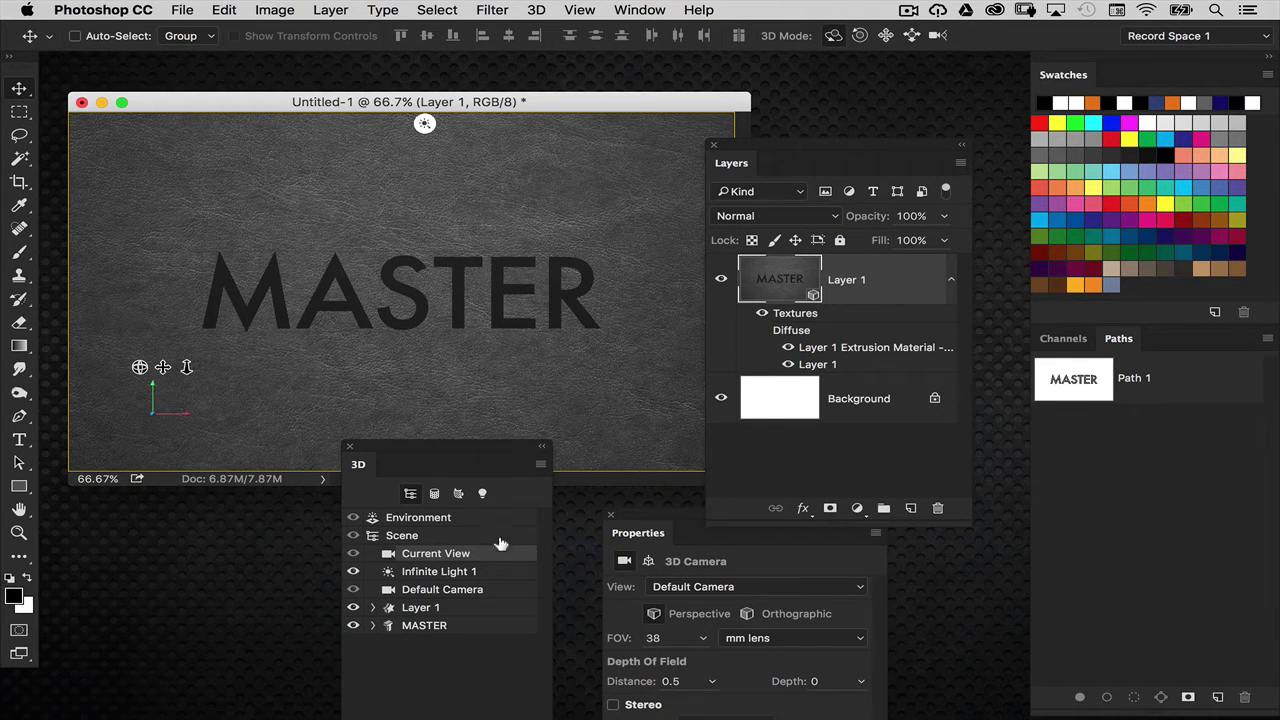
Step: Select the Layer 1 leather mesh, enlarge the document view to 100%, and move the floating panels away from the MASTER lettering
{"action": "left_click", "coordinate": [418, 608]}
{"action": "left_click_drag", "start_coordinate": [631, 517], "coordinate": [604, 458]}
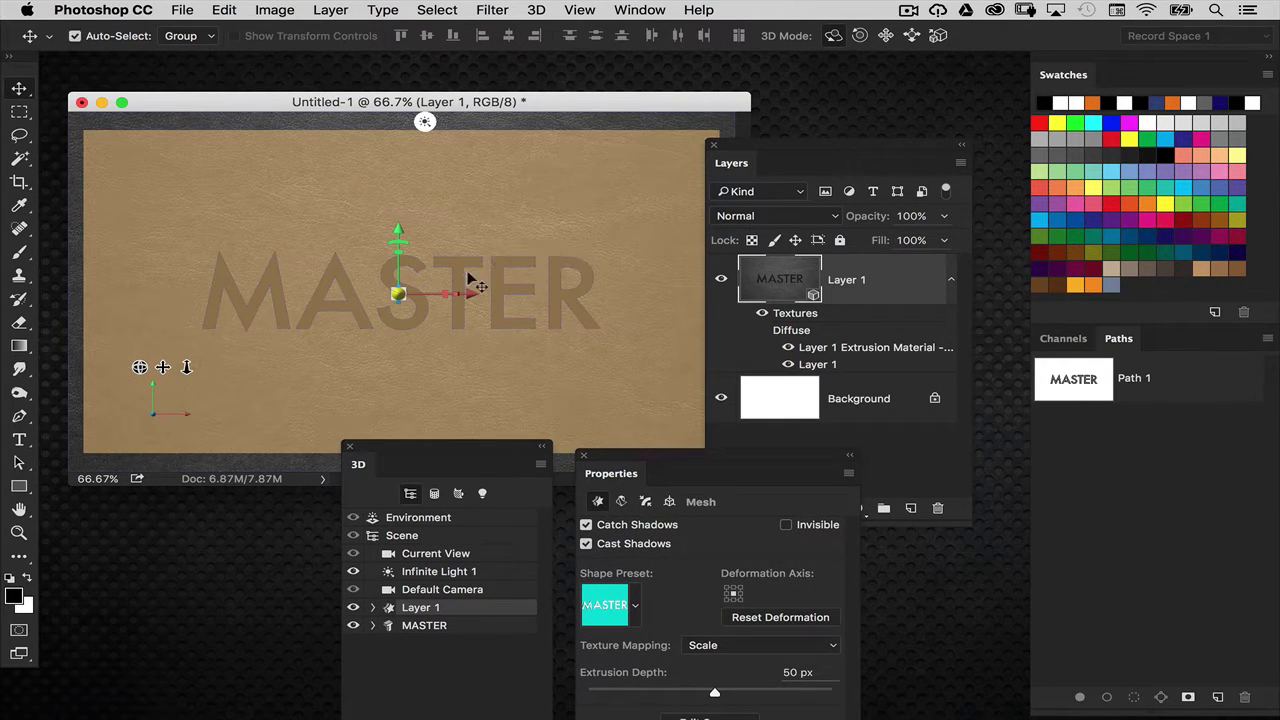
{"action": "key", "text": "super+equal"}
{"action": "left_click_drag", "start_coordinate": [753, 143], "coordinate": [1101, 300]}
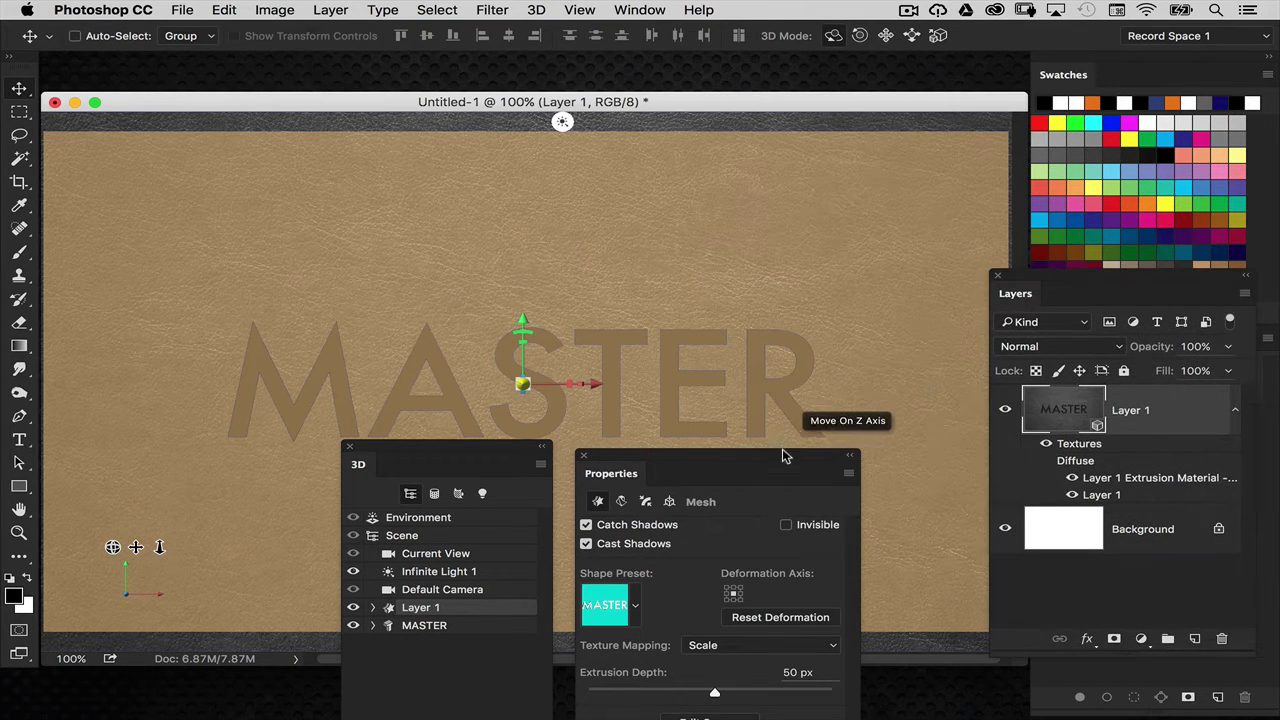
{"action": "left_click_drag", "start_coordinate": [777, 457], "coordinate": [889, 447]}
{"action": "left_click_drag", "start_coordinate": [510, 454], "coordinate": [502, 403]}
{"action": "left_click_drag", "start_coordinate": [730, 463], "coordinate": [784, 368]}
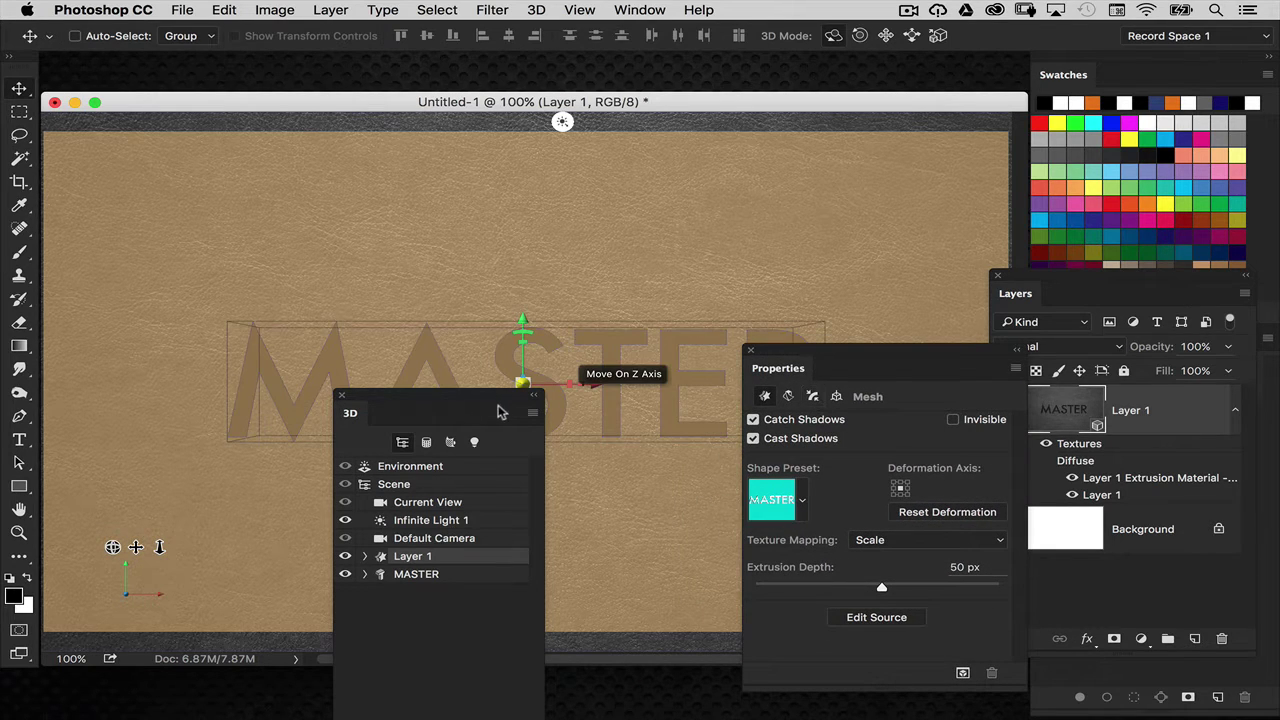
{"action": "left_click_drag", "start_coordinate": [489, 402], "coordinate": [607, 602]}
Step: Inflate the front cap of the Layer 1 mesh with an angle of 55° and a strength of 5%
{"action": "left_click", "coordinate": [813, 396]}
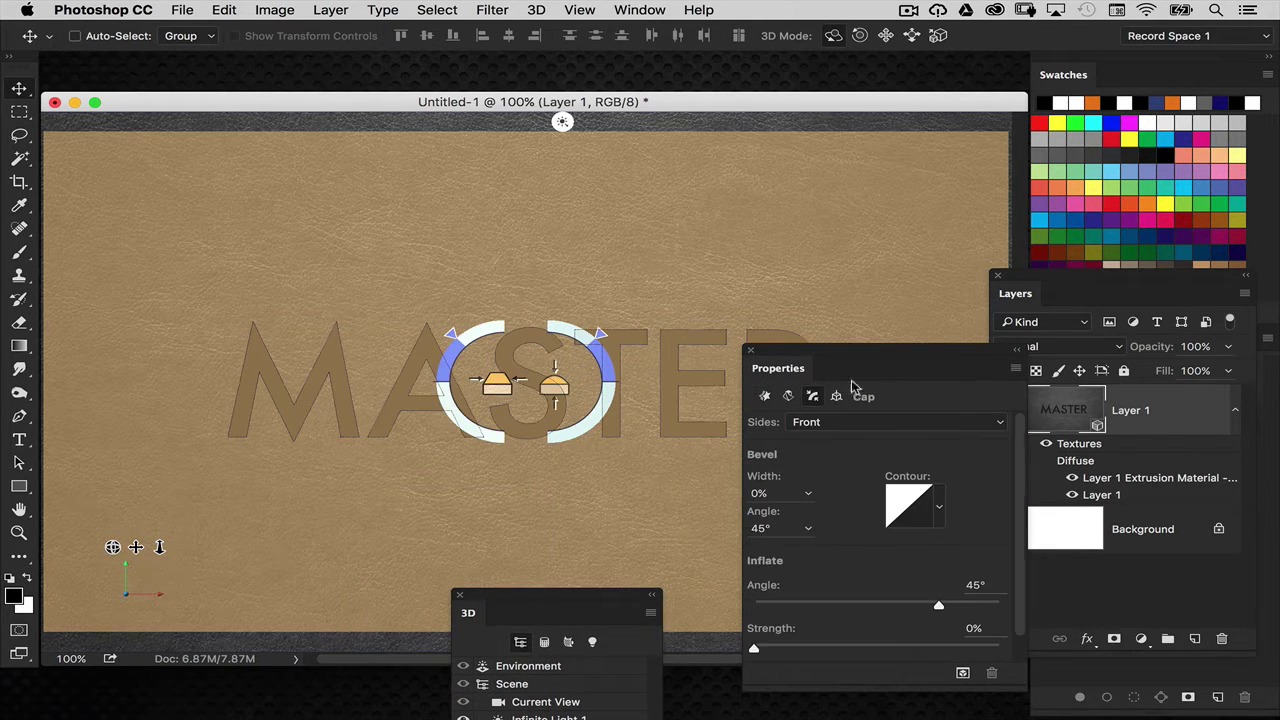
{"action": "left_click_drag", "start_coordinate": [866, 352], "coordinate": [960, 346]}
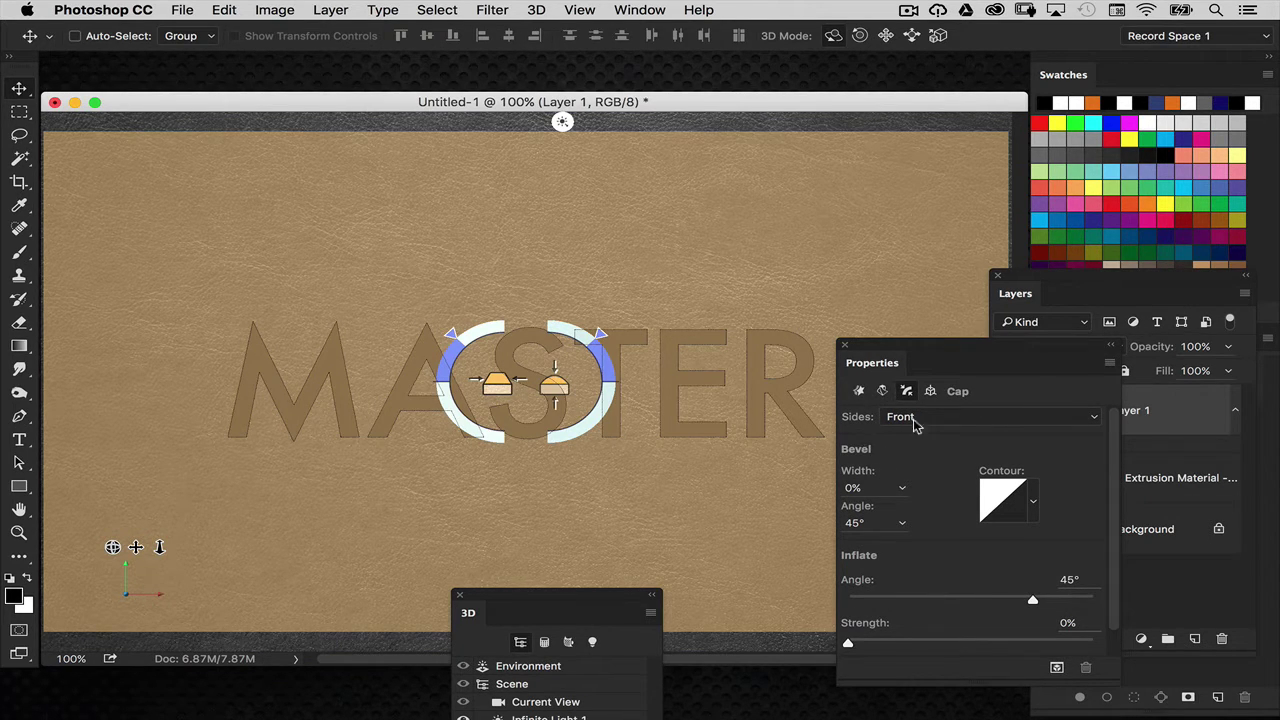
{"action": "left_click_drag", "start_coordinate": [916, 350], "coordinate": [952, 310]}
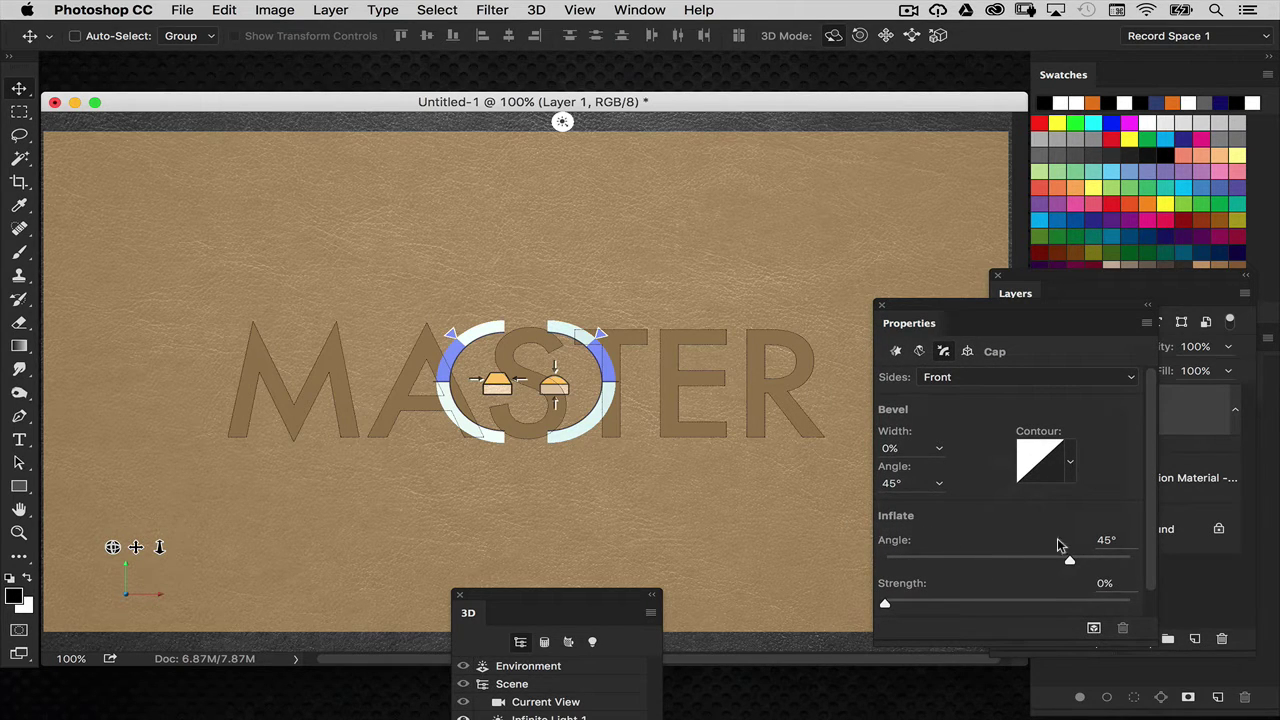
{"action": "left_click", "coordinate": [1118, 540]}
{"action": "type", "text": "55"}
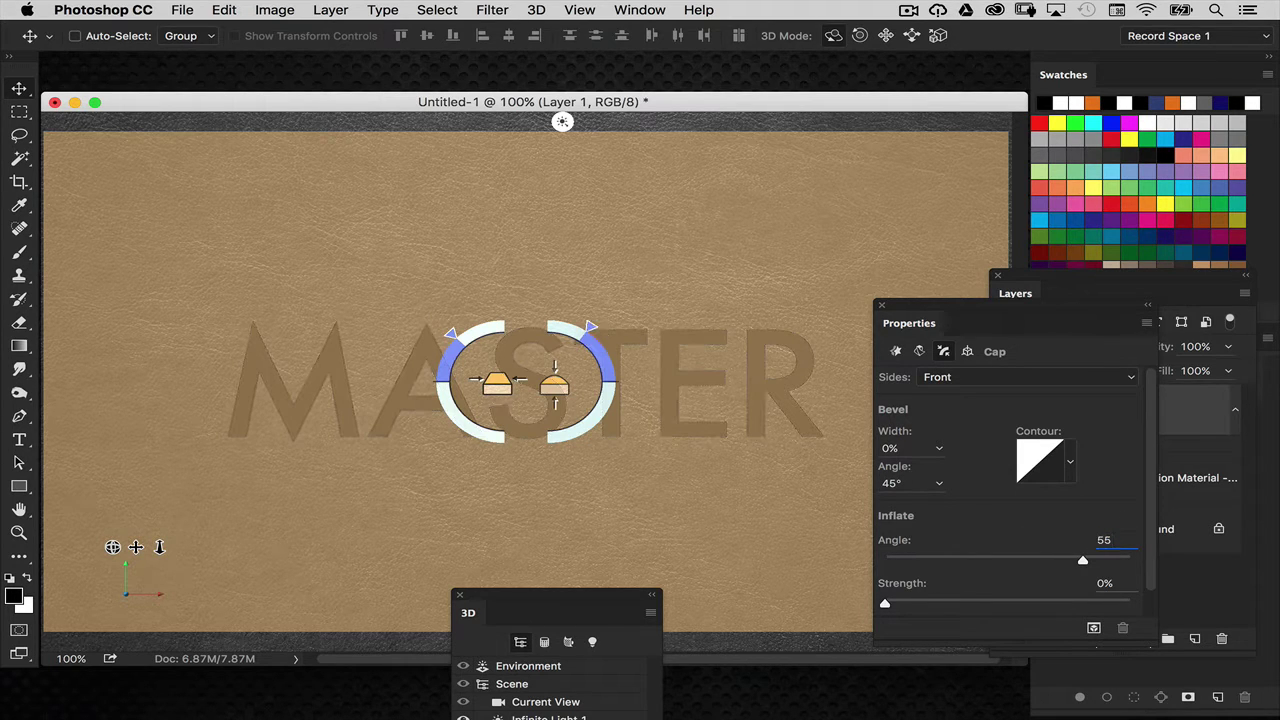
{"action": "left_click", "coordinate": [888, 604]}
{"action": "left_click_drag", "start_coordinate": [900, 608], "coordinate": [908, 610]}
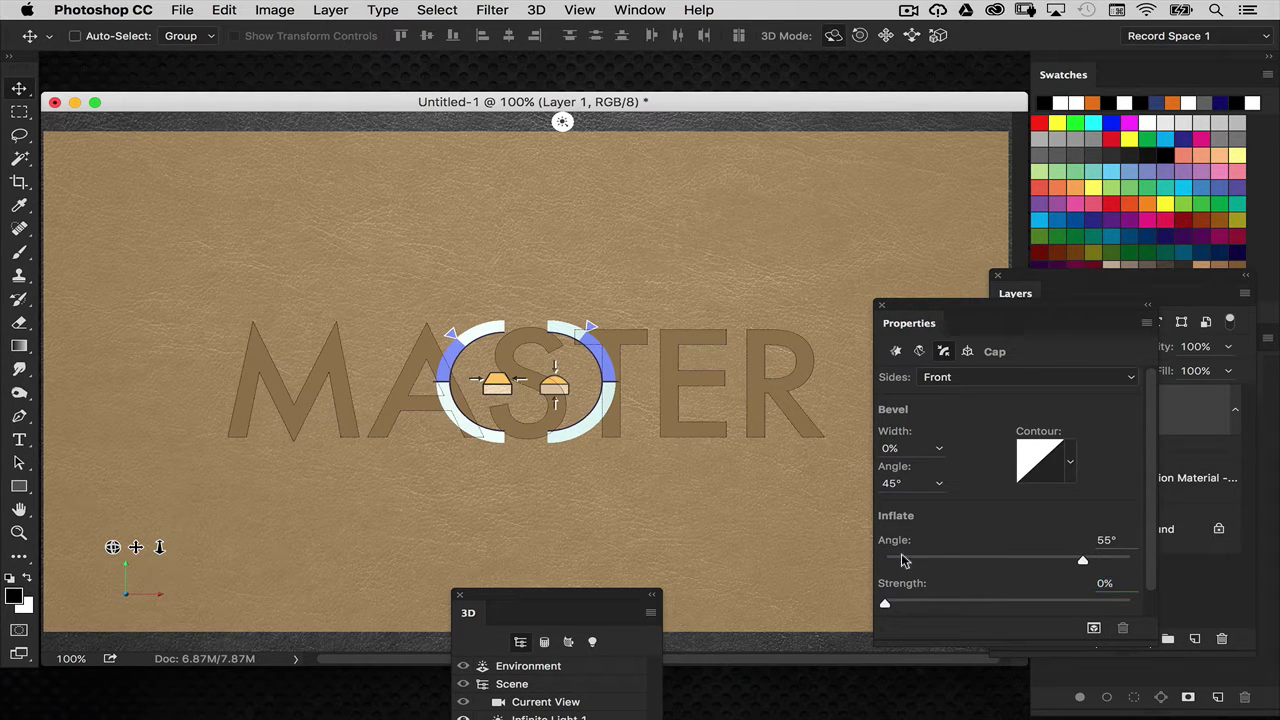
{"action": "mouse_move", "coordinate": [892, 609]}
{"action": "left_mouse_down"}
{"action": "mouse_move", "coordinate": [985, 602]}
{"action": "mouse_move", "coordinate": [894, 603]}
{"action": "left_mouse_up"}
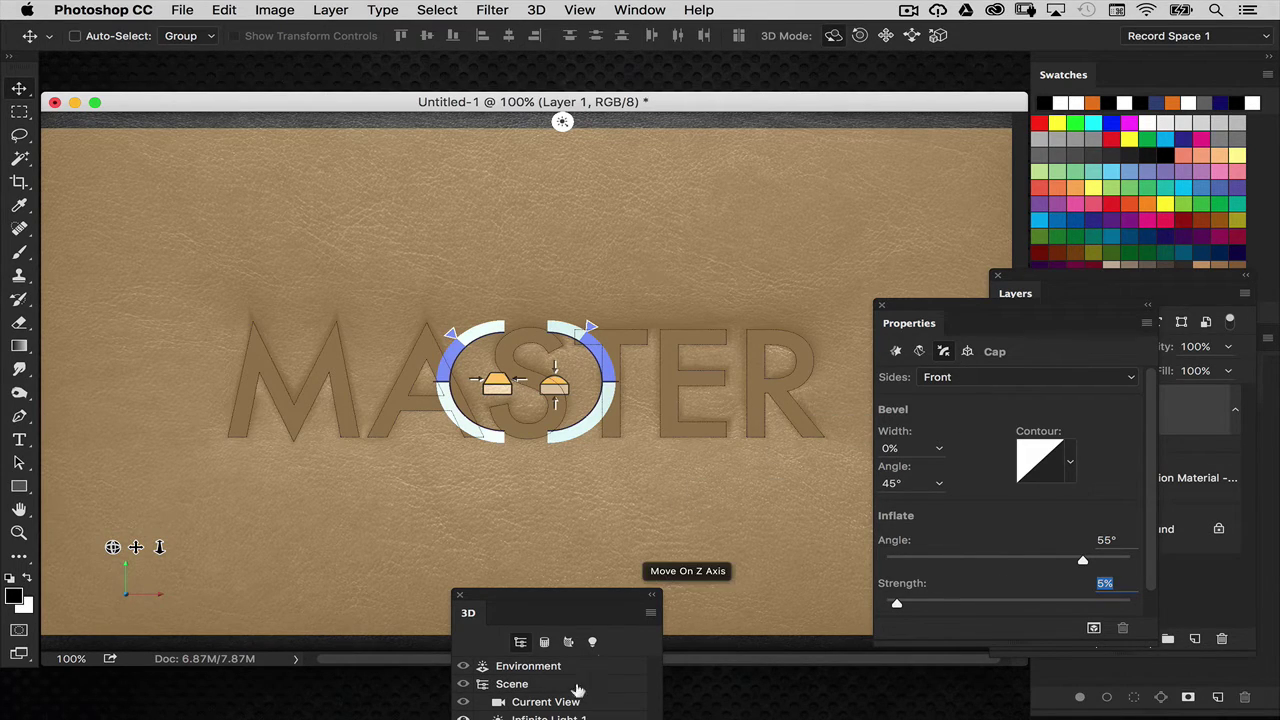
Step: Orbit the camera to a side view of the leather slab and reduce the MASTER mesh's extrusion depth to about 71 px
{"action": "left_click", "coordinate": [560, 702]}
{"action": "left_click_drag", "start_coordinate": [565, 400], "coordinate": [505, 400]}
{"action": "left_click_drag", "start_coordinate": [611, 332], "coordinate": [510, 368]}
{"action": "left_click_drag", "start_coordinate": [552, 357], "coordinate": [563, 354]}
{"action": "left_click", "coordinate": [565, 354]}
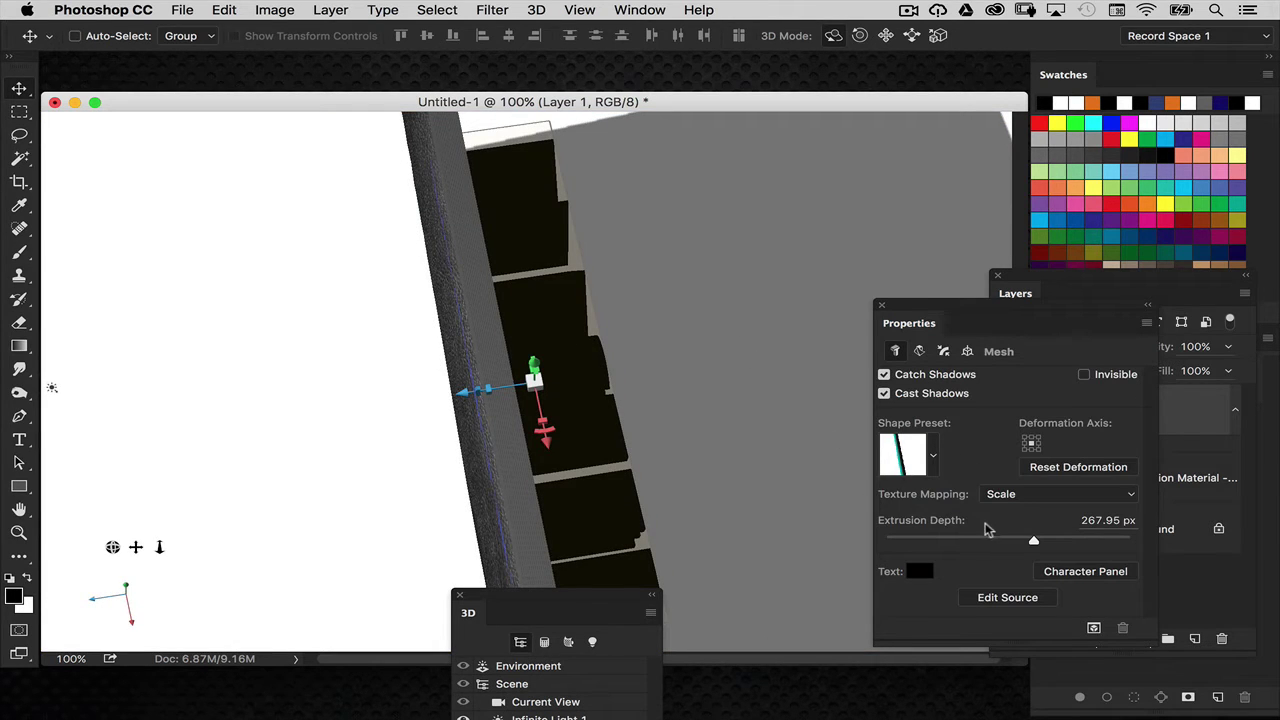
{"action": "left_click_drag", "start_coordinate": [1033, 540], "coordinate": [1011, 539]}
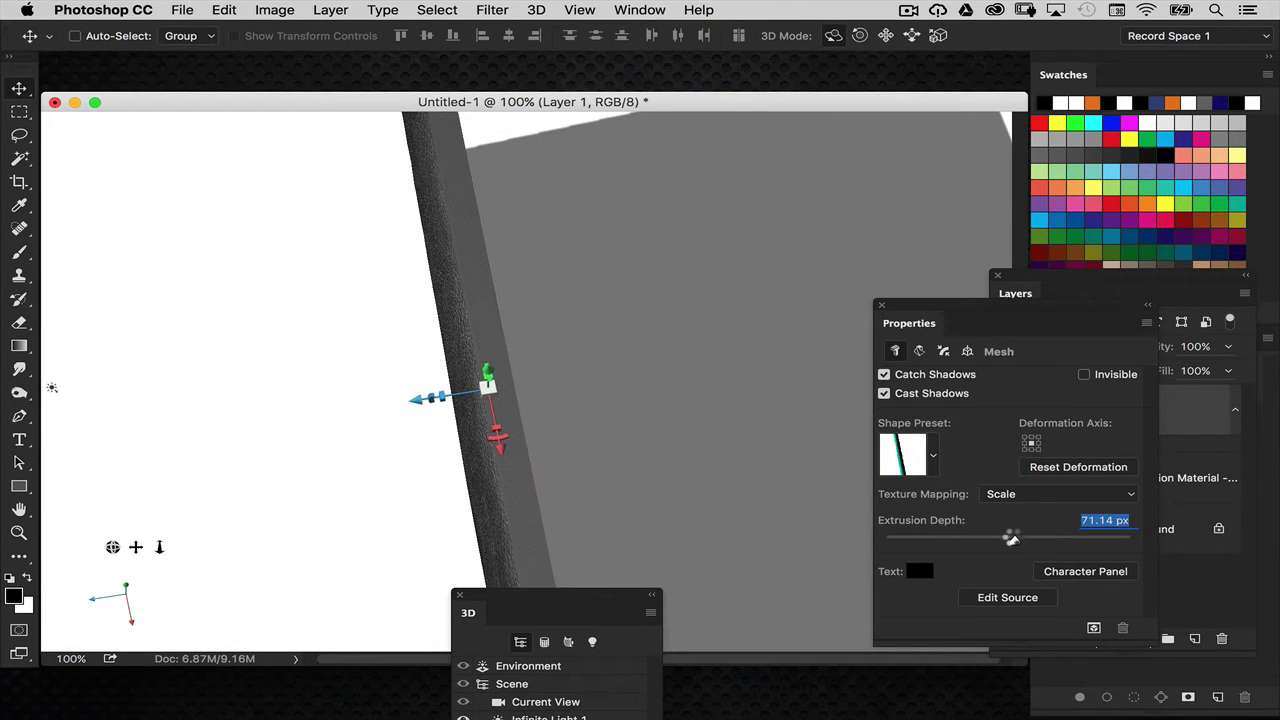
Step: Restore the Default Camera view of the 3D scene and select Current View
{"action": "left_click_drag", "start_coordinate": [597, 599], "coordinate": [359, 514]}
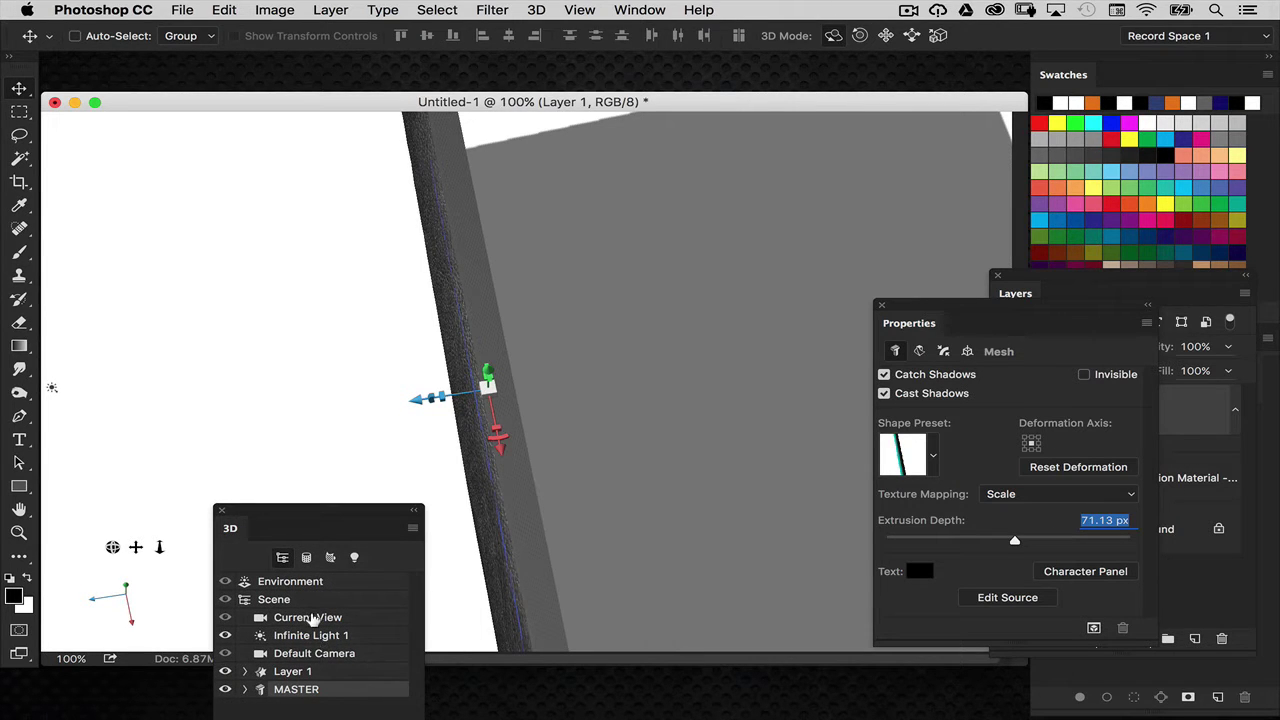
{"action": "left_click", "coordinate": [316, 653]}
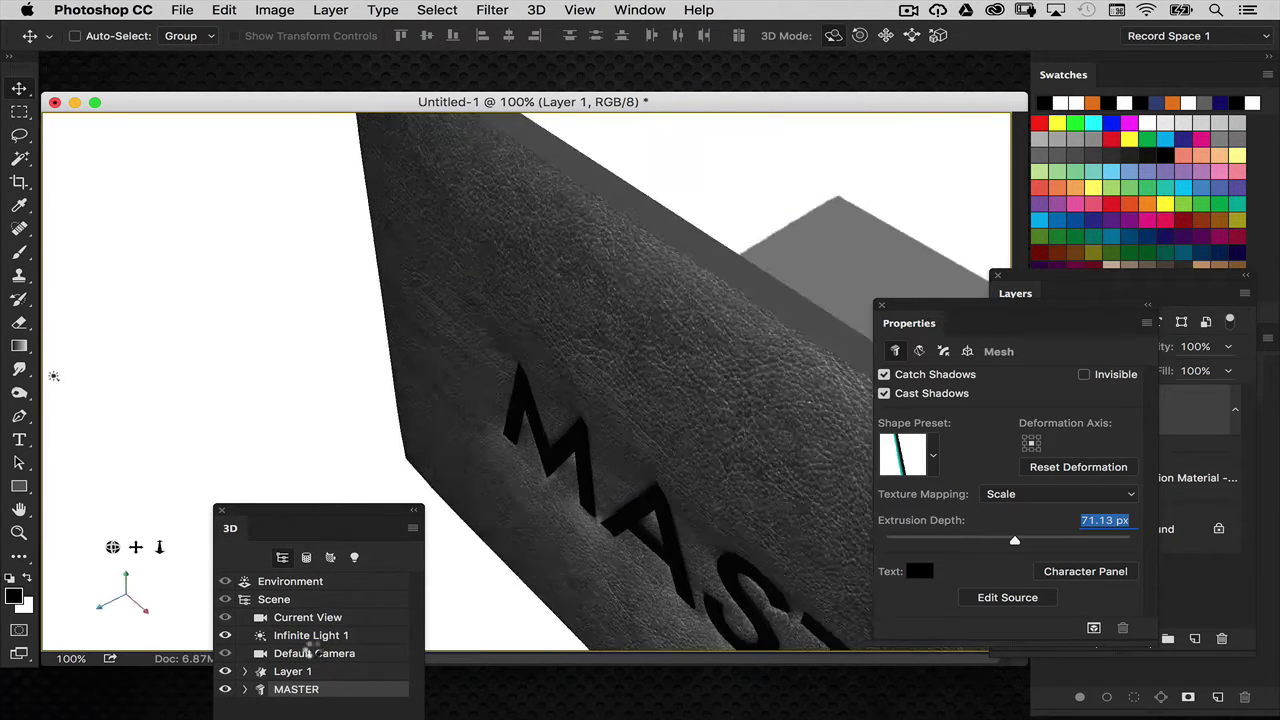
{"action": "left_click", "coordinate": [330, 617]}
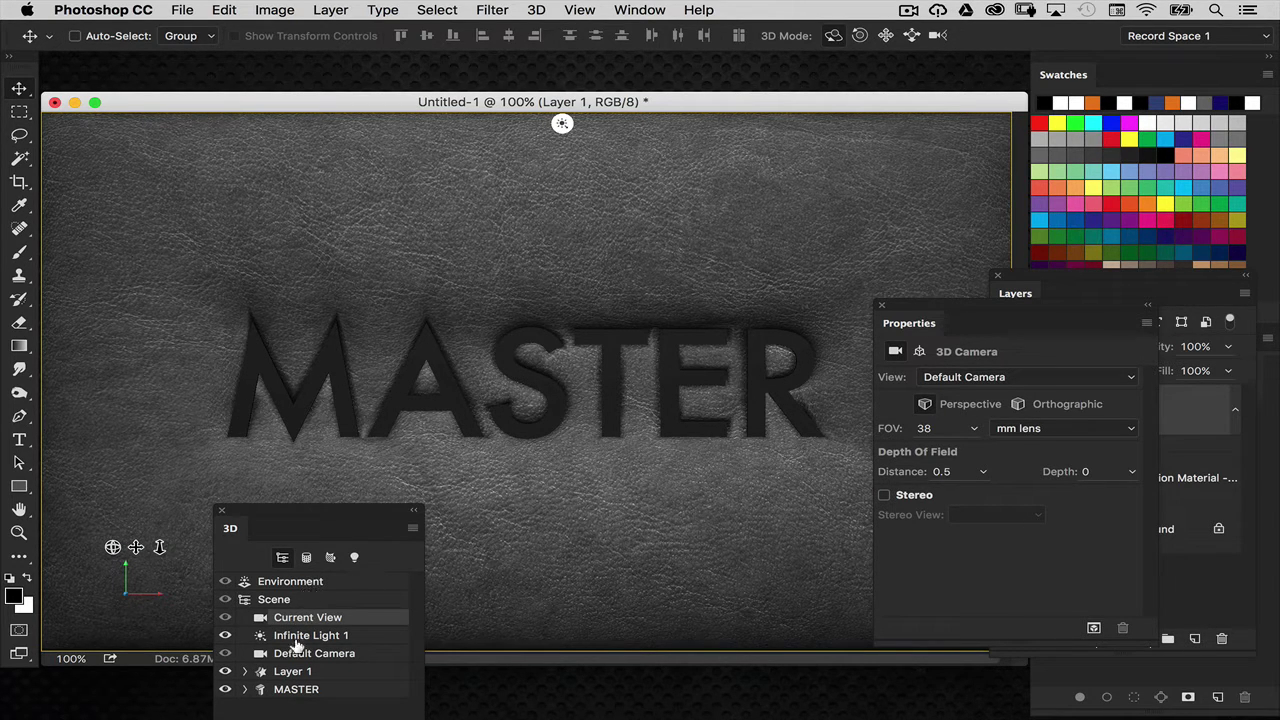
Step: Expand the Layer 1 mesh, select its Front Inflation Material, and widen the 3D scene list to show full material names
{"action": "left_click_drag", "start_coordinate": [360, 516], "coordinate": [319, 421]}
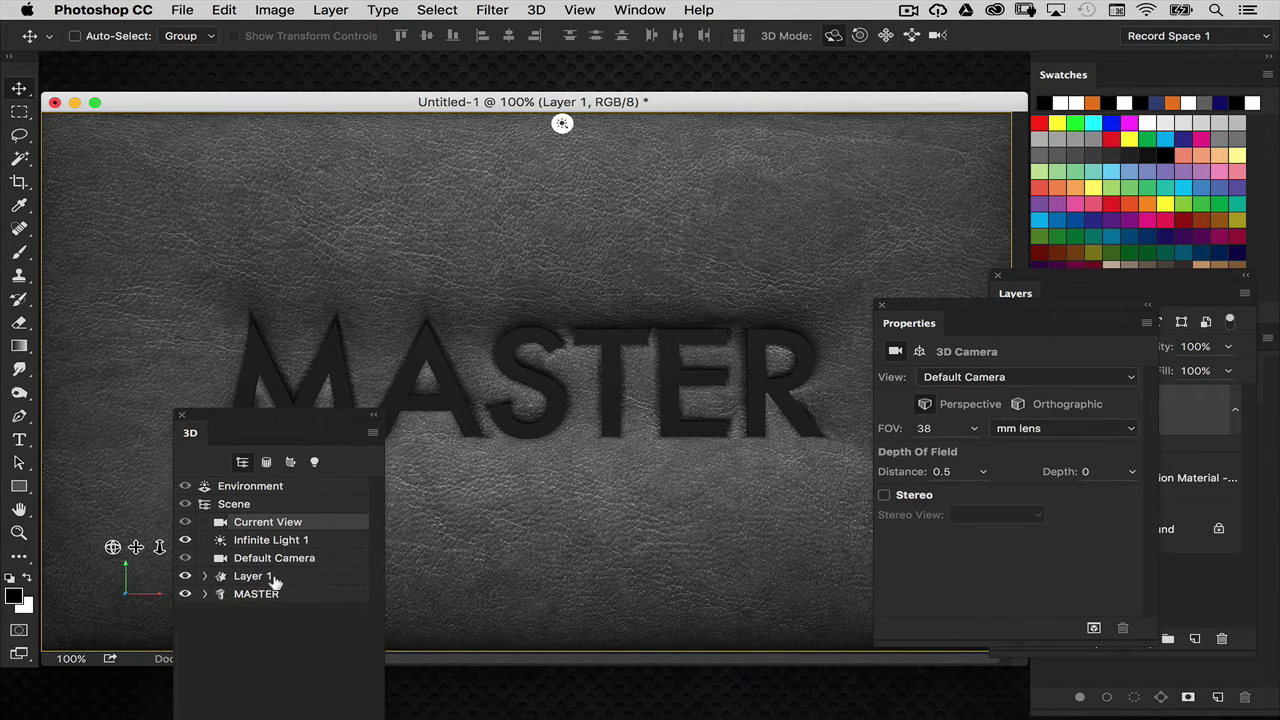
{"action": "left_click", "coordinate": [265, 577]}
{"action": "left_click", "coordinate": [204, 576]}
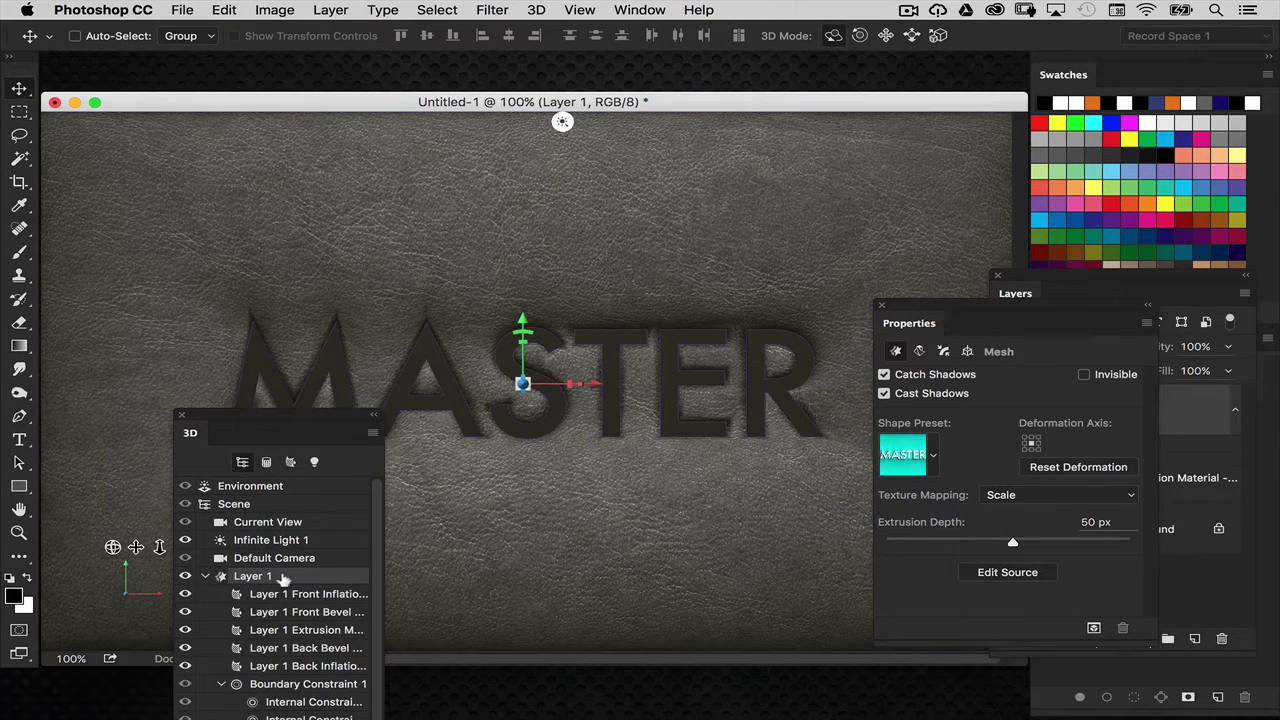
{"action": "left_click_drag", "start_coordinate": [323, 418], "coordinate": [292, 380]}
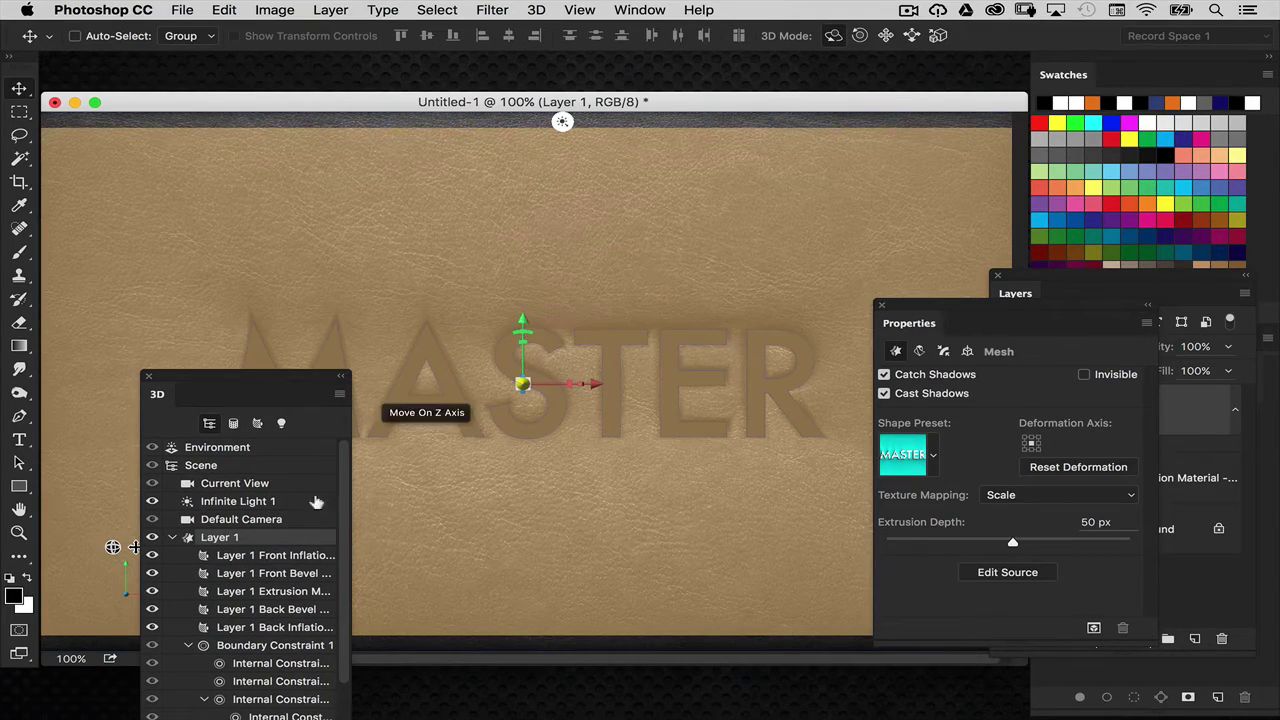
{"action": "left_click", "coordinate": [240, 553]}
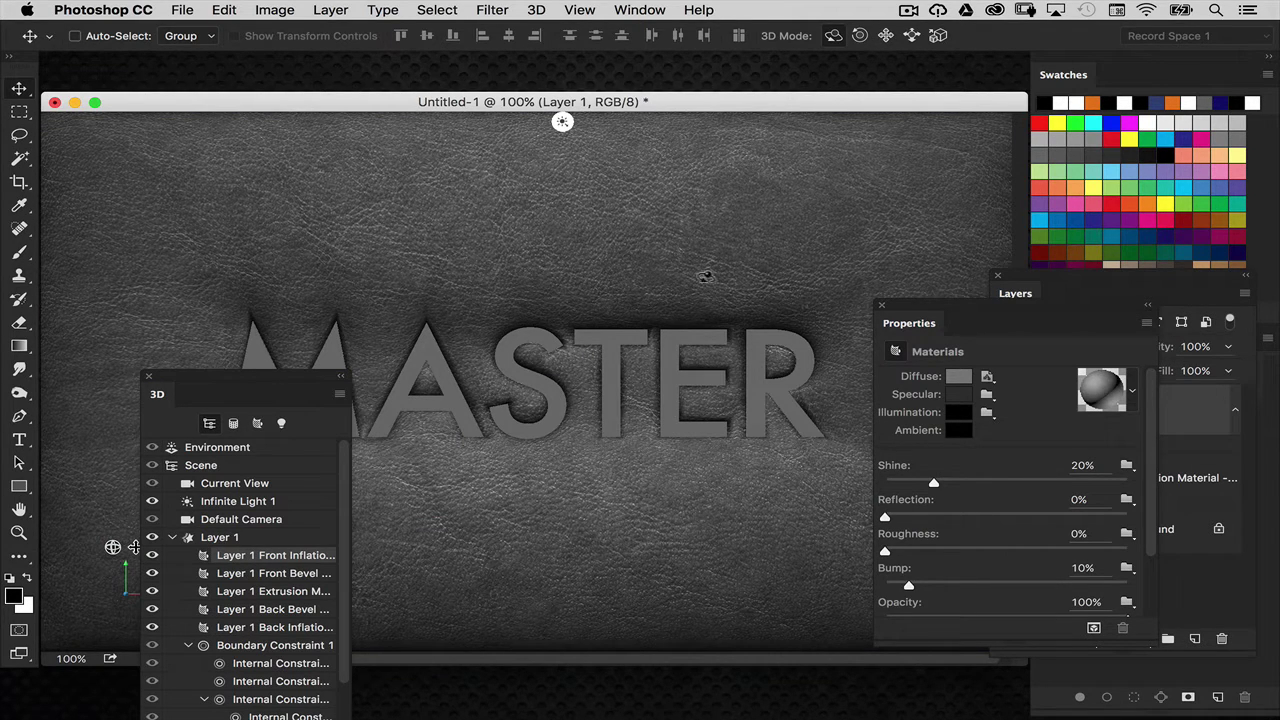
{"action": "left_click_drag", "start_coordinate": [912, 305], "coordinate": [675, 374]}
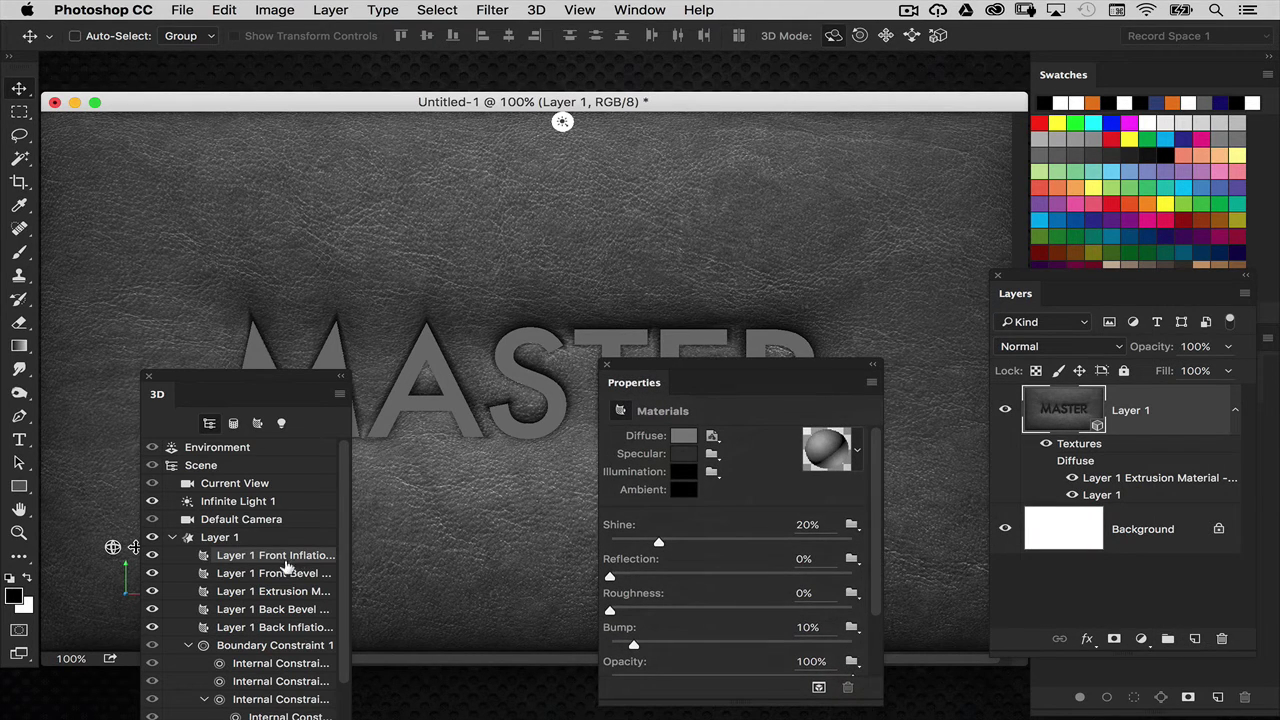
{"action": "left_click_drag", "start_coordinate": [305, 381], "coordinate": [262, 312]}
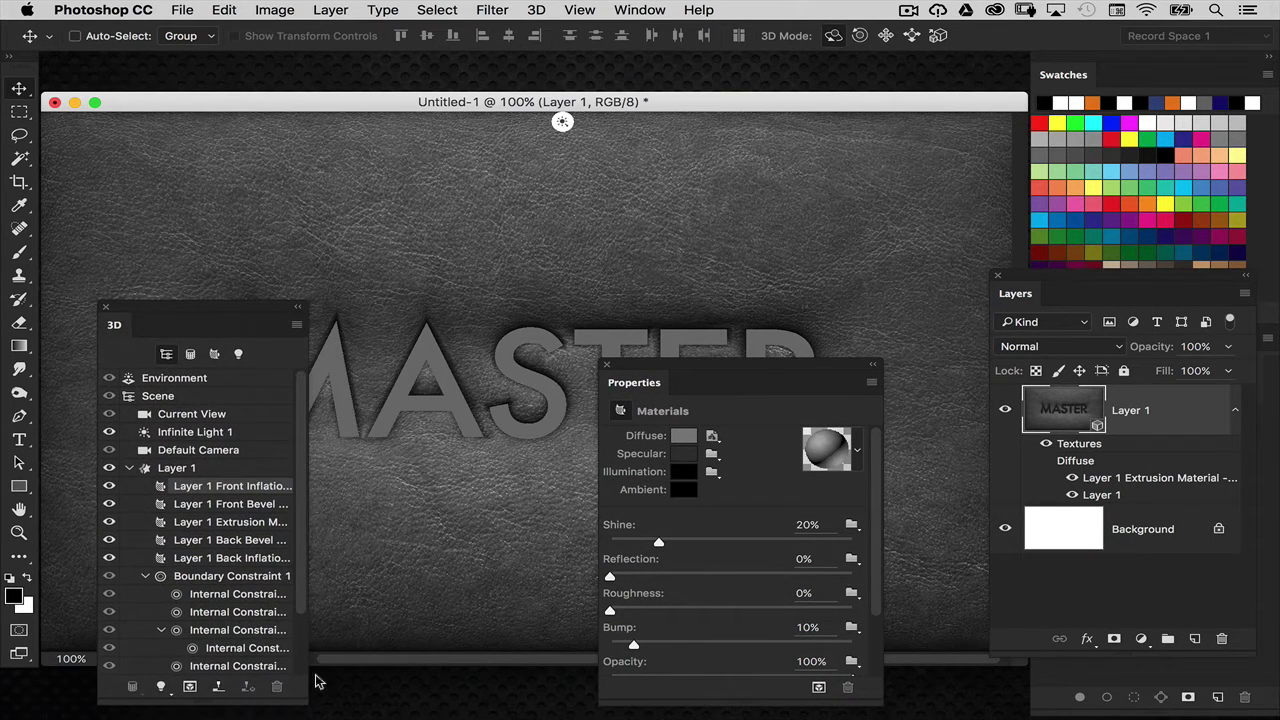
{"action": "left_click_drag", "start_coordinate": [300, 691], "coordinate": [380, 691]}
{"action": "left_click_drag", "start_coordinate": [650, 363], "coordinate": [697, 276]}
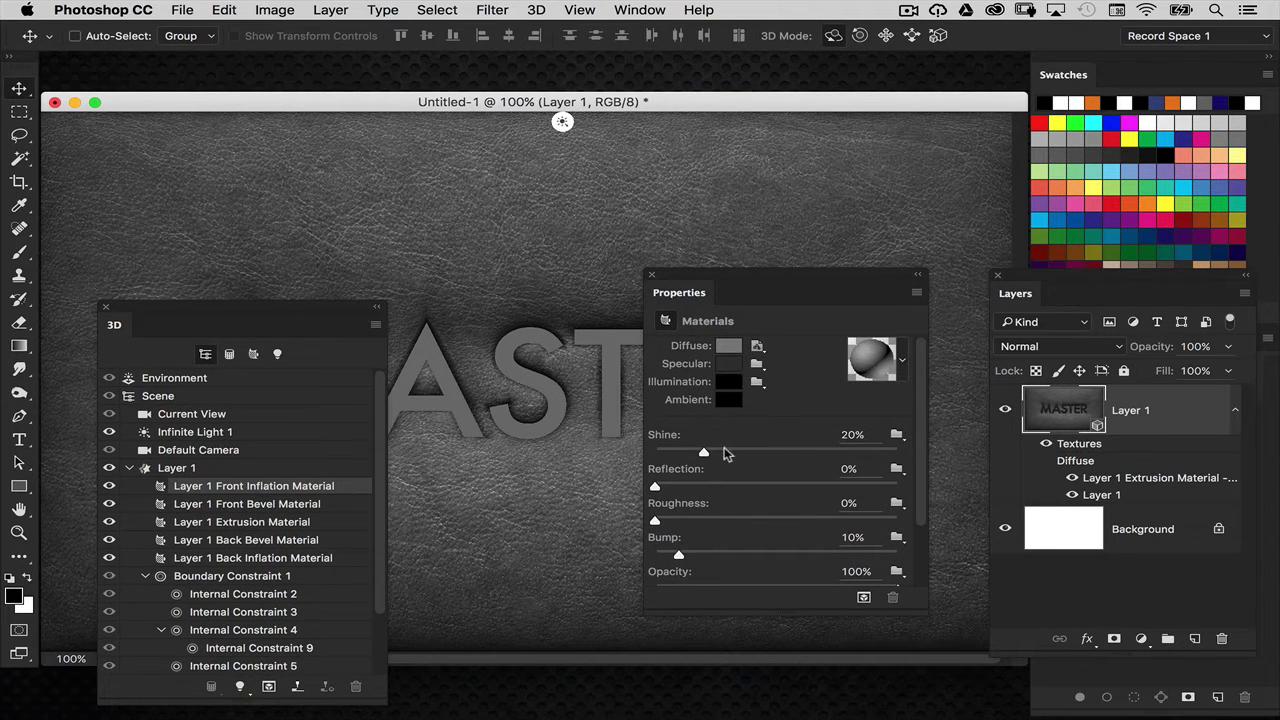
Step: Set the Layer 1 Front Inflation Material's shine to 51% and reflection to 52%
{"action": "left_click", "coordinate": [776, 484]}
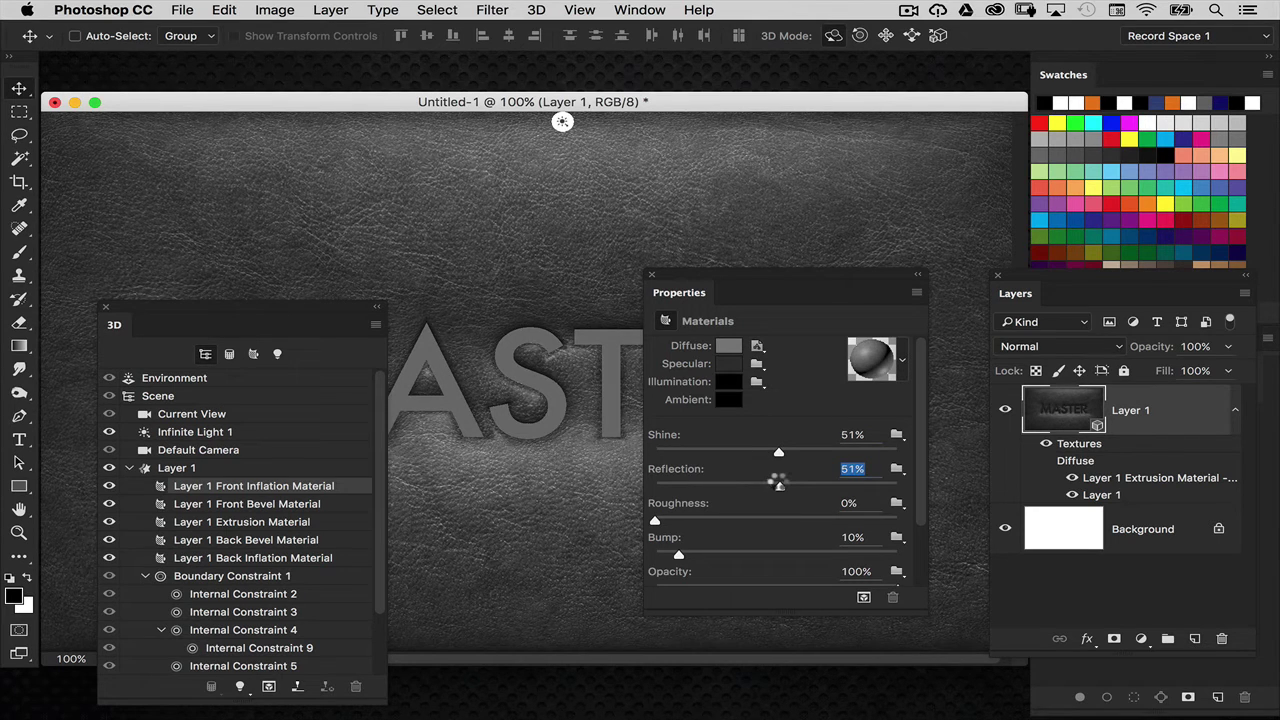
{"action": "left_click_drag", "start_coordinate": [779, 484], "coordinate": [786, 488]}
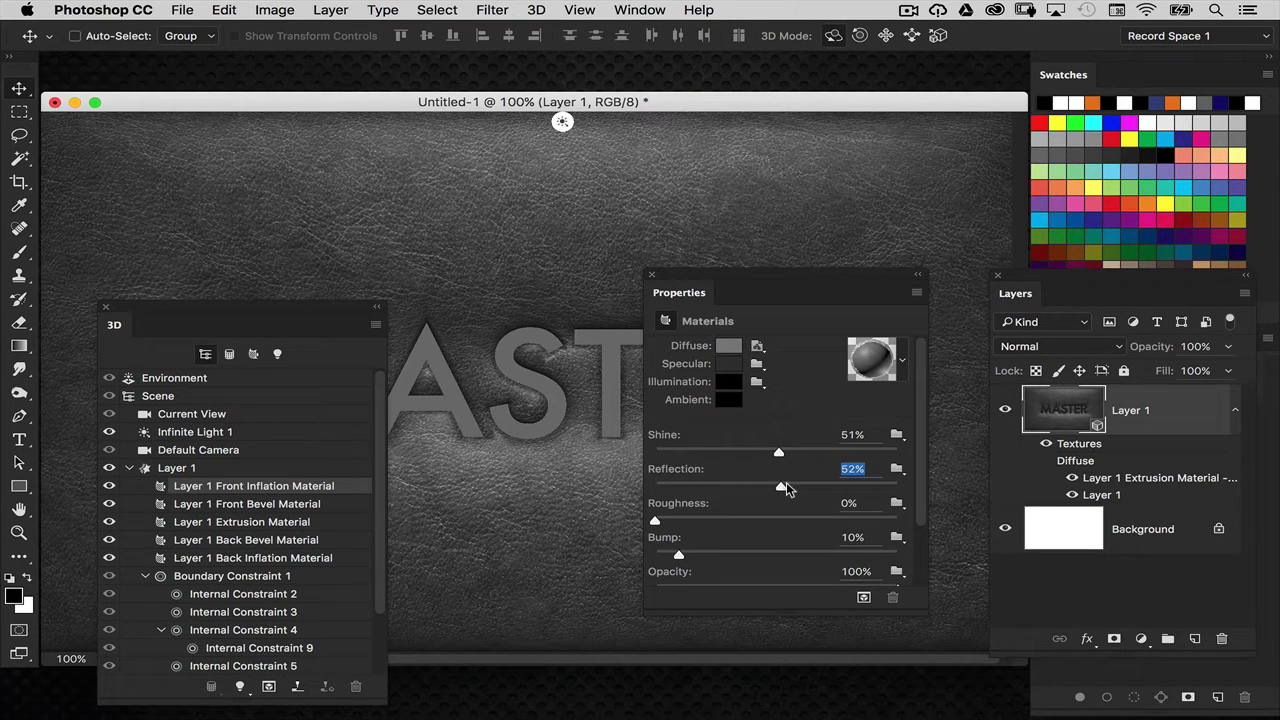
{"action": "left_click_drag", "start_coordinate": [743, 283], "coordinate": [764, 257]}
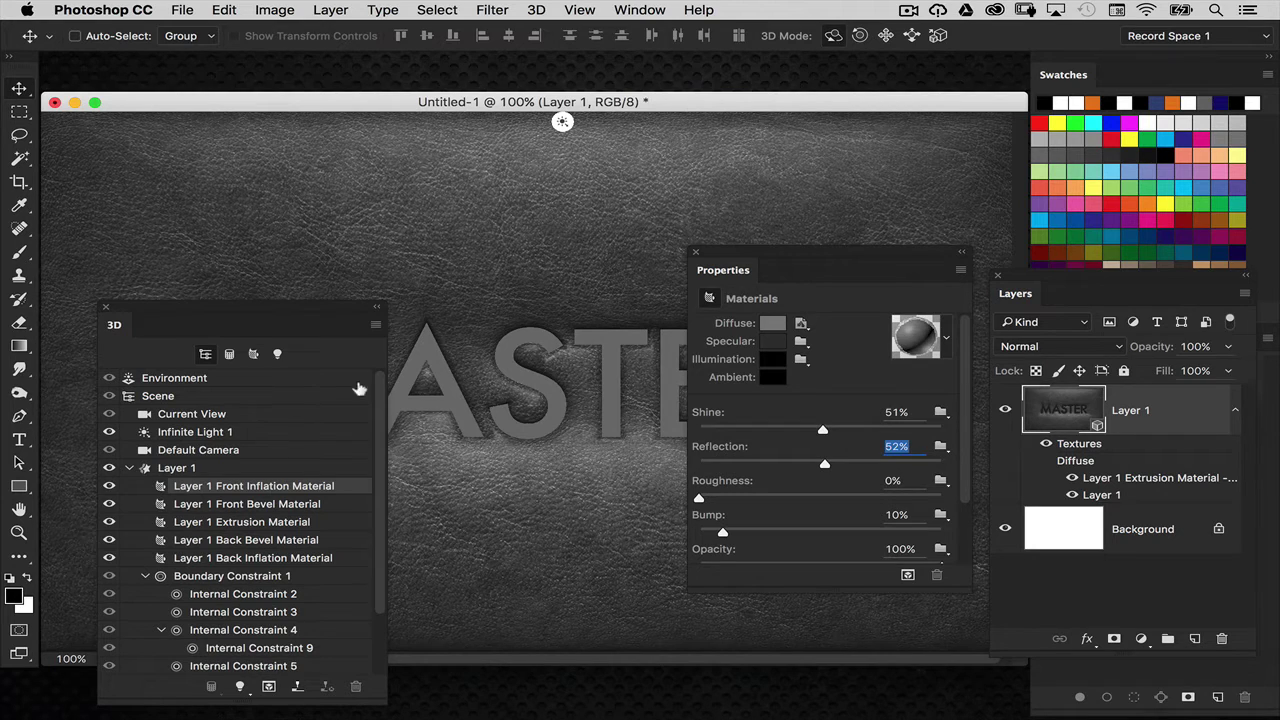
Step: Select the scene's Environment and review its image-based light, shadow and ground plane settings
{"action": "left_click", "coordinate": [291, 379]}
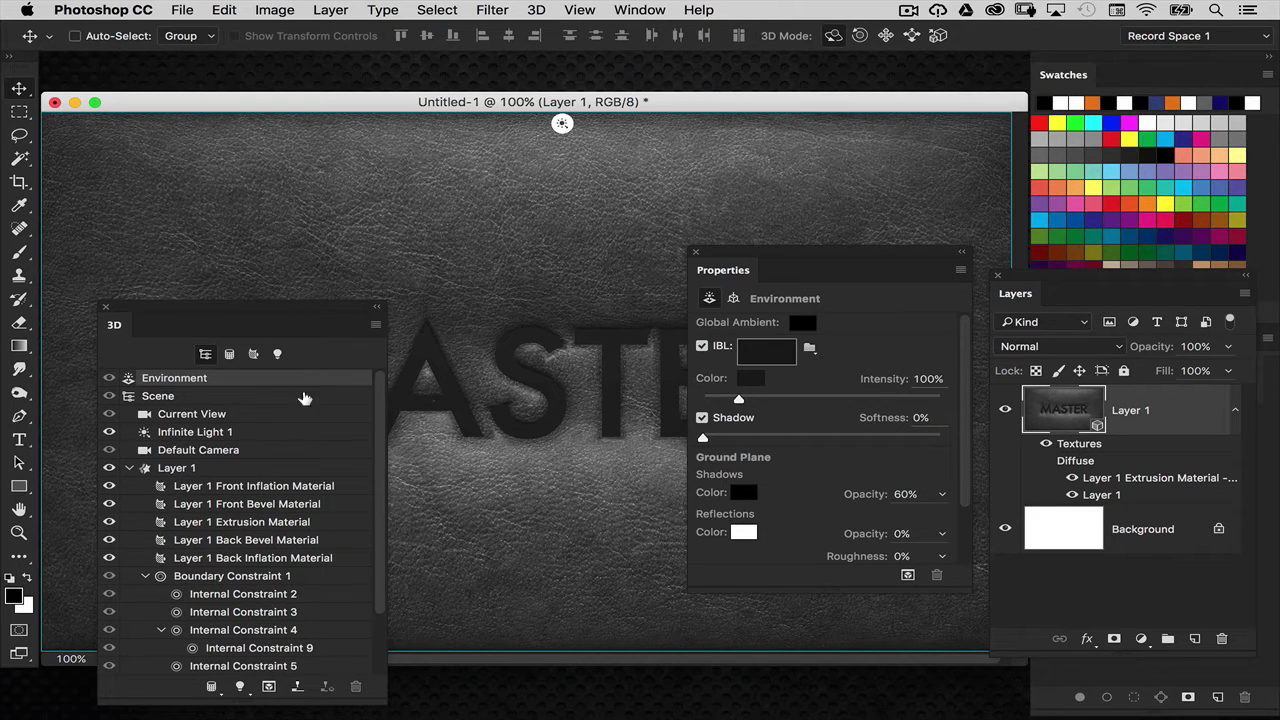
{"action": "left_click_drag", "start_coordinate": [298, 317], "coordinate": [354, 291]}
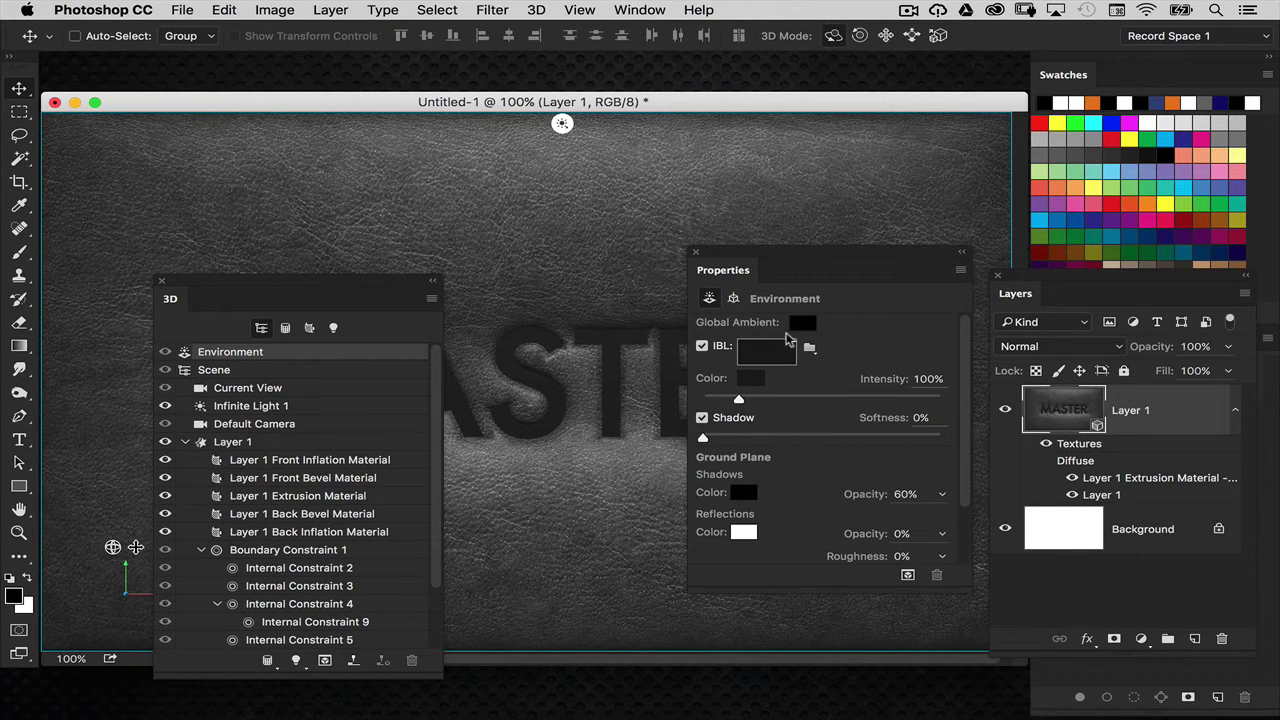
{"action": "left_click_drag", "start_coordinate": [760, 255], "coordinate": [834, 319]}
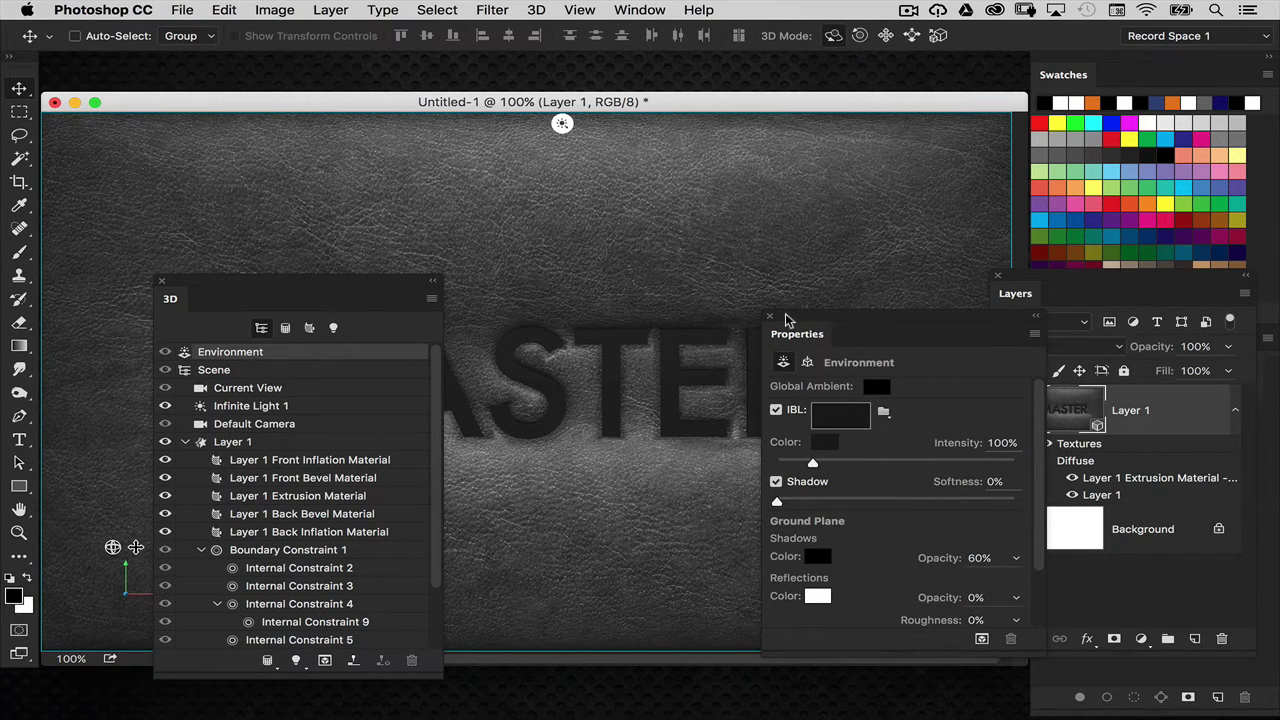
{"action": "left_click_drag", "start_coordinate": [786, 320], "coordinate": [810, 328]}
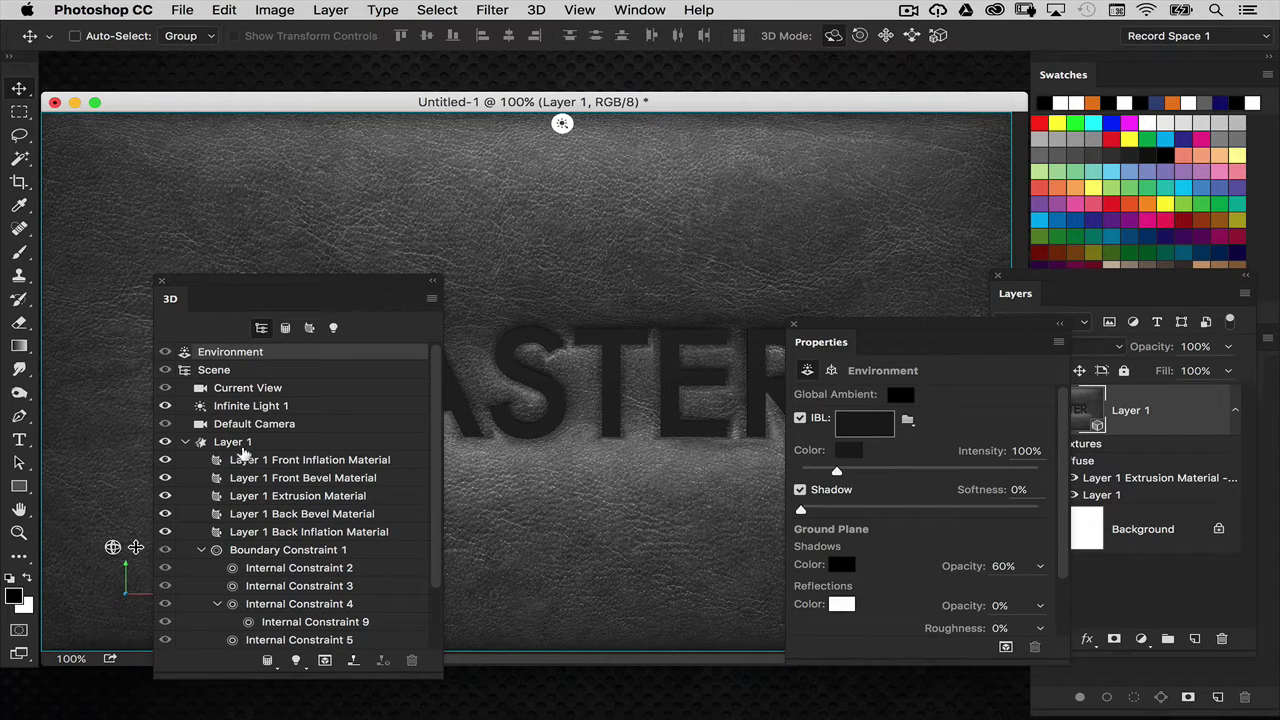
Step: Assign the existing Layer 1 texture as the bump map of the Layer 1 Front Inflation Material and uncover the lettering
{"action": "left_click", "coordinate": [251, 459]}
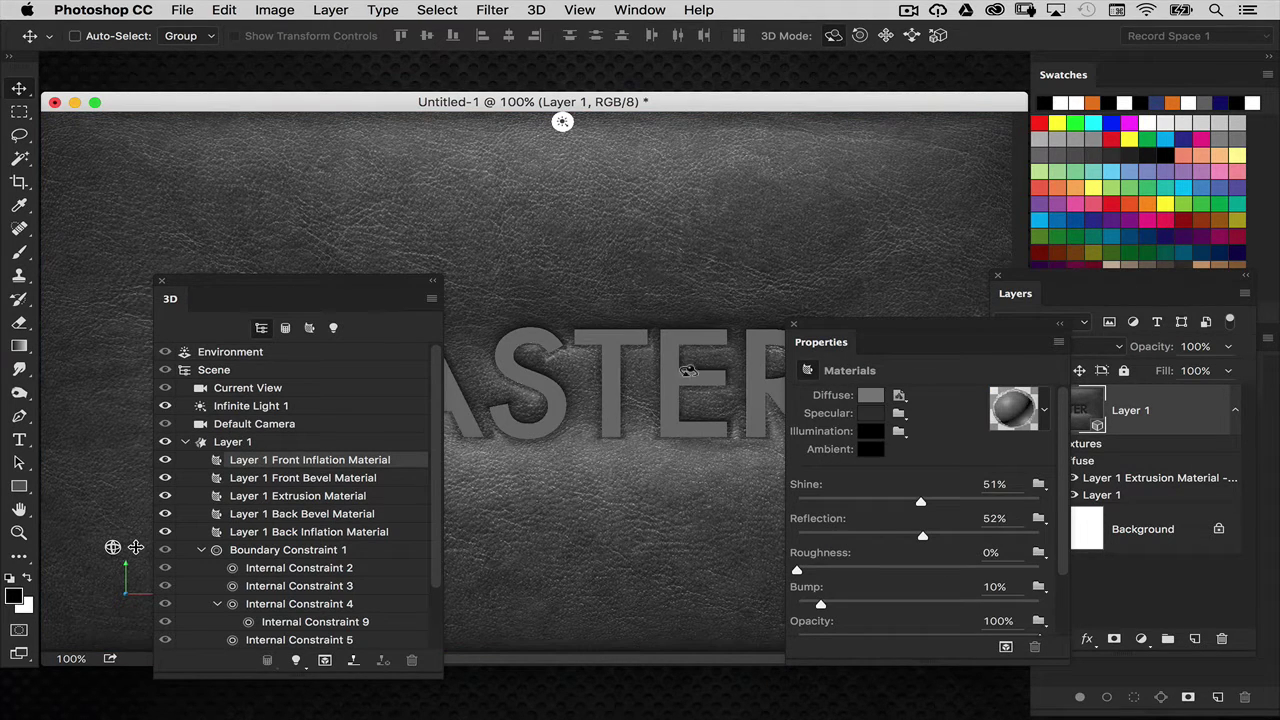
{"action": "left_click_drag", "start_coordinate": [832, 326], "coordinate": [737, 342]}
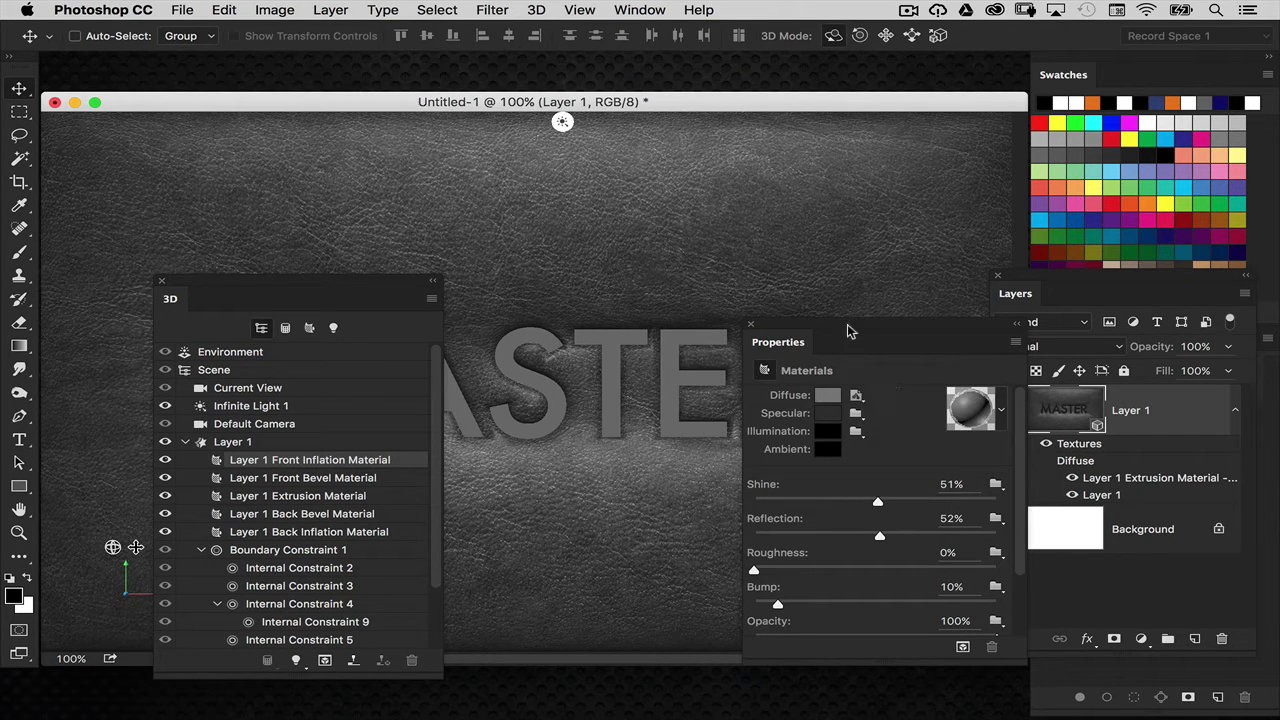
{"action": "left_click_drag", "start_coordinate": [847, 331], "coordinate": [853, 327]}
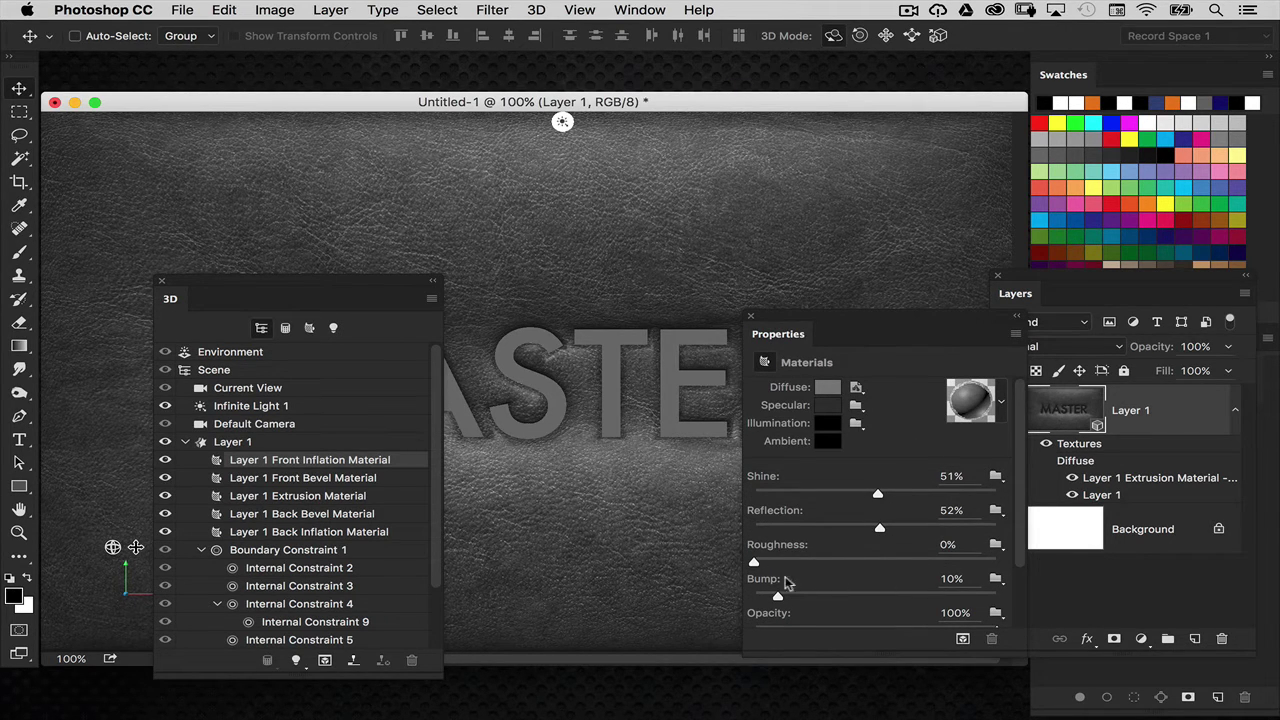
{"action": "left_click", "coordinate": [996, 579]}
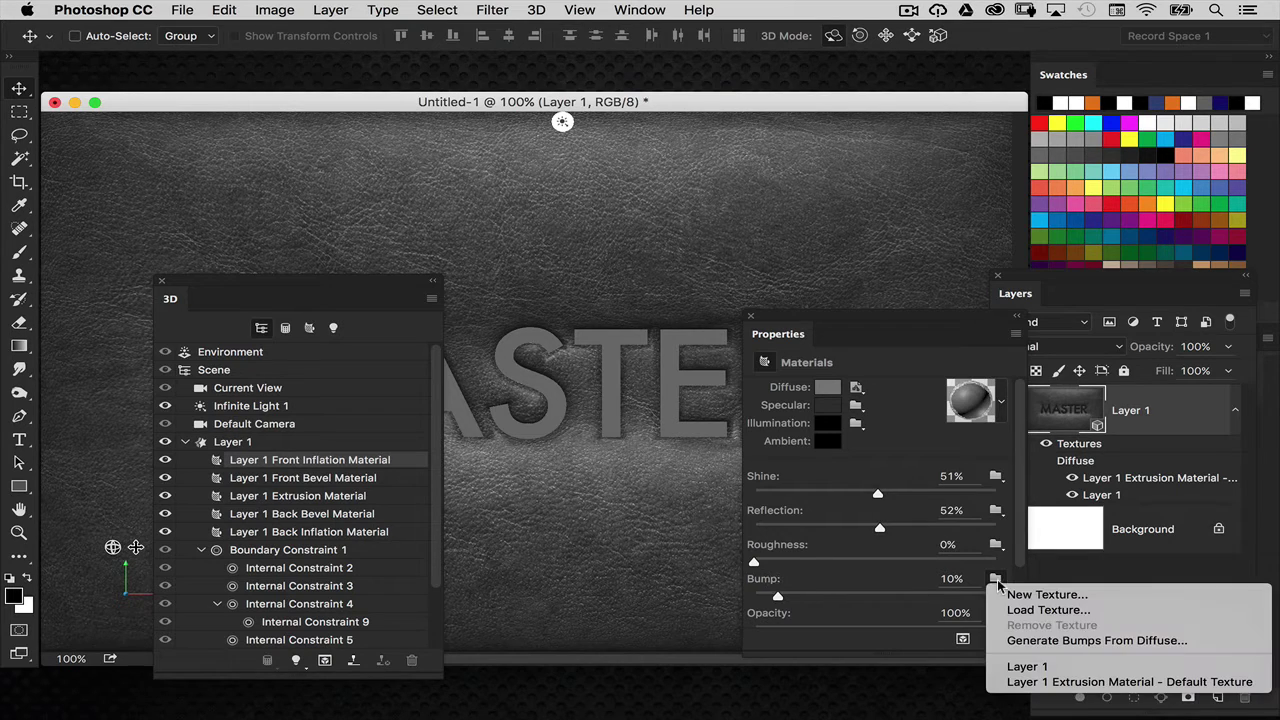
{"action": "left_click", "coordinate": [1062, 667]}
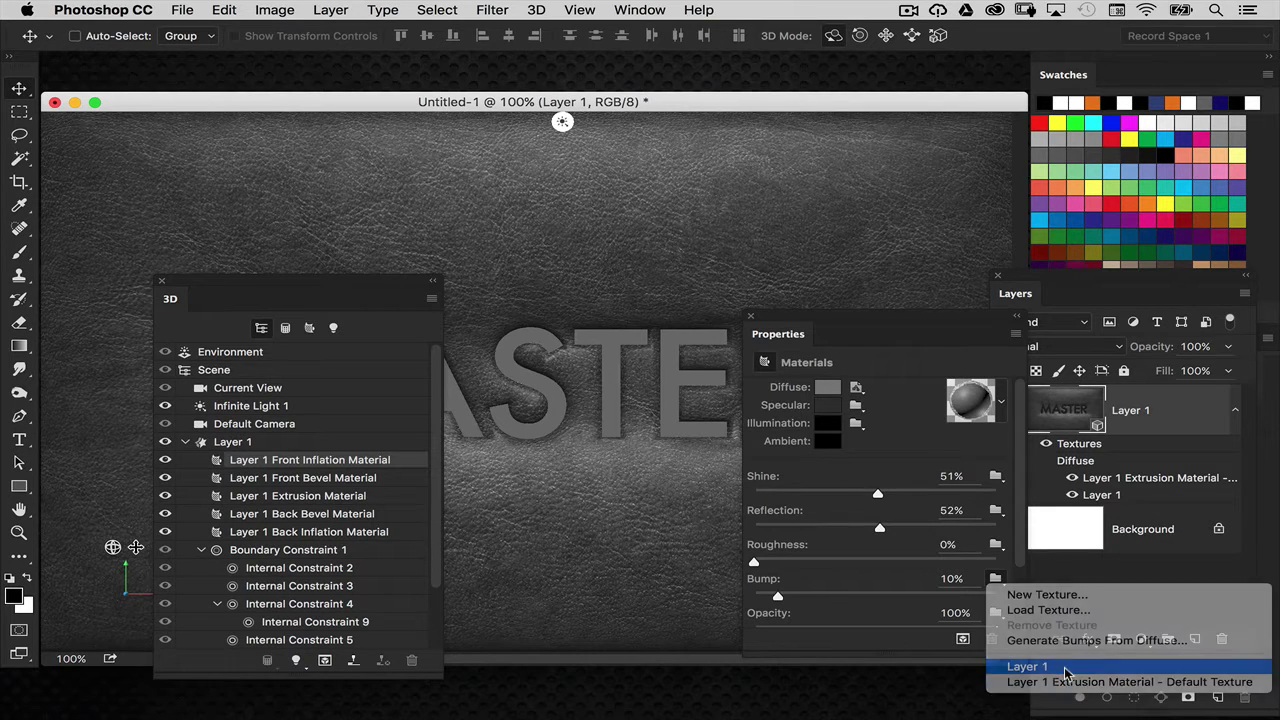
{"action": "left_click_drag", "start_coordinate": [819, 327], "coordinate": [871, 318]}
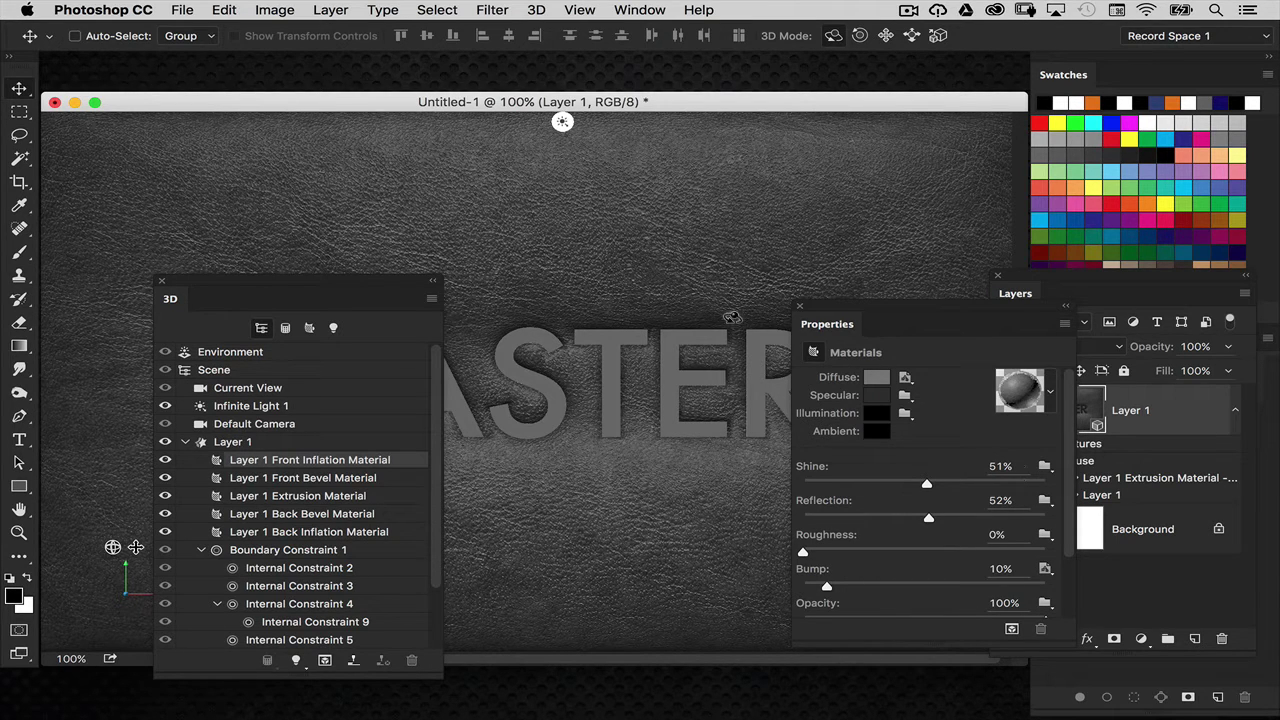
{"action": "left_click_drag", "start_coordinate": [835, 313], "coordinate": [748, 425]}
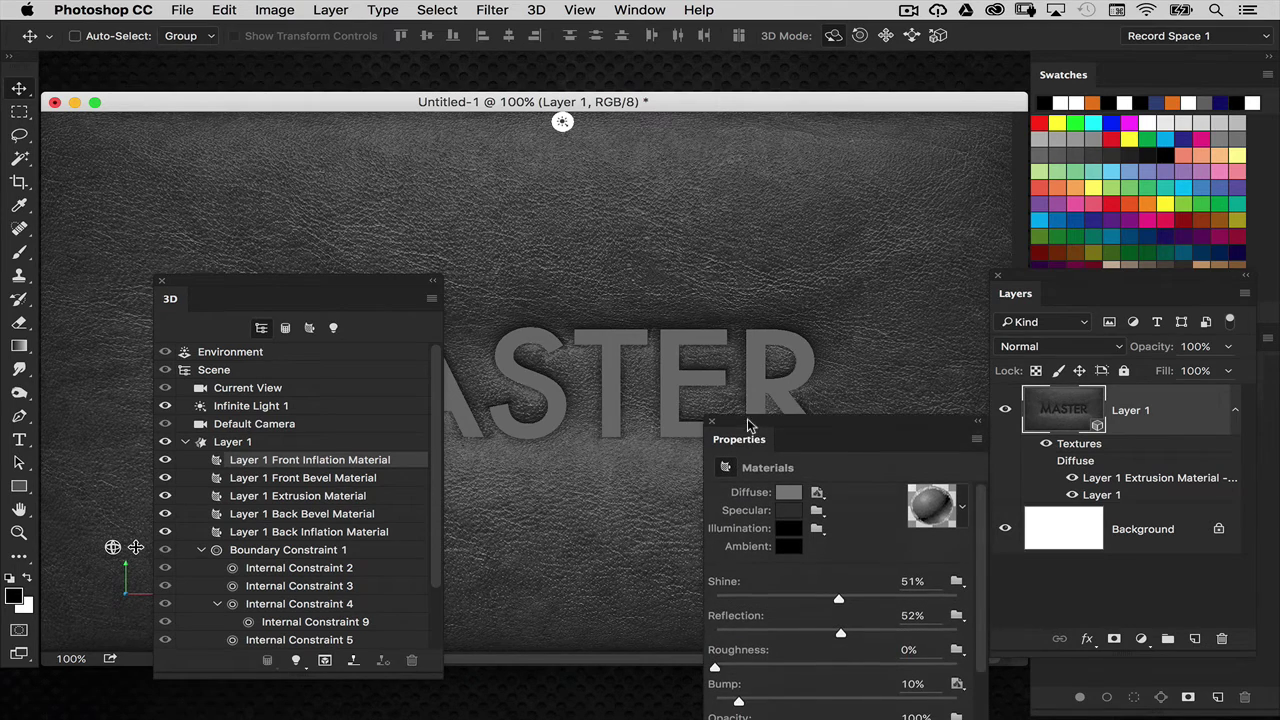
Step: Collapse the Layer 1 mesh, select the MASTER mesh and show its cap settings with the lettering uncovered
{"action": "left_click", "coordinate": [183, 443]}
{"action": "left_click", "coordinate": [228, 460]}
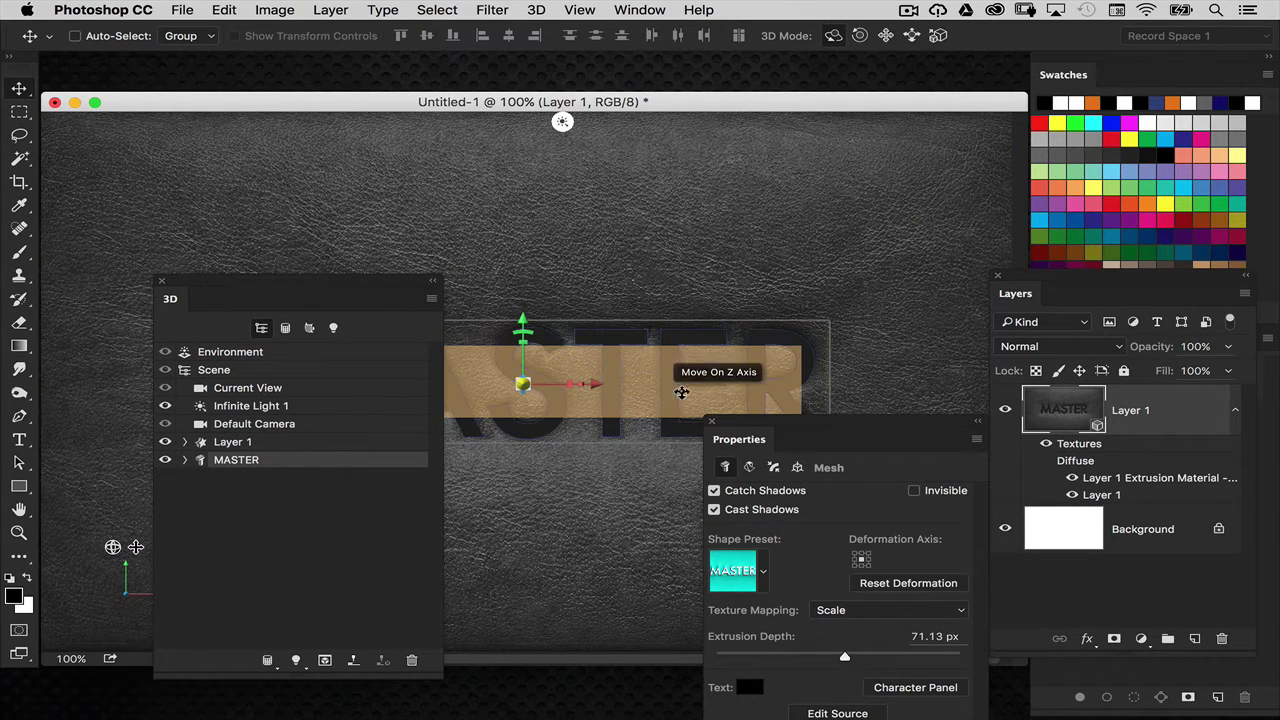
{"action": "left_click_drag", "start_coordinate": [742, 426], "coordinate": [822, 214]}
{"action": "left_click_drag", "start_coordinate": [392, 286], "coordinate": [250, 354]}
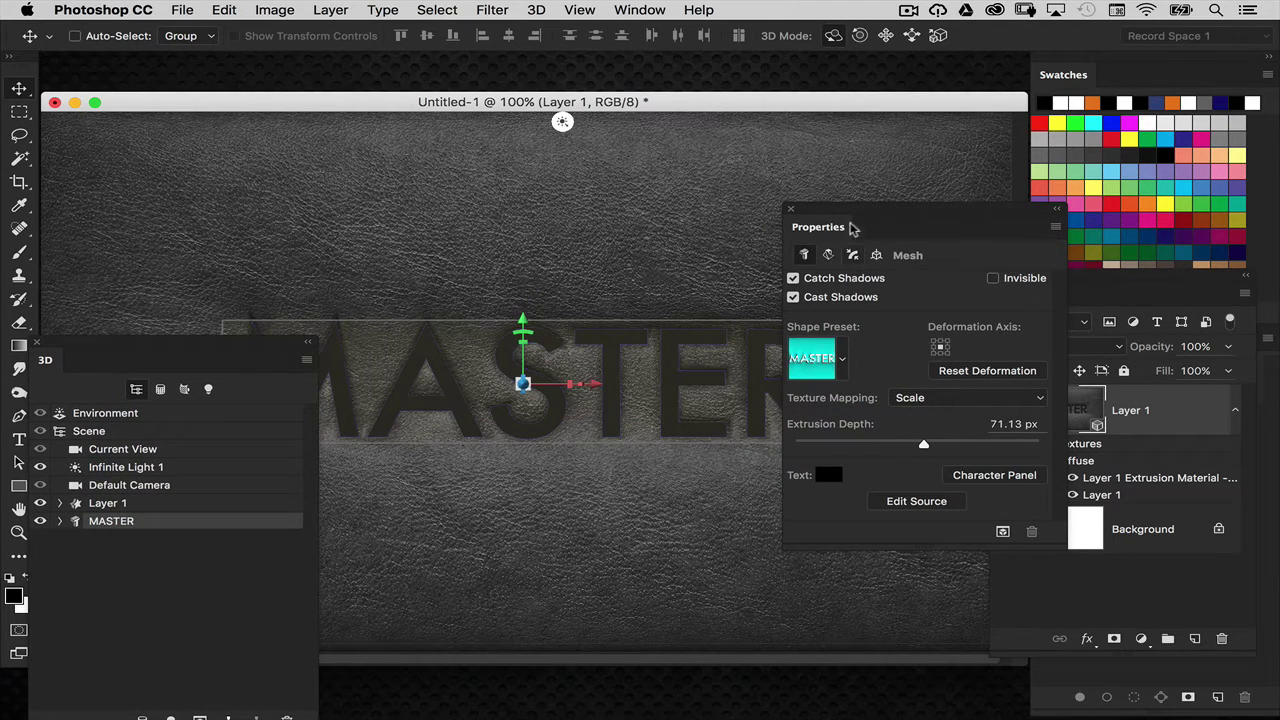
{"action": "left_click_drag", "start_coordinate": [843, 209], "coordinate": [840, 277]}
{"action": "left_click", "coordinate": [849, 321]}
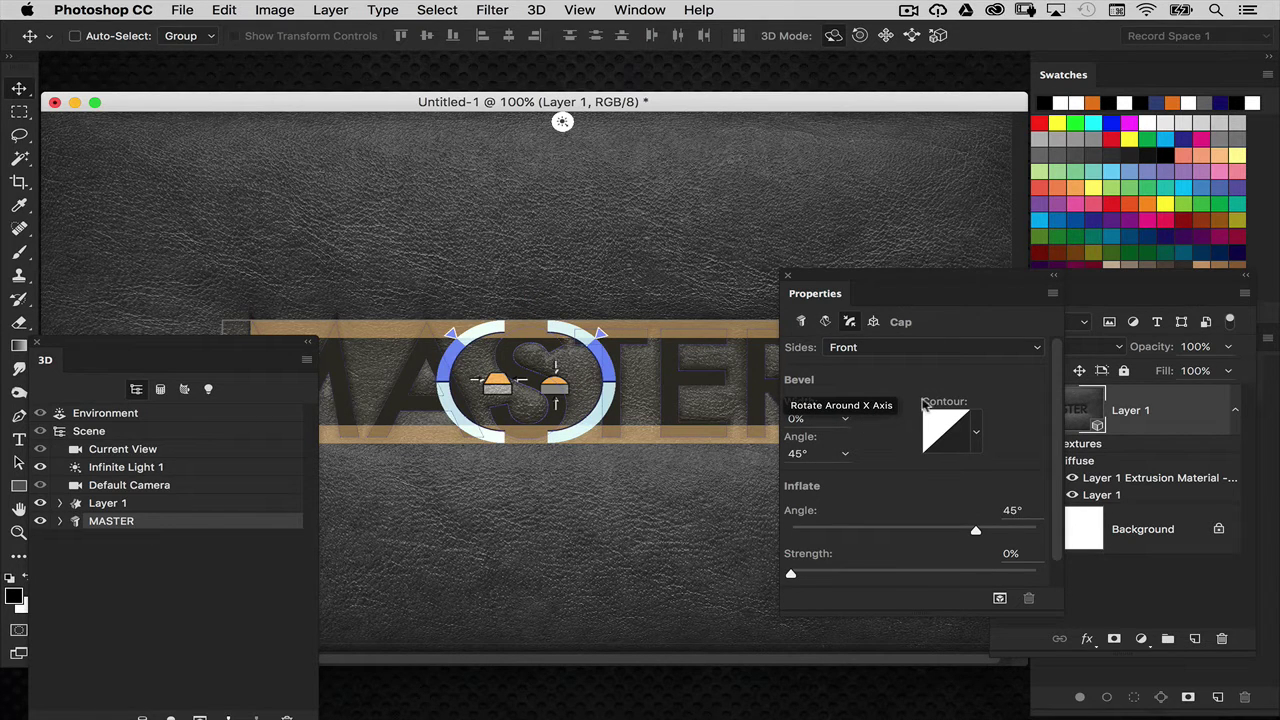
Step: Inflate the front cap of the MASTER mesh with an angle of 59° and a strength of 9%
{"action": "left_click", "coordinate": [804, 573]}
{"action": "left_click_drag", "start_coordinate": [803, 574], "coordinate": [806, 573]}
{"action": "left_click_drag", "start_coordinate": [976, 530], "coordinate": [990, 530]}
{"action": "left_click_drag", "start_coordinate": [806, 573], "coordinate": [815, 573]}
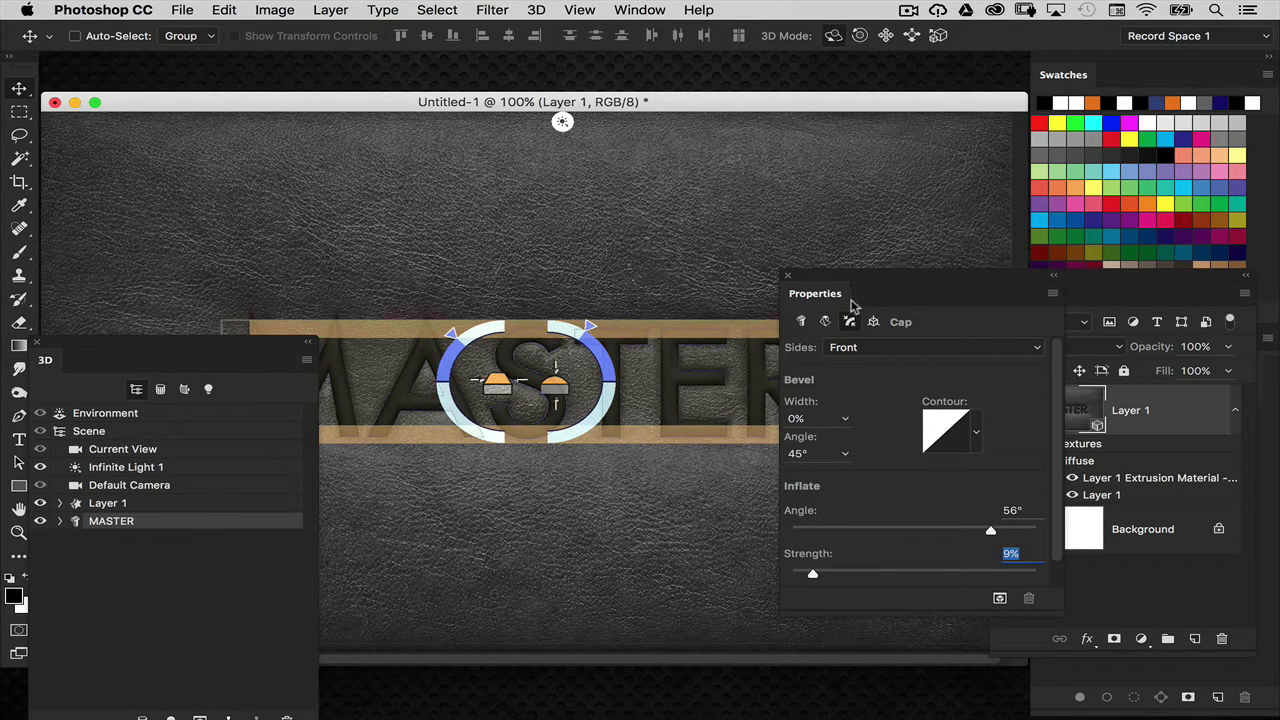
{"action": "left_click_drag", "start_coordinate": [843, 280], "coordinate": [835, 322]}
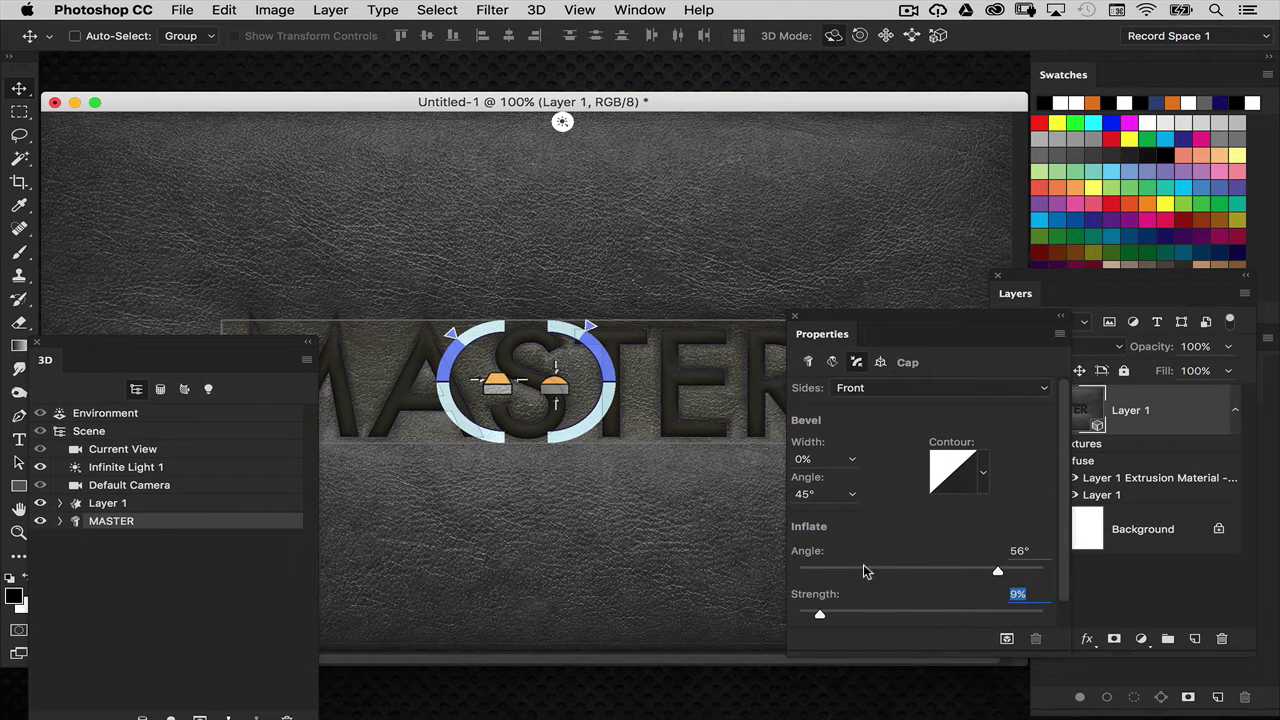
{"action": "left_click_drag", "start_coordinate": [995, 566], "coordinate": [1000, 568]}
{"action": "left_click_drag", "start_coordinate": [866, 317], "coordinate": [953, 338]}
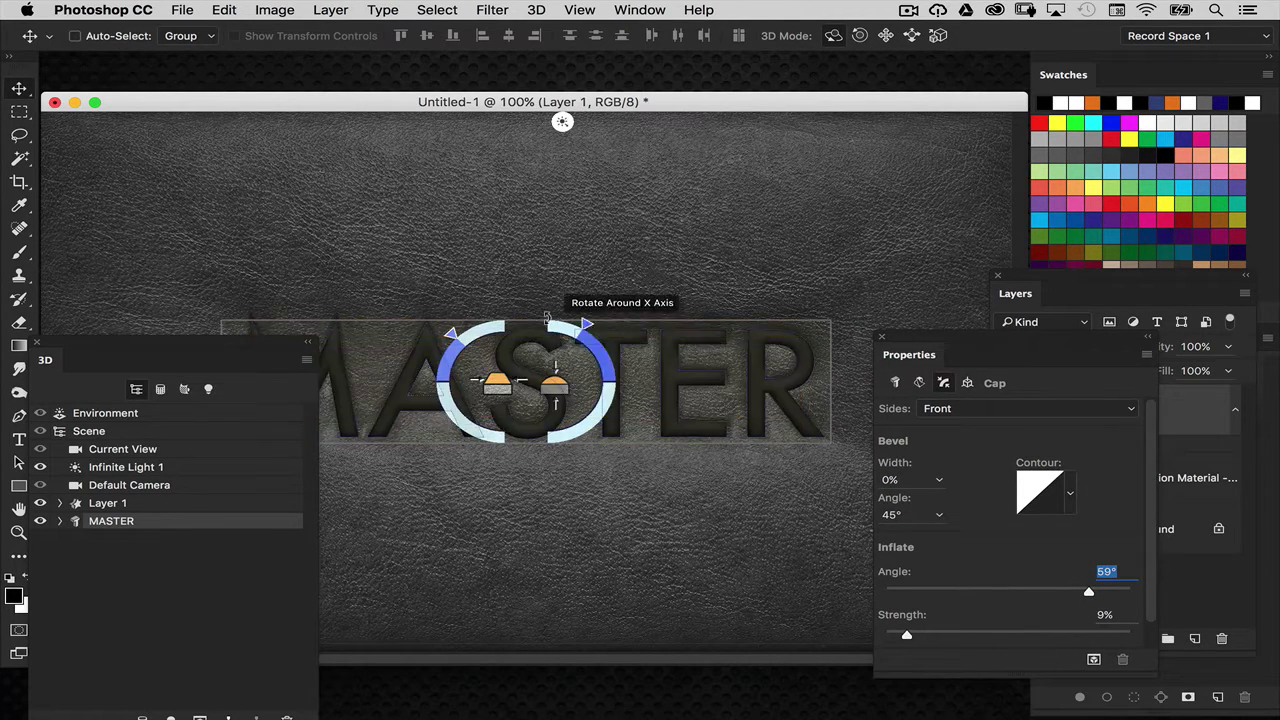
Step: Expand the MASTER mesh and set its Front Inflation Material's shine and reflection to 100%
{"action": "left_click_drag", "start_coordinate": [913, 340], "coordinate": [868, 503]}
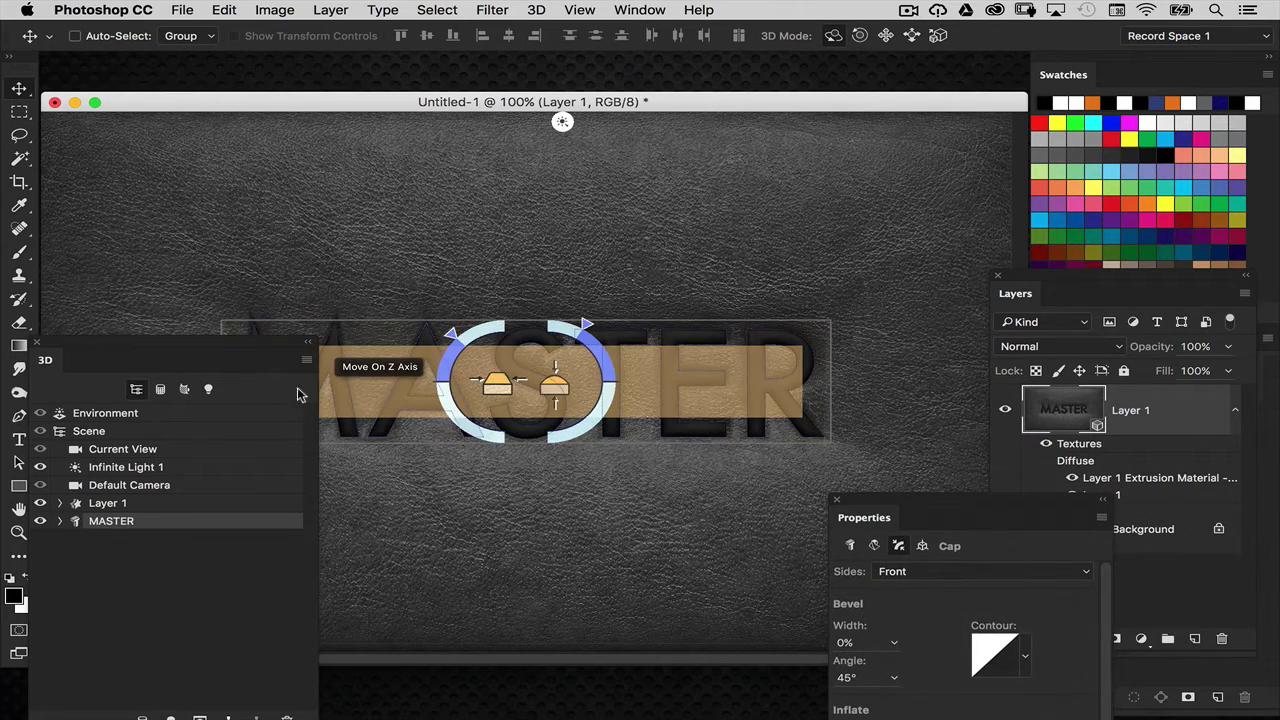
{"action": "left_click_drag", "start_coordinate": [270, 348], "coordinate": [320, 390]}
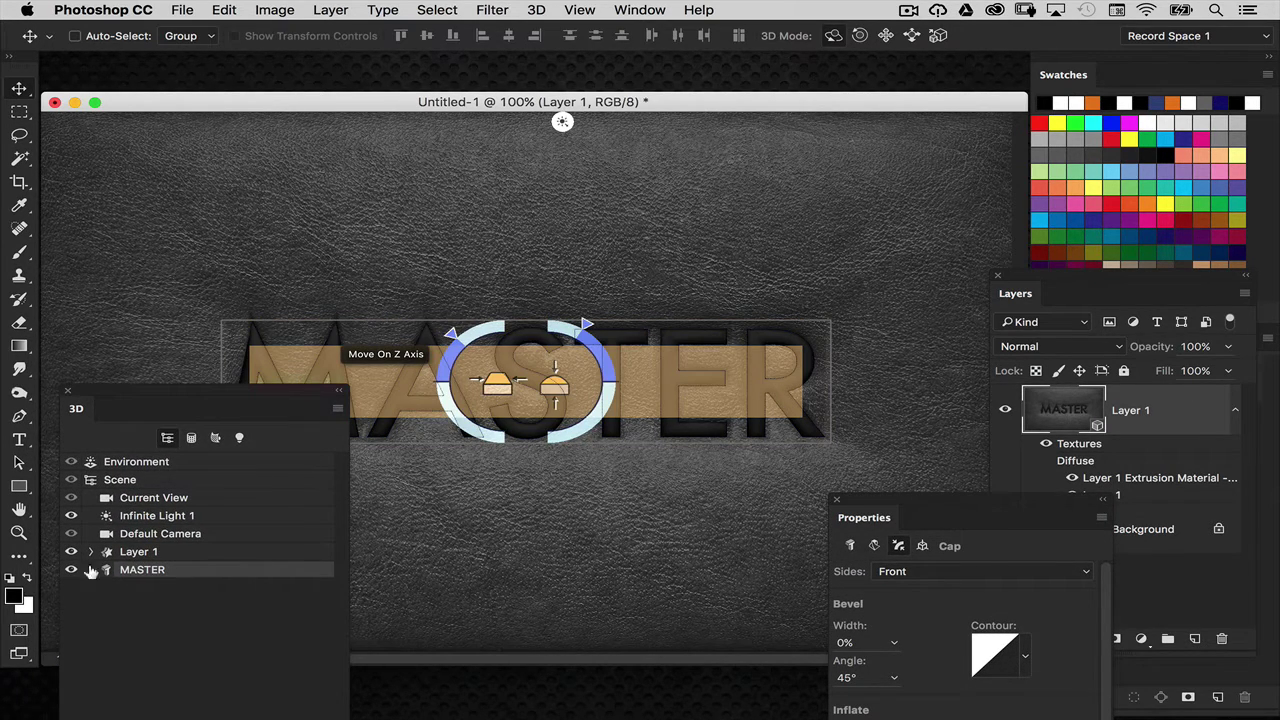
{"action": "left_click", "coordinate": [90, 569]}
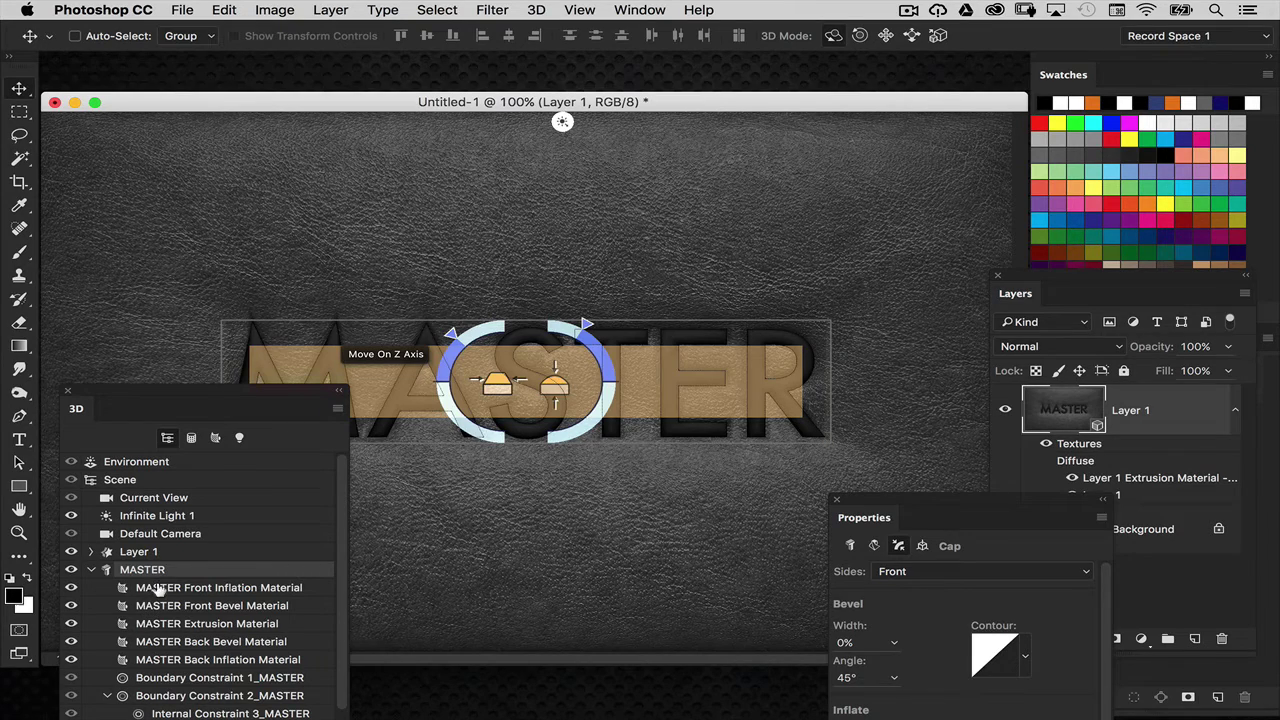
{"action": "left_click", "coordinate": [158, 588]}
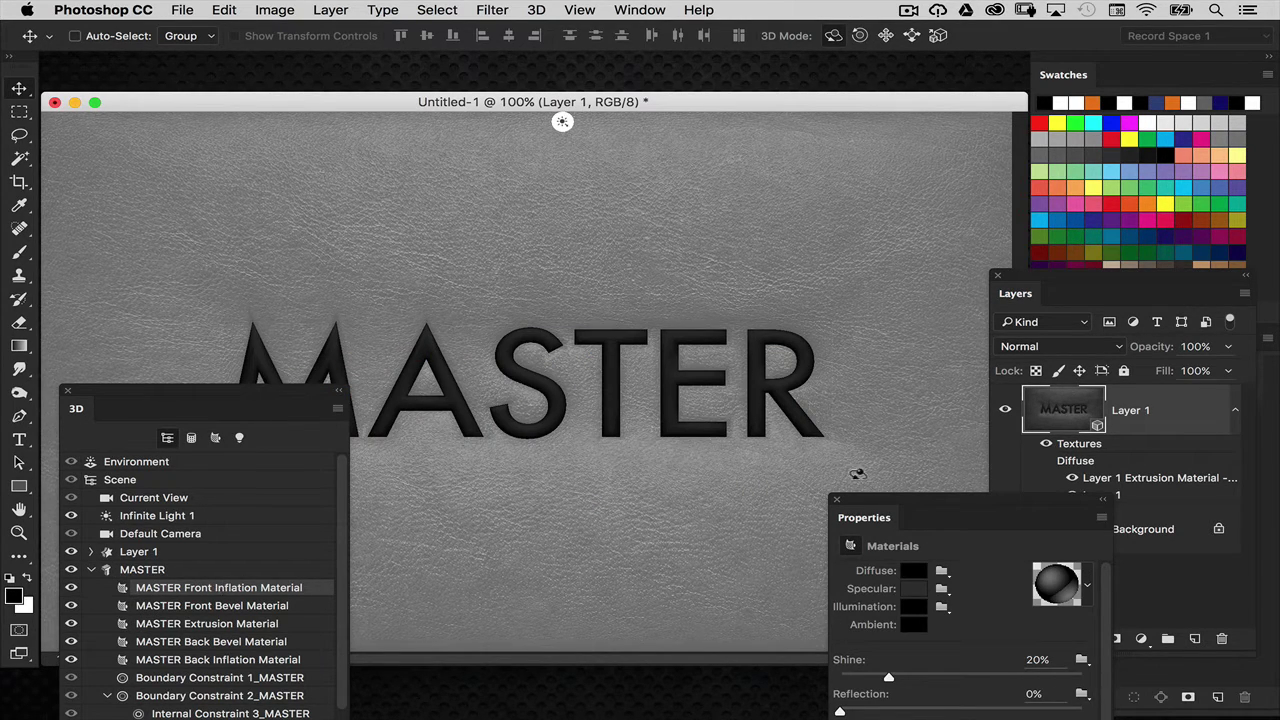
{"action": "left_click_drag", "start_coordinate": [870, 505], "coordinate": [699, 301]}
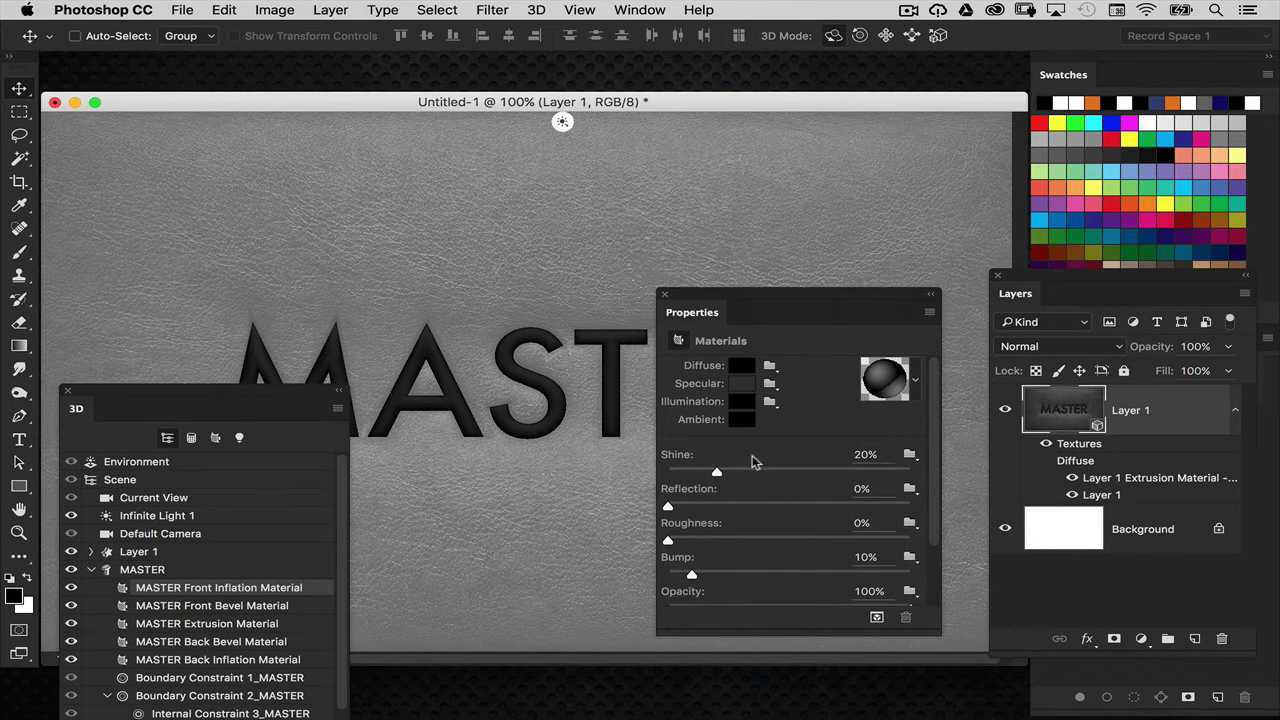
{"action": "left_click_drag", "start_coordinate": [838, 474], "coordinate": [934, 464]}
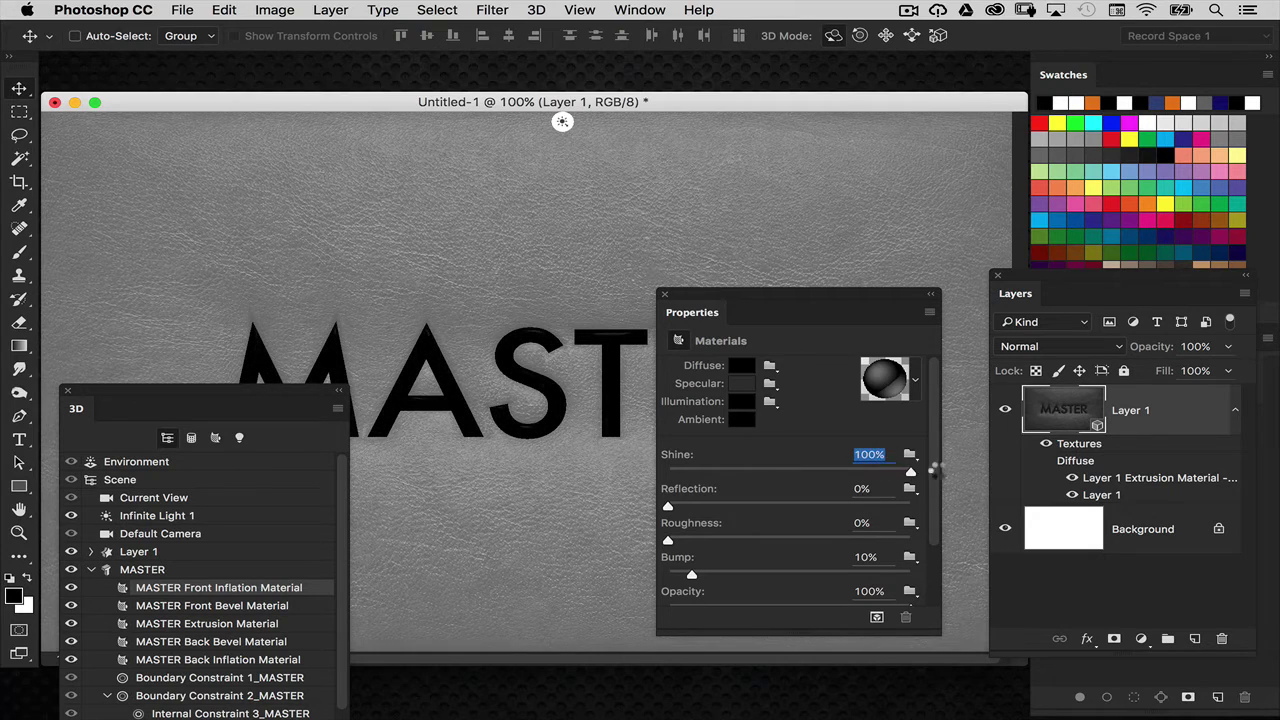
{"action": "left_click_drag", "start_coordinate": [824, 508], "coordinate": [915, 507]}
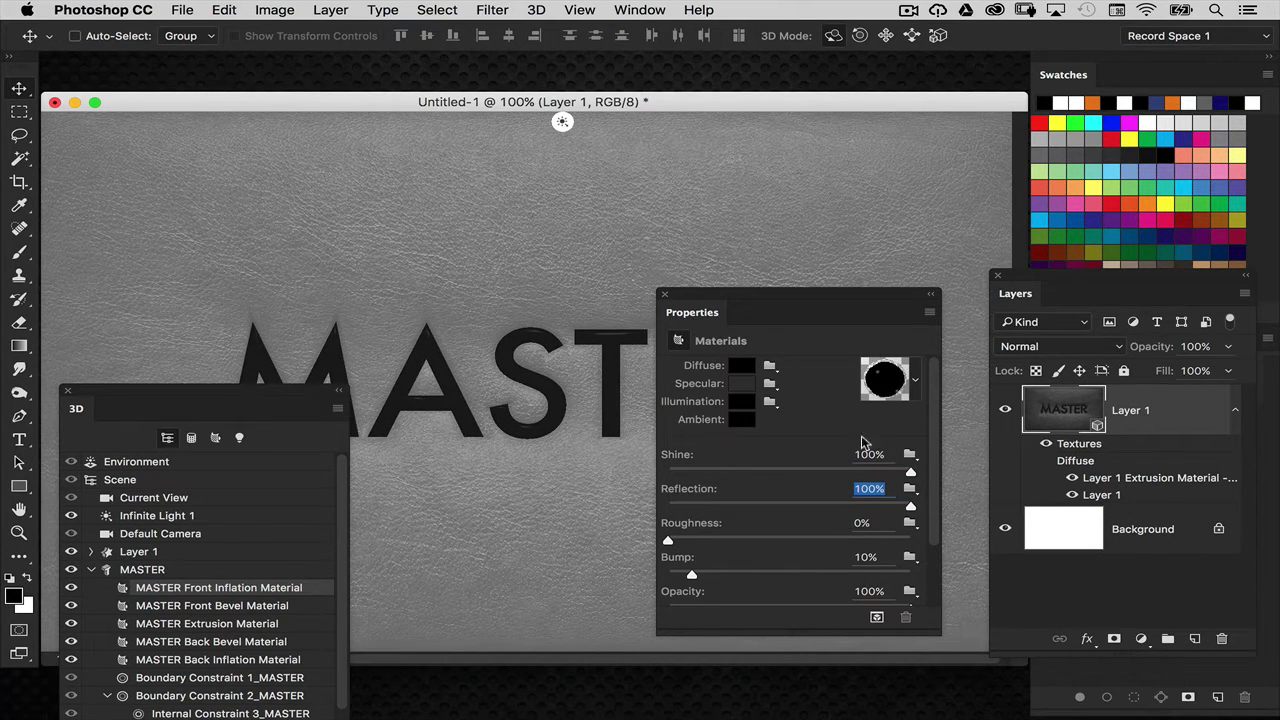
Step: Lighten the MASTER Front Inflation Material's specular color to neutral gray RGB 107, 107, 107 and uncover the lettering
{"action": "left_click", "coordinate": [730, 383]}
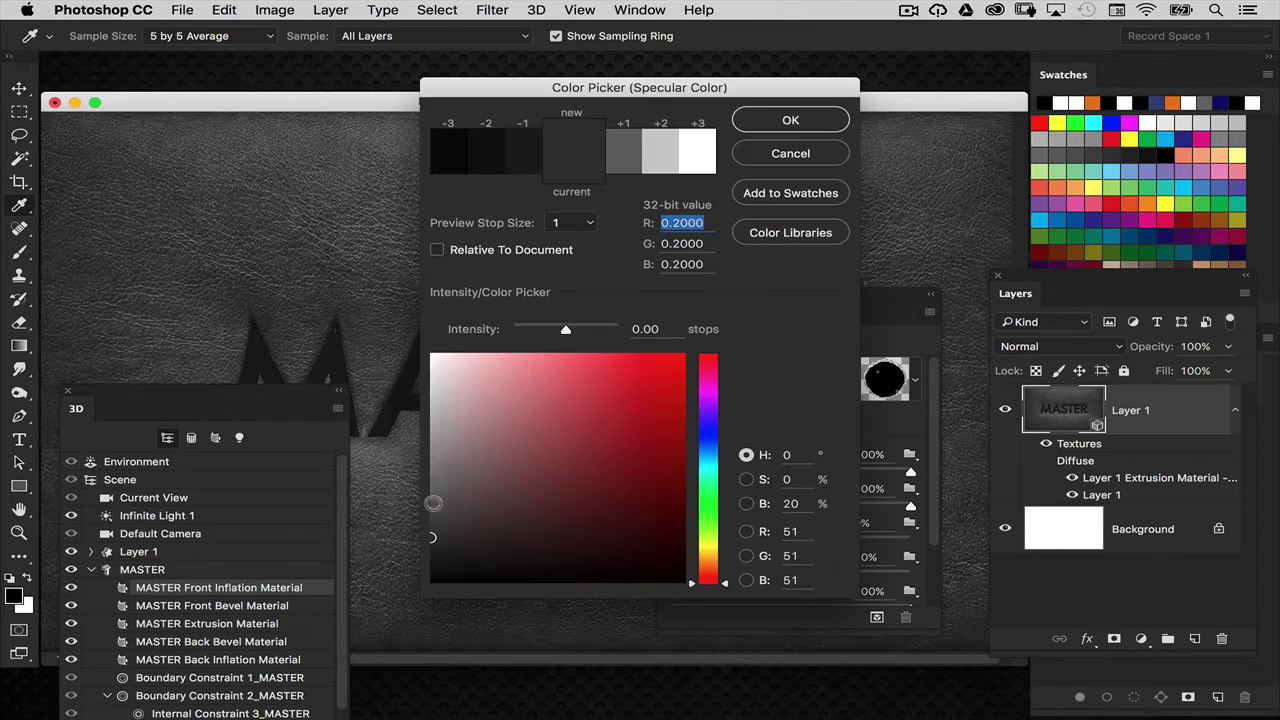
{"action": "left_click_drag", "start_coordinate": [437, 497], "coordinate": [432, 483]}
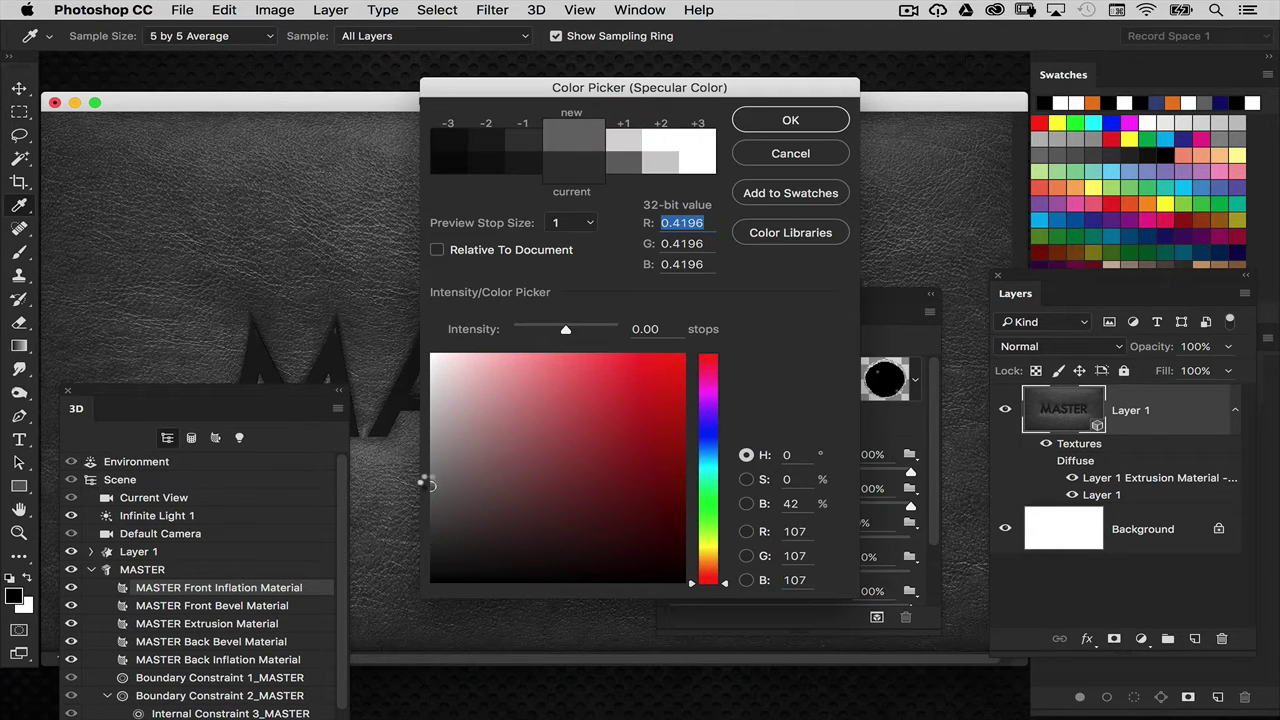
{"action": "left_click", "coordinate": [792, 120]}
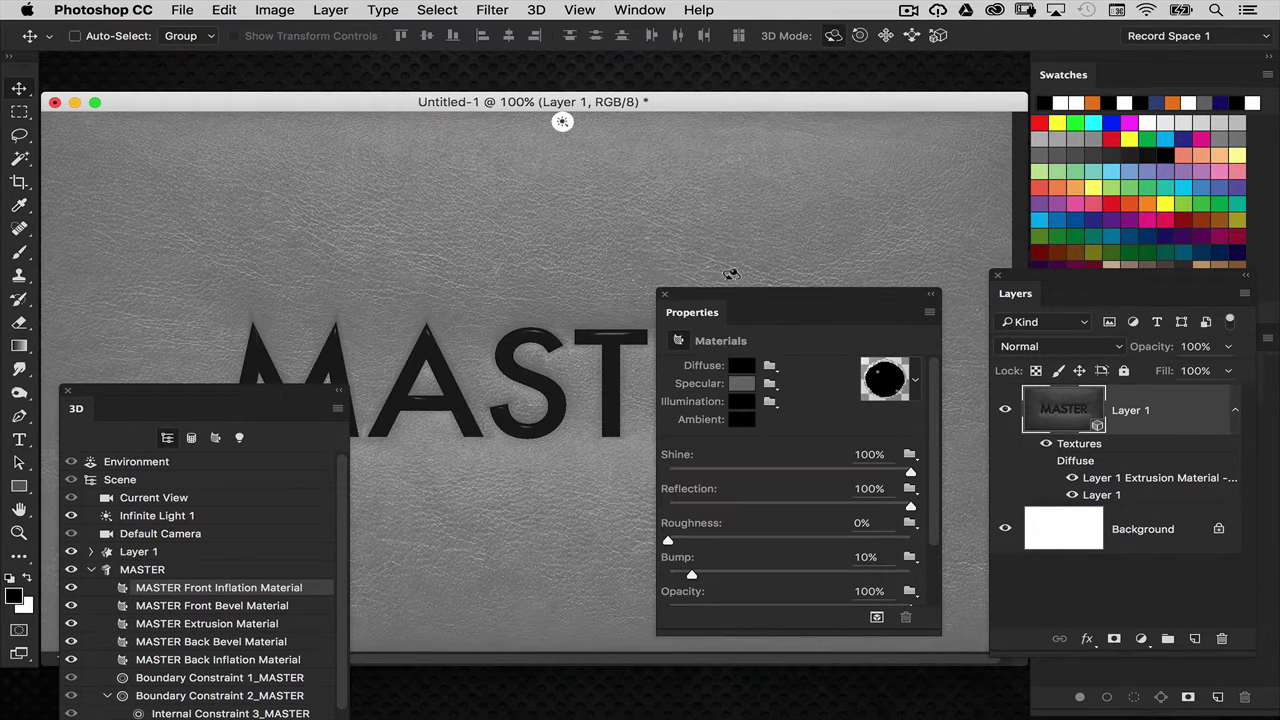
{"action": "left_click_drag", "start_coordinate": [728, 298], "coordinate": [872, 279]}
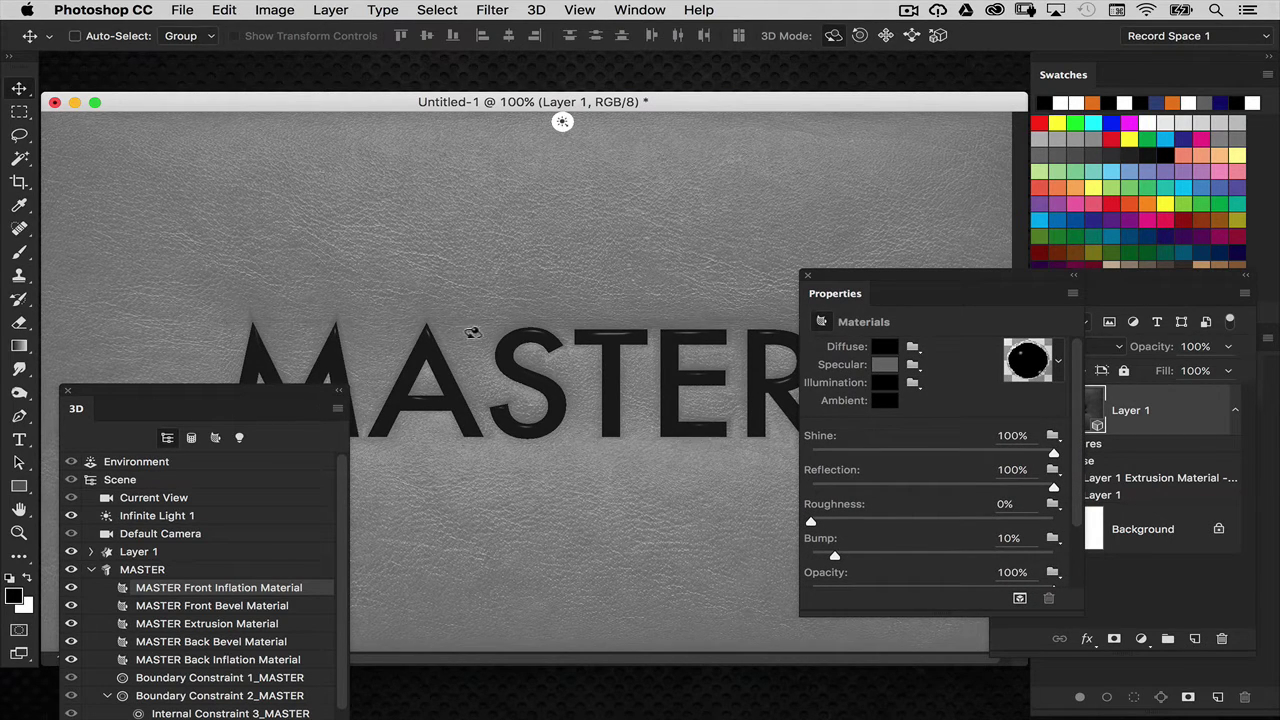
{"action": "left_click_drag", "start_coordinate": [858, 276], "coordinate": [838, 215]}
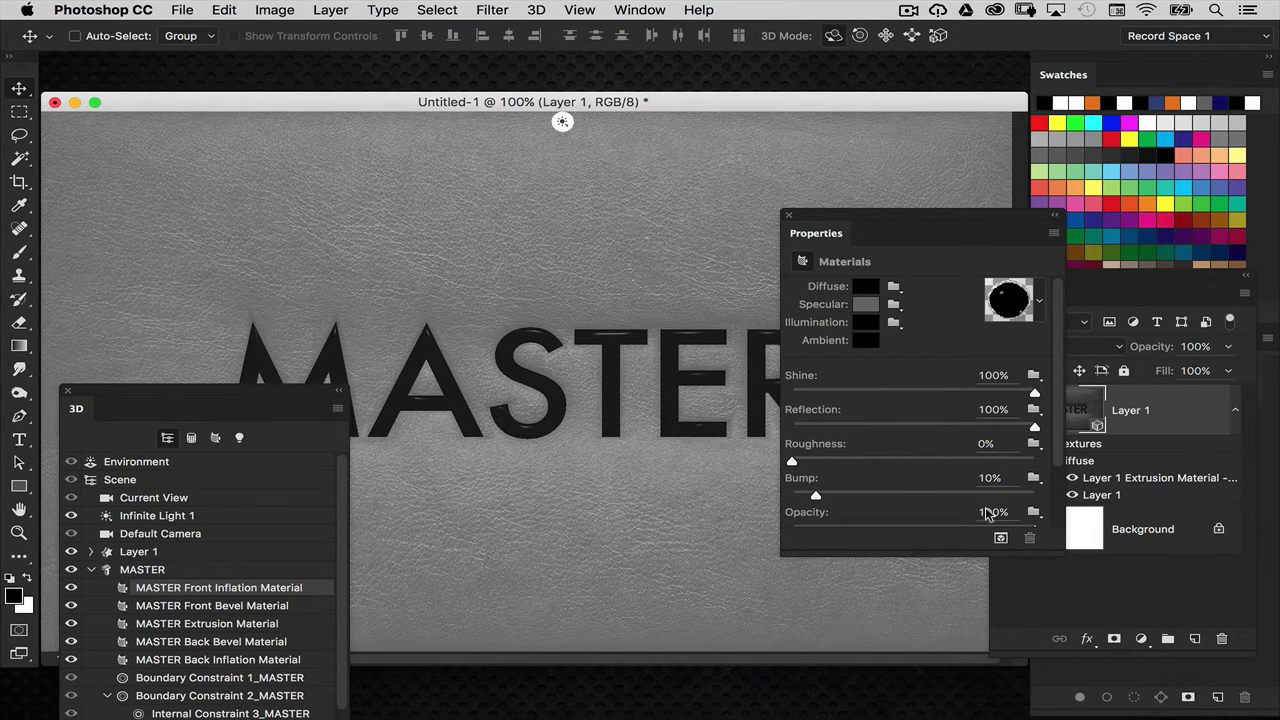
Step: Select the scene's Environment and create a new 1000 by 1000 pixel texture with white background for its image-based light
{"action": "left_click_drag", "start_coordinate": [325, 395], "coordinate": [375, 331]}
{"action": "left_click", "coordinate": [225, 400]}
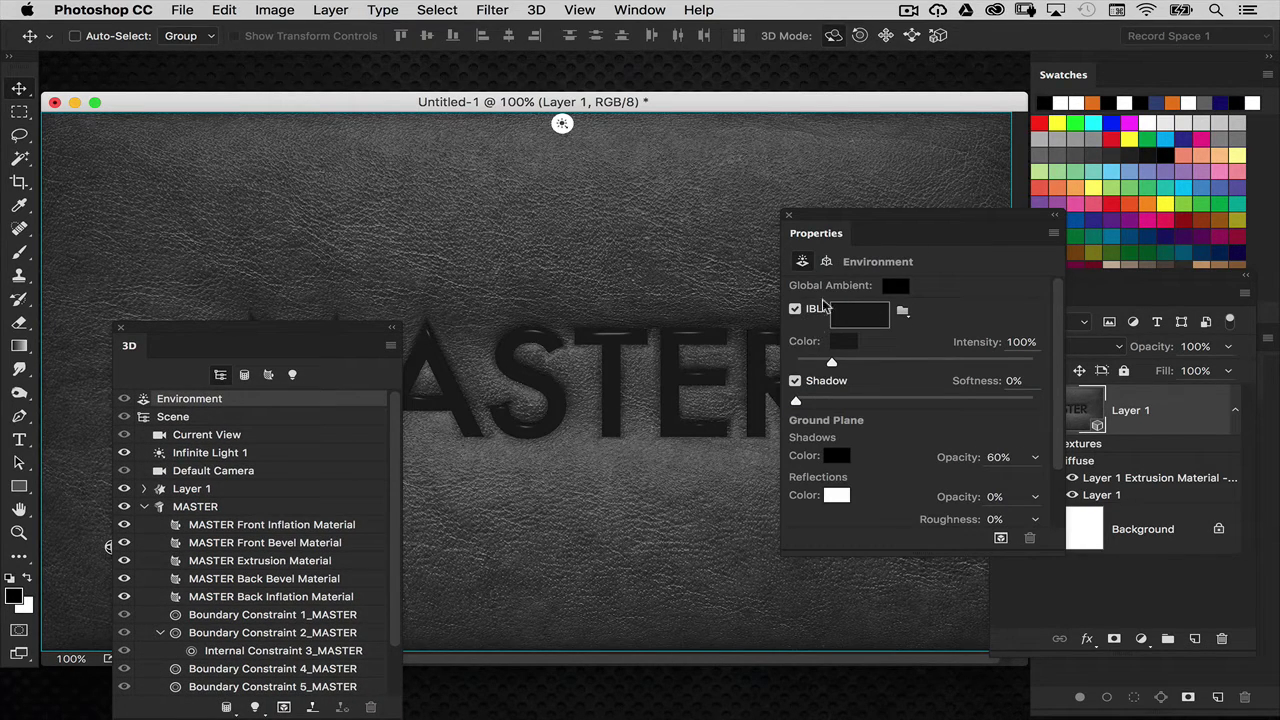
{"action": "left_click", "coordinate": [903, 313]}
{"action": "left_click", "coordinate": [960, 326]}
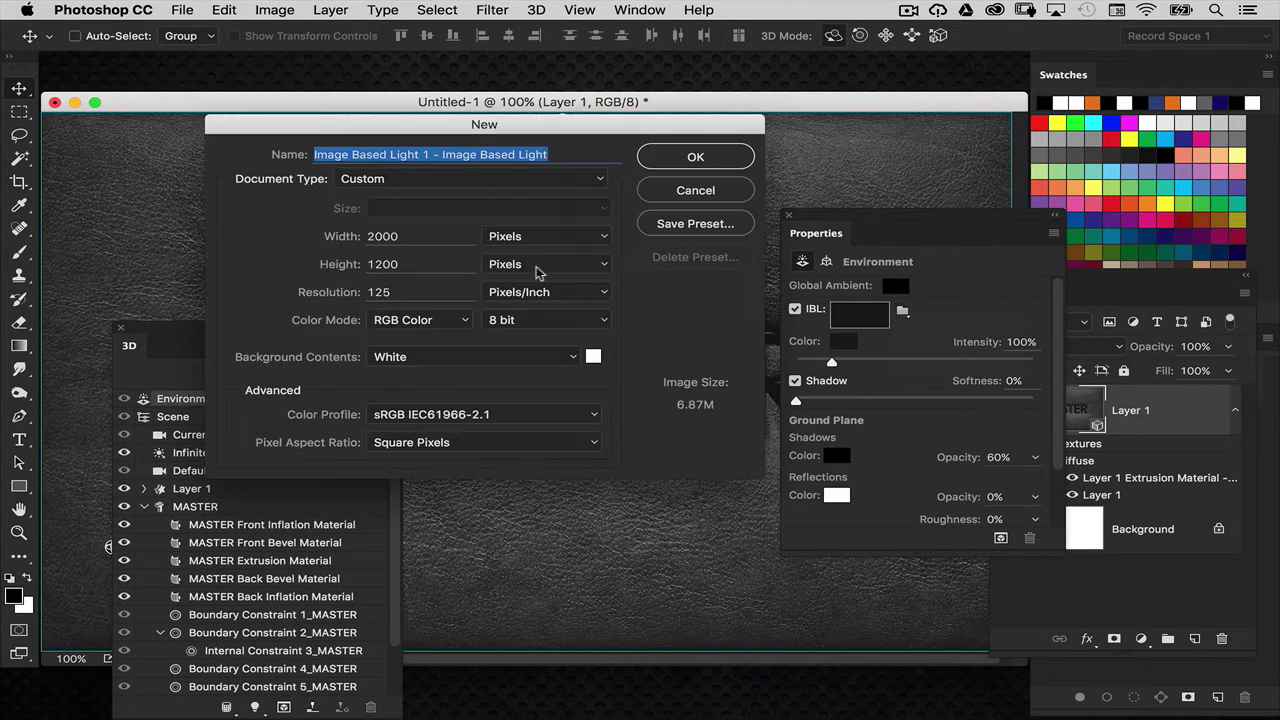
{"action": "type", "text": "1000"}
{"action": "key", "text": "Tab"}
{"action": "type", "text": "1000"}
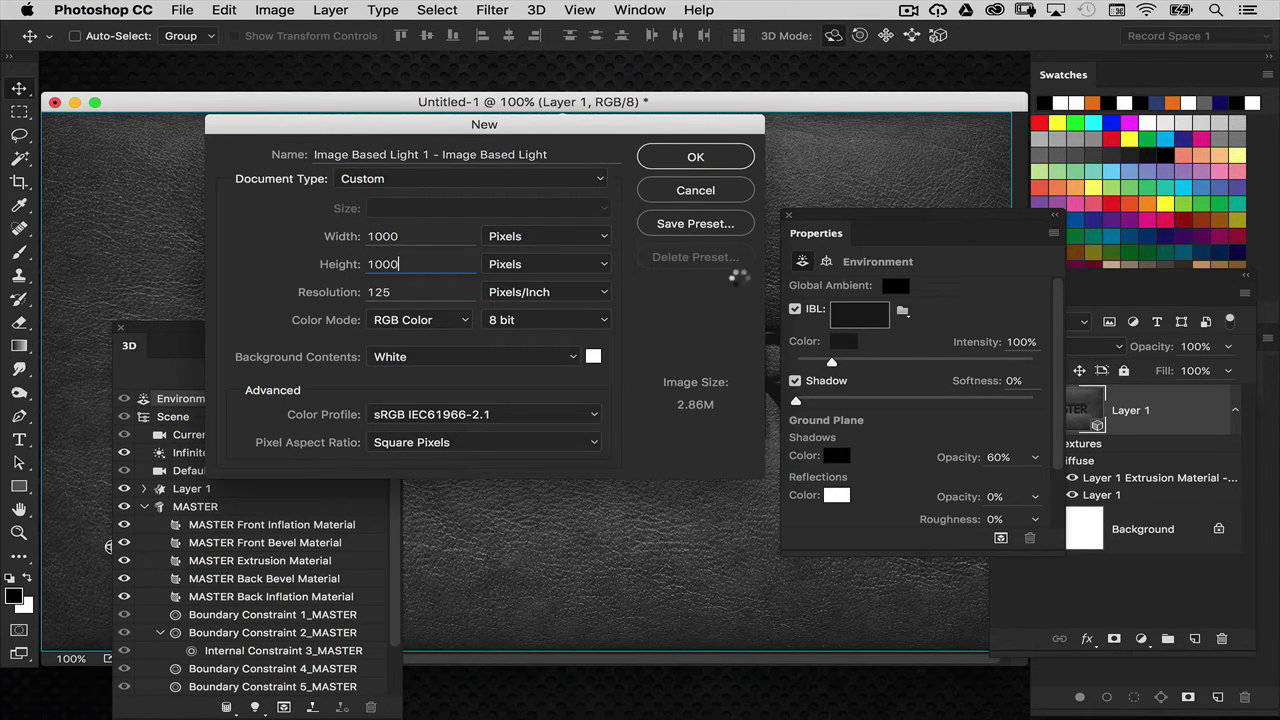
{"action": "key", "text": "Return"}
Step: Open the image-based light texture for editing and invert its white background to black
{"action": "left_click", "coordinate": [903, 312]}
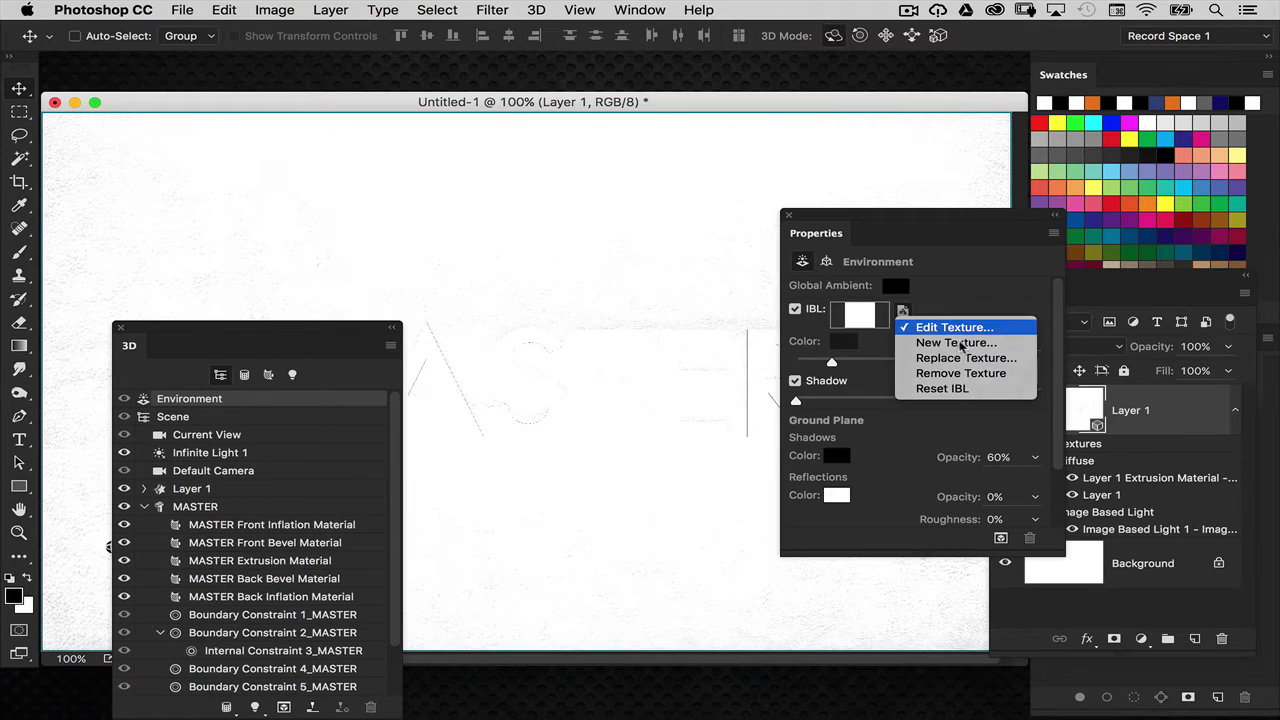
{"action": "left_click", "coordinate": [955, 328]}
{"action": "left_click_drag", "start_coordinate": [324, 330], "coordinate": [392, 596]}
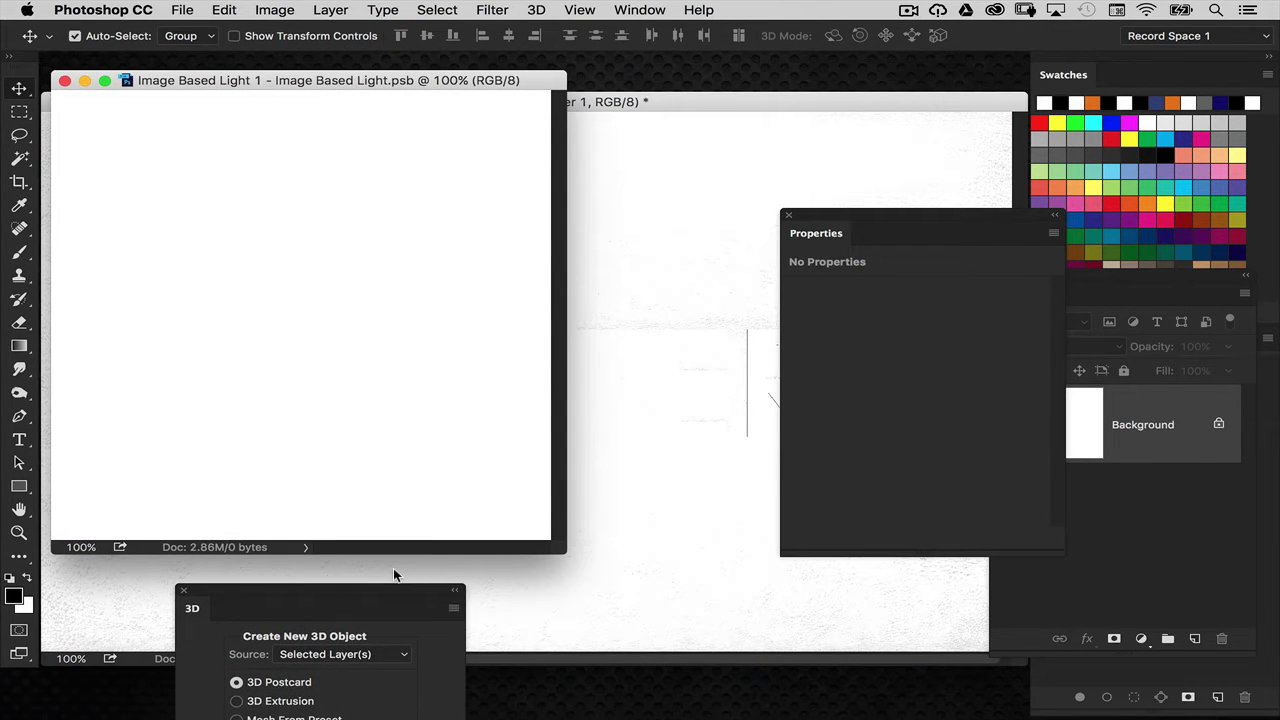
{"action": "key", "text": "super+i"}
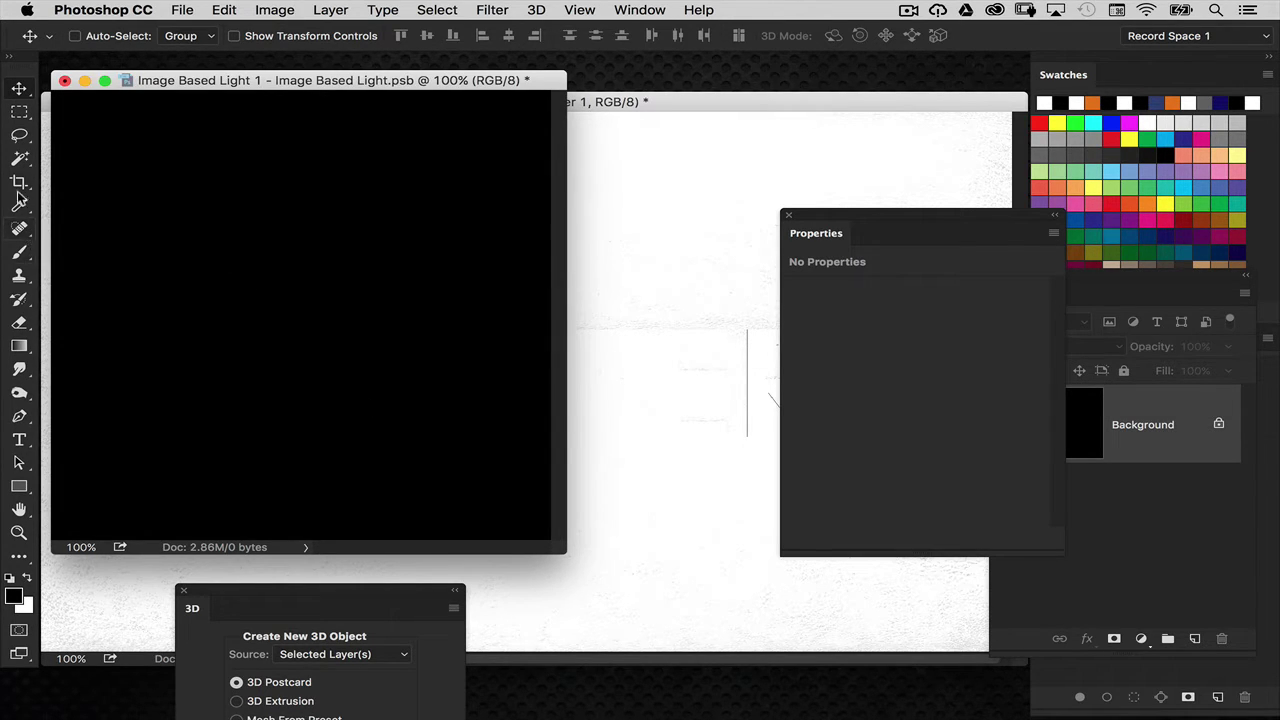
Step: Draw a soft white radial gradient near the centre of the black light texture, save it and close it
{"action": "left_click", "coordinate": [18, 347]}
{"action": "key", "text": "x"}
{"action": "left_click_drag", "start_coordinate": [300, 263], "coordinate": [349, 386]}
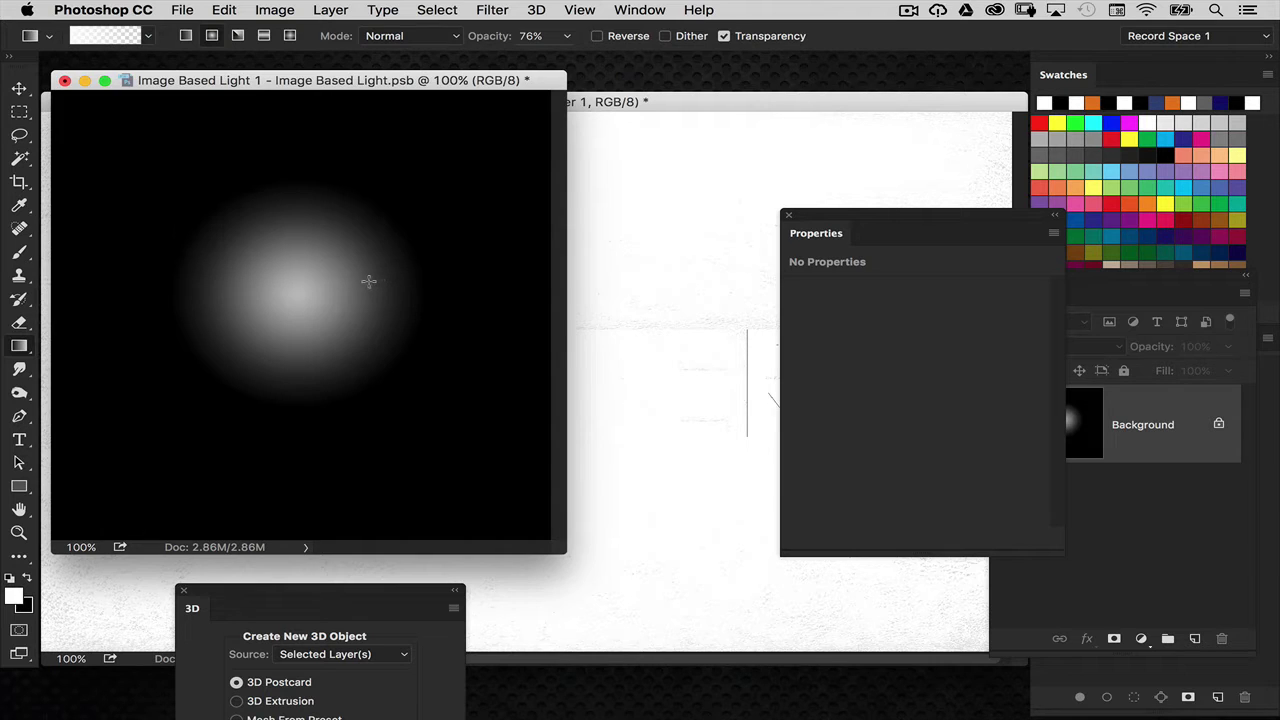
{"action": "key", "text": "super+s"}
{"action": "key", "text": "super+w"}
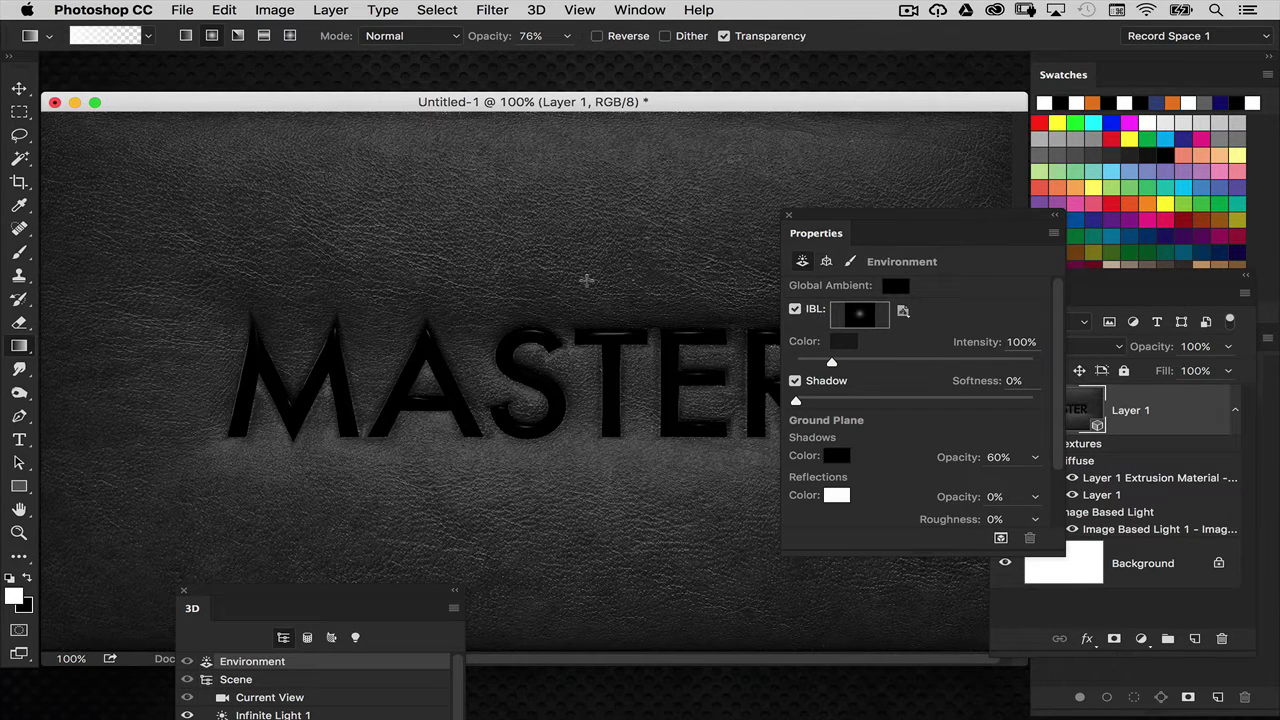
Step: Uncover the lettering and rotate the Environment's image-based light until it highlights the letter edges and the leather grain
{"action": "left_click", "coordinate": [19, 91]}
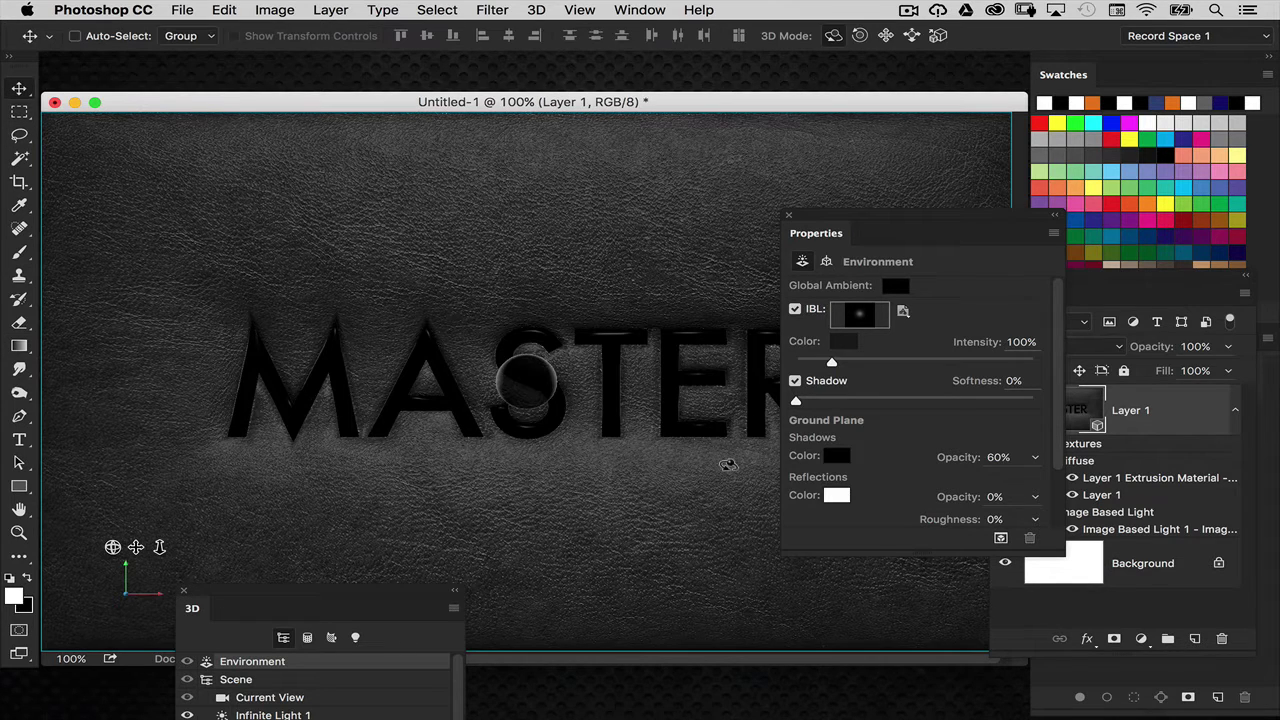
{"action": "left_click_drag", "start_coordinate": [400, 606], "coordinate": [464, 300]}
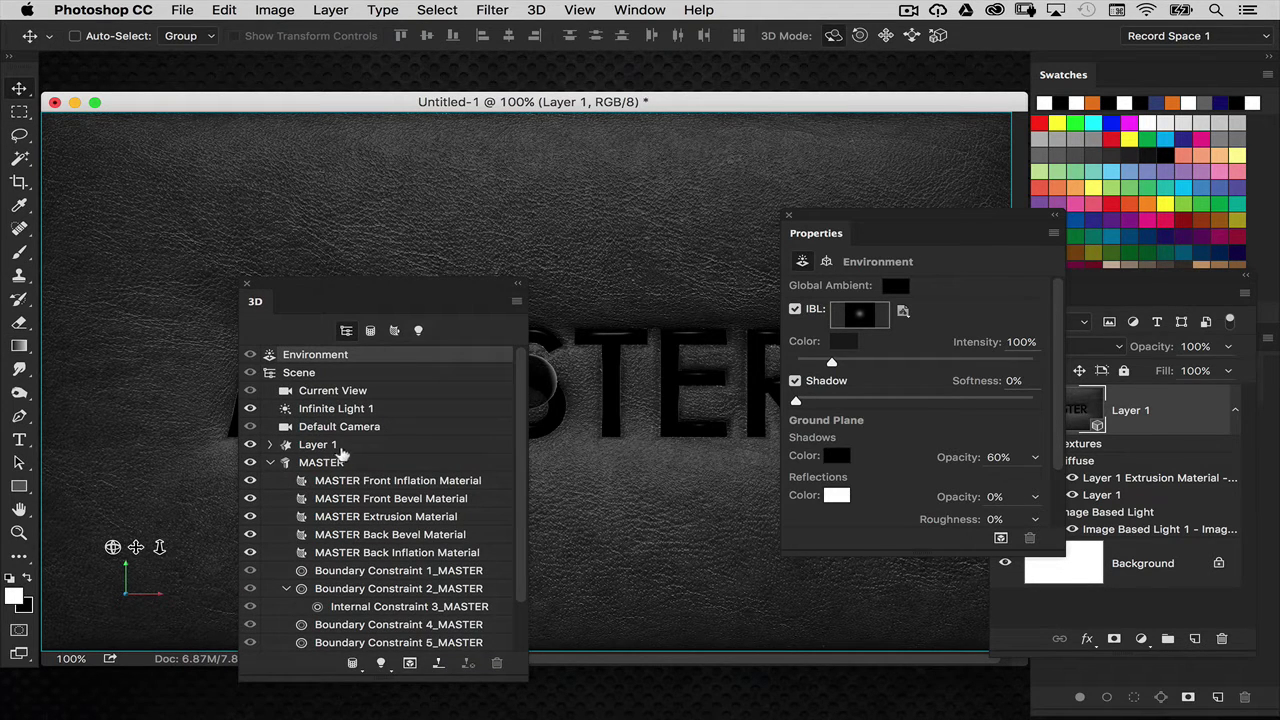
{"action": "left_click_drag", "start_coordinate": [388, 292], "coordinate": [326, 515]}
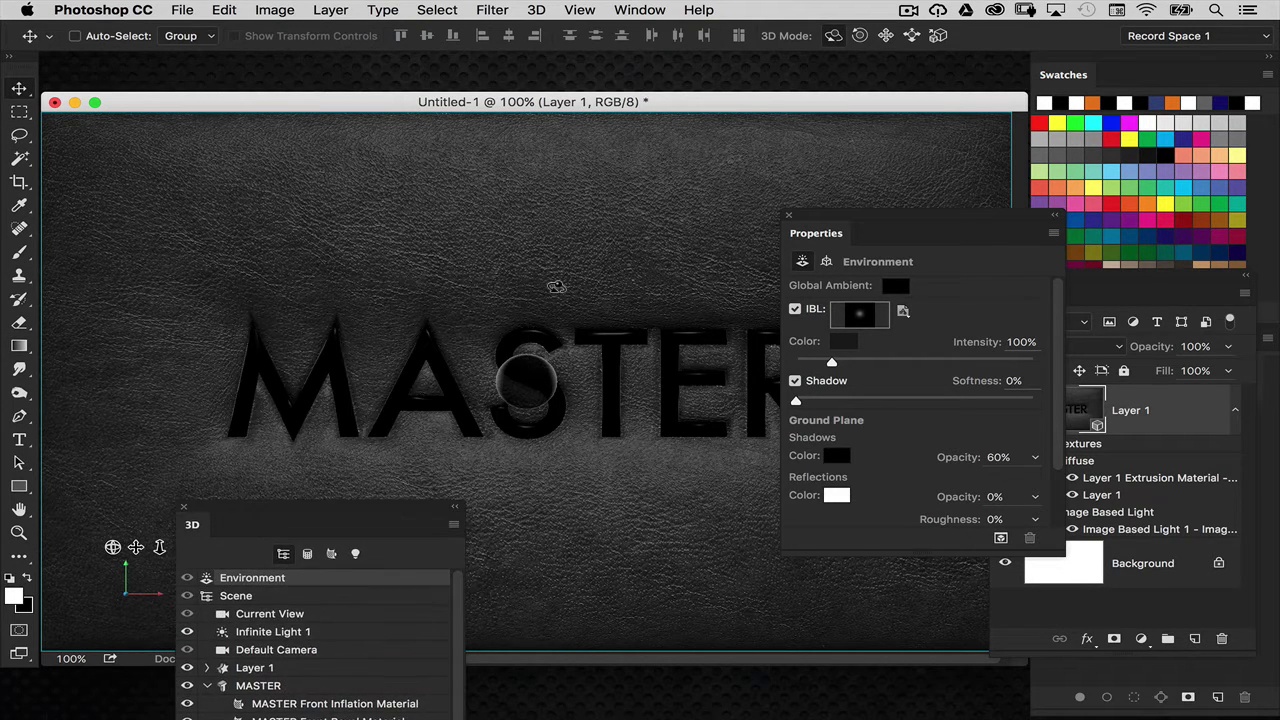
{"action": "left_click_drag", "start_coordinate": [515, 248], "coordinate": [648, 306]}
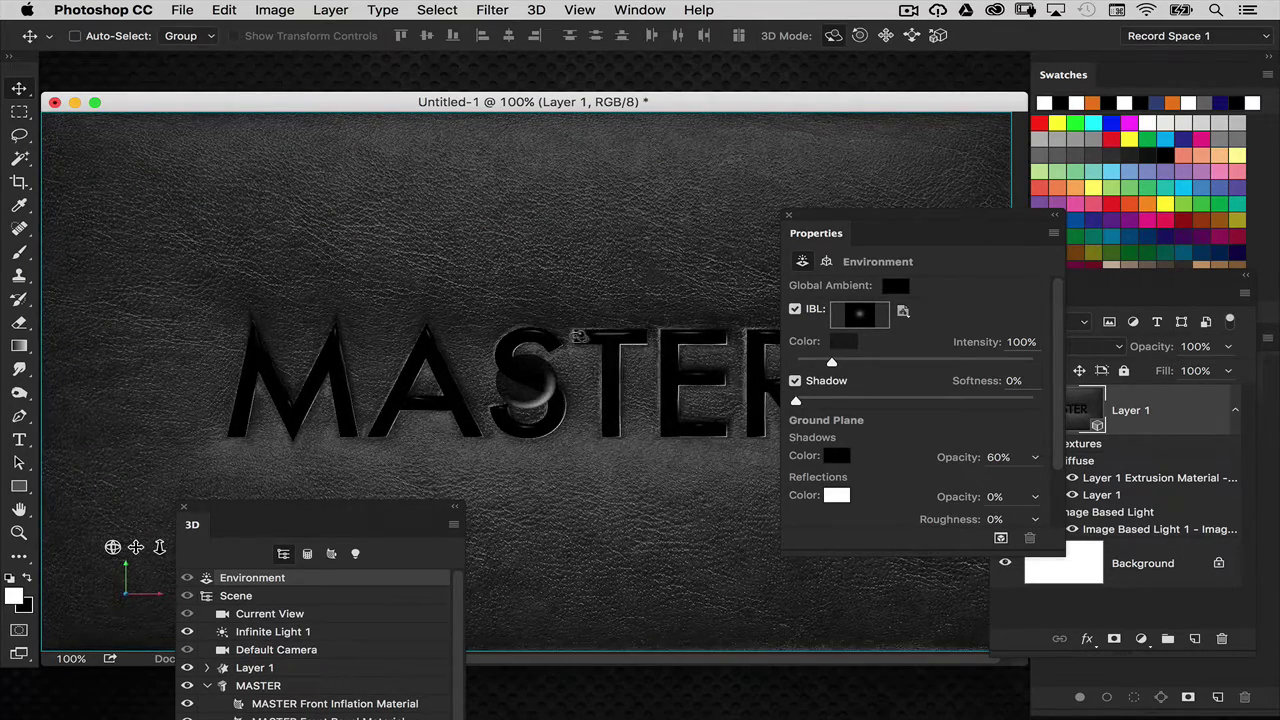
{"action": "left_click_drag", "start_coordinate": [458, 284], "coordinate": [226, 334]}
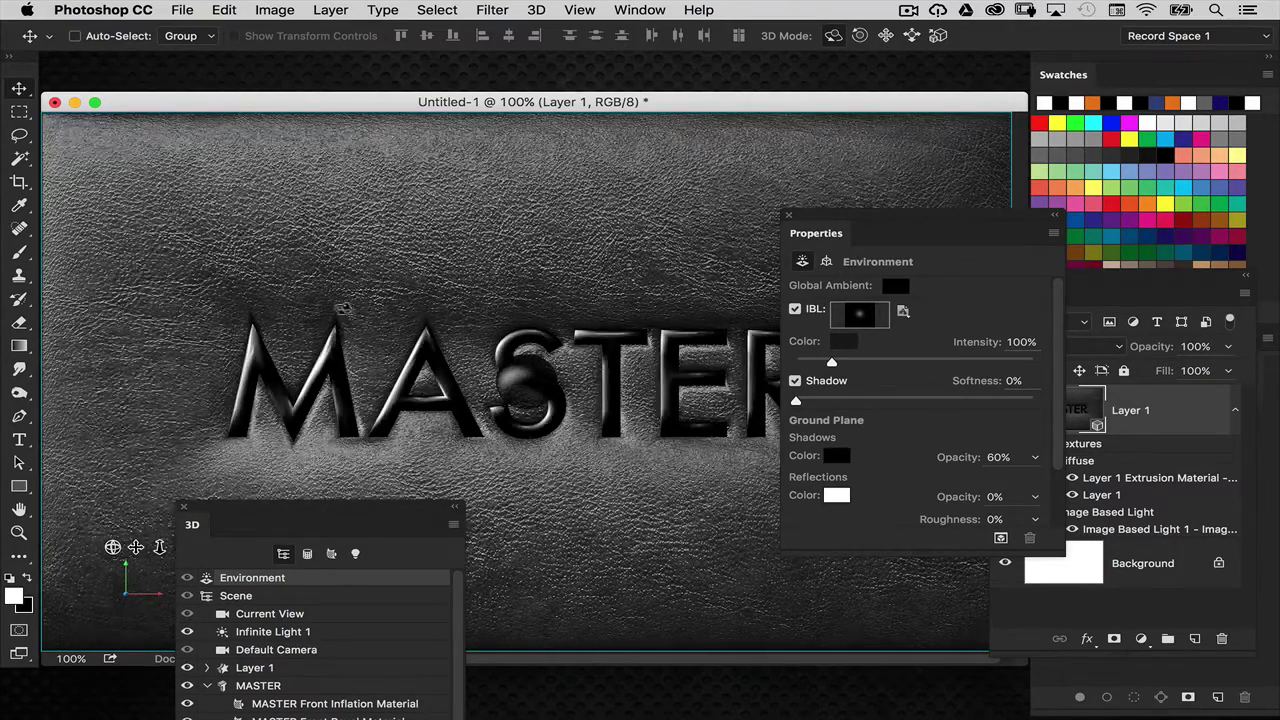
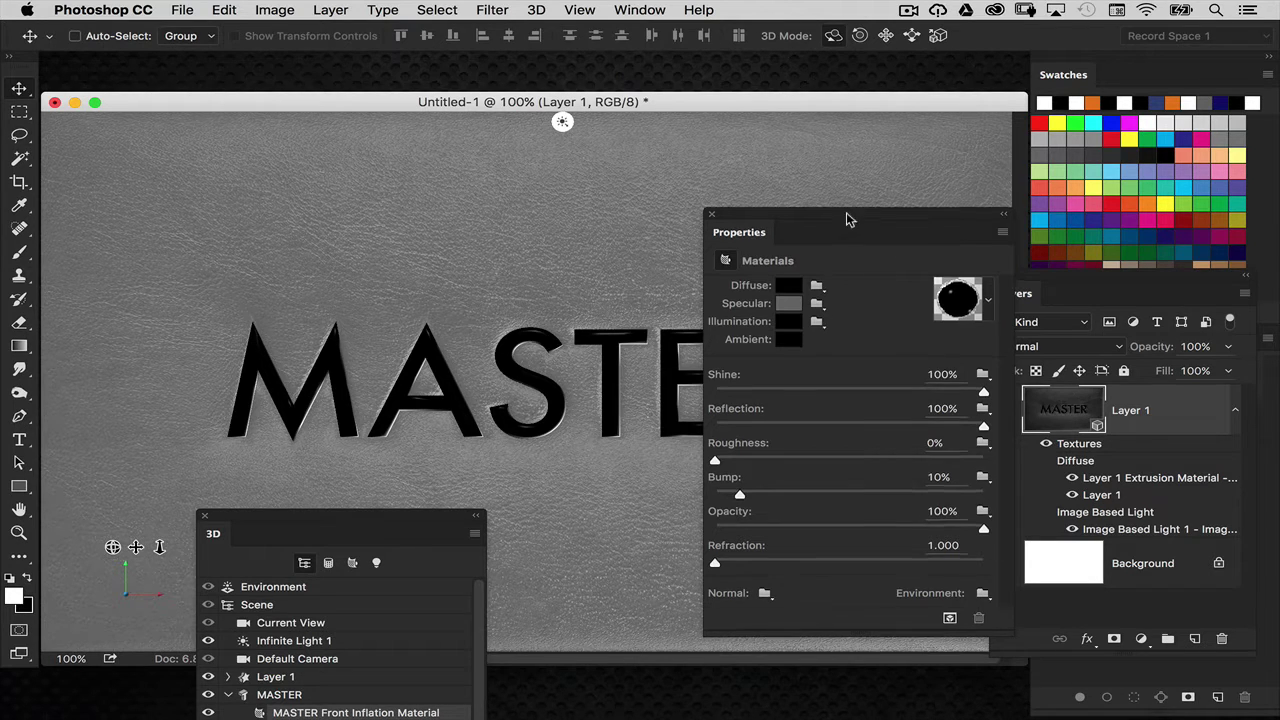
Step: Load chrome.jpg as the environment texture of the MASTER Front Inflation Material, previewing the image before opening it
{"action": "left_click_drag", "start_coordinate": [850, 216], "coordinate": [751, 222]}
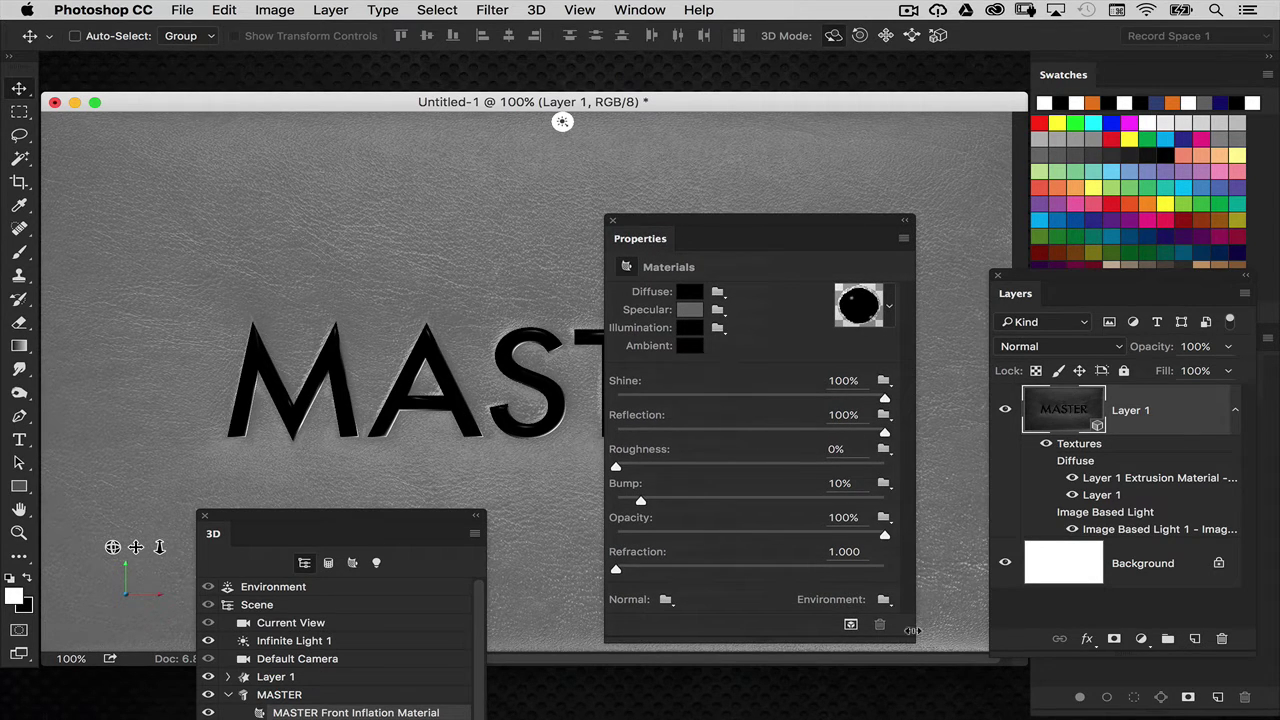
{"action": "left_click", "coordinate": [884, 600]}
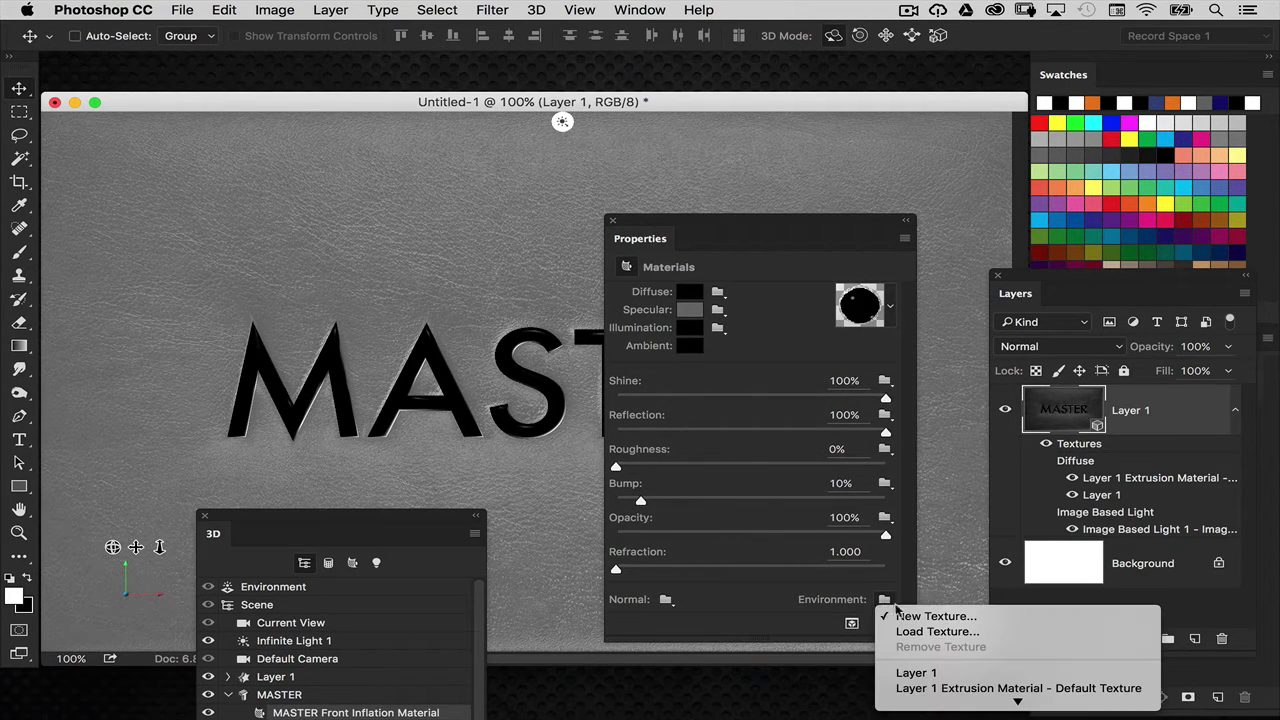
{"action": "left_click", "coordinate": [933, 632]}
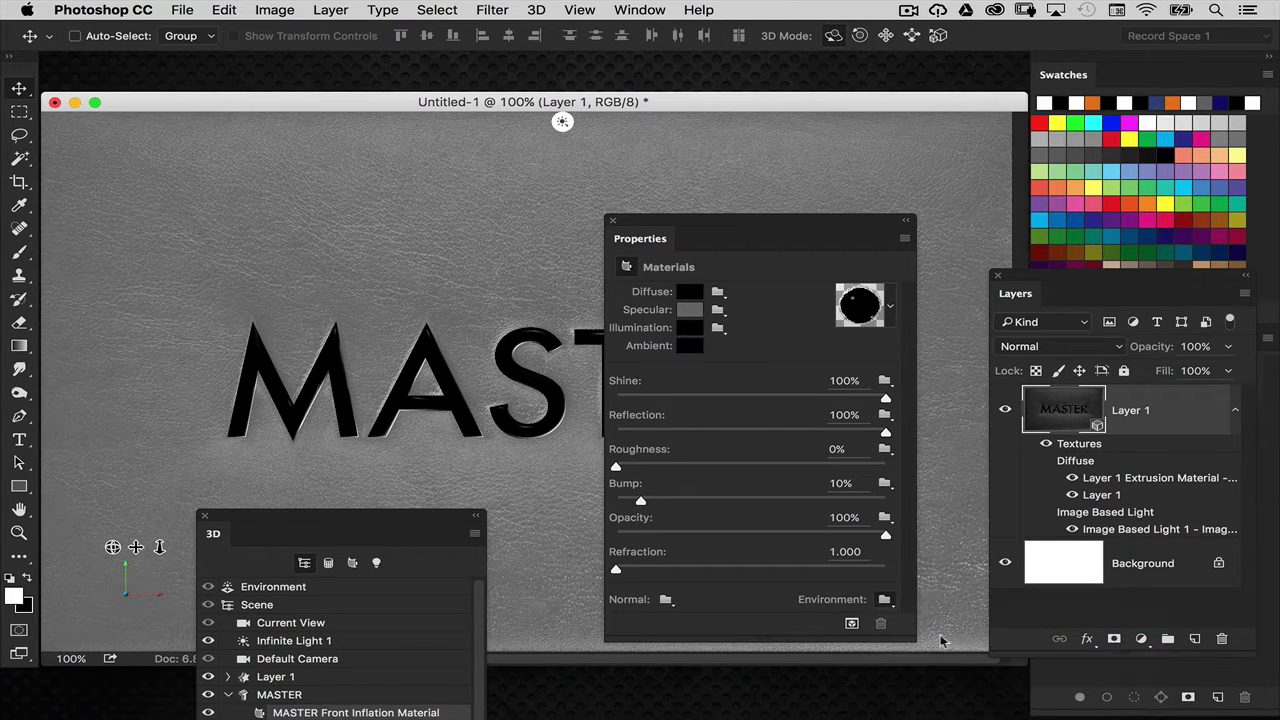
{"action": "left_click", "coordinate": [576, 123]}
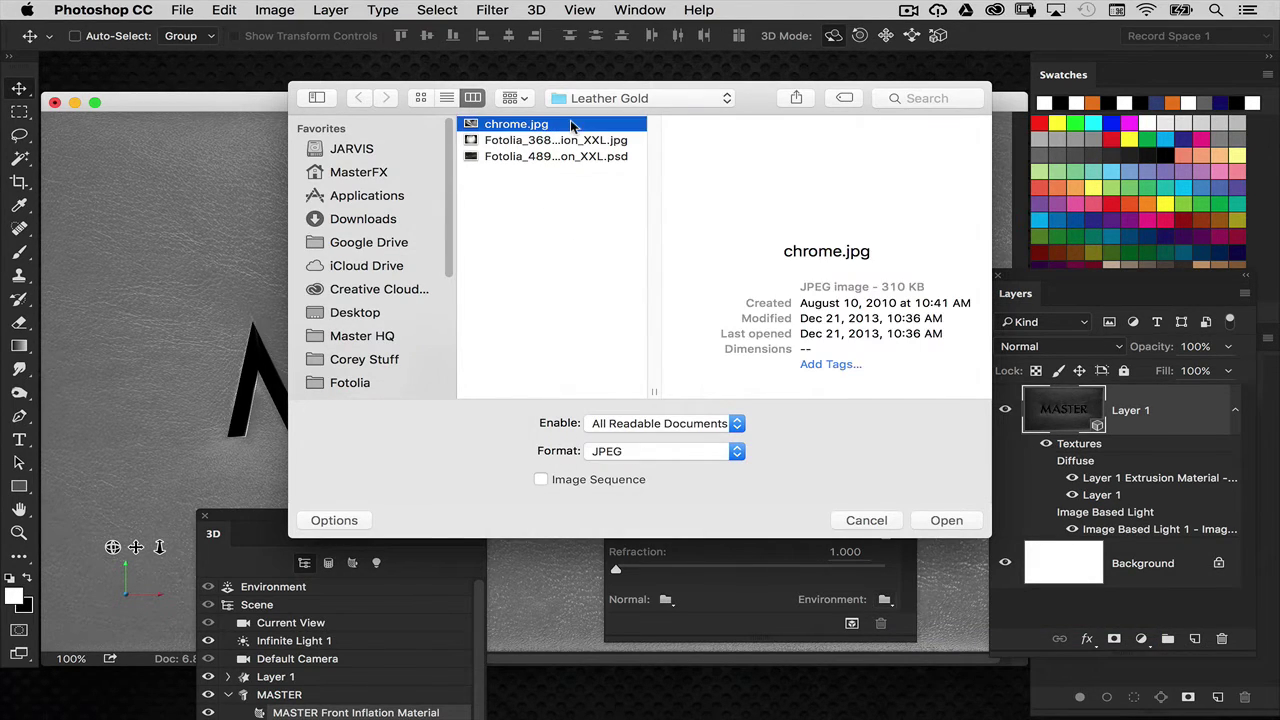
{"action": "key", "text": "space"}
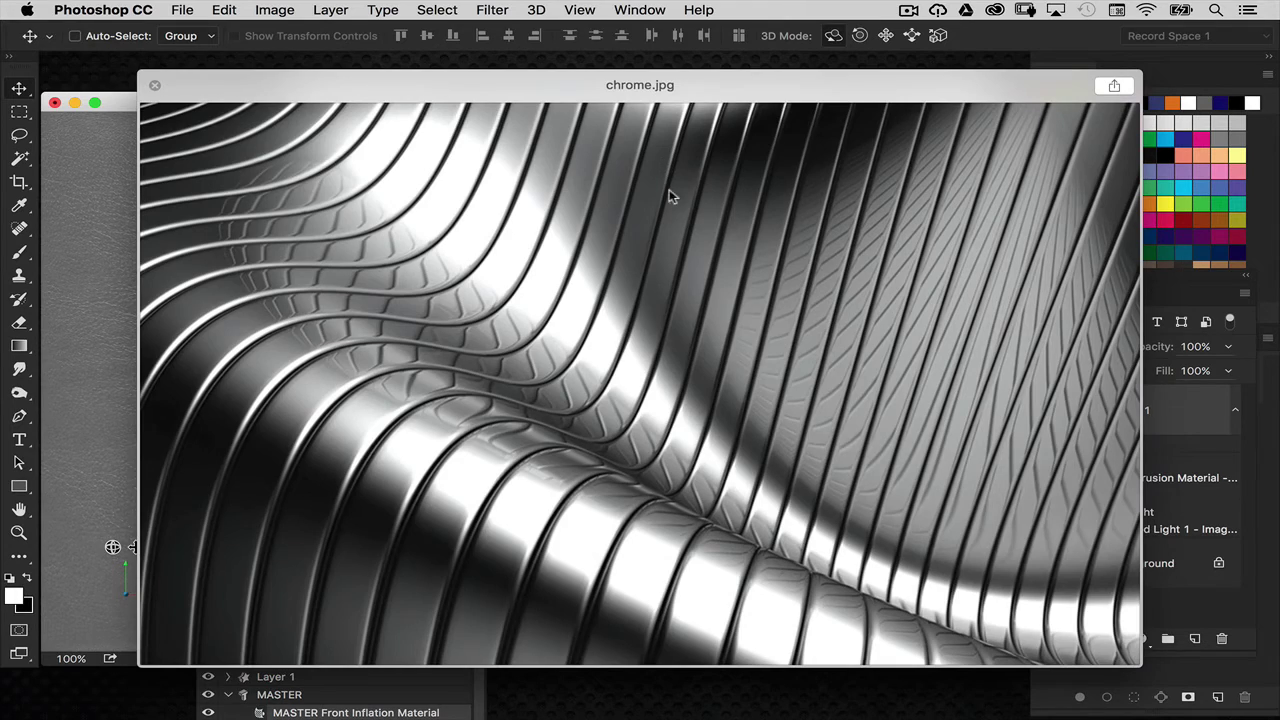
{"action": "key", "text": "space"}
{"action": "left_click", "coordinate": [948, 525]}
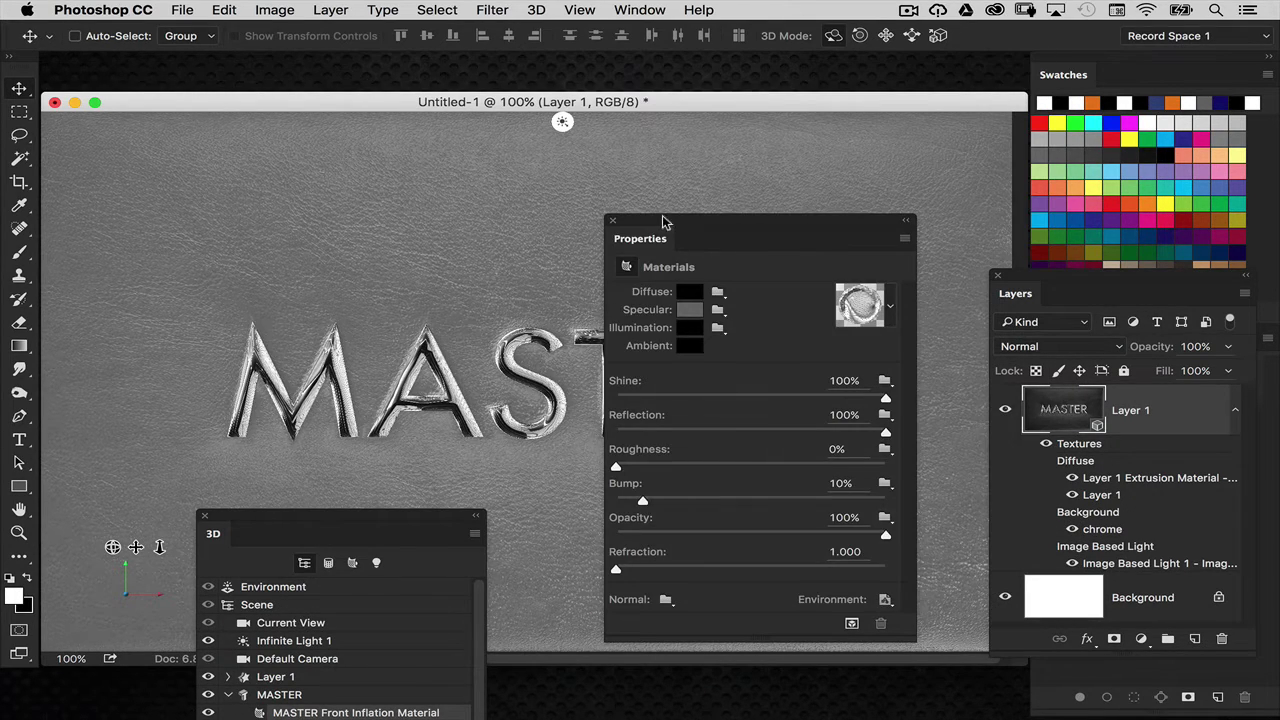
Step: Orbit the current camera view to inspect the chrome reflections on the letters, and undo the camera move
{"action": "left_click_drag", "start_coordinate": [663, 221], "coordinate": [868, 261]}
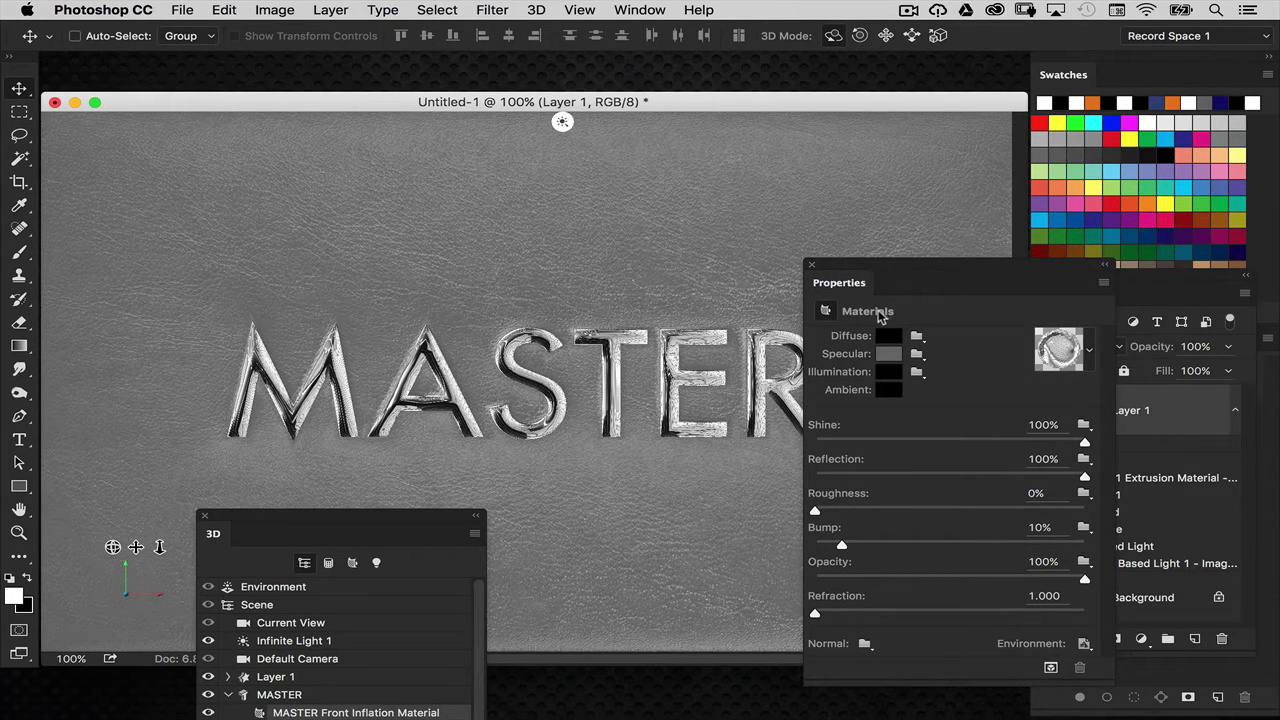
{"action": "left_click", "coordinate": [318, 621]}
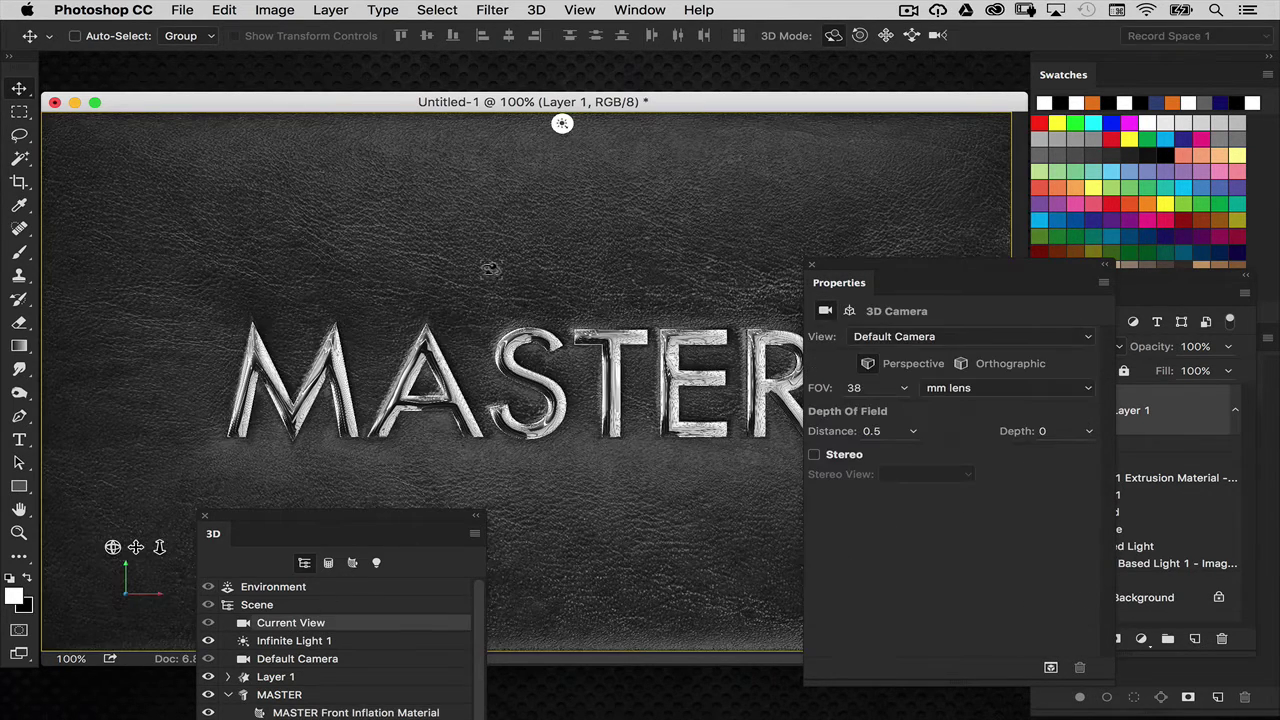
{"action": "mouse_move", "coordinate": [522, 283]}
{"action": "left_mouse_down"}
{"action": "mouse_move", "coordinate": [520, 264]}
{"action": "mouse_move", "coordinate": [425, 252]}
{"action": "mouse_move", "coordinate": [530, 278]}
{"action": "mouse_move", "coordinate": [505, 265]}
{"action": "mouse_move", "coordinate": [527, 267]}
{"action": "left_mouse_up"}
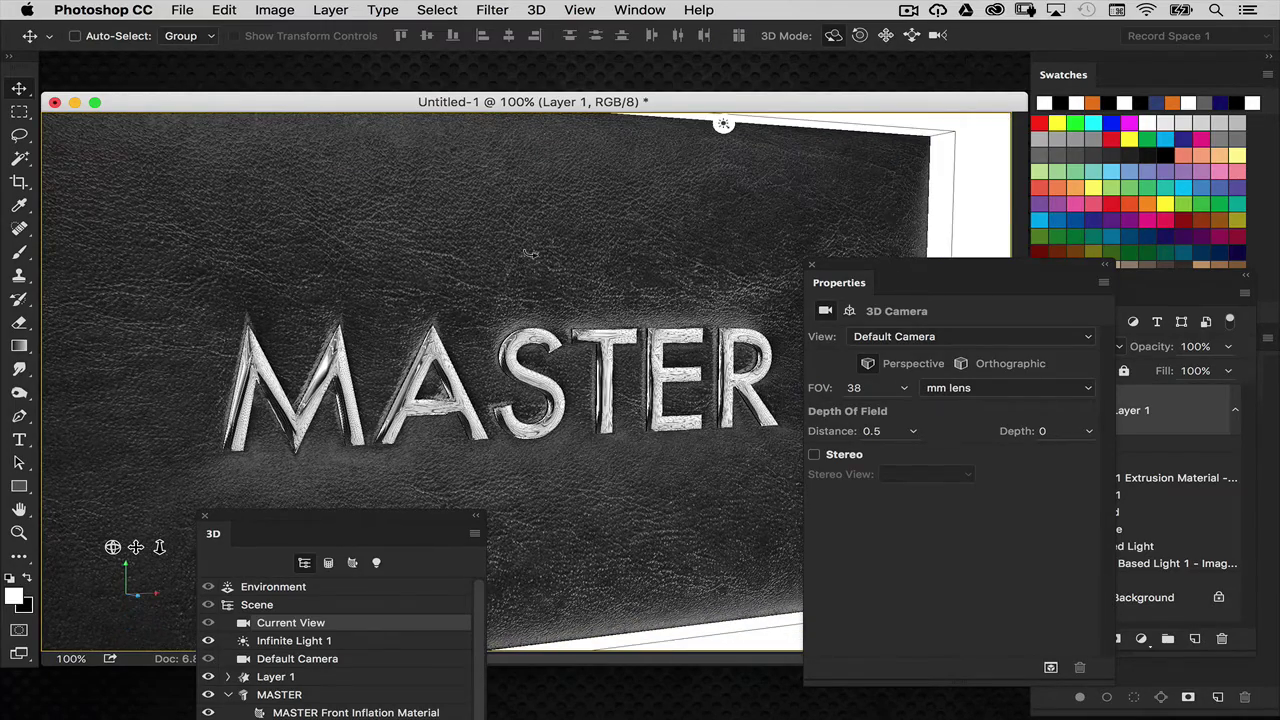
{"action": "key", "text": "super+z"}
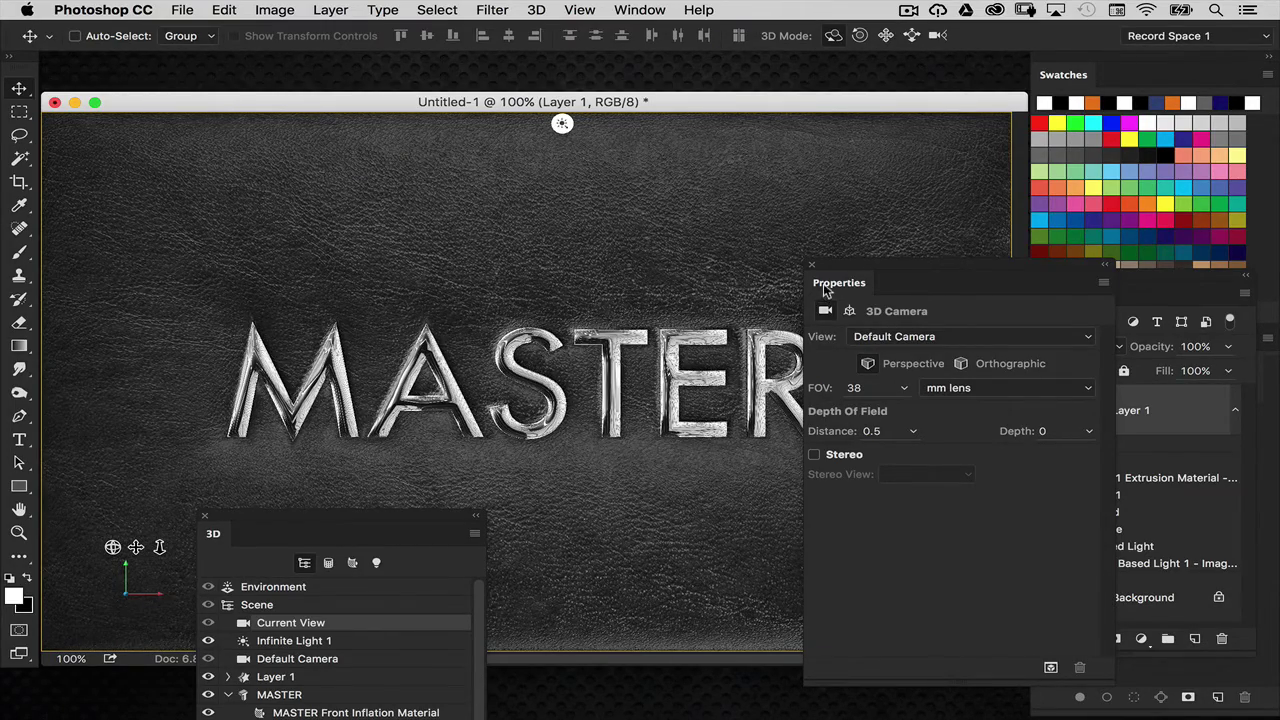
Step: Reselect the MASTER Front Inflation Material and test-render a rectangular area around the letters A and S, and deselect it
{"action": "left_click_drag", "start_coordinate": [824, 290], "coordinate": [606, 336]}
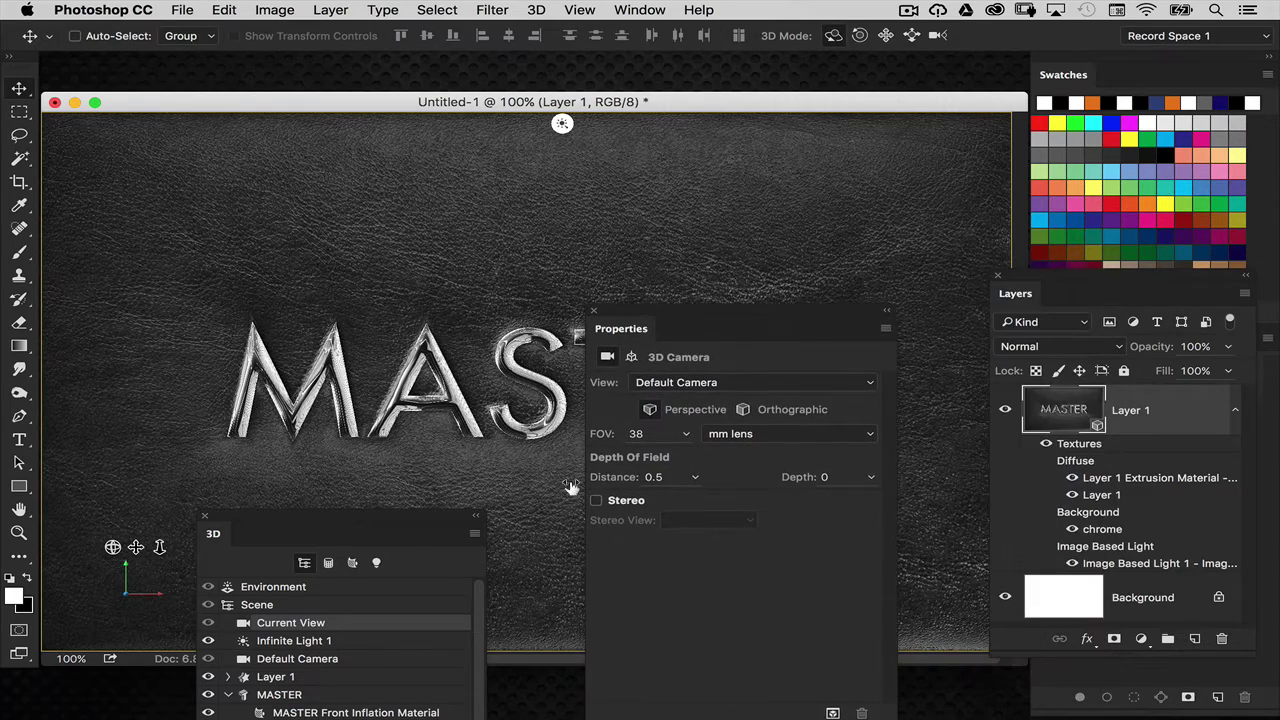
{"action": "left_click_drag", "start_coordinate": [389, 521], "coordinate": [441, 323]}
{"action": "left_click", "coordinate": [386, 515]}
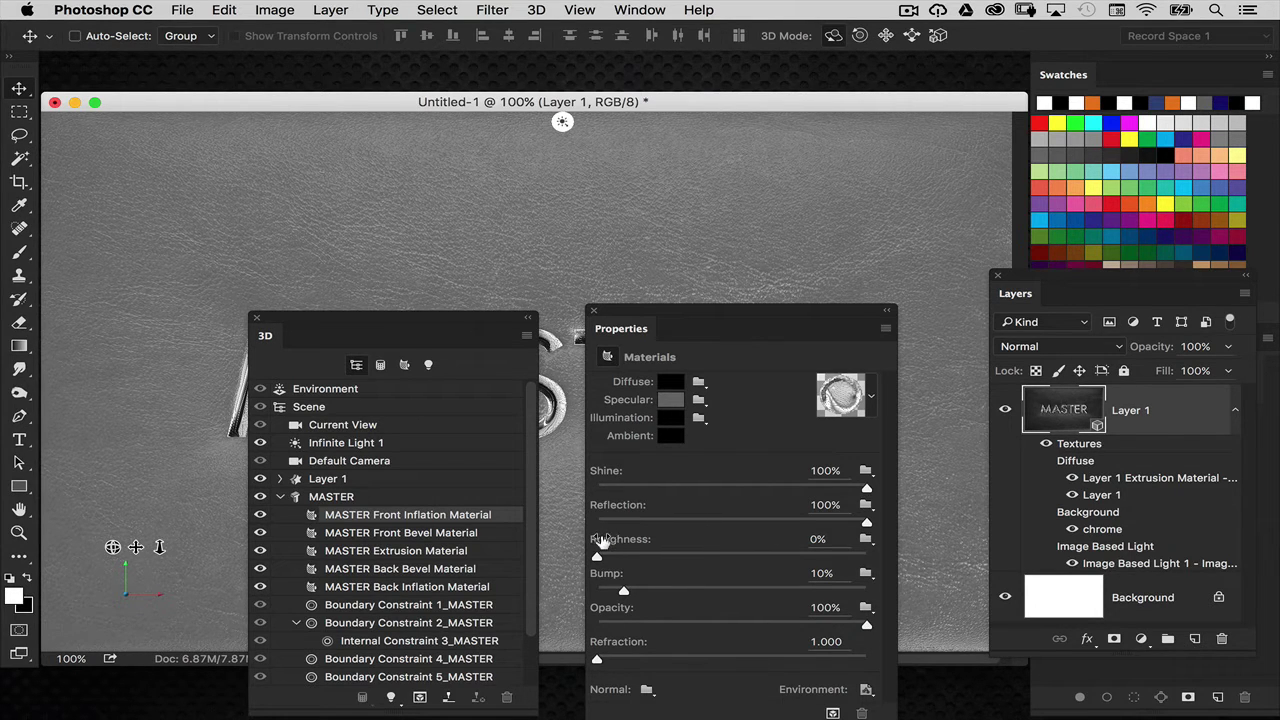
{"action": "left_click_drag", "start_coordinate": [619, 316], "coordinate": [740, 300]}
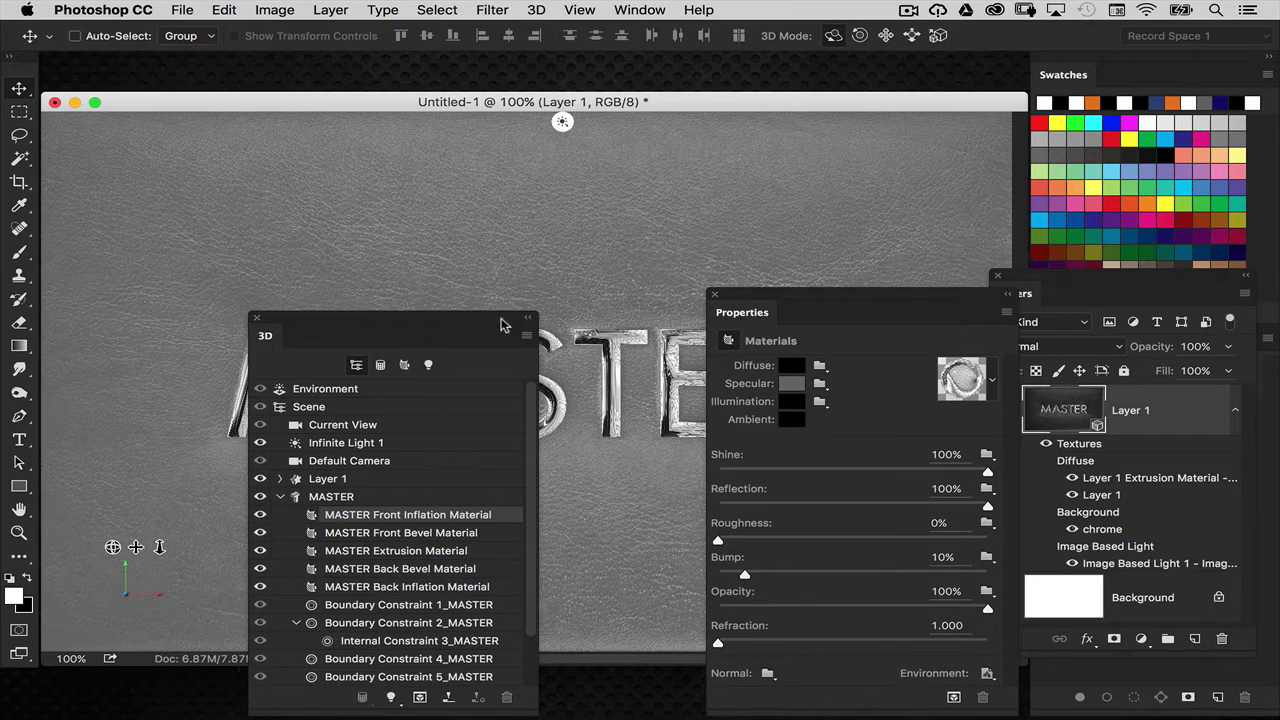
{"action": "left_click_drag", "start_coordinate": [503, 320], "coordinate": [350, 419]}
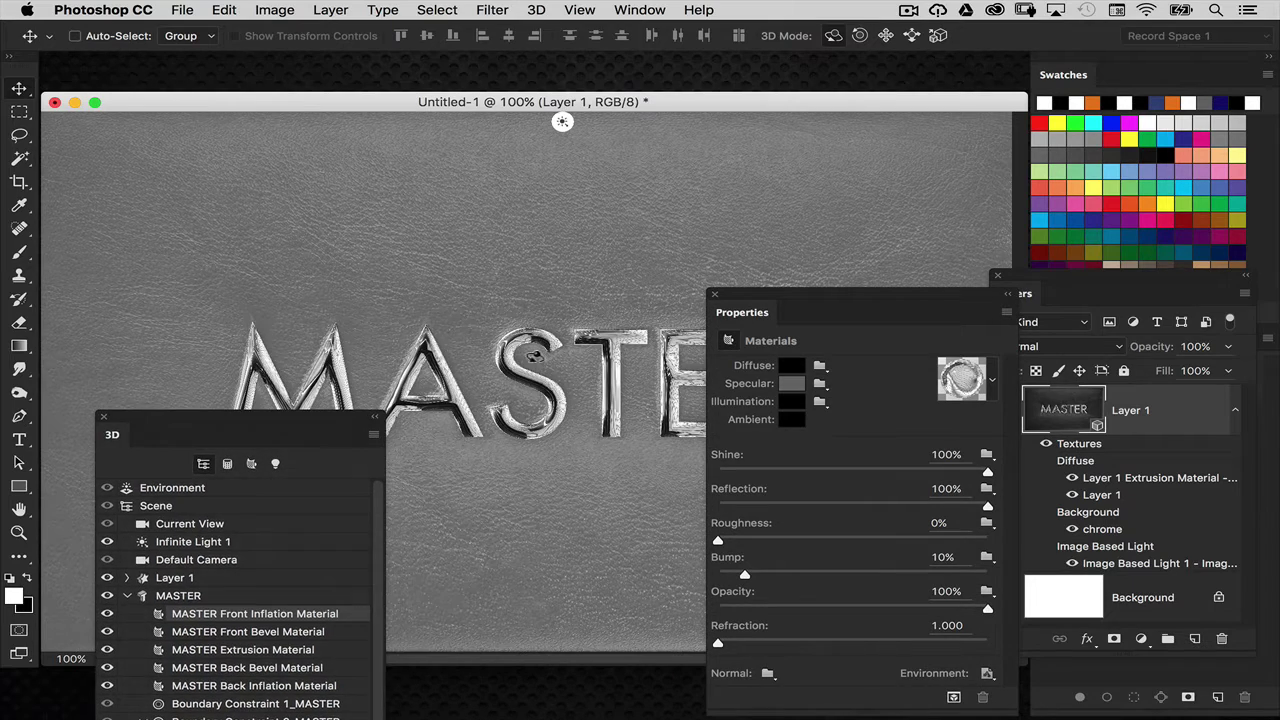
{"action": "left_click", "coordinate": [19, 112]}
{"action": "left_click_drag", "start_coordinate": [360, 268], "coordinate": [590, 460]}
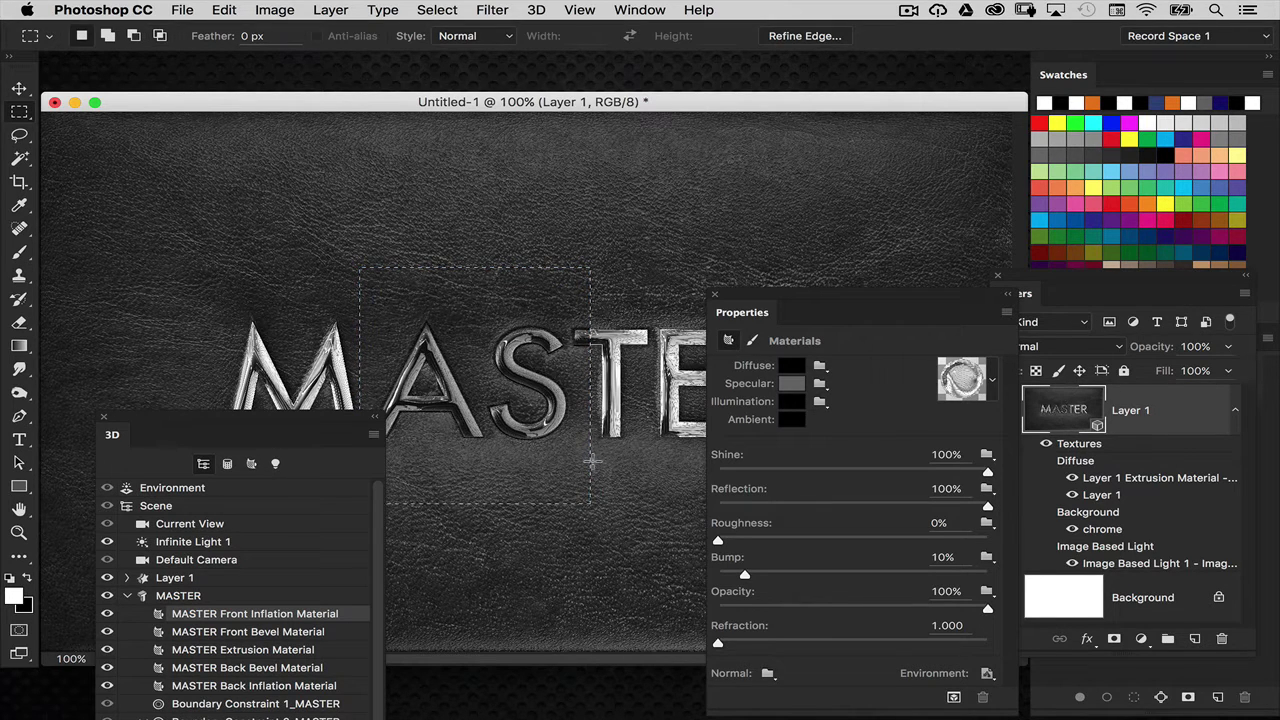
{"action": "key", "text": "super+d"}
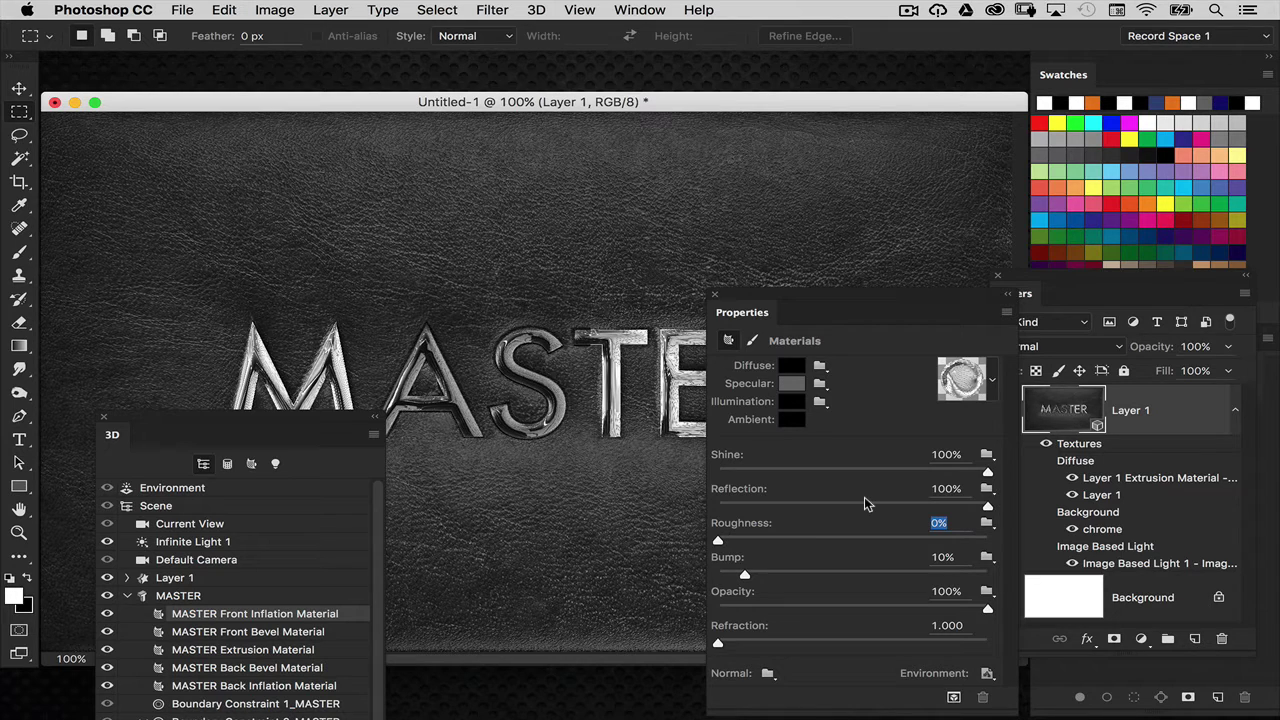
Step: Set the front inflation material's Roughness to 25% and uncover more of the lettering
{"action": "type", "text": "45"}
{"action": "key", "text": "Return"}
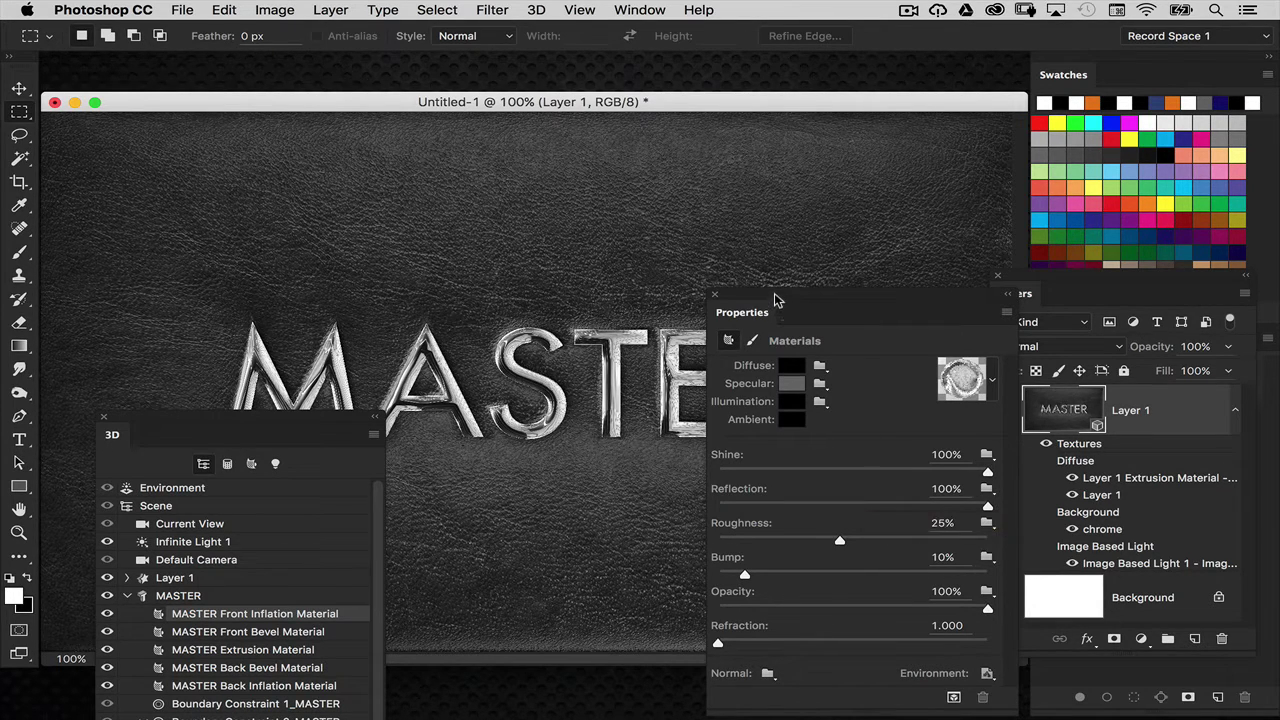
{"action": "left_click_drag", "start_coordinate": [782, 305], "coordinate": [856, 462]}
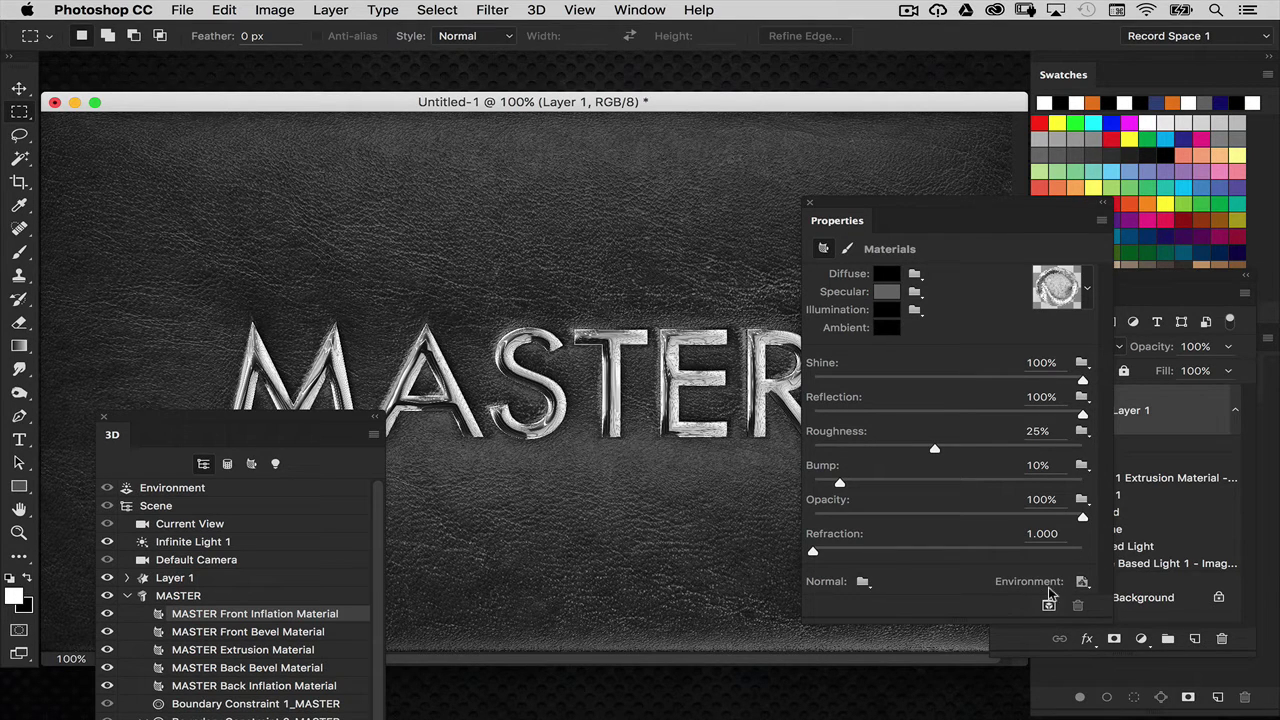
Step: Open the front inflation material's chrome environment texture for editing, keeping its layers accessible beside the image
{"action": "left_click", "coordinate": [1088, 586]}
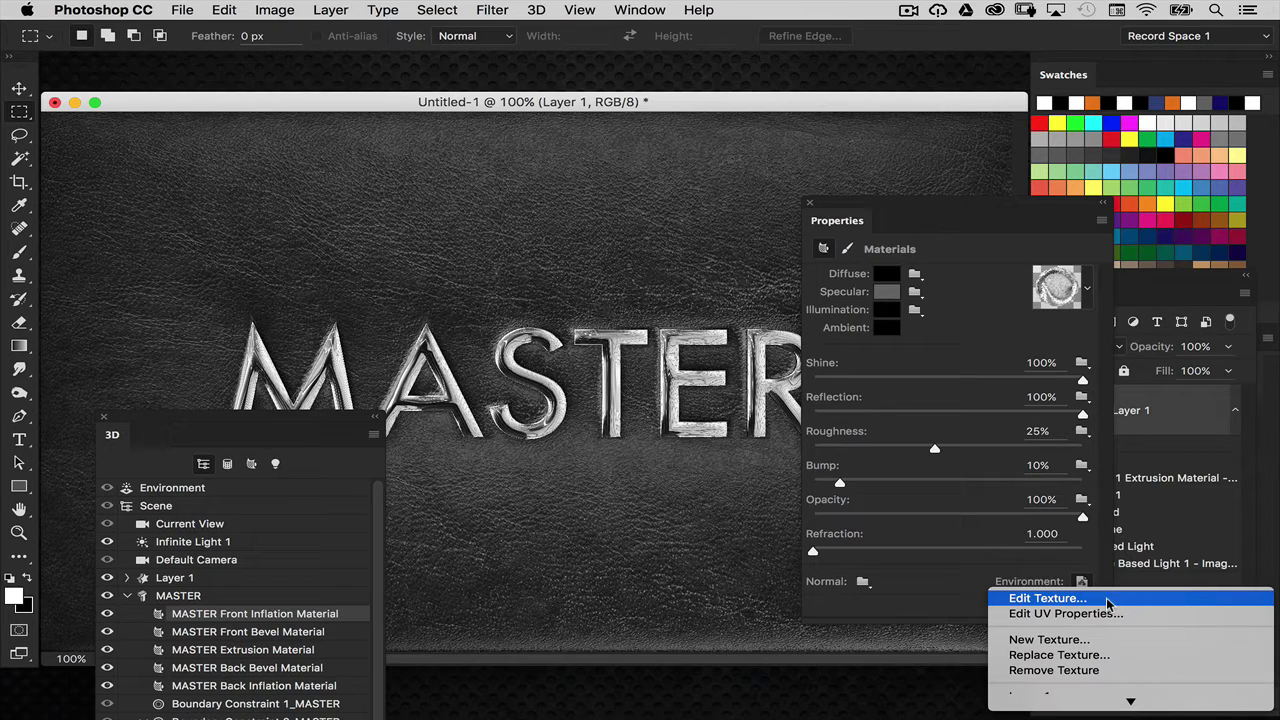
{"action": "left_click", "coordinate": [1107, 599]}
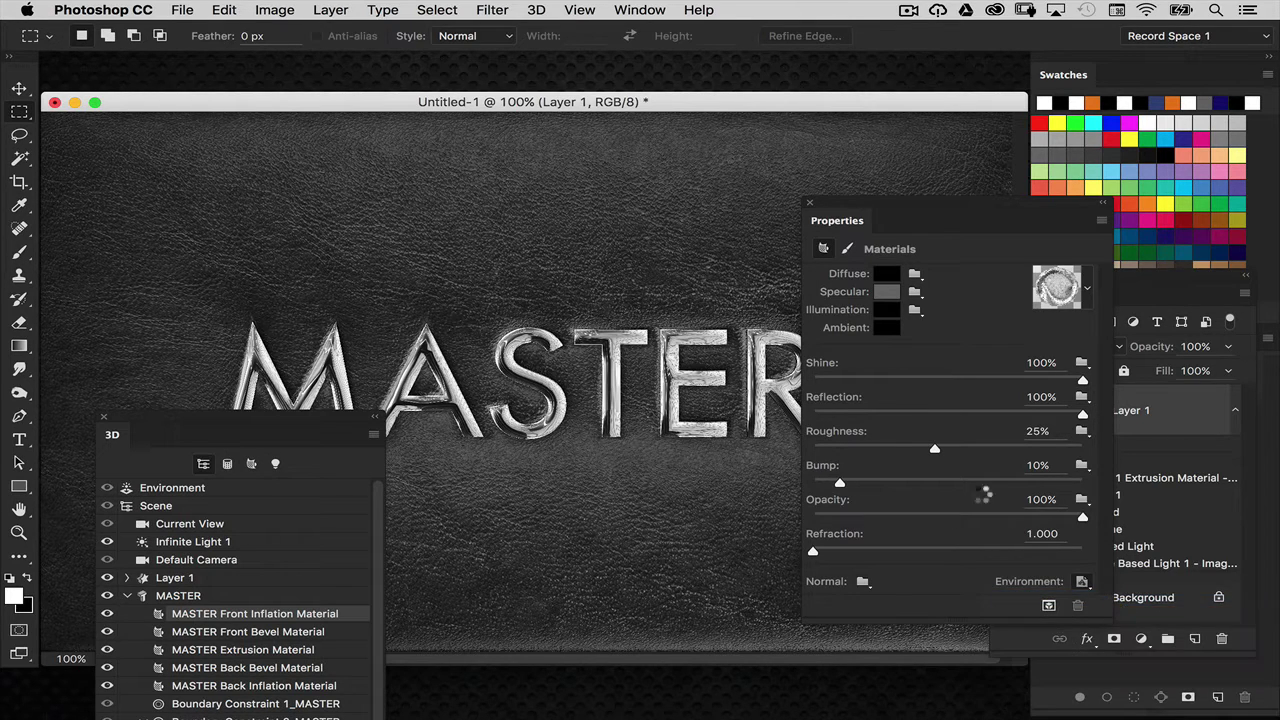
{"action": "left_click_drag", "start_coordinate": [911, 197], "coordinate": [746, 390]}
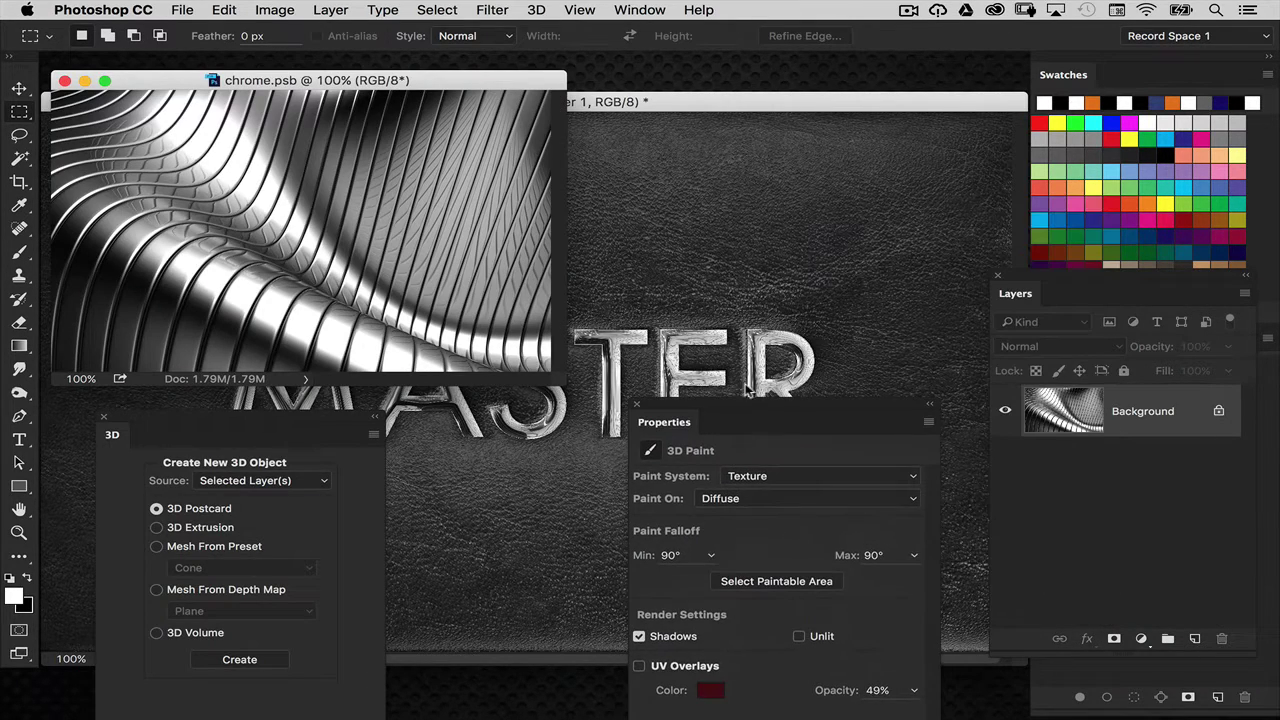
{"action": "left_click_drag", "start_coordinate": [1058, 276], "coordinate": [735, 230]}
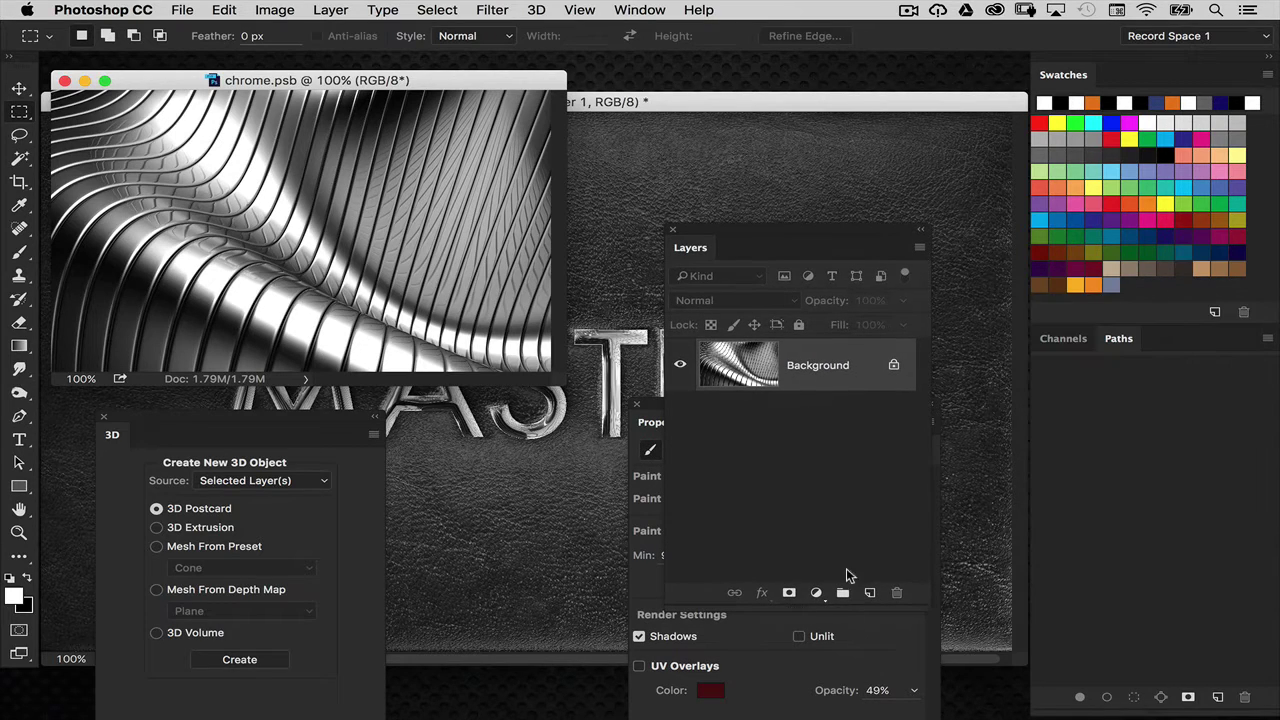
Step: Tint the chrome texture with a new orange-filled layer in Overlay blend mode, and close the texture with its changes saved
{"action": "left_click", "coordinate": [869, 593]}
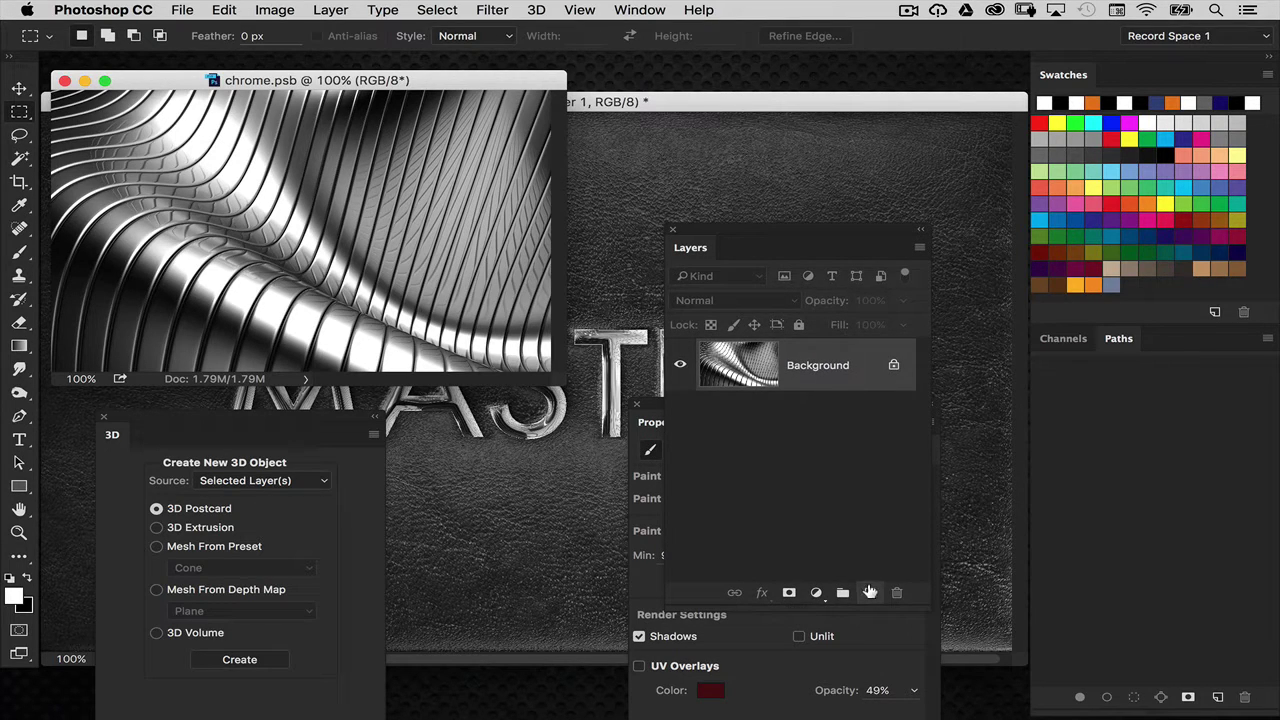
{"action": "left_click", "coordinate": [1090, 285]}
{"action": "key", "text": "alt+BackSpace"}
{"action": "left_click", "coordinate": [740, 300]}
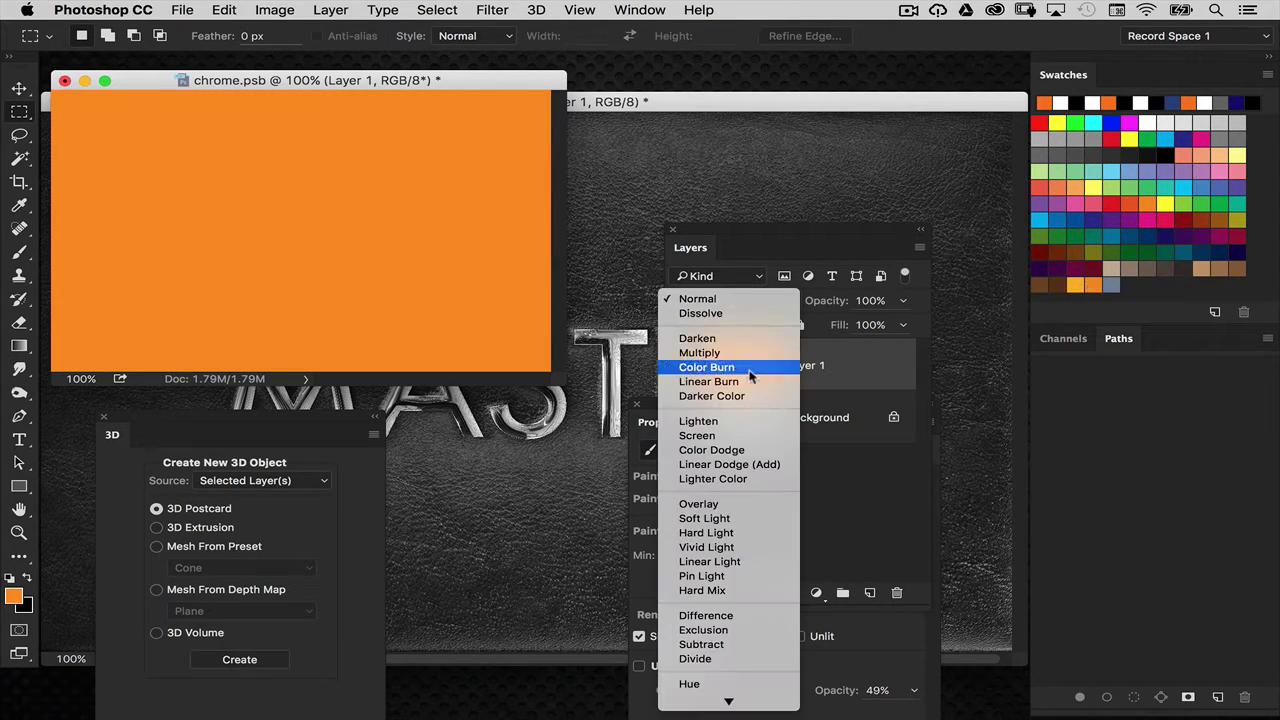
{"action": "left_click", "coordinate": [737, 502]}
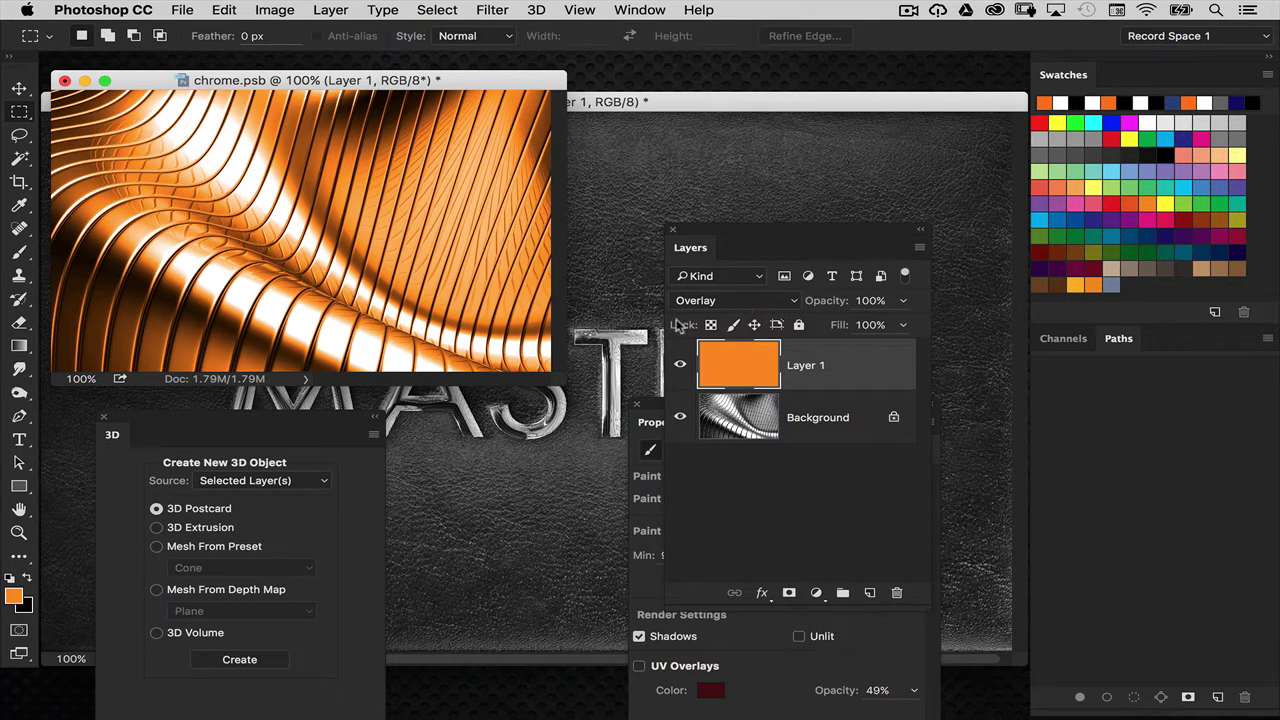
{"action": "key", "text": "super+w"}
{"action": "key", "text": "Return"}
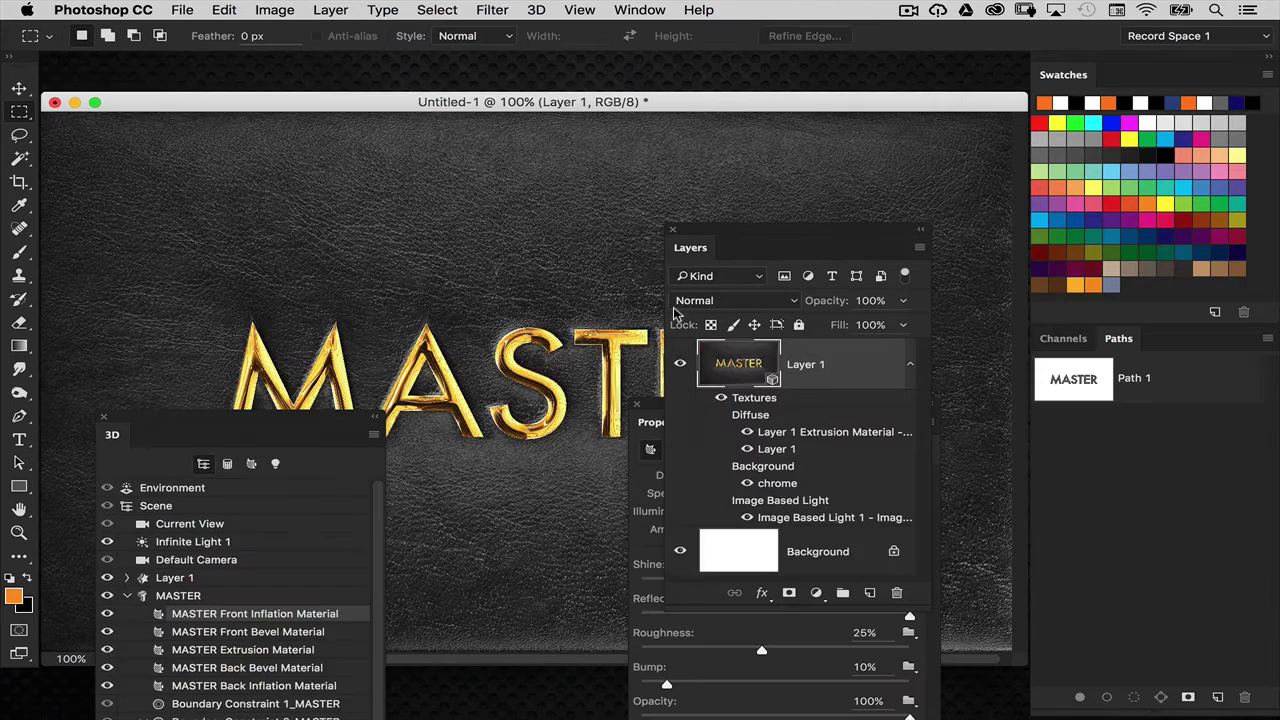
Step: Uncover the gold lettering, orbit the current camera view to inspect its reflections, and undo the camera move
{"action": "left_click_drag", "start_coordinate": [725, 242], "coordinate": [700, 548]}
{"action": "left_click_drag", "start_coordinate": [317, 414], "coordinate": [327, 538]}
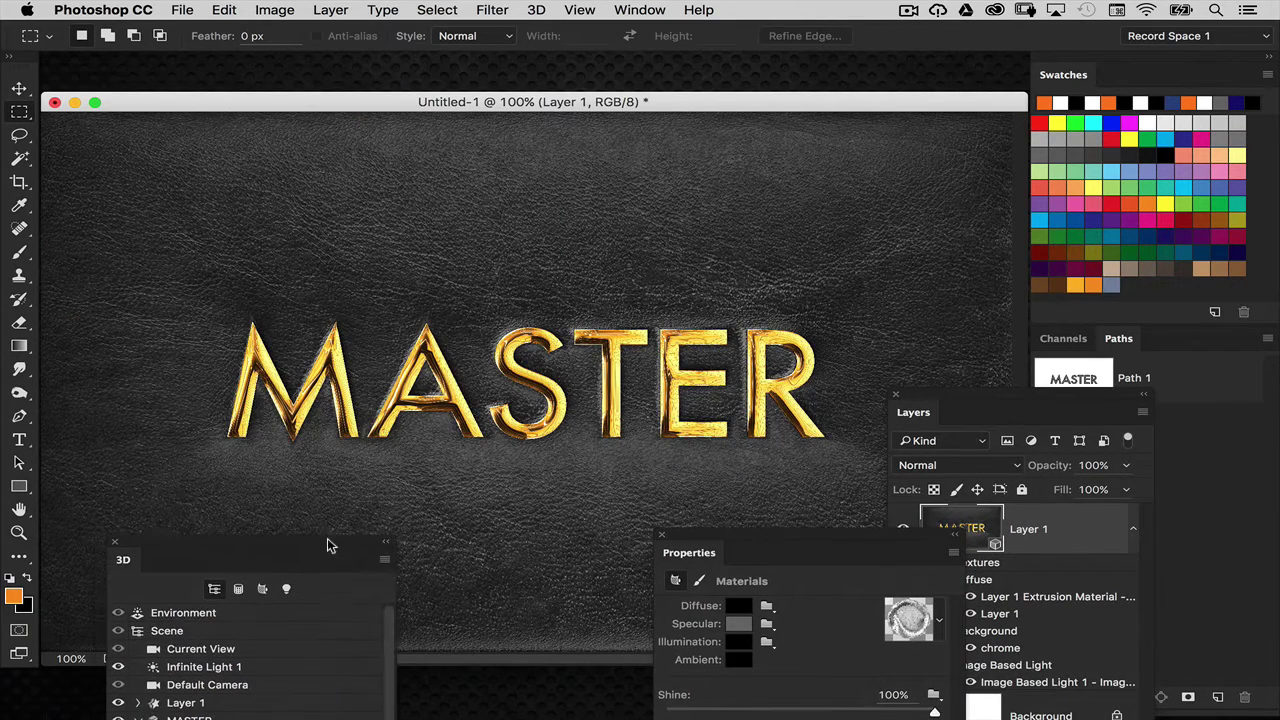
{"action": "left_click", "coordinate": [232, 647]}
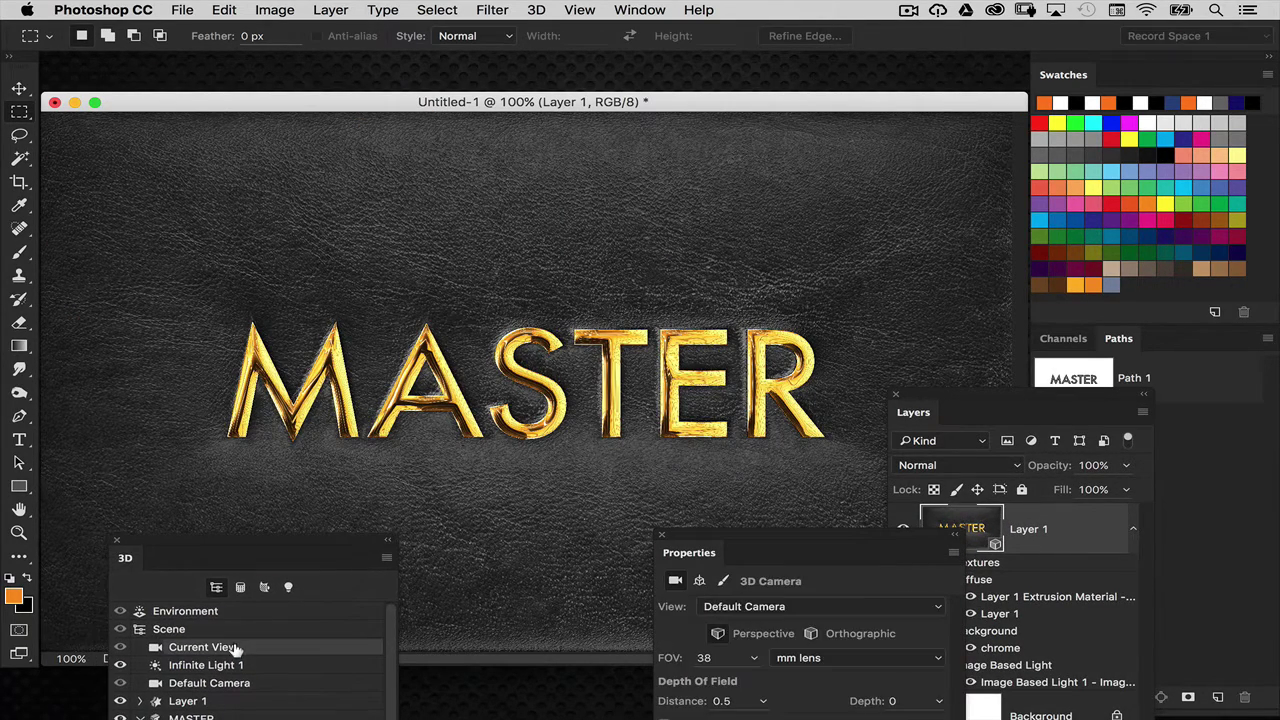
{"action": "left_click", "coordinate": [19, 88]}
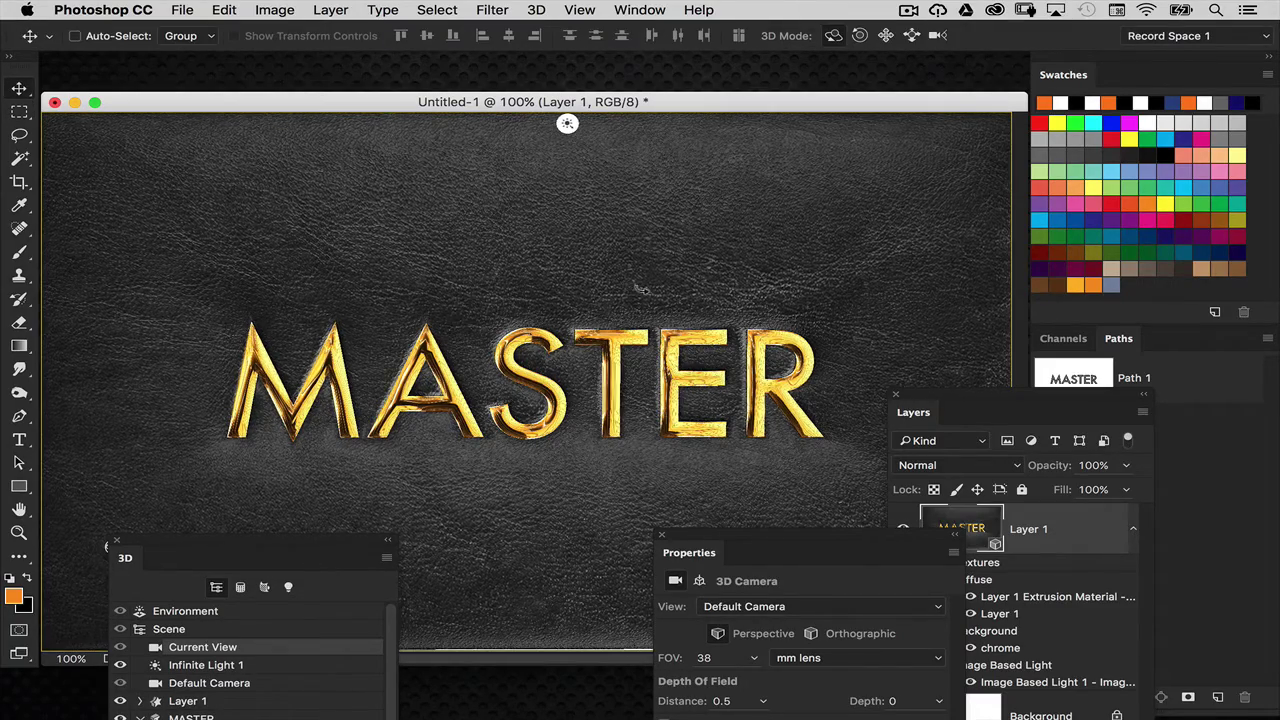
{"action": "left_click_drag", "start_coordinate": [640, 288], "coordinate": [595, 262]}
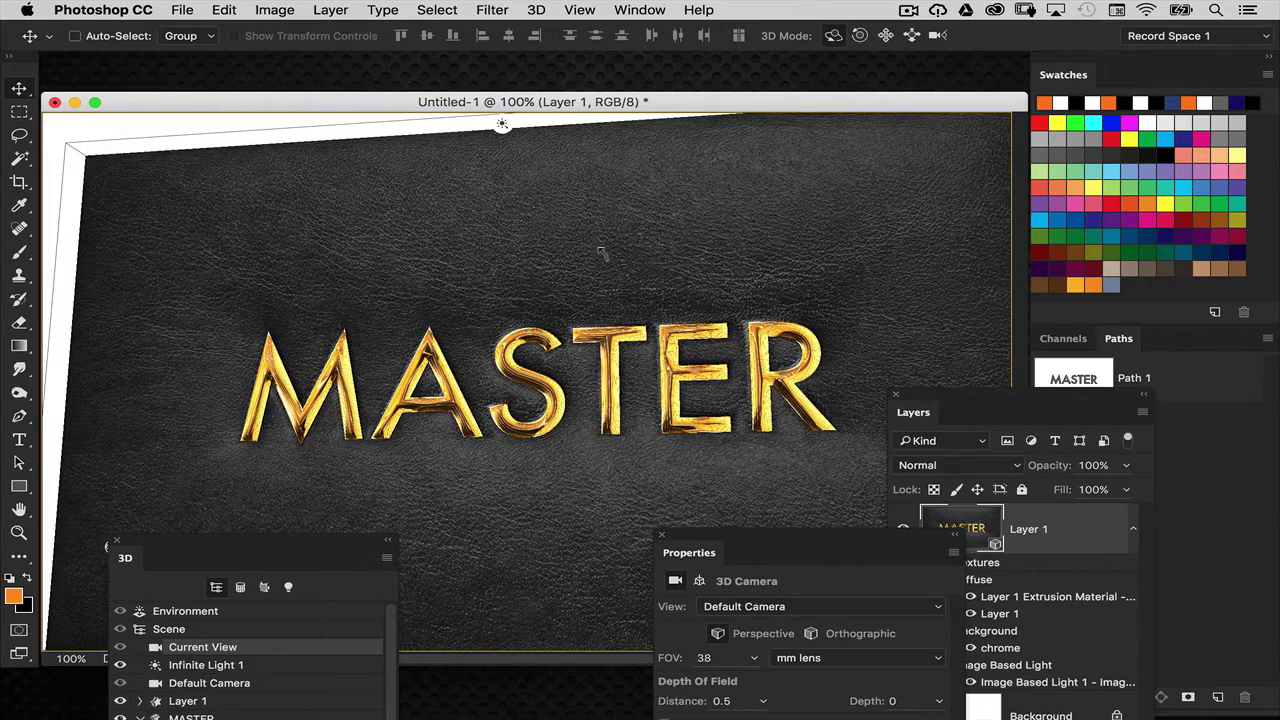
{"action": "key", "text": "super+z"}
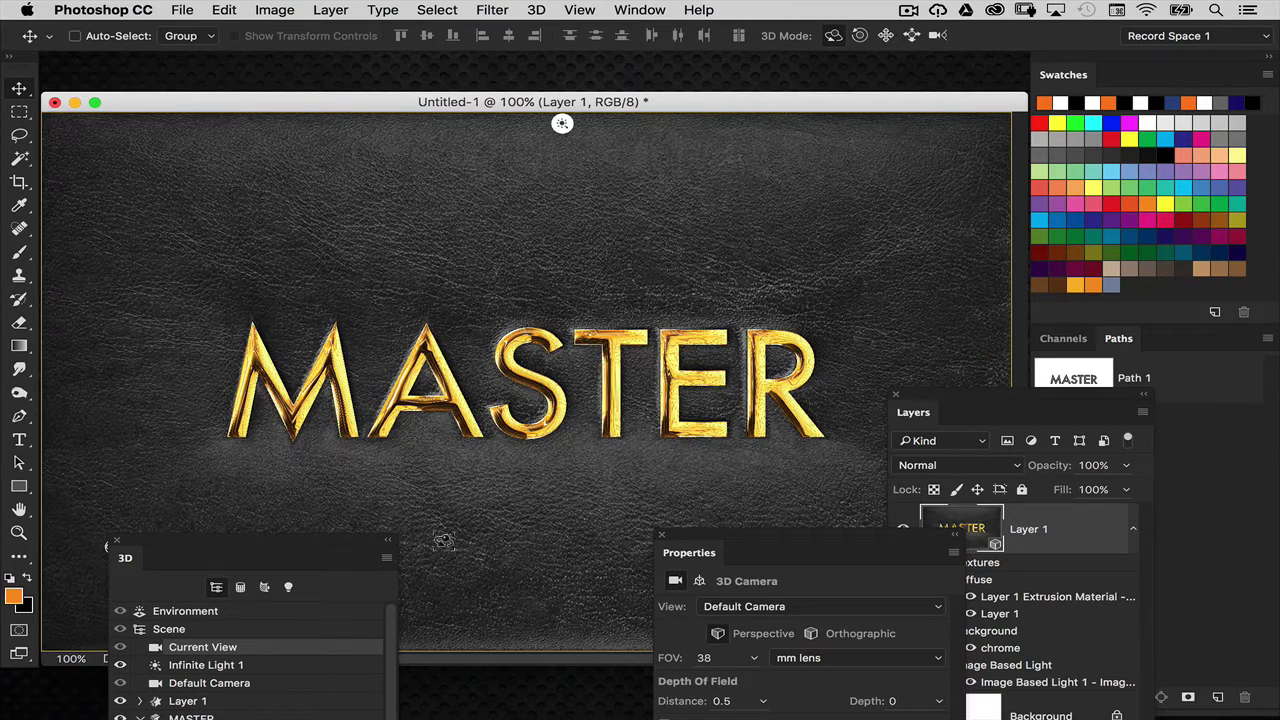
Step: Set the current view camera's field of view to a 15 mm lens
{"action": "left_click_drag", "start_coordinate": [701, 538], "coordinate": [753, 289]}
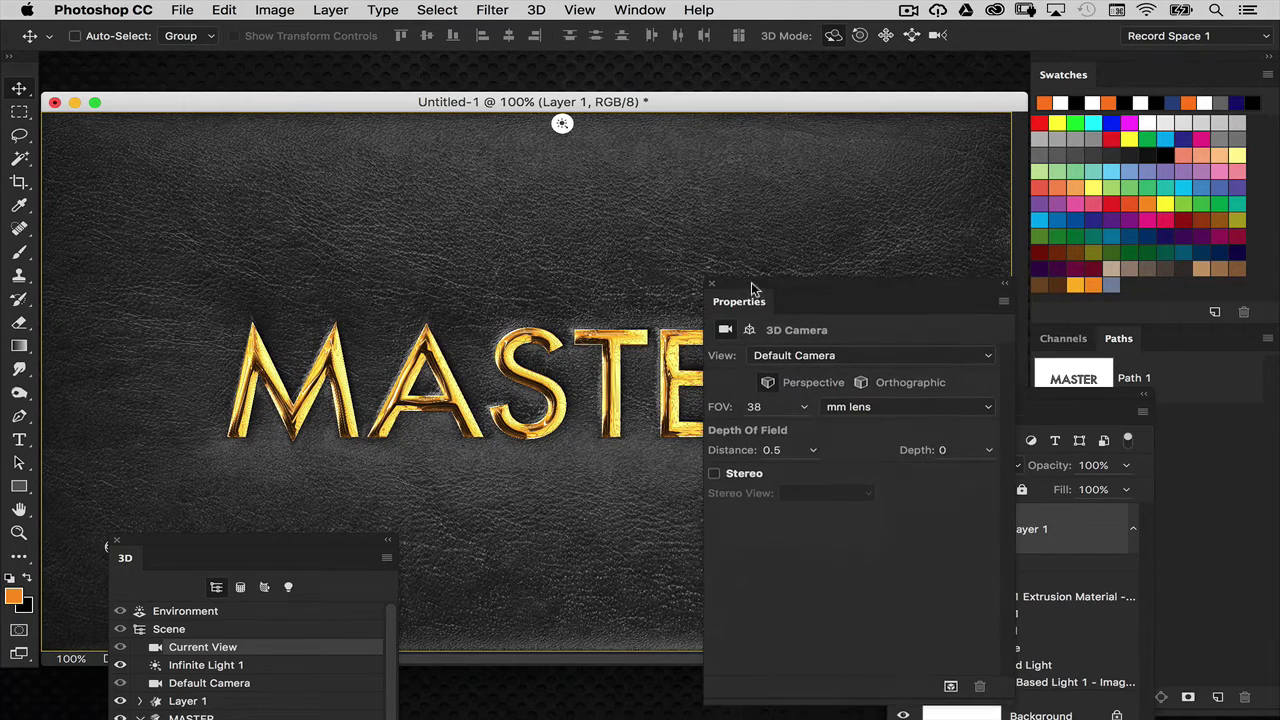
{"action": "left_click_drag", "start_coordinate": [276, 557], "coordinate": [371, 285]}
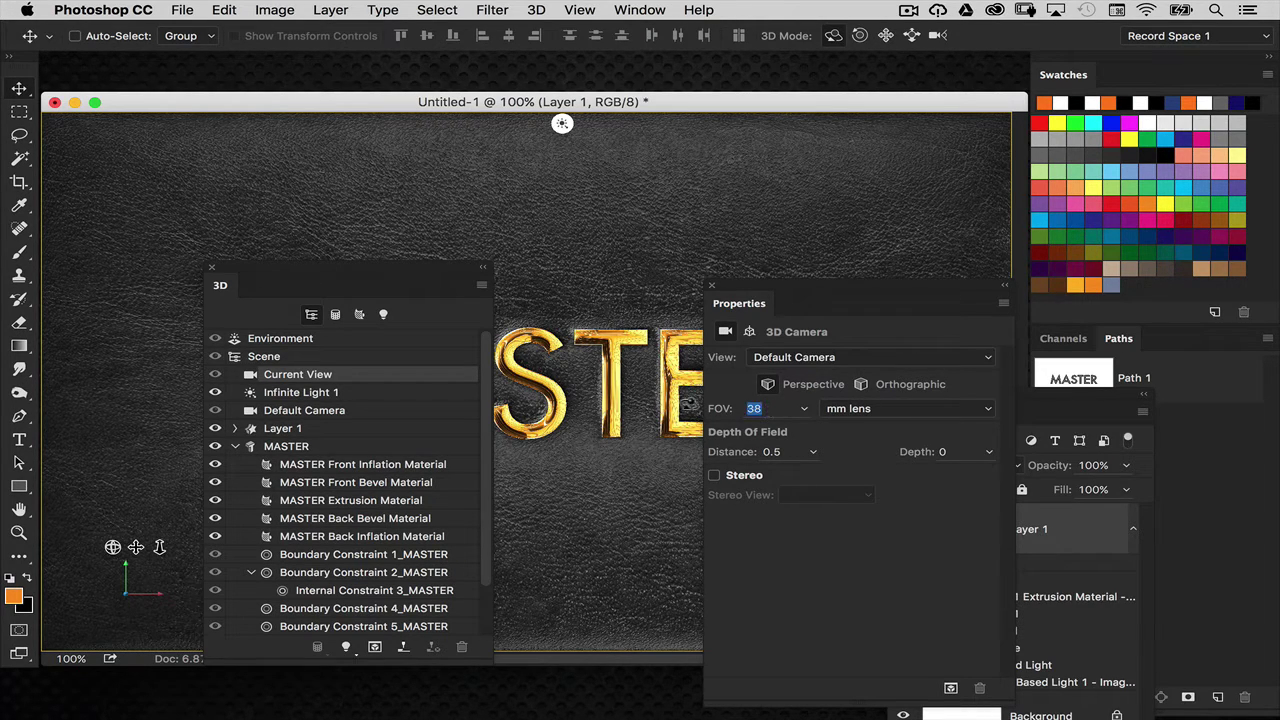
{"action": "type", "text": "15"}
{"action": "key", "text": "Return"}
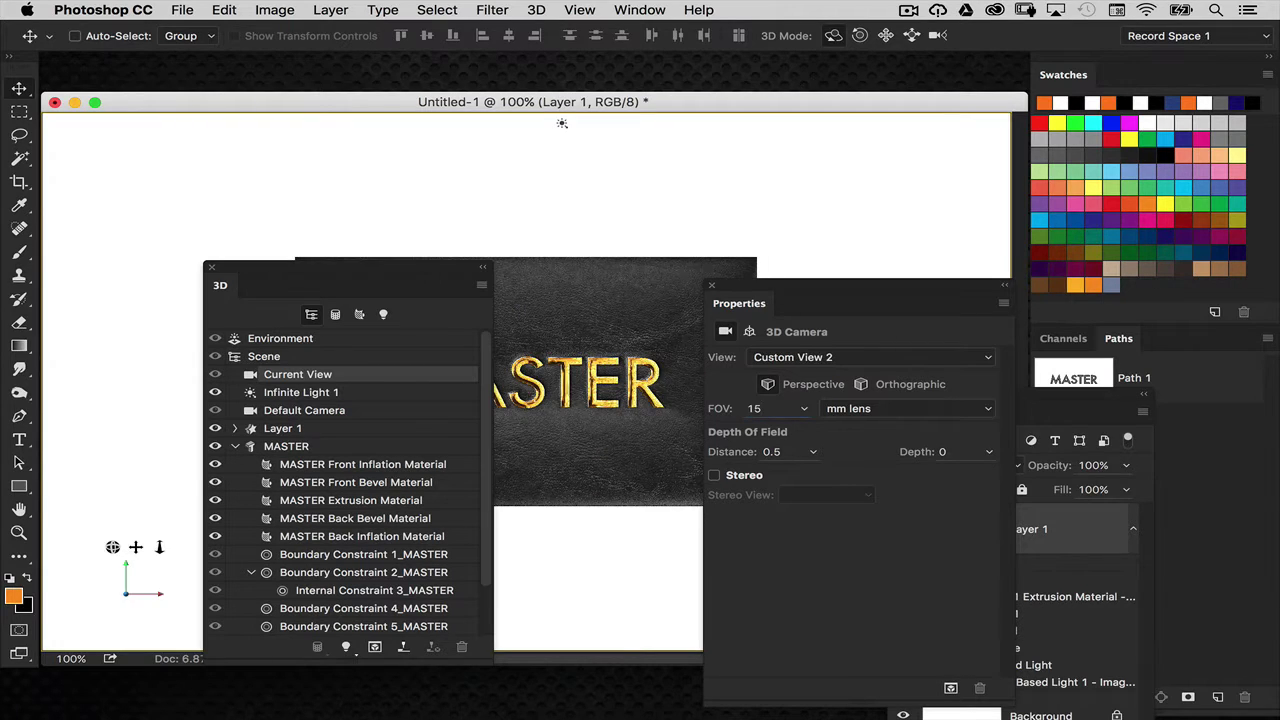
Step: Move the camera in until the leather fills most of the canvas, and tilt the view so MASTER runs diagonally upward
{"action": "left_click_drag", "start_coordinate": [760, 290], "coordinate": [818, 352]}
{"action": "left_click_drag", "start_coordinate": [475, 278], "coordinate": [493, 661]}
{"action": "left_click", "coordinate": [914, 36]}
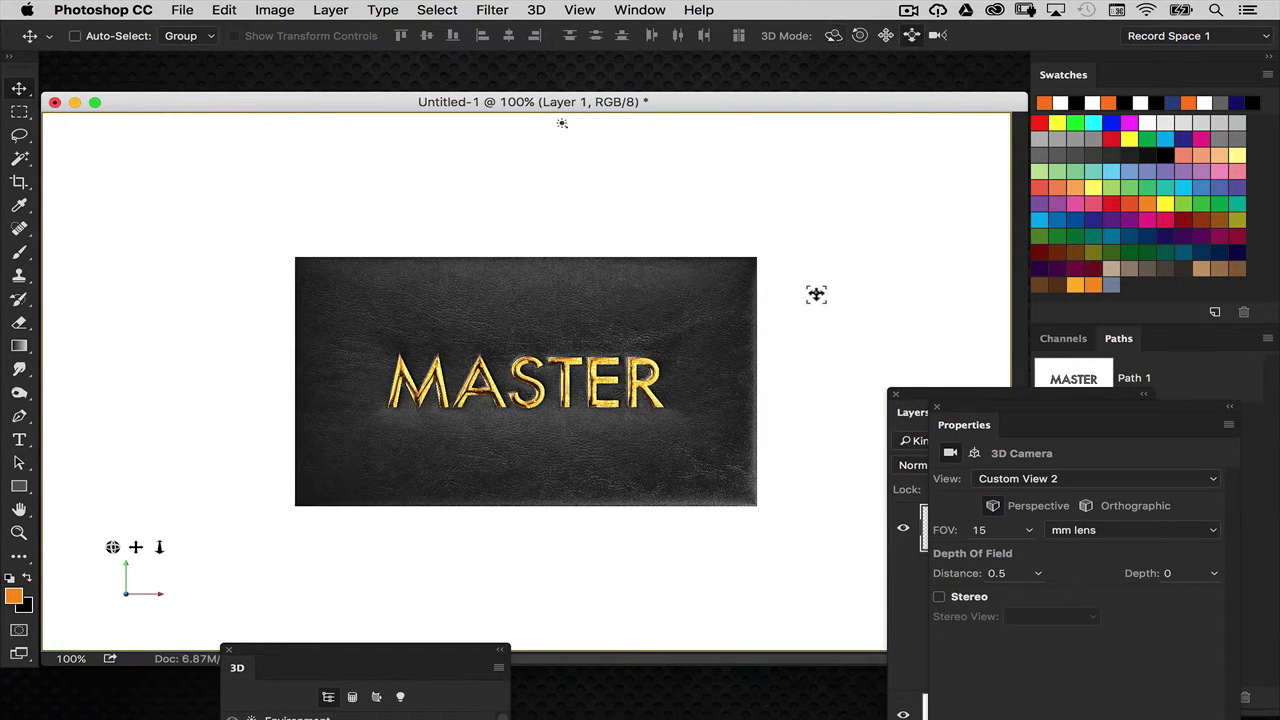
{"action": "left_click_drag", "start_coordinate": [820, 291], "coordinate": [815, 598]}
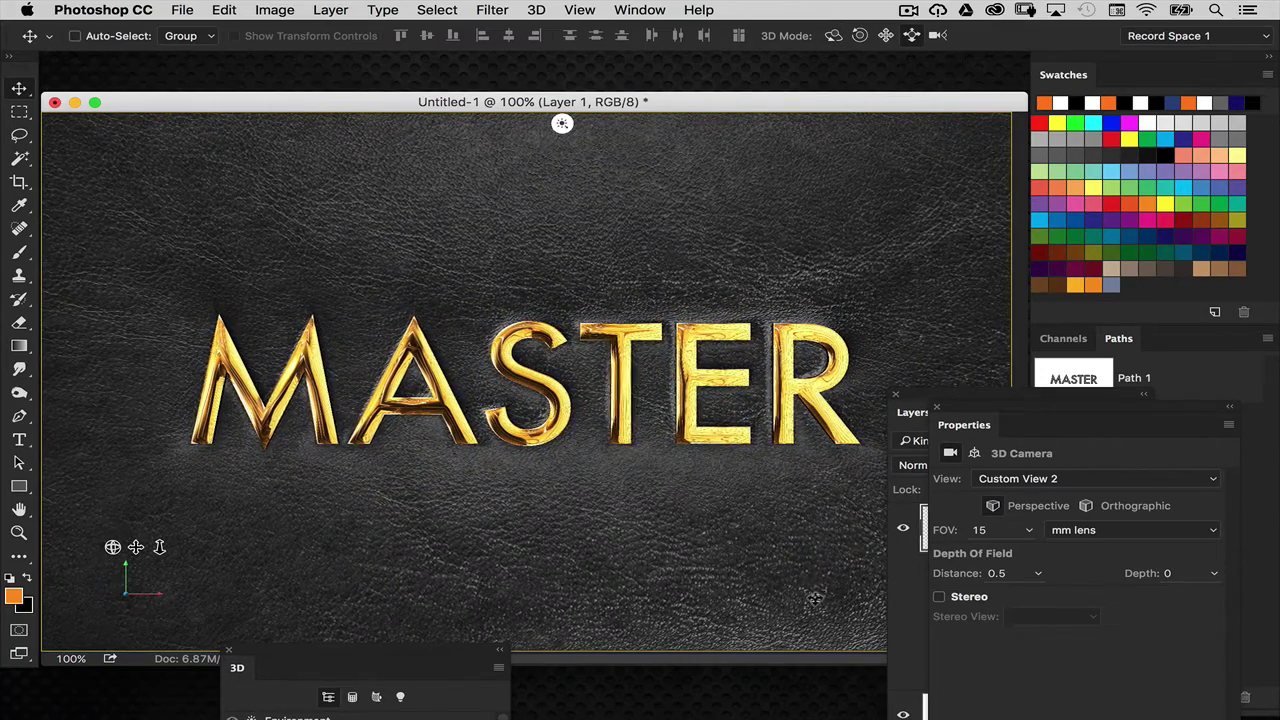
{"action": "left_click", "coordinate": [859, 36]}
{"action": "left_click_drag", "start_coordinate": [872, 225], "coordinate": [809, 153]}
{"action": "left_click", "coordinate": [833, 36]}
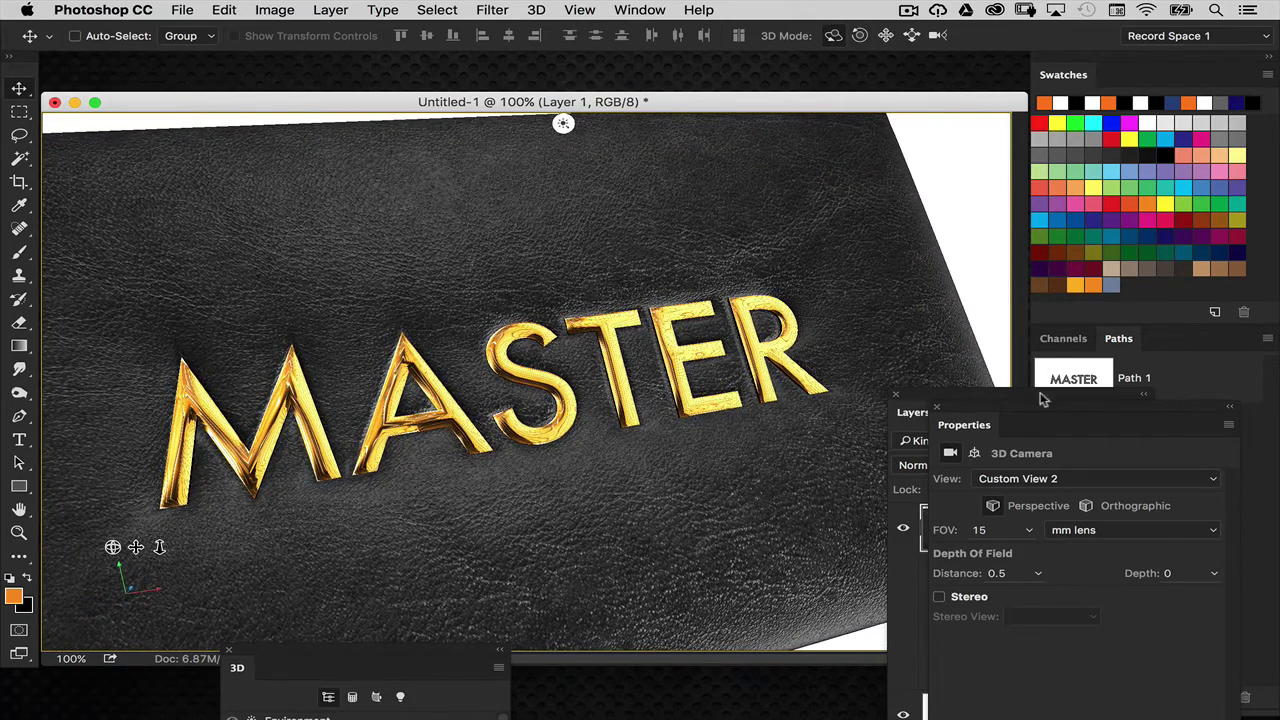
Step: Fill the white Background layer with the black background color, and clear the canvas view afresh
{"action": "left_click_drag", "start_coordinate": [1040, 392], "coordinate": [827, 548]}
{"action": "left_click_drag", "start_coordinate": [1043, 424], "coordinate": [799, 608]}
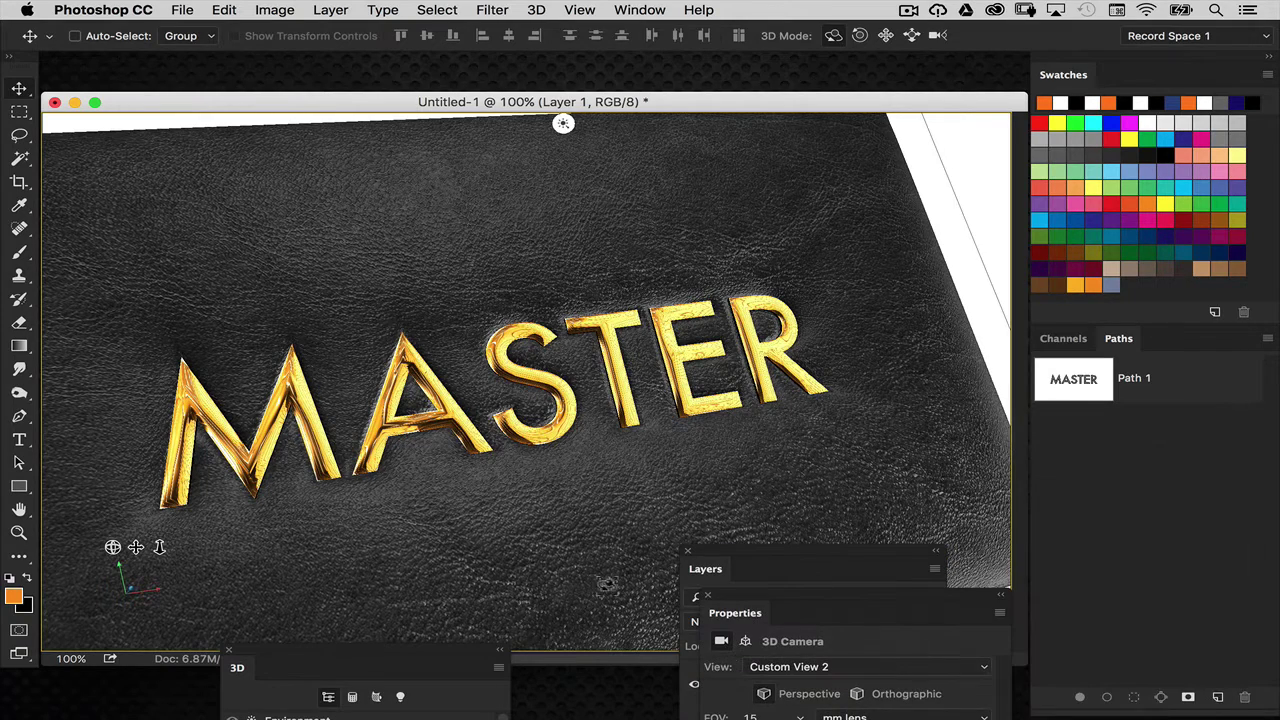
{"action": "left_click_drag", "start_coordinate": [426, 651], "coordinate": [892, 244]}
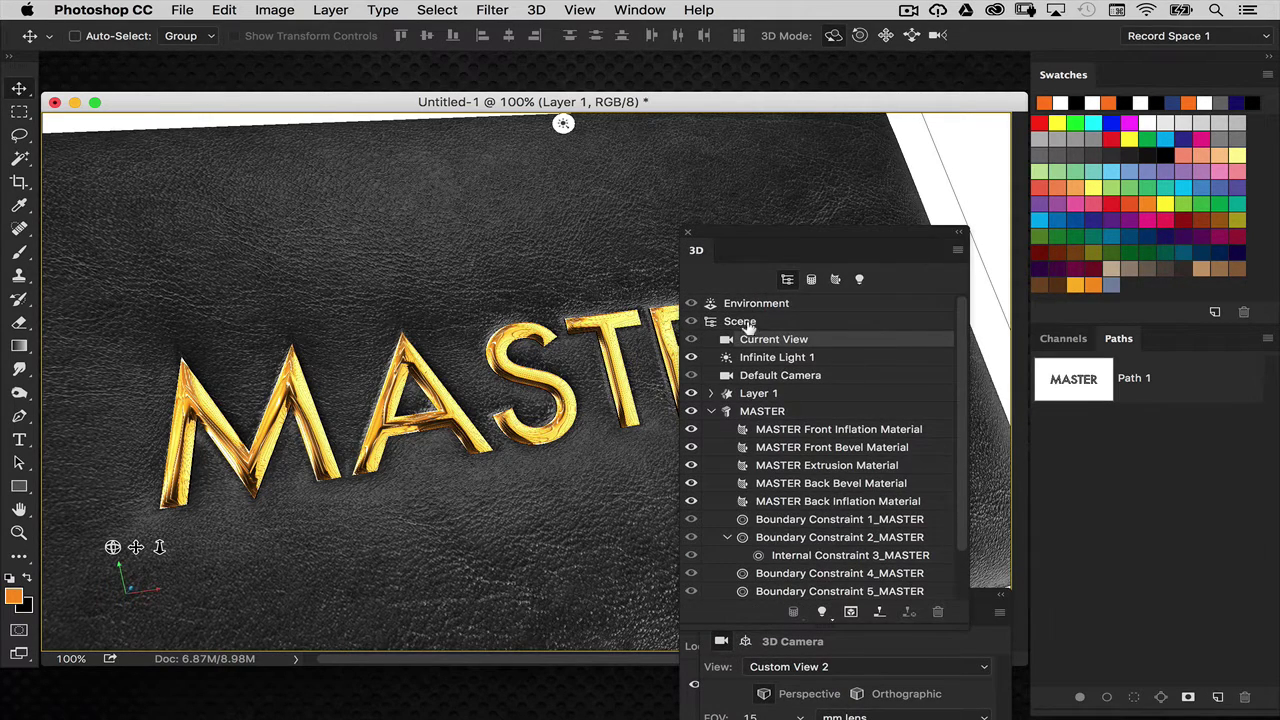
{"action": "left_click_drag", "start_coordinate": [793, 247], "coordinate": [970, 312]}
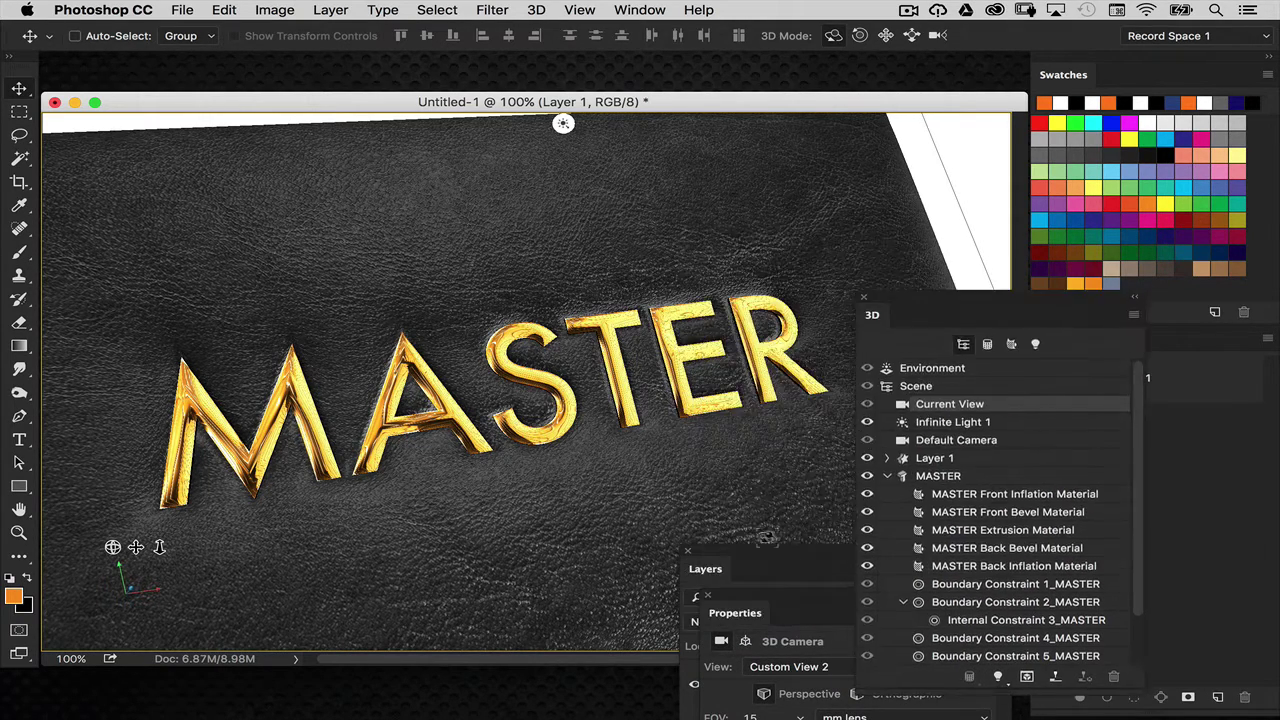
{"action": "left_click_drag", "start_coordinate": [734, 649], "coordinate": [831, 221]}
{"action": "left_click", "coordinate": [848, 524]}
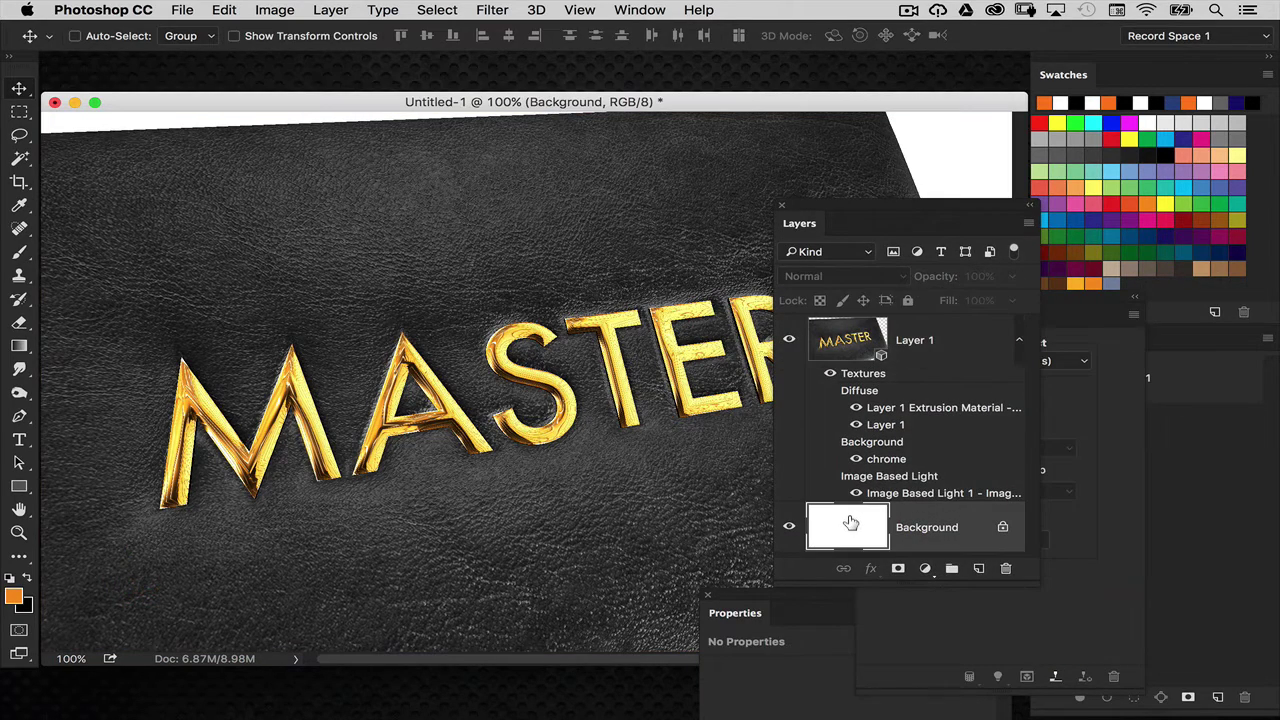
{"action": "key", "text": "super+BackSpace"}
{"action": "left_click_drag", "start_coordinate": [838, 205], "coordinate": [790, 630]}
{"action": "left_click_drag", "start_coordinate": [1022, 306], "coordinate": [1043, 685]}
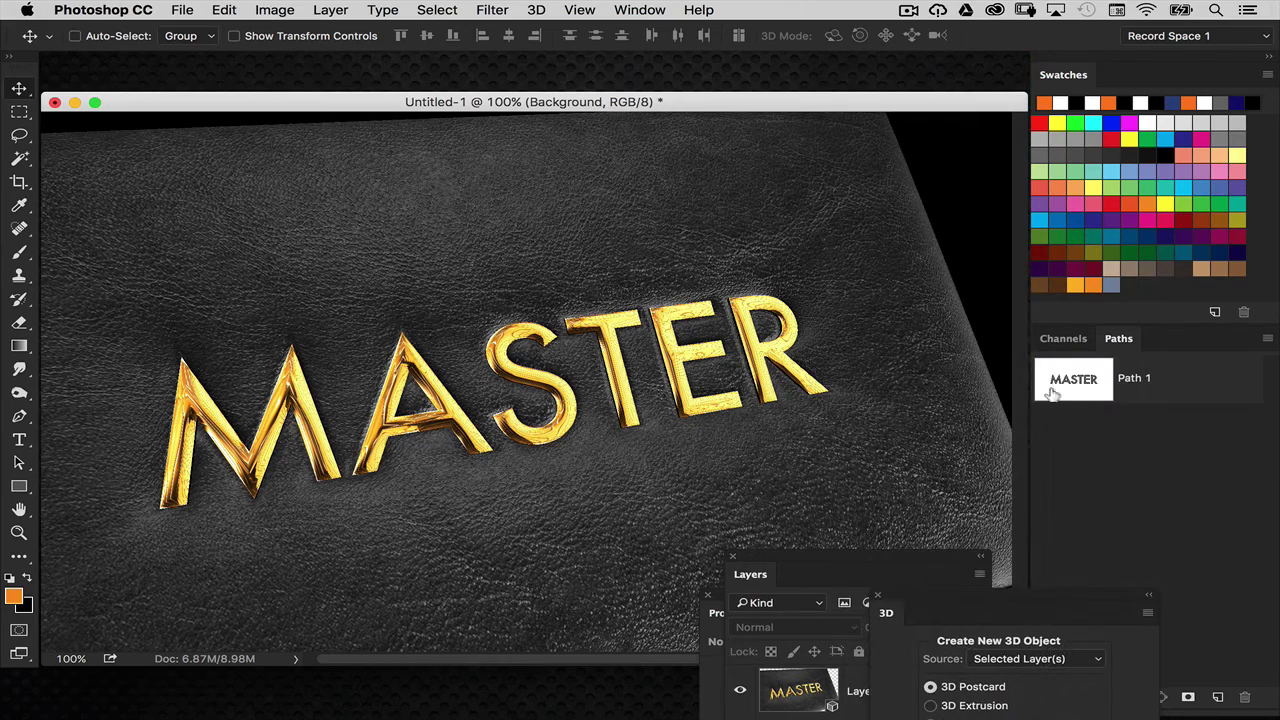
Step: Reselect the 3D layer, move the camera closer, and orbit slightly until the leather covers the empty corner
{"action": "left_click_drag", "start_coordinate": [790, 567], "coordinate": [1006, 460]}
{"action": "left_click", "coordinate": [1000, 580]}
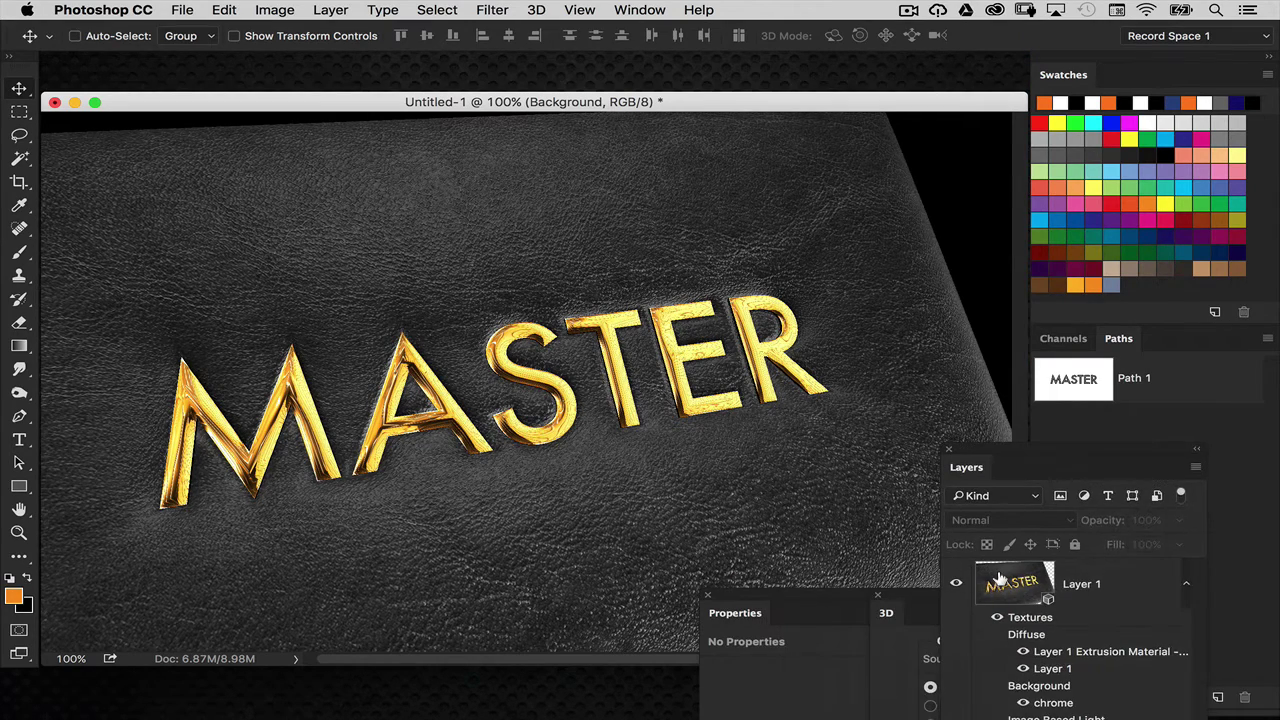
{"action": "left_click", "coordinate": [911, 36]}
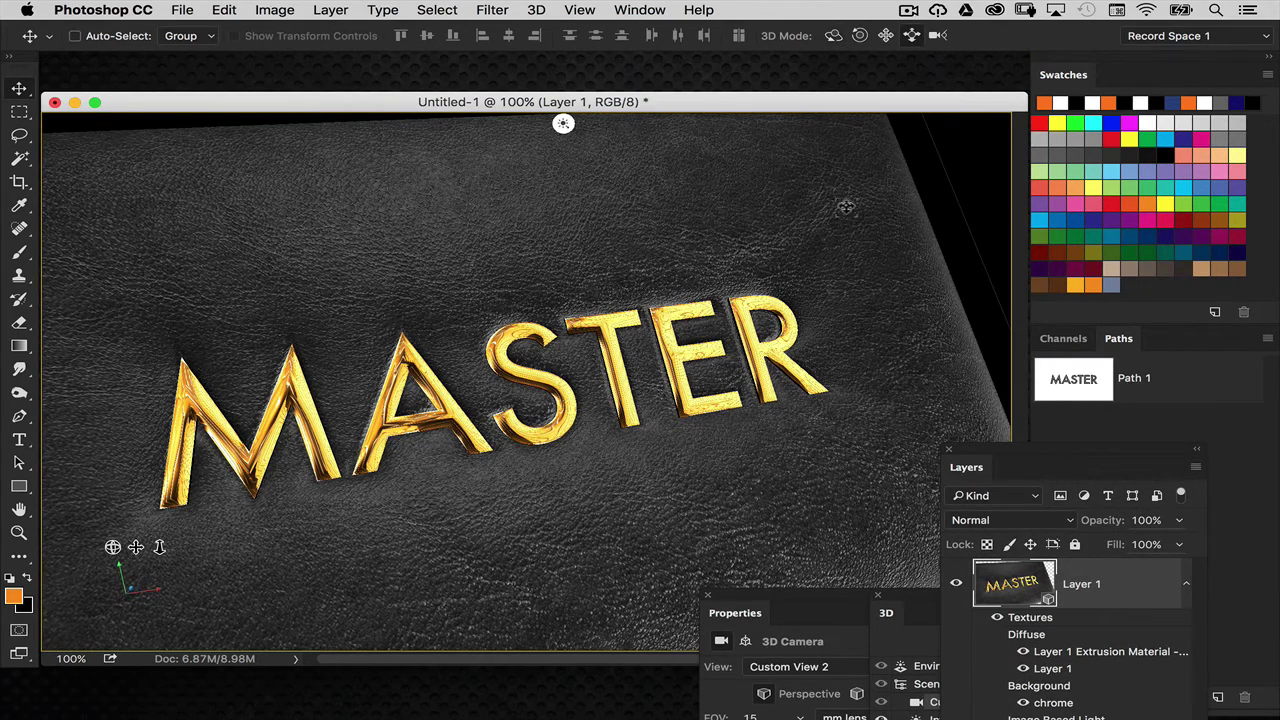
{"action": "left_click_drag", "start_coordinate": [846, 207], "coordinate": [868, 234]}
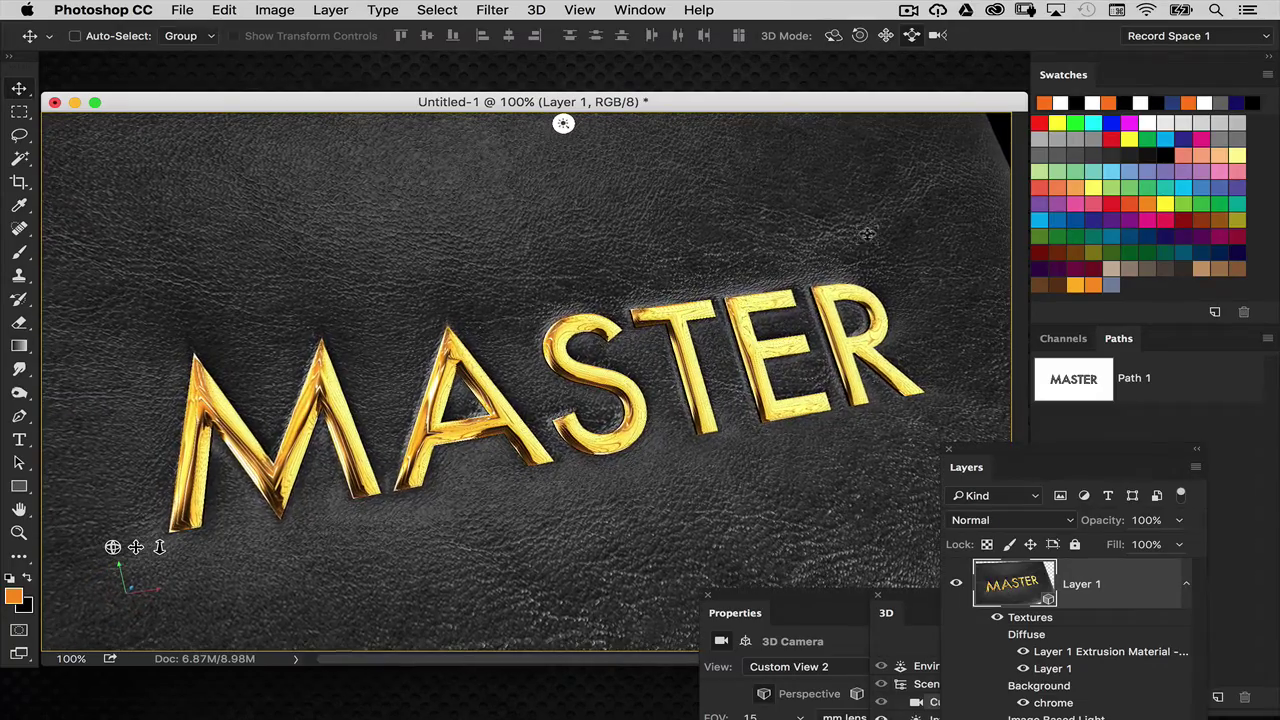
{"action": "left_click", "coordinate": [833, 35]}
{"action": "mouse_move", "coordinate": [800, 168]}
{"action": "left_mouse_down"}
{"action": "mouse_move", "coordinate": [812, 166]}
{"action": "mouse_move", "coordinate": [725, 220]}
{"action": "mouse_move", "coordinate": [806, 166]}
{"action": "left_mouse_up"}
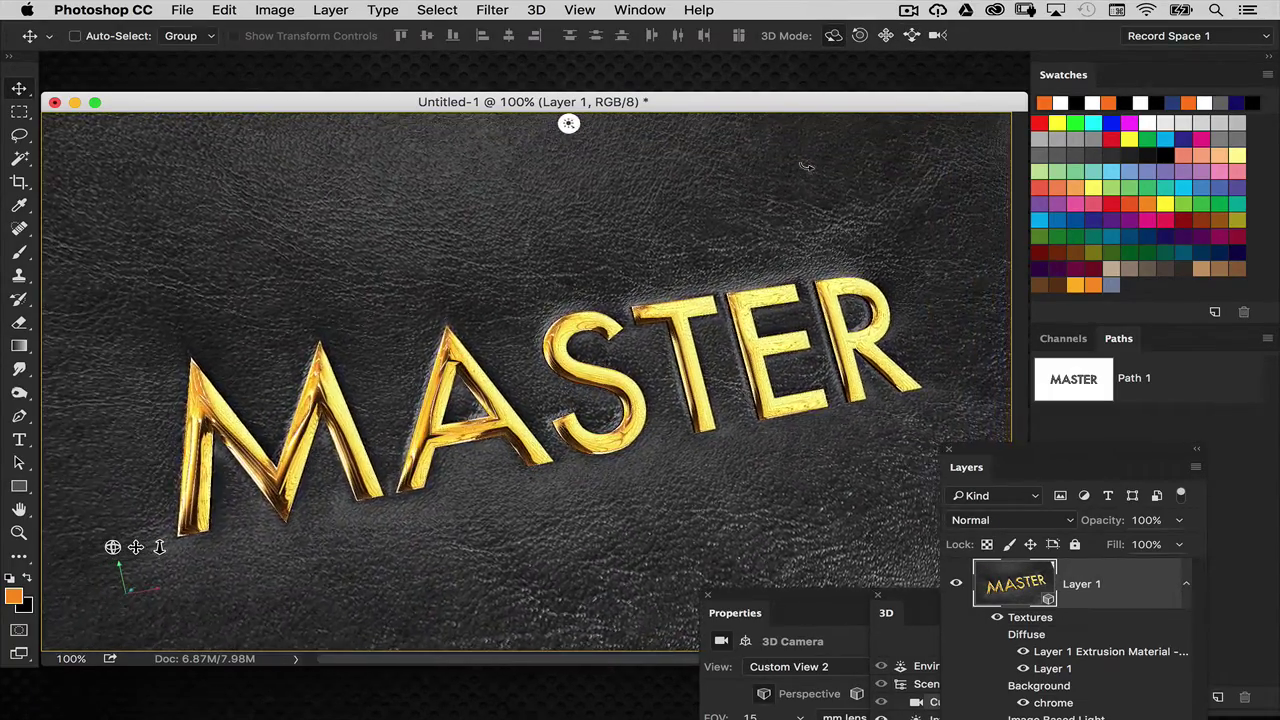
Step: Select the scene's environment and slightly rotate its image-based light over the lettering
{"action": "left_click_drag", "start_coordinate": [1008, 450], "coordinate": [967, 657]}
{"action": "left_click", "coordinate": [967, 662]}
{"action": "left_click_drag", "start_coordinate": [957, 600], "coordinate": [980, 252]}
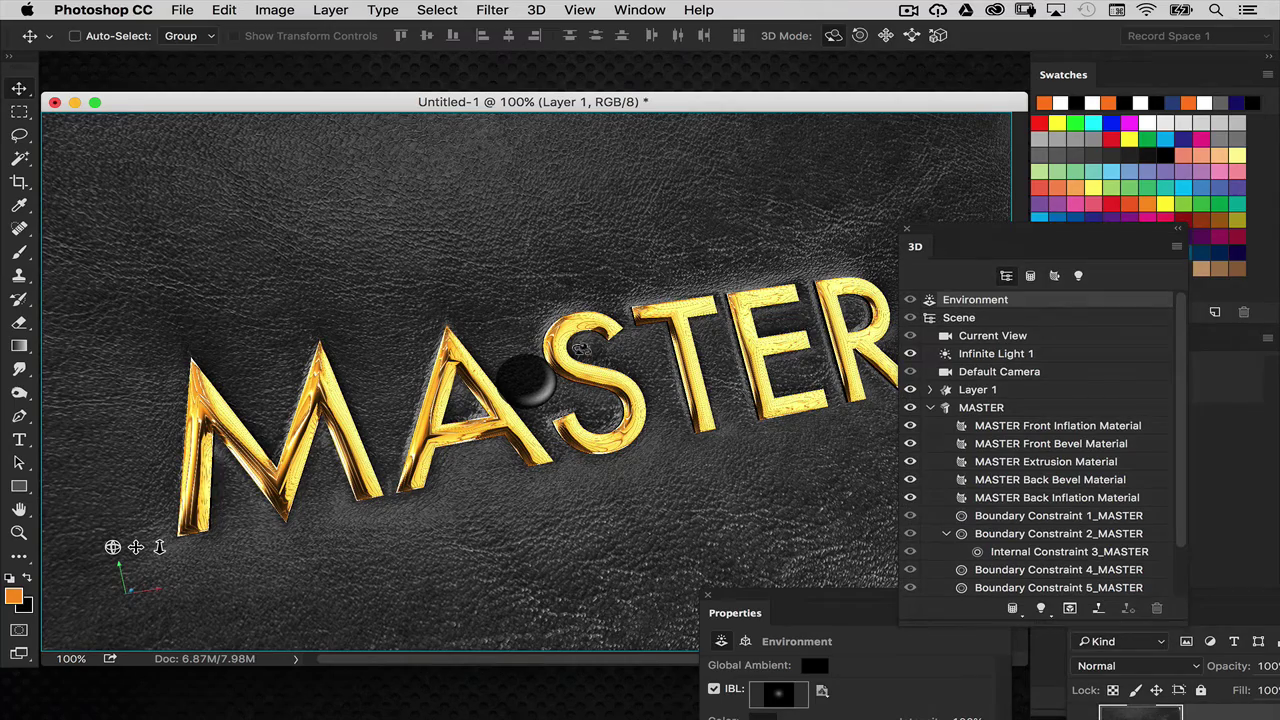
{"action": "mouse_move", "coordinate": [596, 322]}
{"action": "left_mouse_down"}
{"action": "mouse_move", "coordinate": [540, 264]}
{"action": "mouse_move", "coordinate": [593, 278]}
{"action": "mouse_move", "coordinate": [582, 296]}
{"action": "mouse_move", "coordinate": [594, 300]}
{"action": "left_mouse_up"}
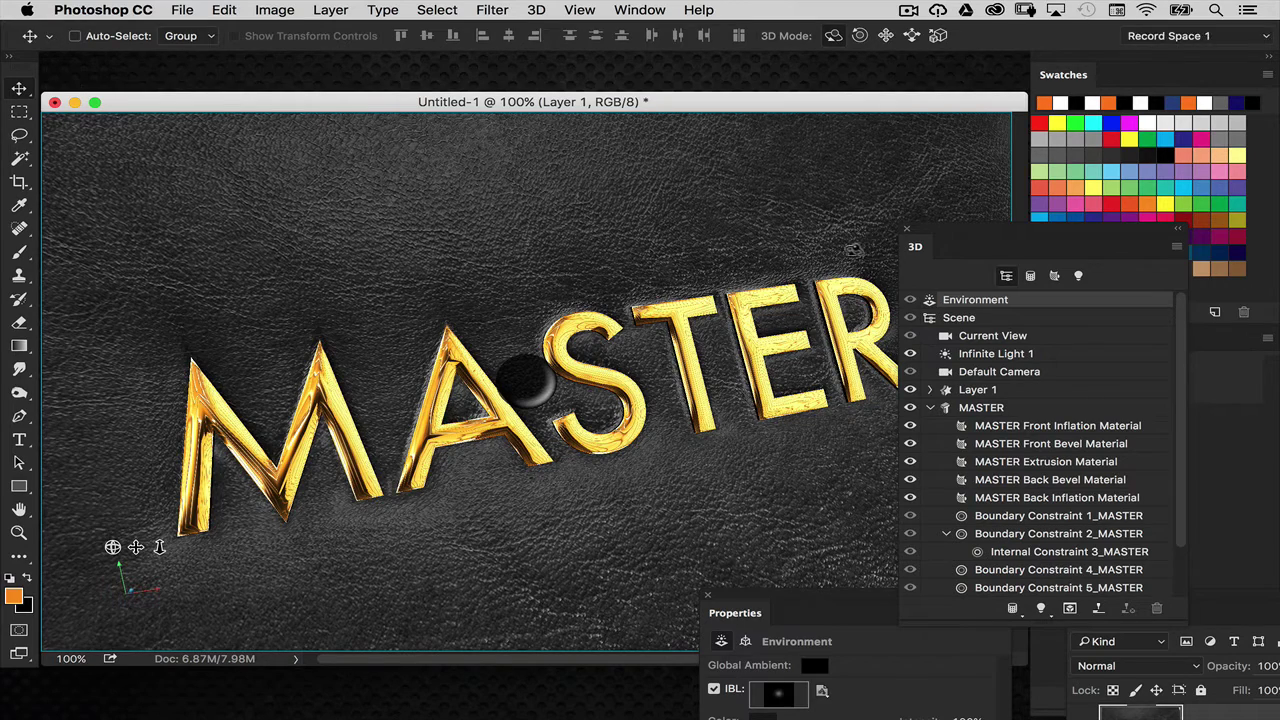
Step: Change the scene's infinite light to a Point light and move it to the current view
{"action": "key", "text": "super+minus"}
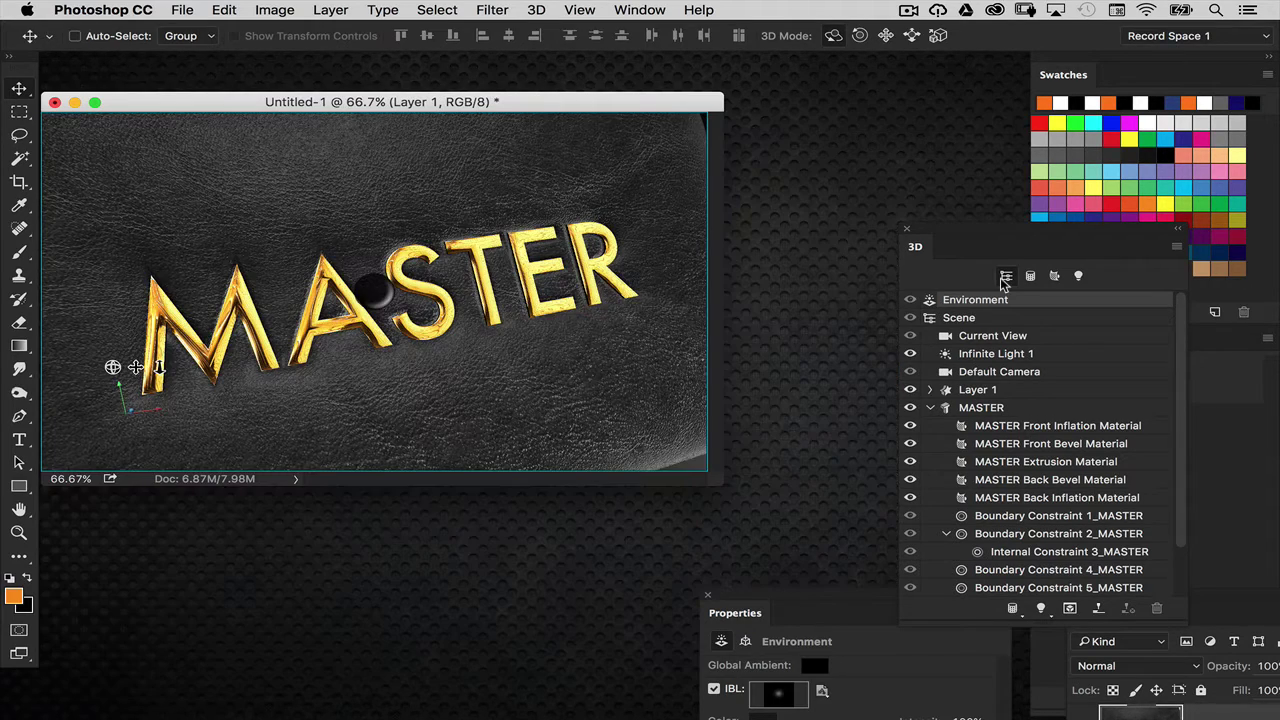
{"action": "left_click", "coordinate": [1078, 275]}
{"action": "left_click_drag", "start_coordinate": [1033, 226], "coordinate": [817, 127]}
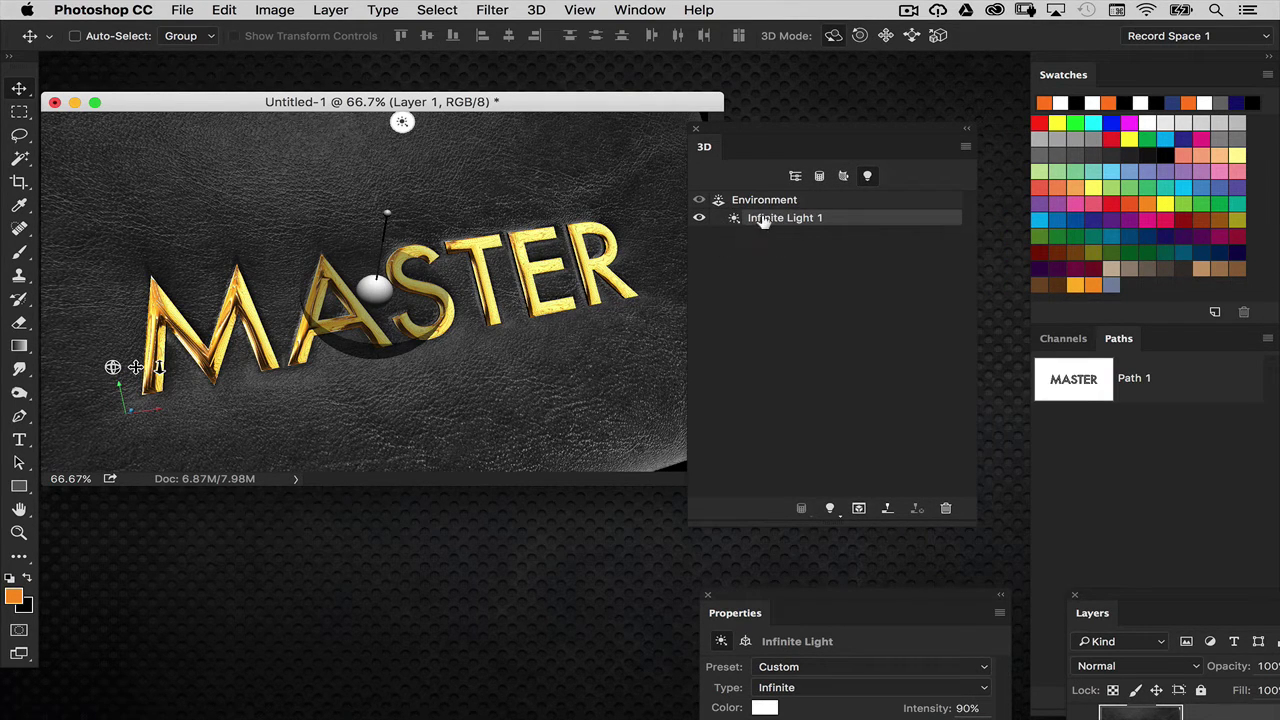
{"action": "left_click_drag", "start_coordinate": [780, 588], "coordinate": [477, 379]}
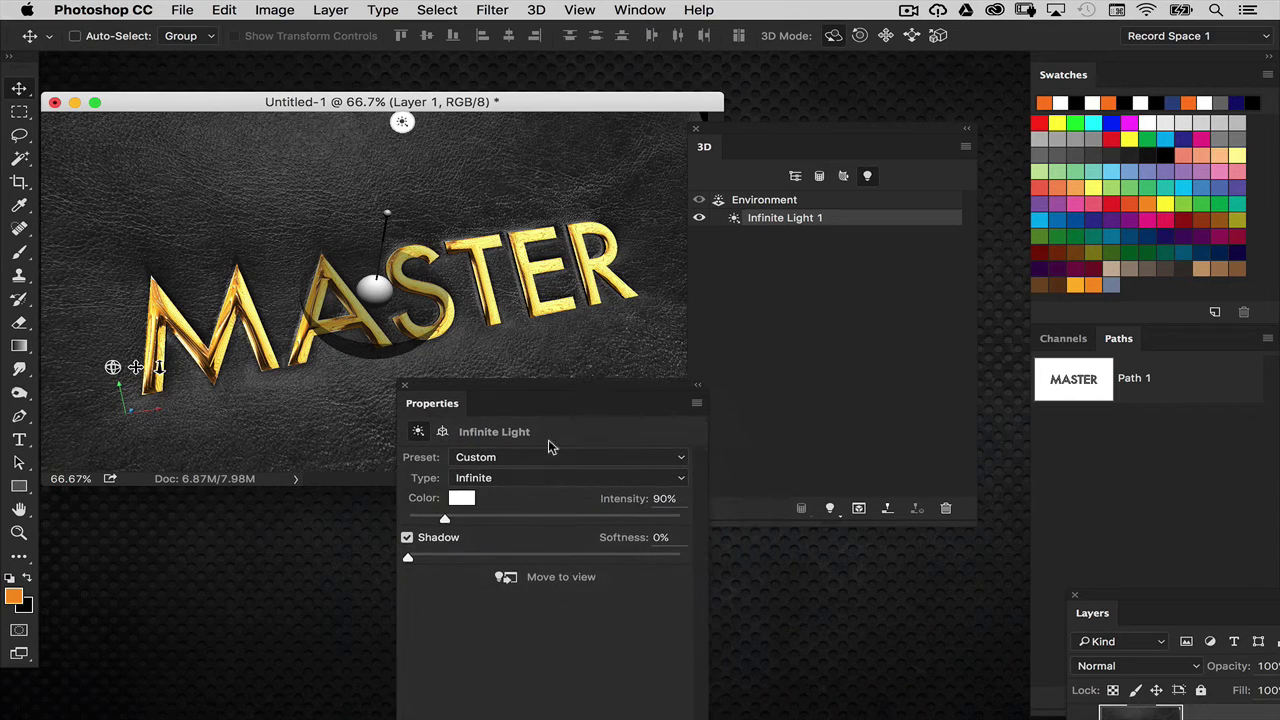
{"action": "left_click_drag", "start_coordinate": [577, 394], "coordinate": [575, 543]}
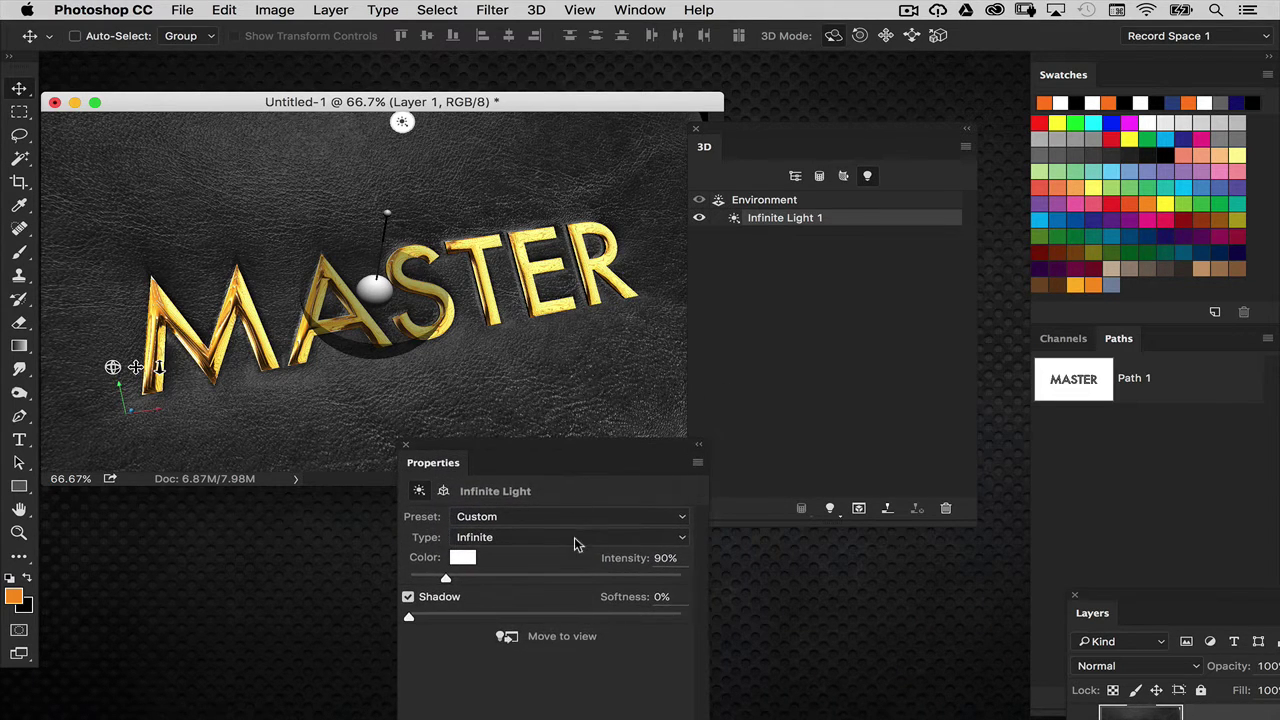
{"action": "left_click", "coordinate": [543, 541]}
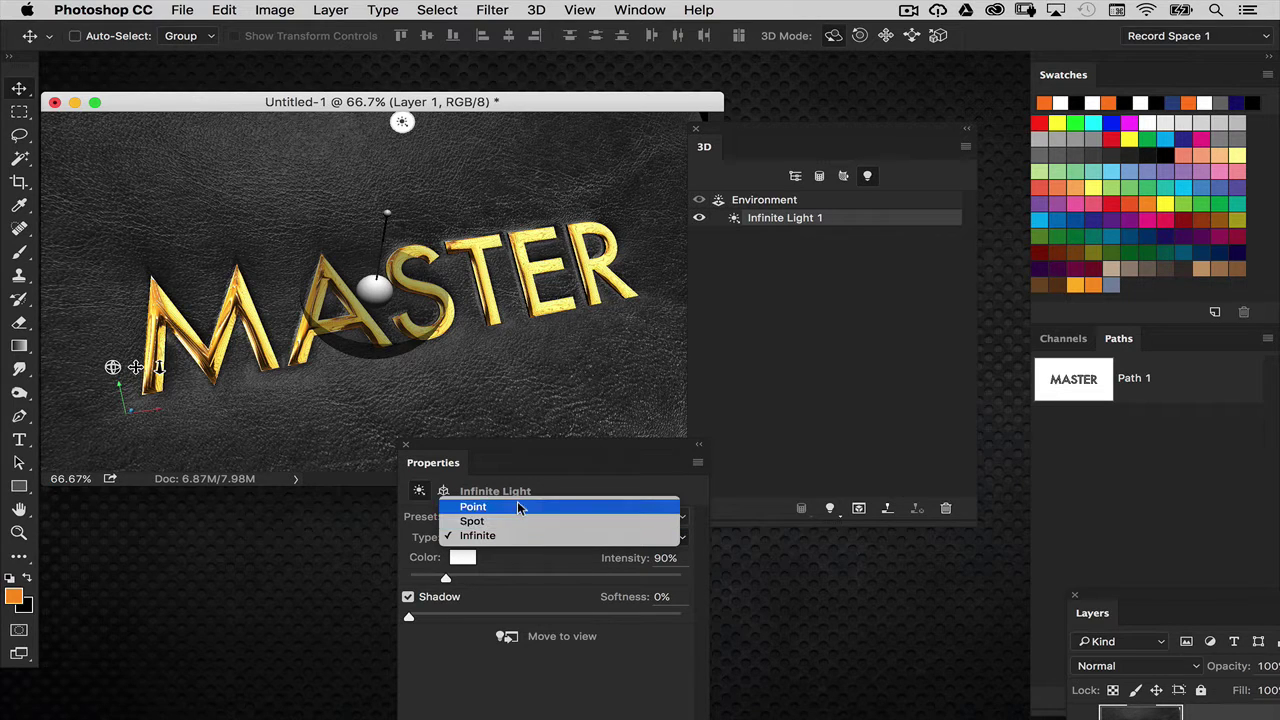
{"action": "left_click", "coordinate": [520, 507]}
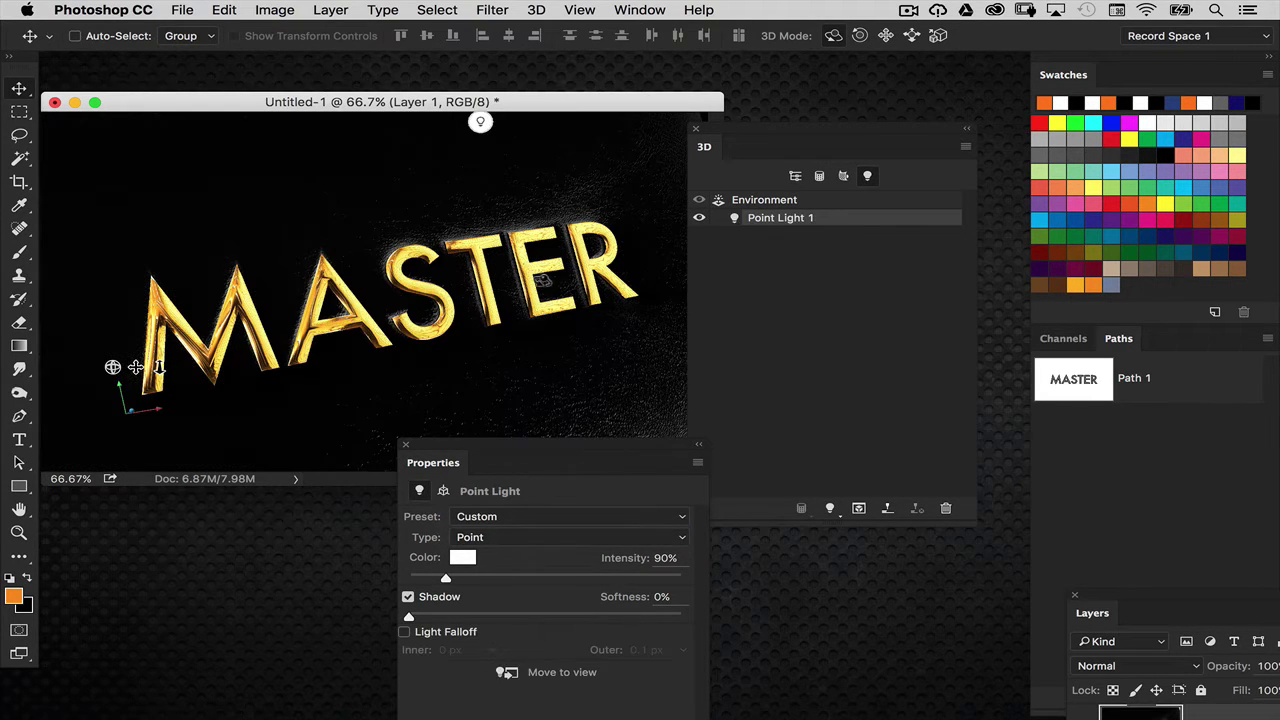
{"action": "left_click", "coordinate": [507, 672]}
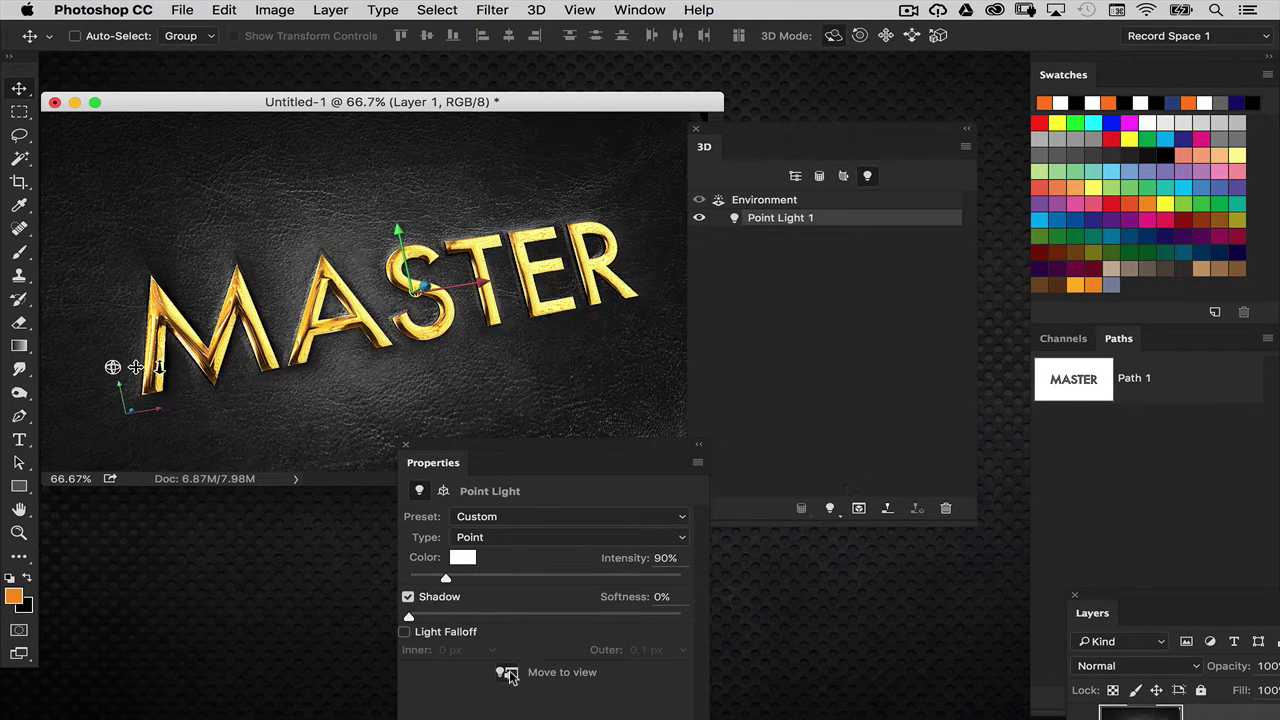
Step: Shift the point light upward so its glow falls on the leather above the lettering, and fine-tune its distance
{"action": "left_click_drag", "start_coordinate": [752, 133], "coordinate": [775, 243]}
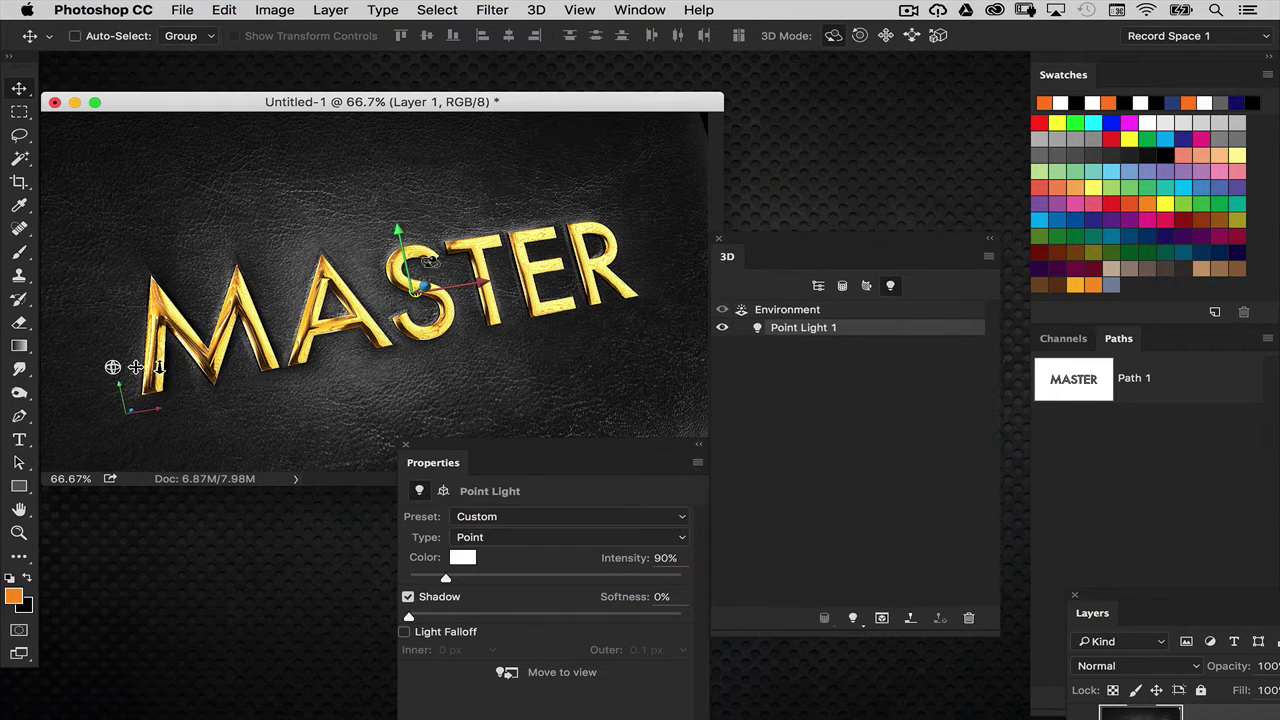
{"action": "left_click", "coordinate": [885, 35]}
{"action": "left_click_drag", "start_coordinate": [474, 337], "coordinate": [567, 152]}
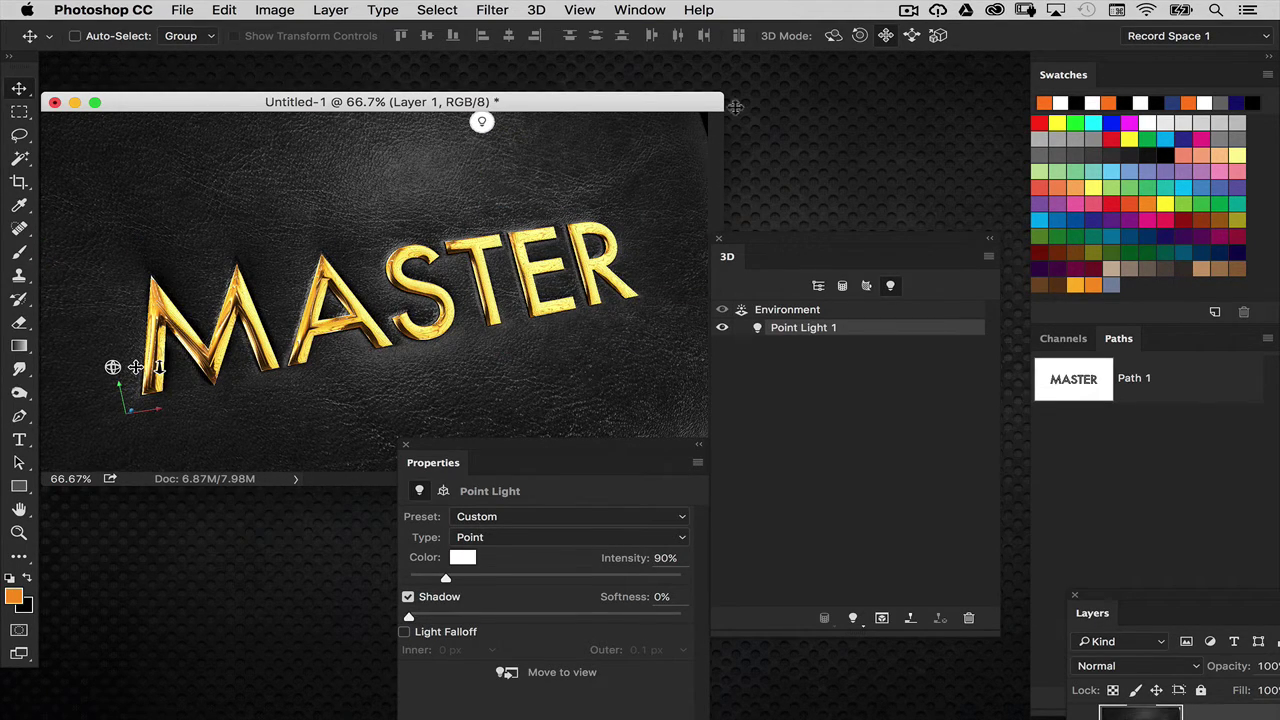
{"action": "left_click_drag", "start_coordinate": [660, 187], "coordinate": [686, 180]}
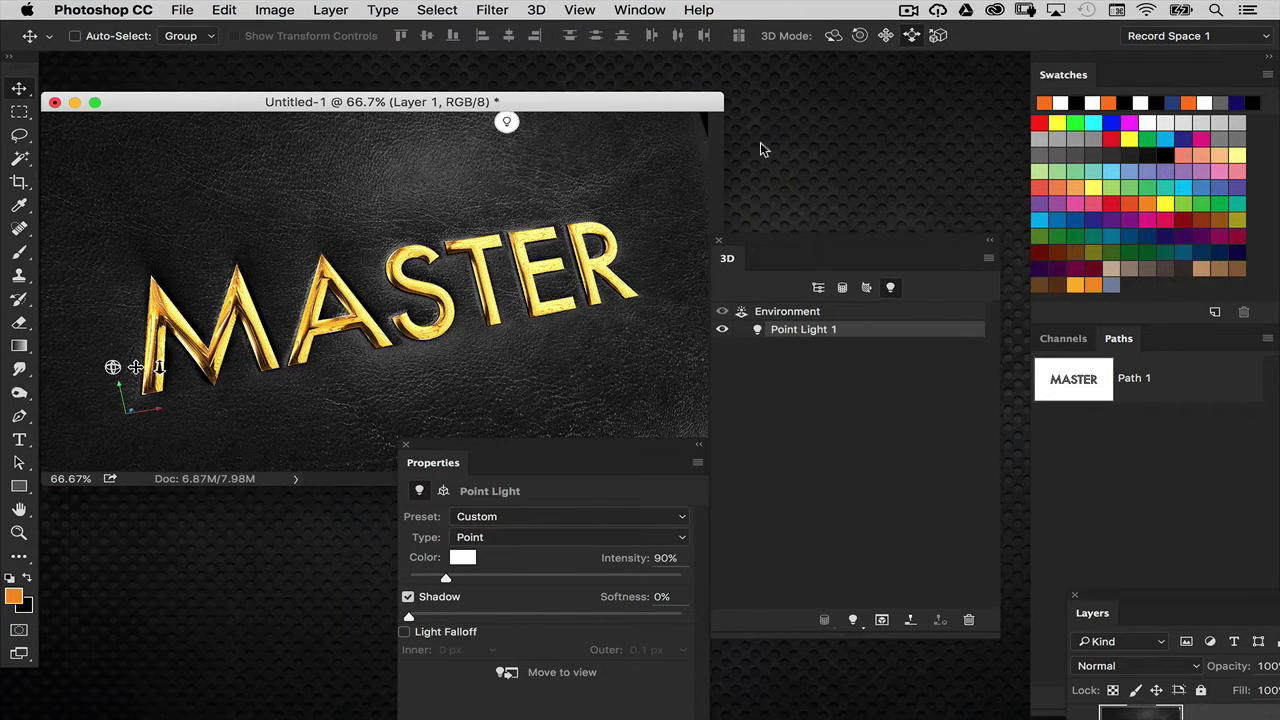
Step: Select the current view camera and orbit it slightly to refine the angle on the lettering
{"action": "left_click_drag", "start_coordinate": [702, 103], "coordinate": [726, 101]}
{"action": "left_click", "coordinate": [816, 288]}
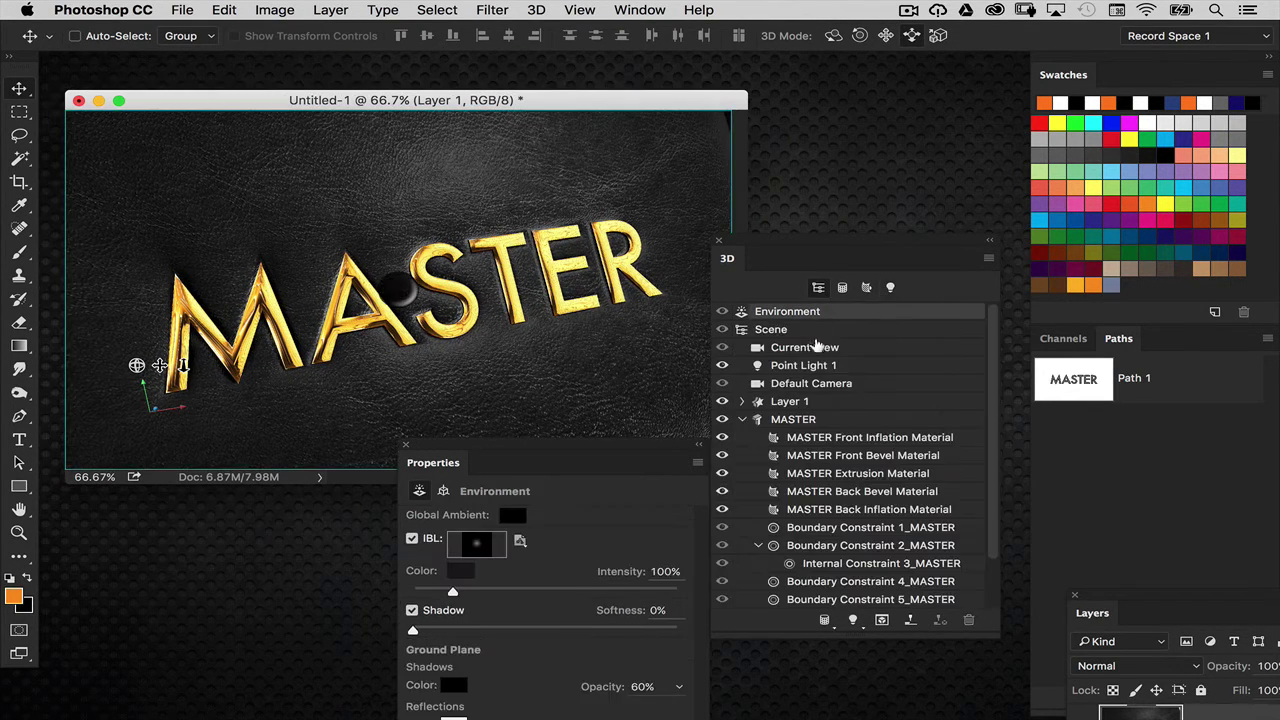
{"action": "left_click", "coordinate": [815, 347]}
{"action": "left_click", "coordinate": [833, 35]}
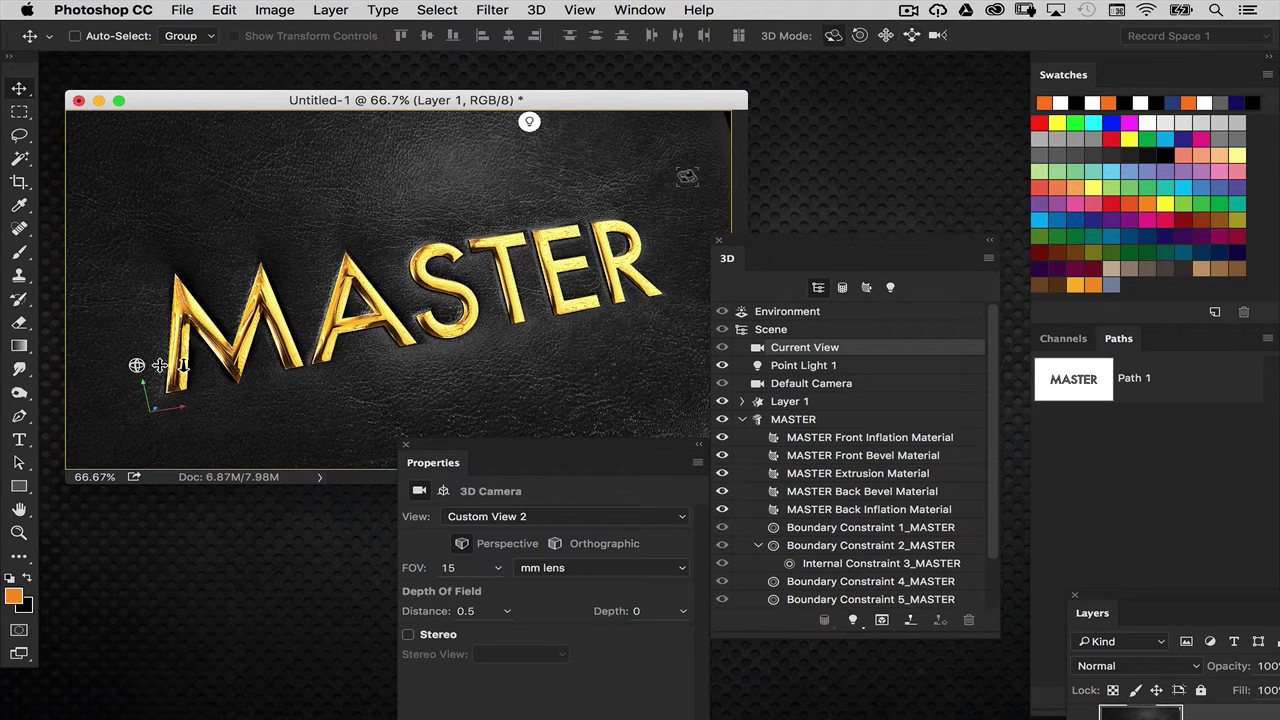
{"action": "left_click_drag", "start_coordinate": [688, 177], "coordinate": [673, 146]}
{"action": "left_click", "coordinate": [885, 35]}
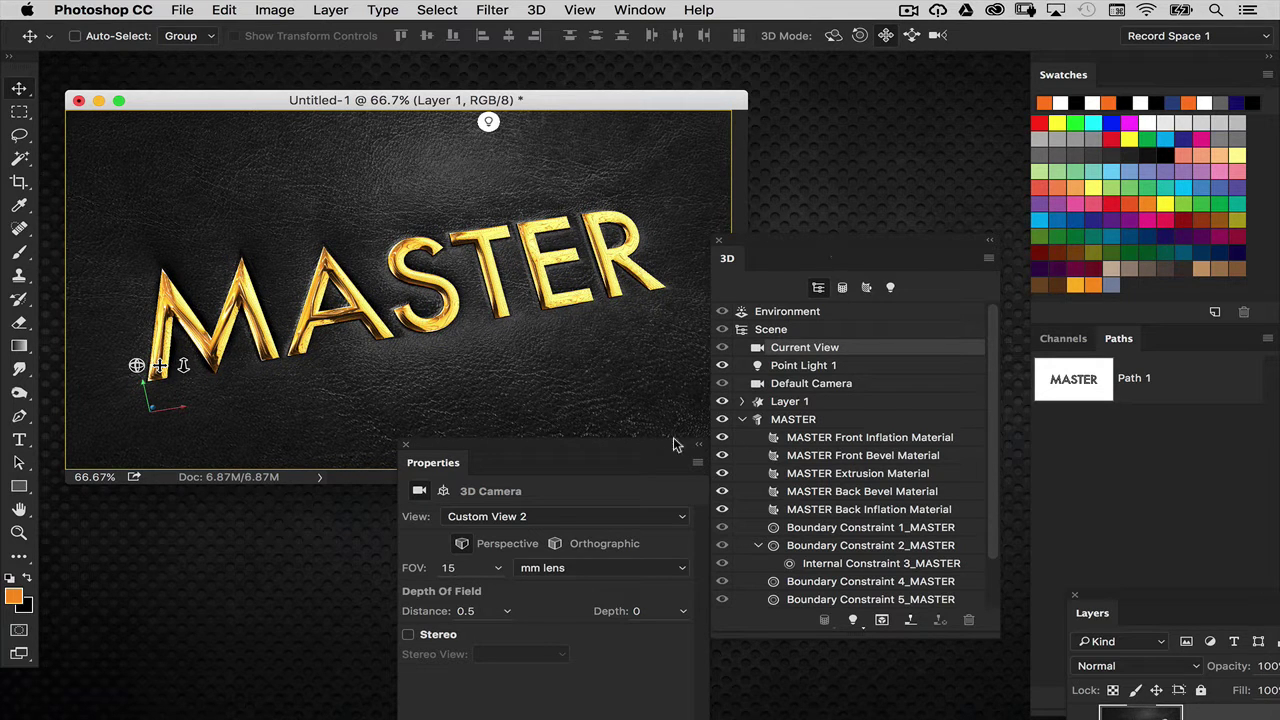
Step: Uncover the whole image and run a test render of the 3D layer
{"action": "left_click_drag", "start_coordinate": [676, 447], "coordinate": [693, 484]}
{"action": "left_click_drag", "start_coordinate": [780, 240], "coordinate": [892, 423]}
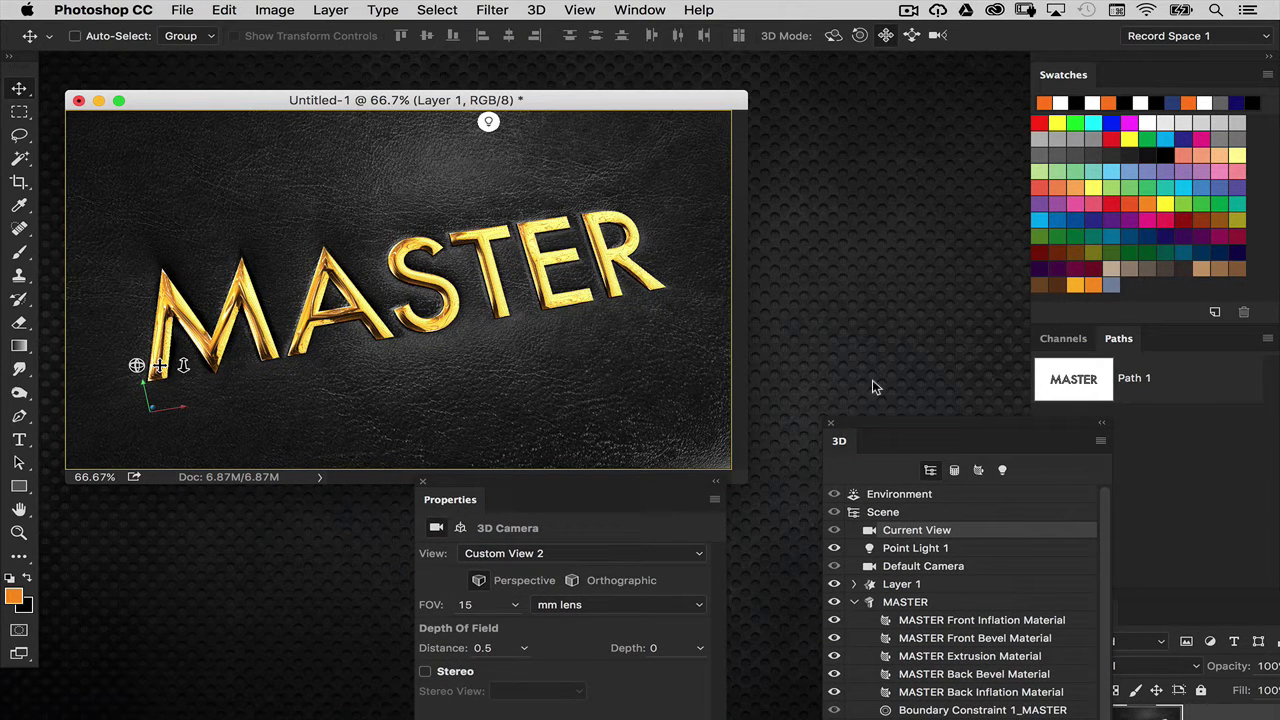
{"action": "key", "text": "alt+shift+super+r"}
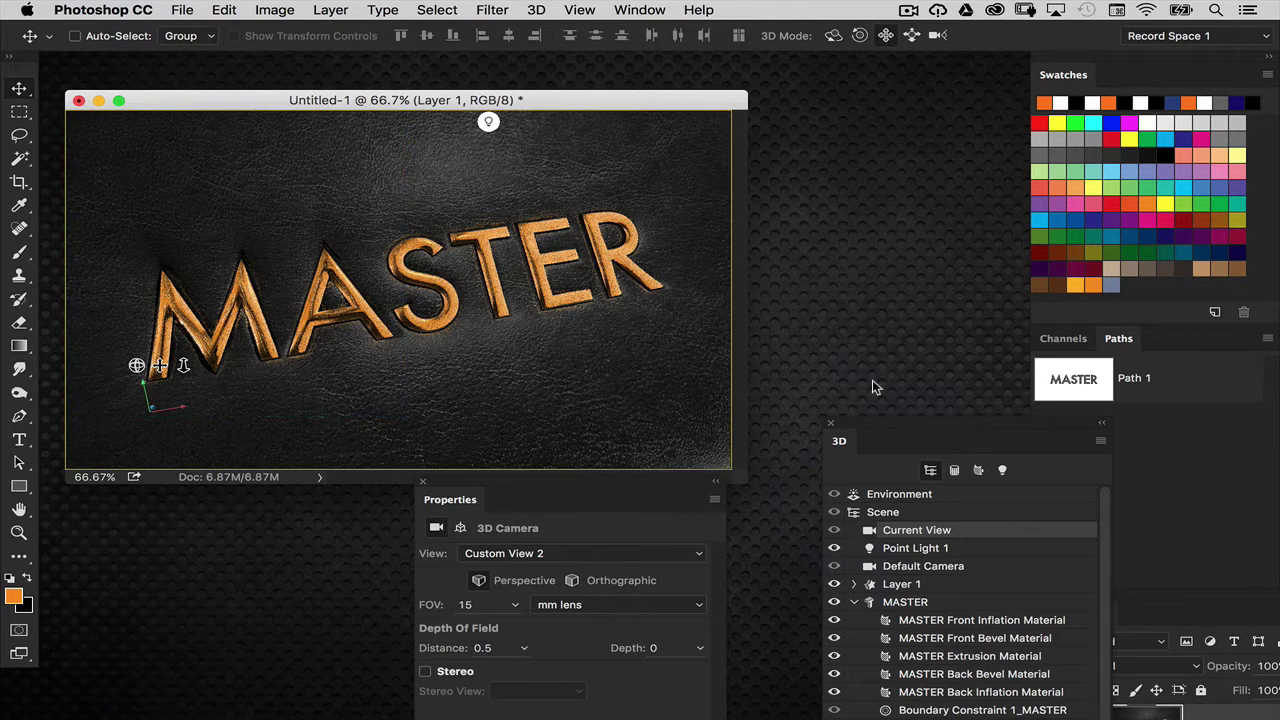
Step: Set the point light's intensity to 115%
{"action": "left_click_drag", "start_coordinate": [891, 441], "coordinate": [810, 276]}
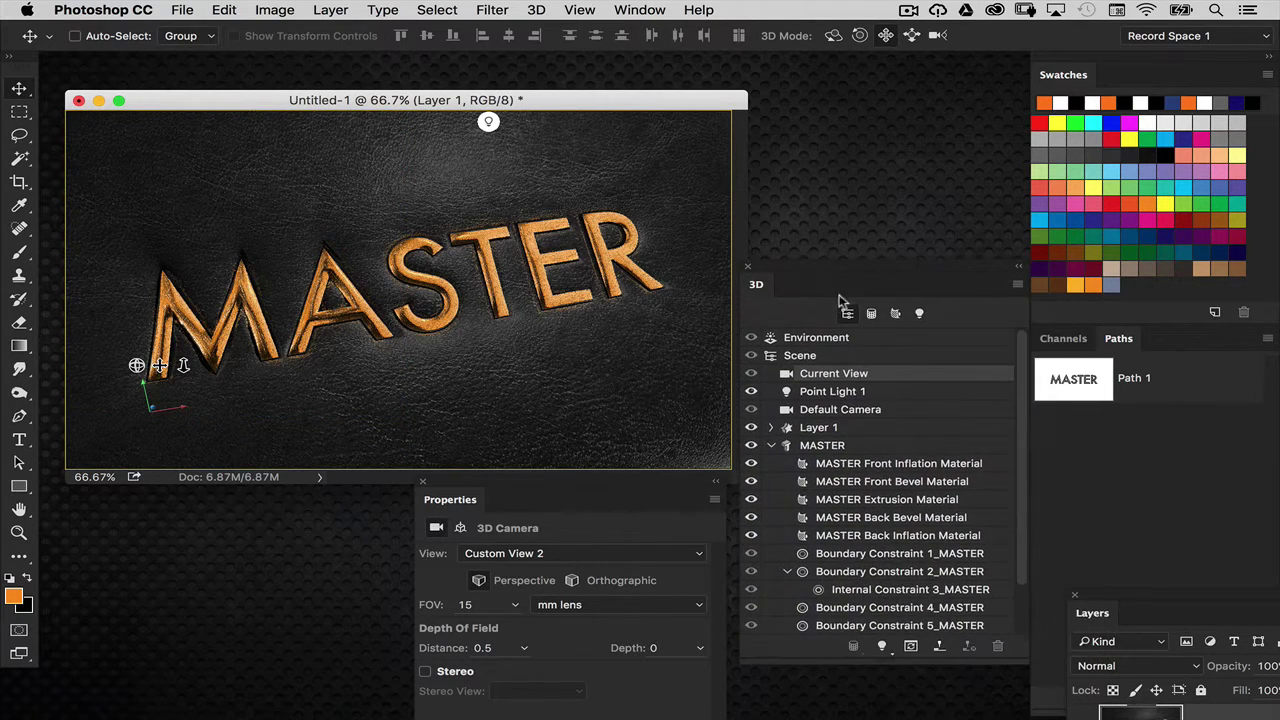
{"action": "left_click", "coordinate": [921, 313]}
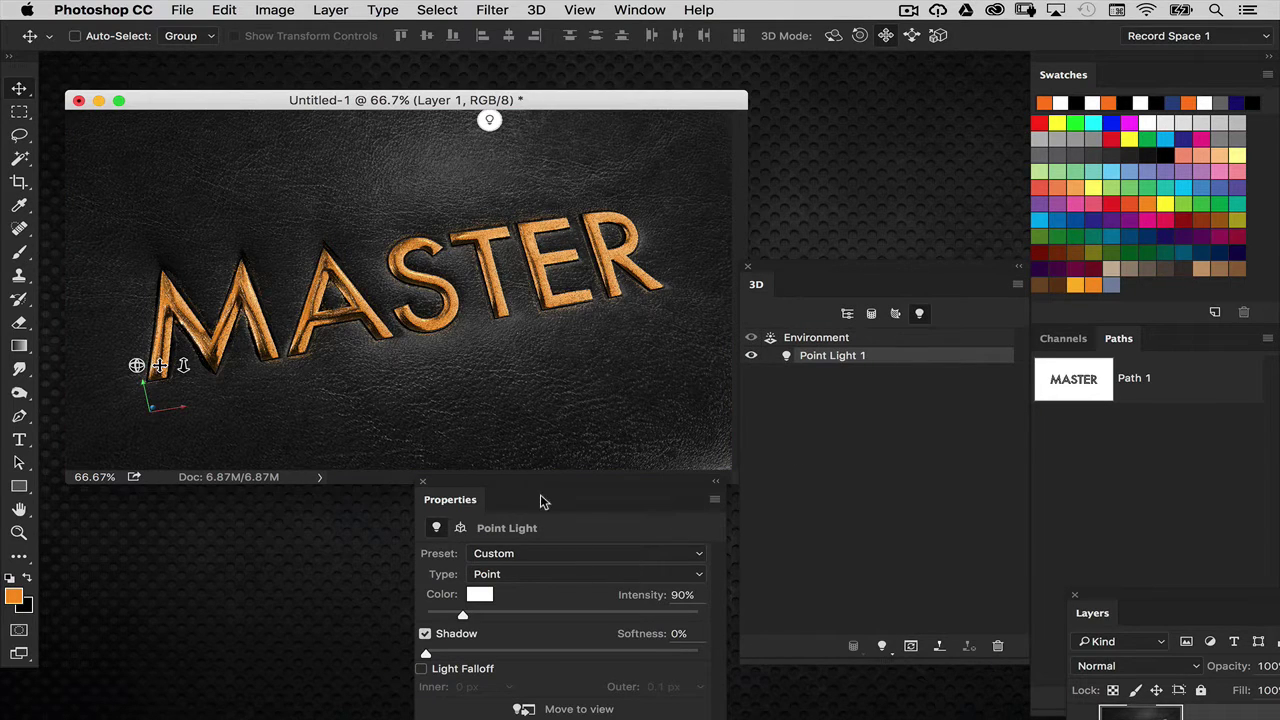
{"action": "left_click_drag", "start_coordinate": [542, 482], "coordinate": [598, 373]}
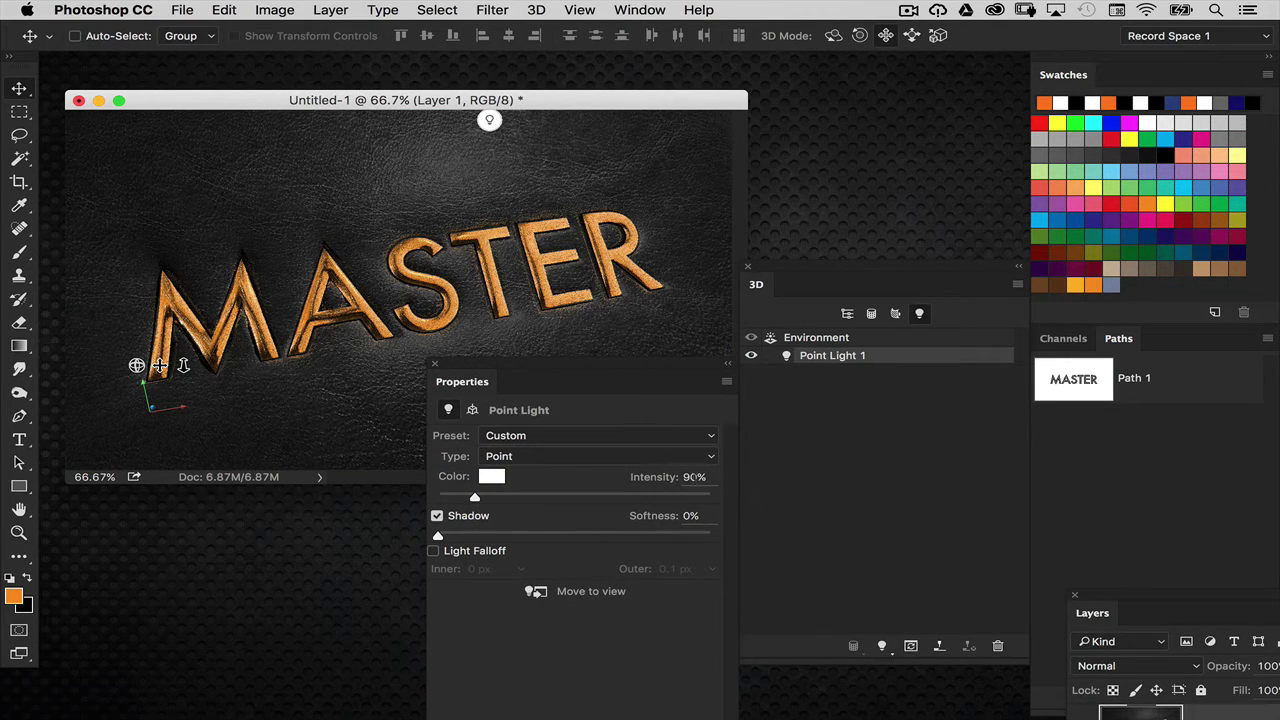
{"action": "left_click", "coordinate": [712, 477]}
{"action": "type", "text": "115"}
{"action": "key", "text": "Return"}
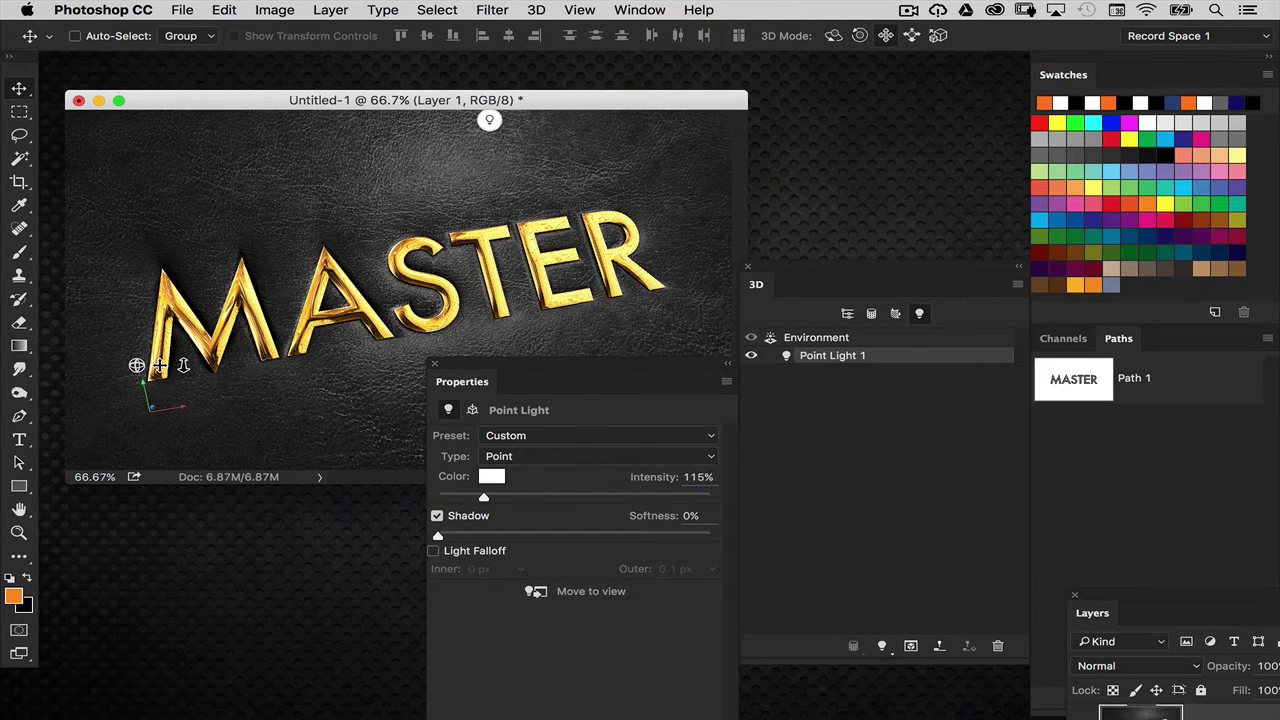
Step: Set the environment's image-based light intensity to 110% and render the 3D layer
{"action": "left_click", "coordinate": [818, 337]}
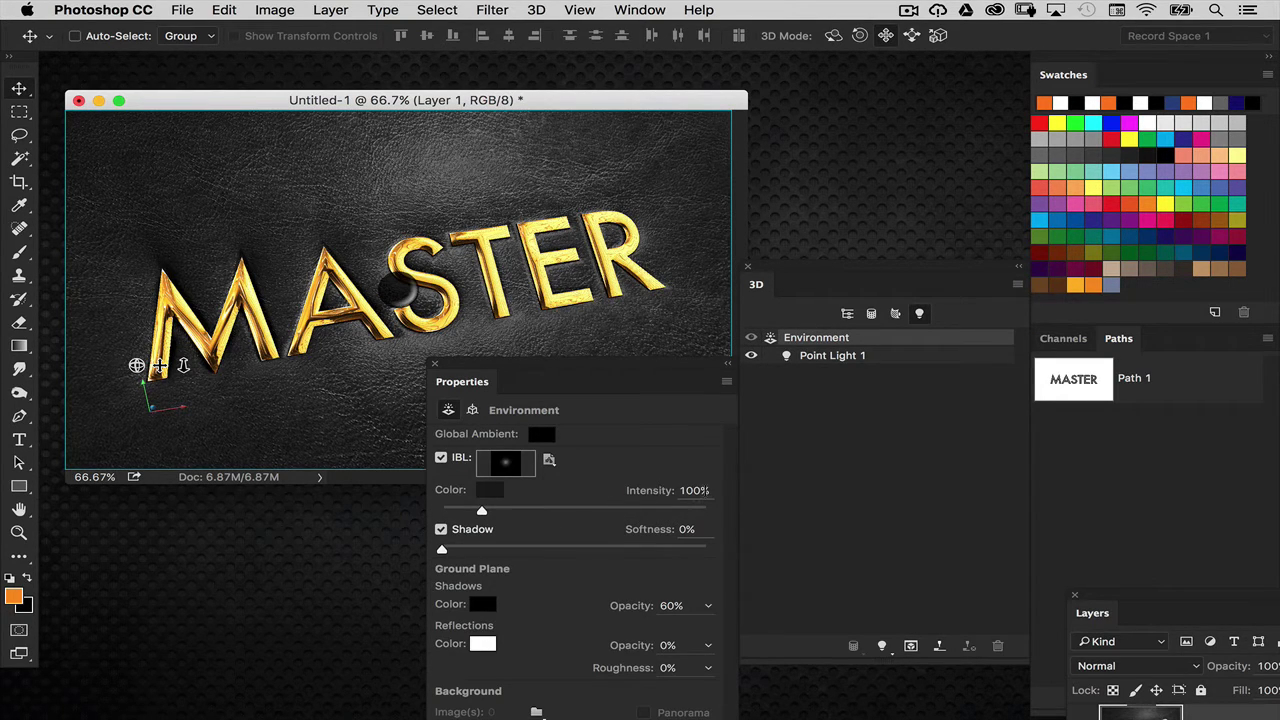
{"action": "key", "text": "Return"}
{"action": "type", "text": "110"}
{"action": "left_click_drag", "start_coordinate": [634, 363], "coordinate": [650, 520]}
{"action": "key", "text": "super+alt+shift+r"}
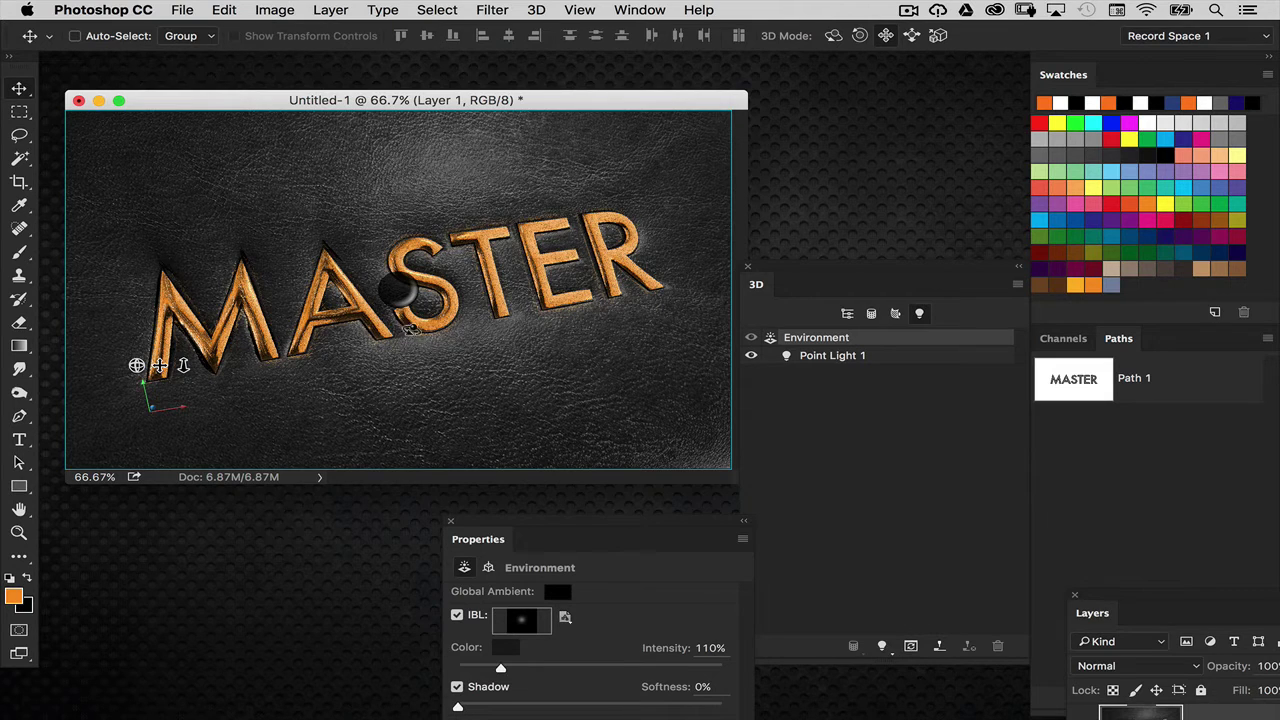
Step: Offset the chrome.jpg environment texture on the MASTER front inflation material by -42.86% in U/X and -47.25% in V/Y, applying it to matching textures
{"action": "left_click", "coordinate": [847, 313]}
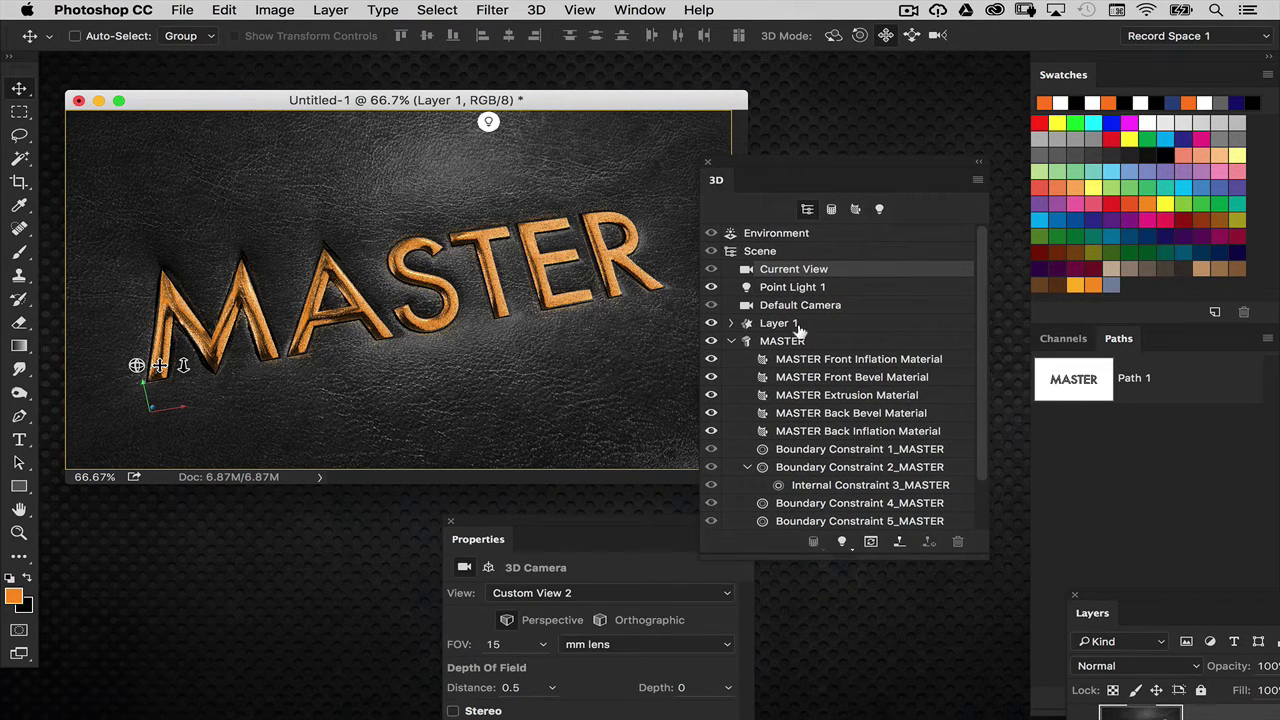
{"action": "left_click", "coordinate": [803, 358]}
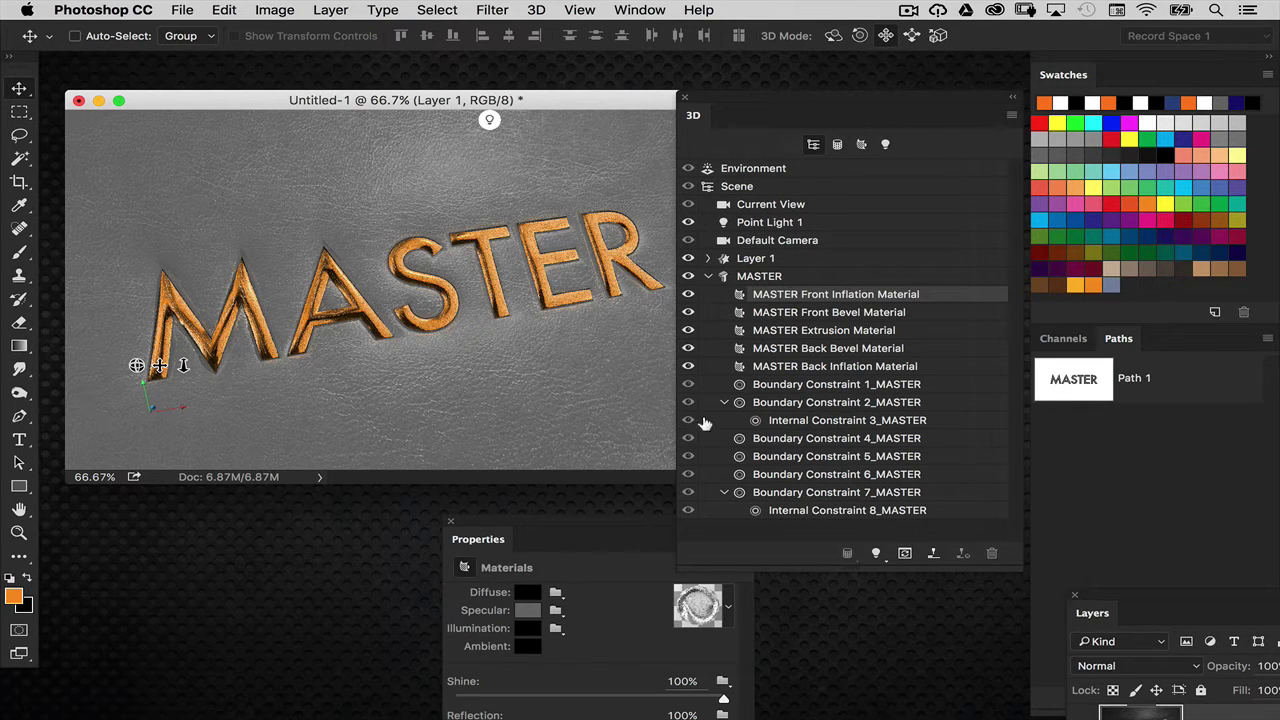
{"action": "left_click_drag", "start_coordinate": [599, 530], "coordinate": [921, 157]}
{"action": "left_click", "coordinate": [644, 636]}
{"action": "left_click", "coordinate": [556, 263]}
{"action": "left_click", "coordinate": [1008, 529]}
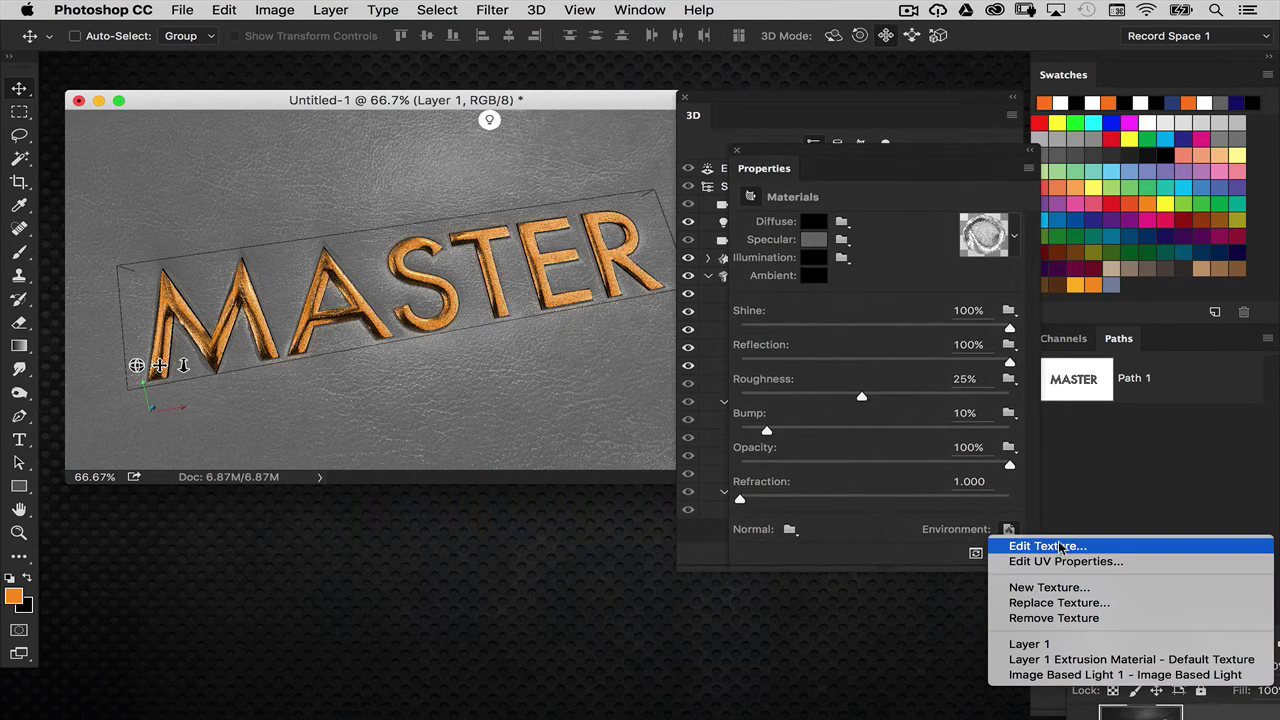
{"action": "left_click", "coordinate": [1104, 563]}
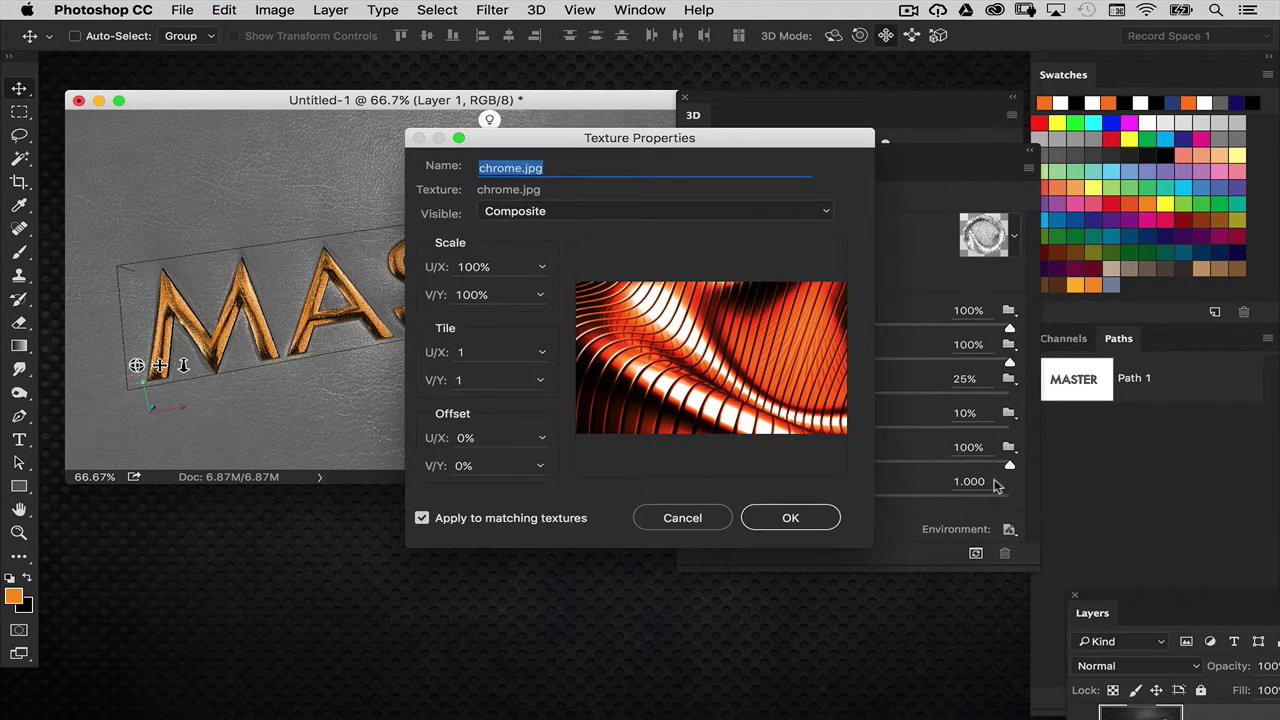
{"action": "left_click_drag", "start_coordinate": [638, 140], "coordinate": [950, 170]}
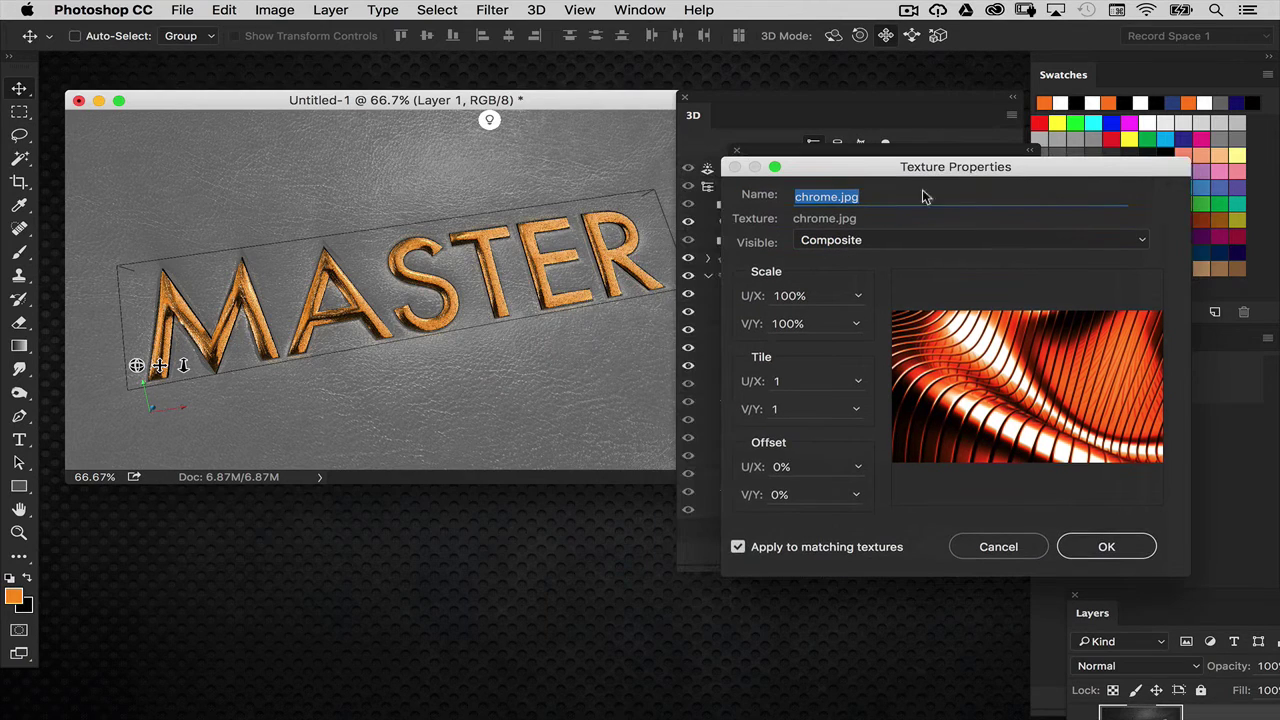
{"action": "left_click", "coordinate": [857, 467]}
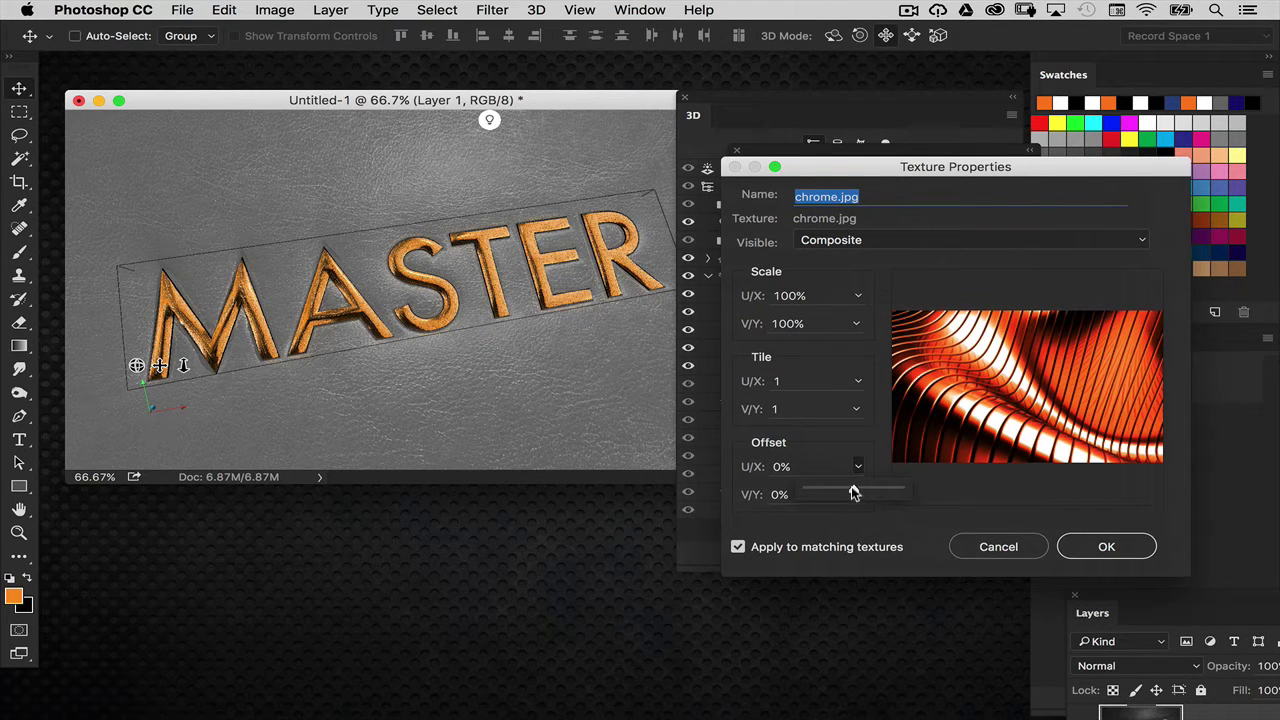
{"action": "left_click_drag", "start_coordinate": [853, 489], "coordinate": [831, 516]}
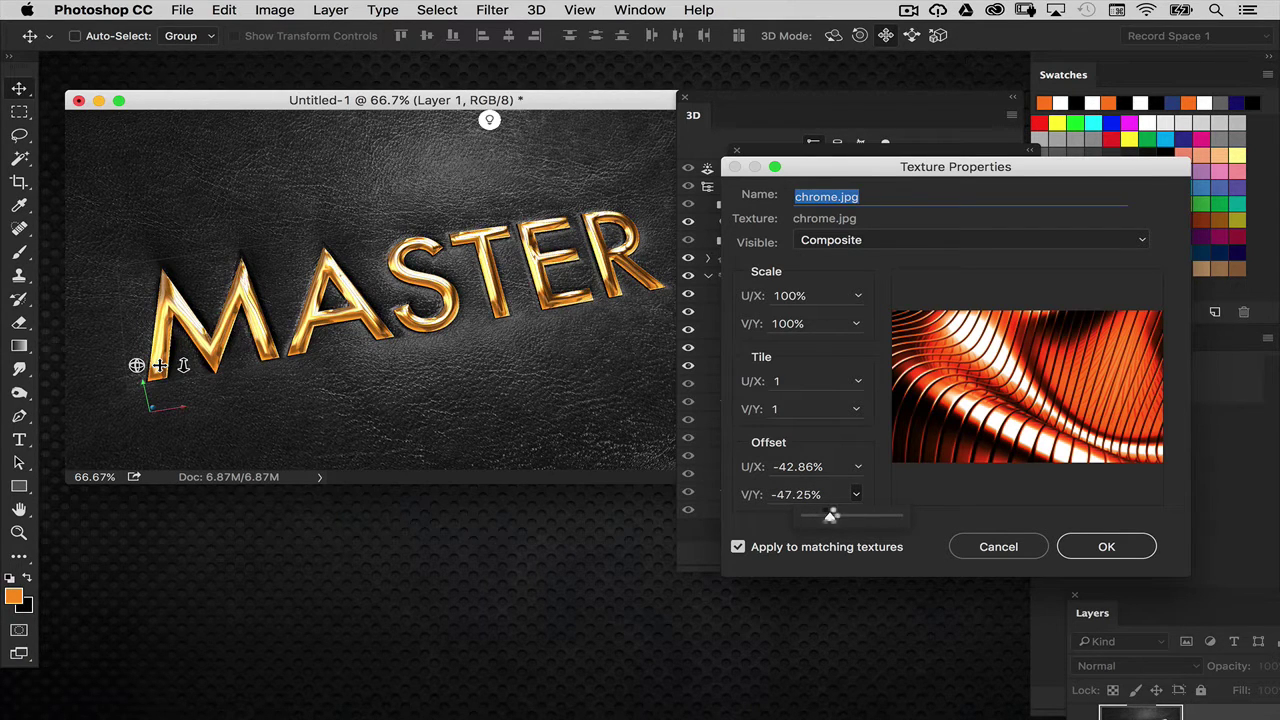
{"action": "left_click", "coordinate": [1085, 547]}
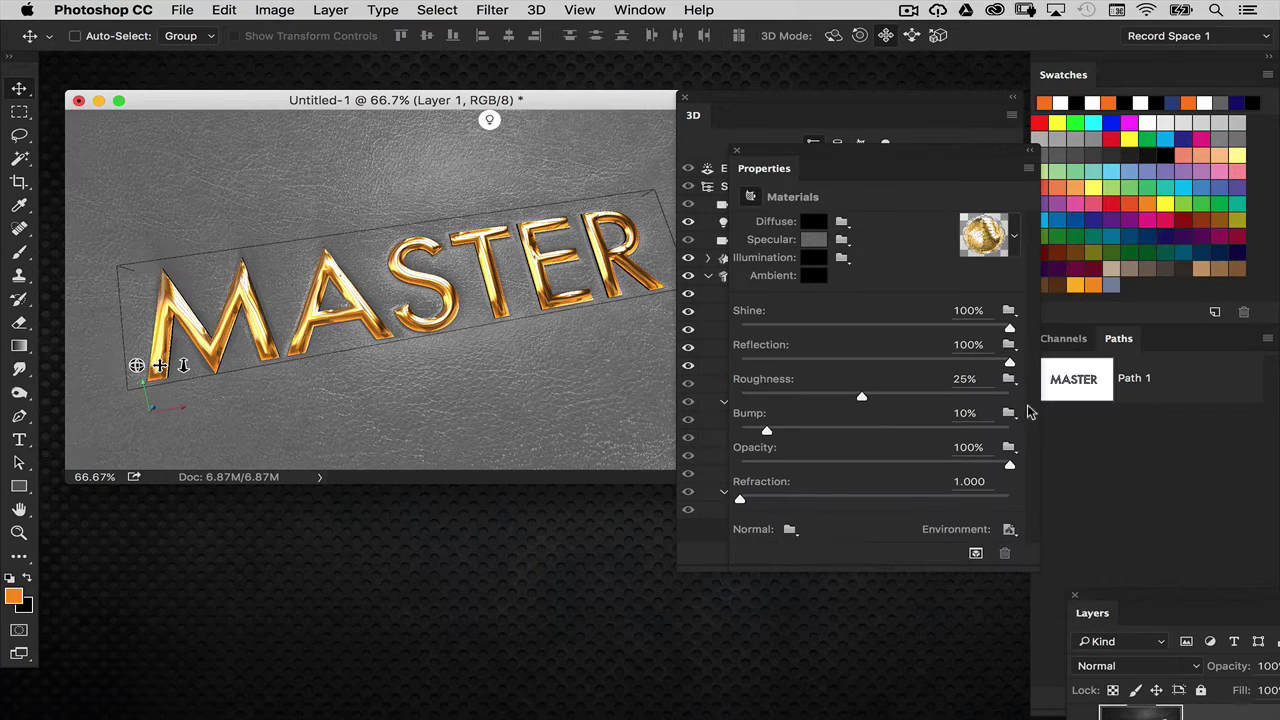
Step: Render the 3D layer to check the new reflections and view the image at 100%
{"action": "key", "text": "alt+shift+super+r"}
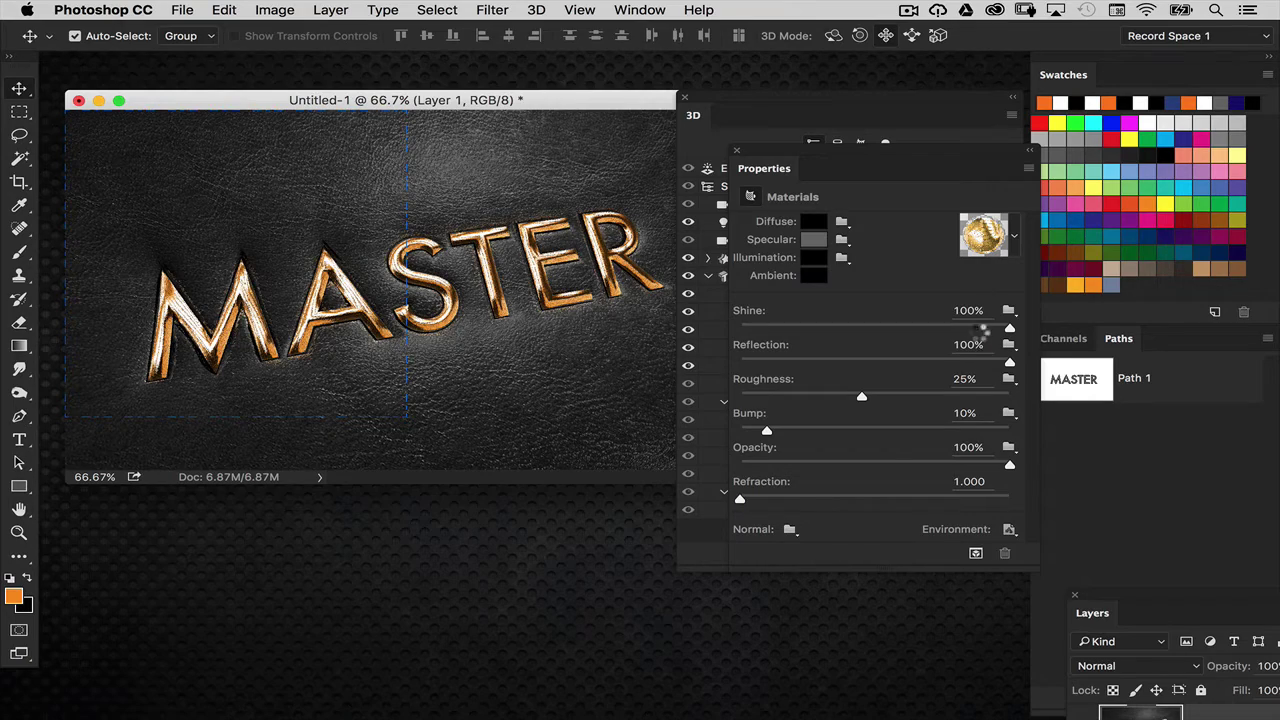
{"action": "left_click_drag", "start_coordinate": [790, 100], "coordinate": [884, 163]}
{"action": "key", "text": "super+1"}
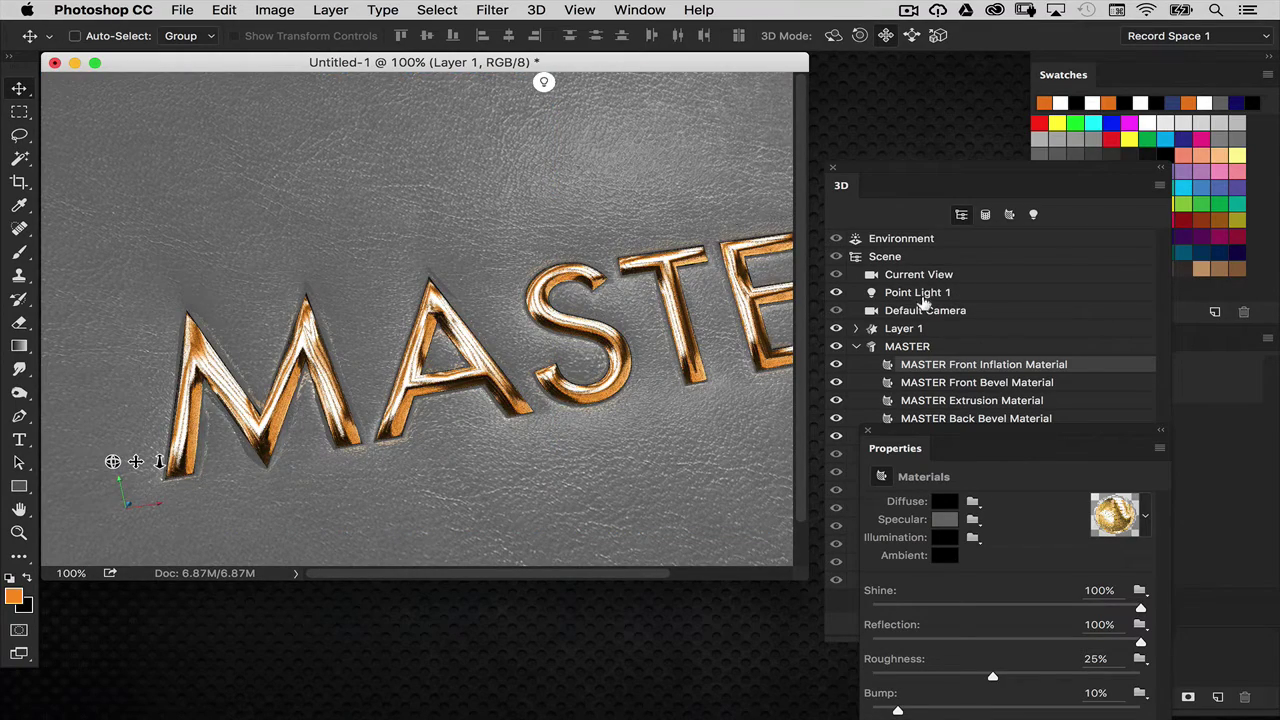
Step: Select the current view camera, then pan, roll and orbit it to a steeper angle with the M large in the foreground
{"action": "left_click", "coordinate": [925, 274]}
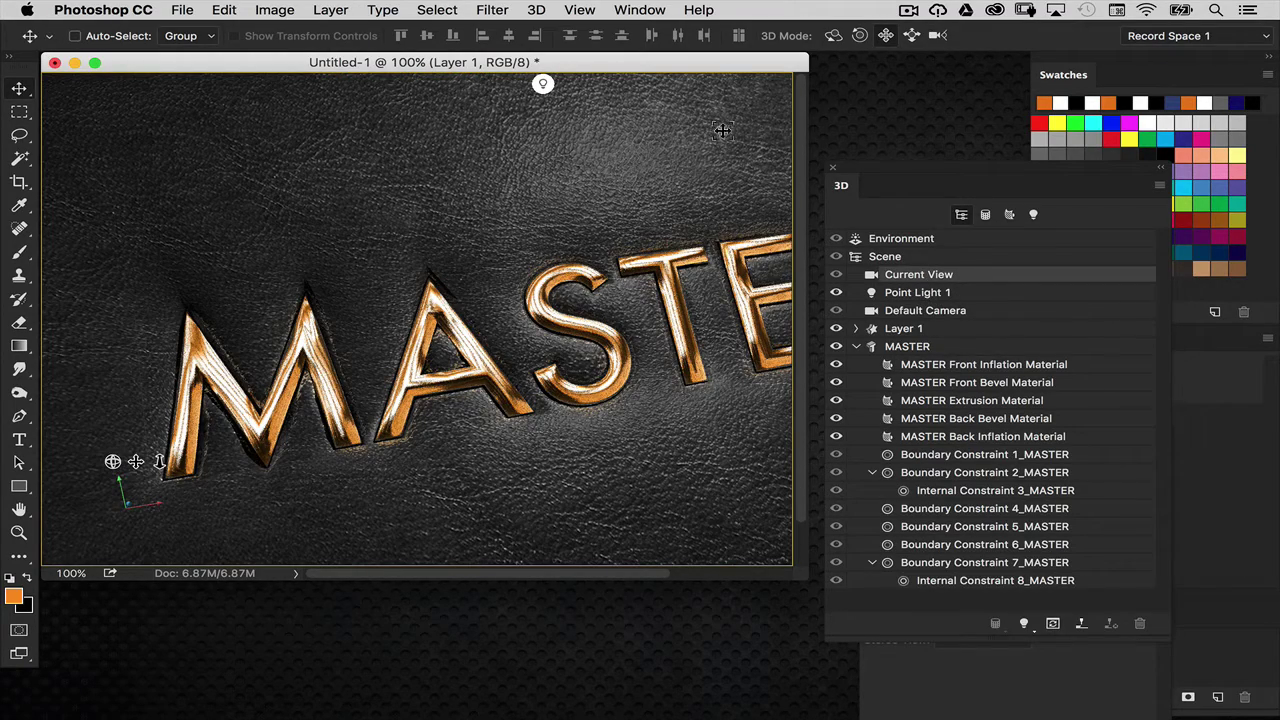
{"action": "left_click_drag", "start_coordinate": [710, 184], "coordinate": [885, 50]}
{"action": "left_click", "coordinate": [859, 35]}
{"action": "left_click_drag", "start_coordinate": [772, 132], "coordinate": [825, 67]}
{"action": "left_click", "coordinate": [834, 36]}
{"action": "left_click_drag", "start_coordinate": [735, 146], "coordinate": [760, 93]}
{"action": "left_click", "coordinate": [886, 35]}
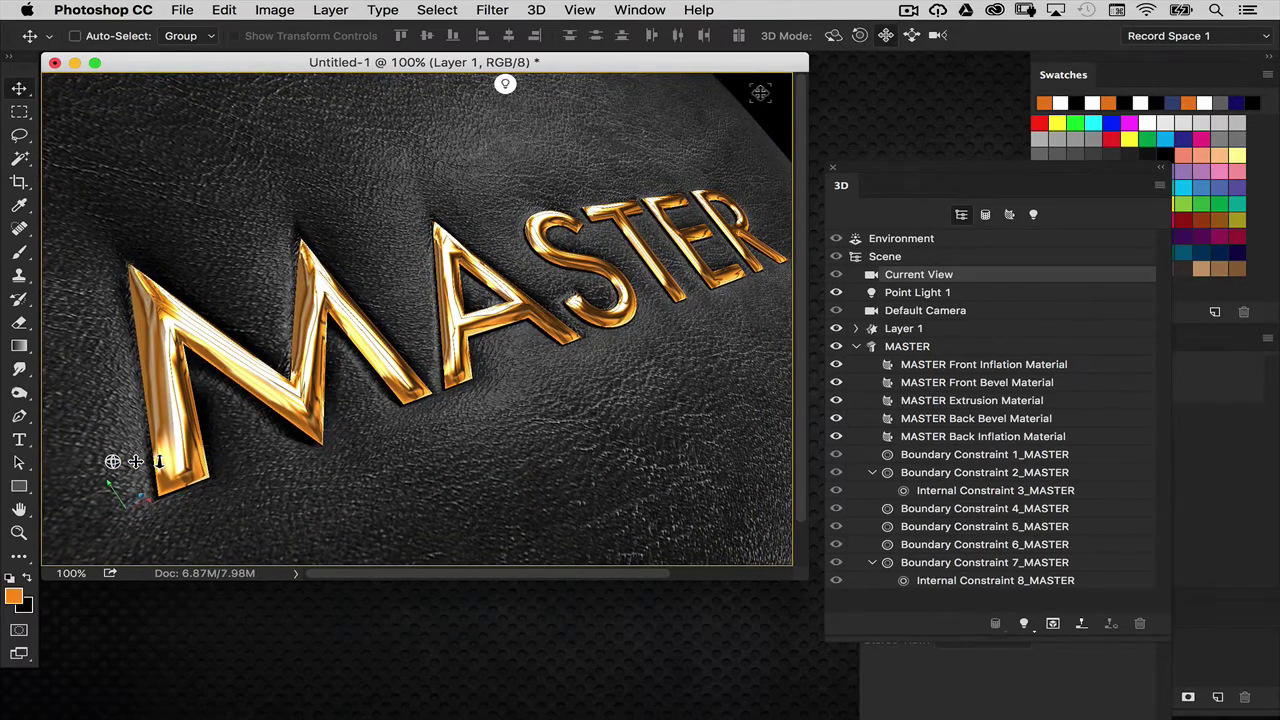
Step: Set the camera's depth of field depth to 1 and focus on the letter M at a distance of 0.21
{"action": "left_click_drag", "start_coordinate": [930, 175], "coordinate": [900, 278]}
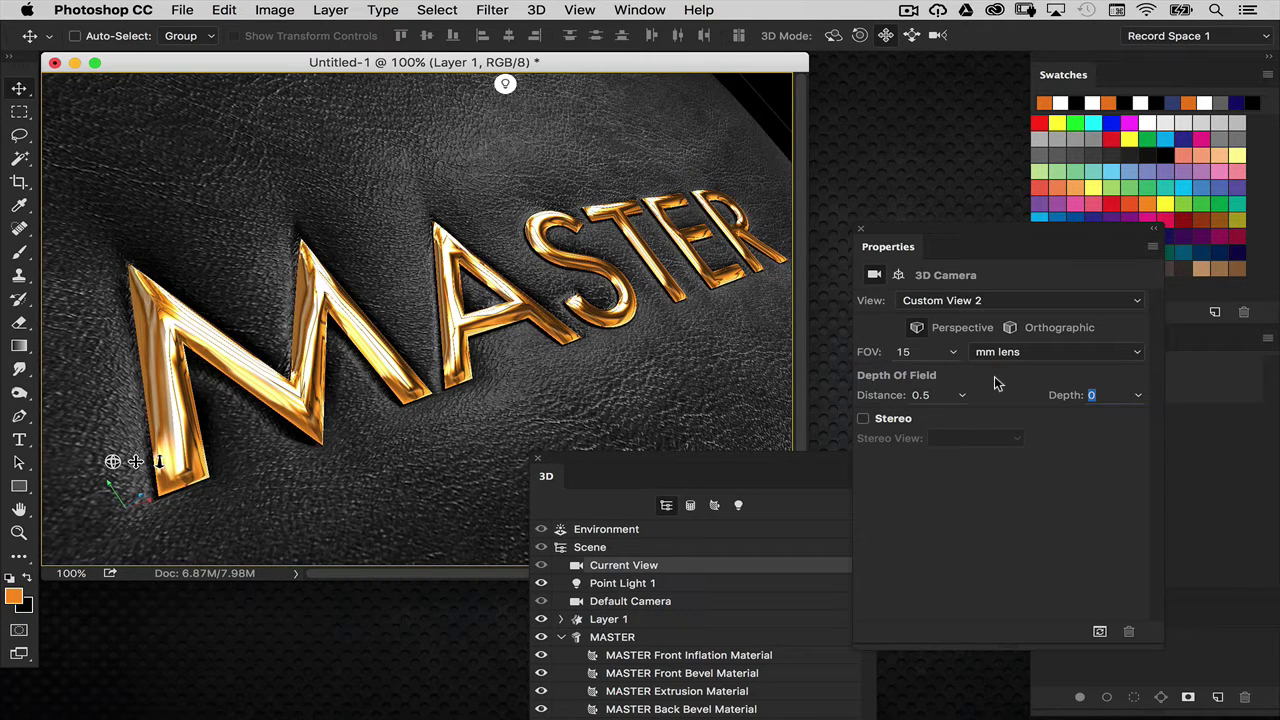
{"action": "left_click_drag", "start_coordinate": [794, 452], "coordinate": [751, 374]}
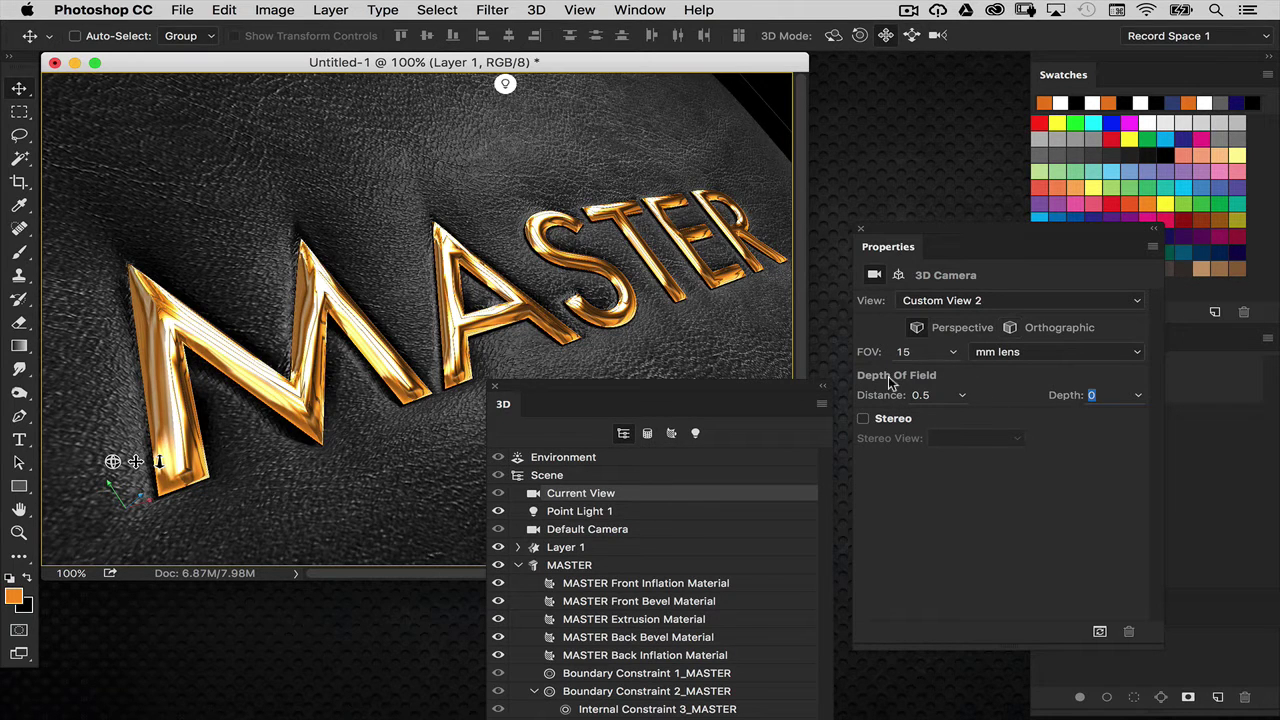
{"action": "type", "text": "1"}
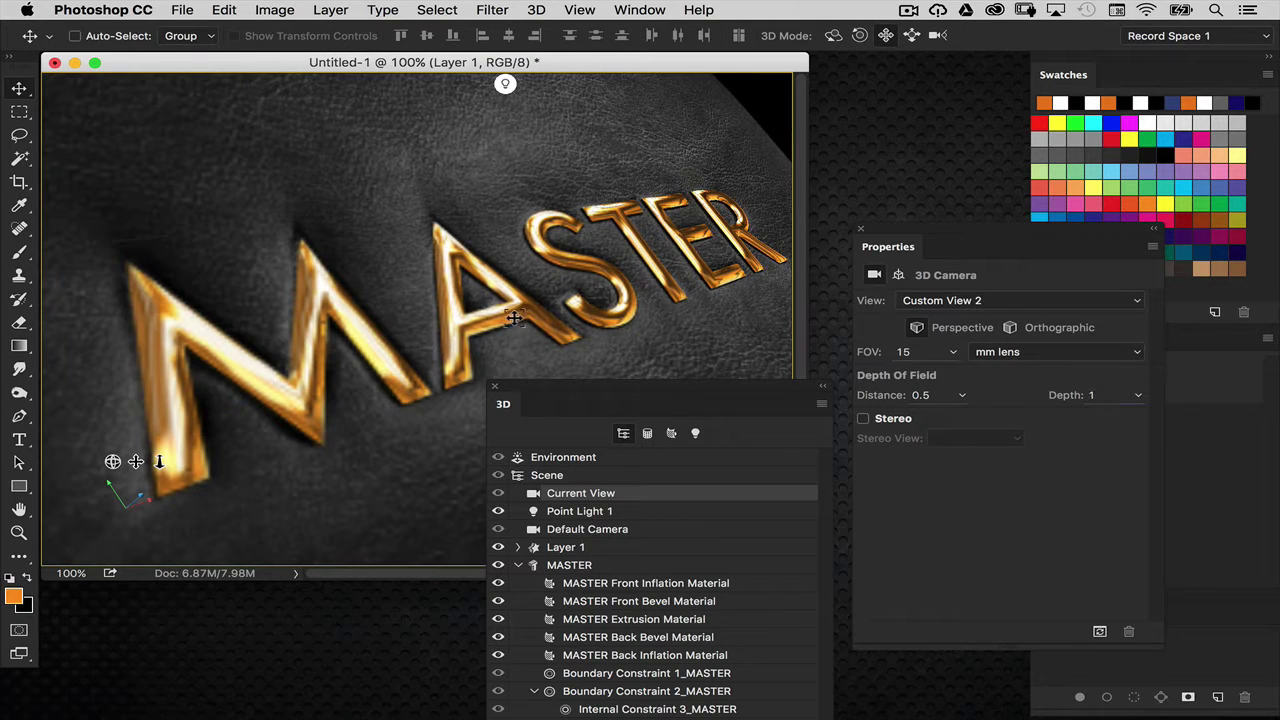
{"action": "left_click", "coordinate": [369, 342]}
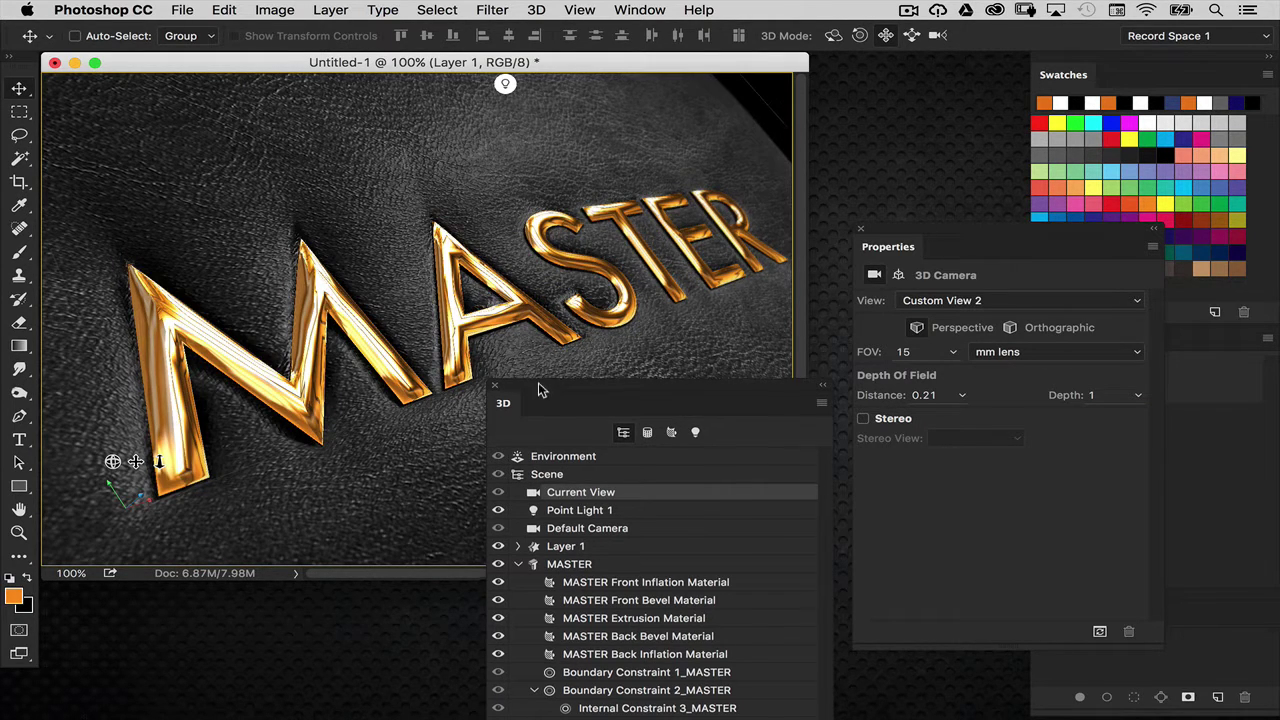
Step: Select the lettering's material and start rendering the 3D layer with the depth of field
{"action": "left_click_drag", "start_coordinate": [550, 393], "coordinate": [550, 553]}
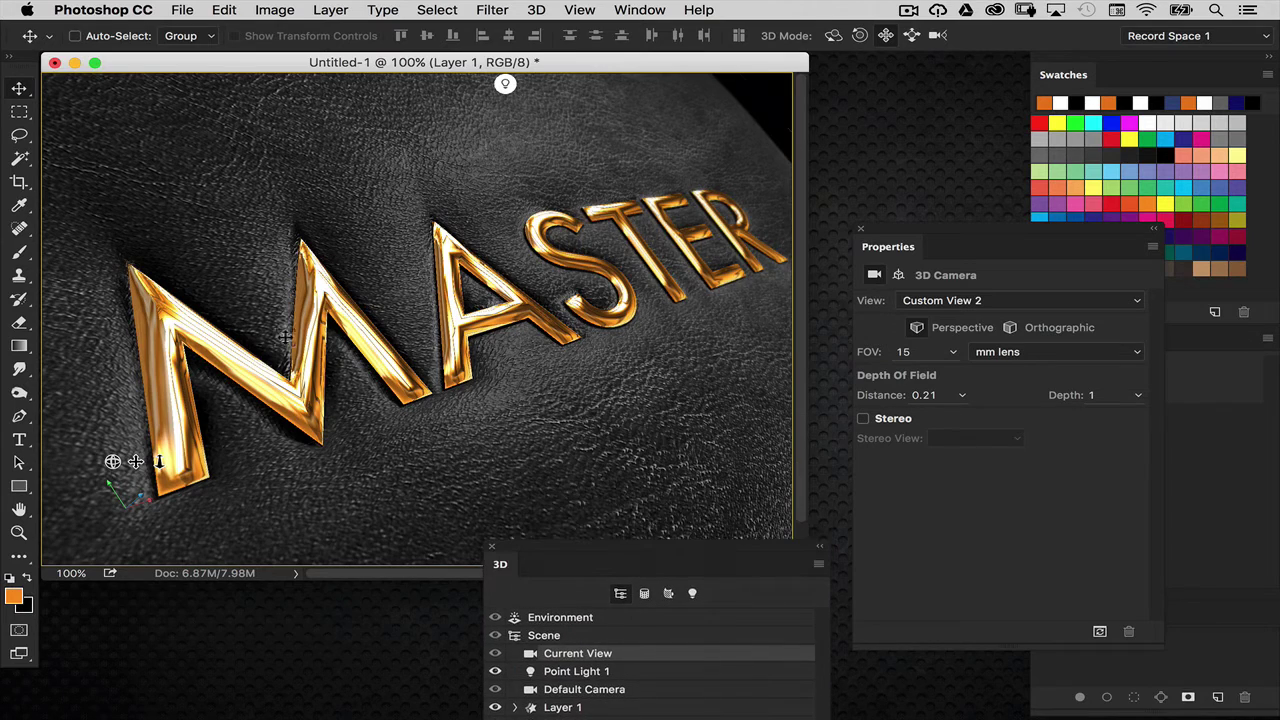
{"action": "left_click", "coordinate": [476, 332]}
{"action": "key", "text": "super+alt+shift+r"}
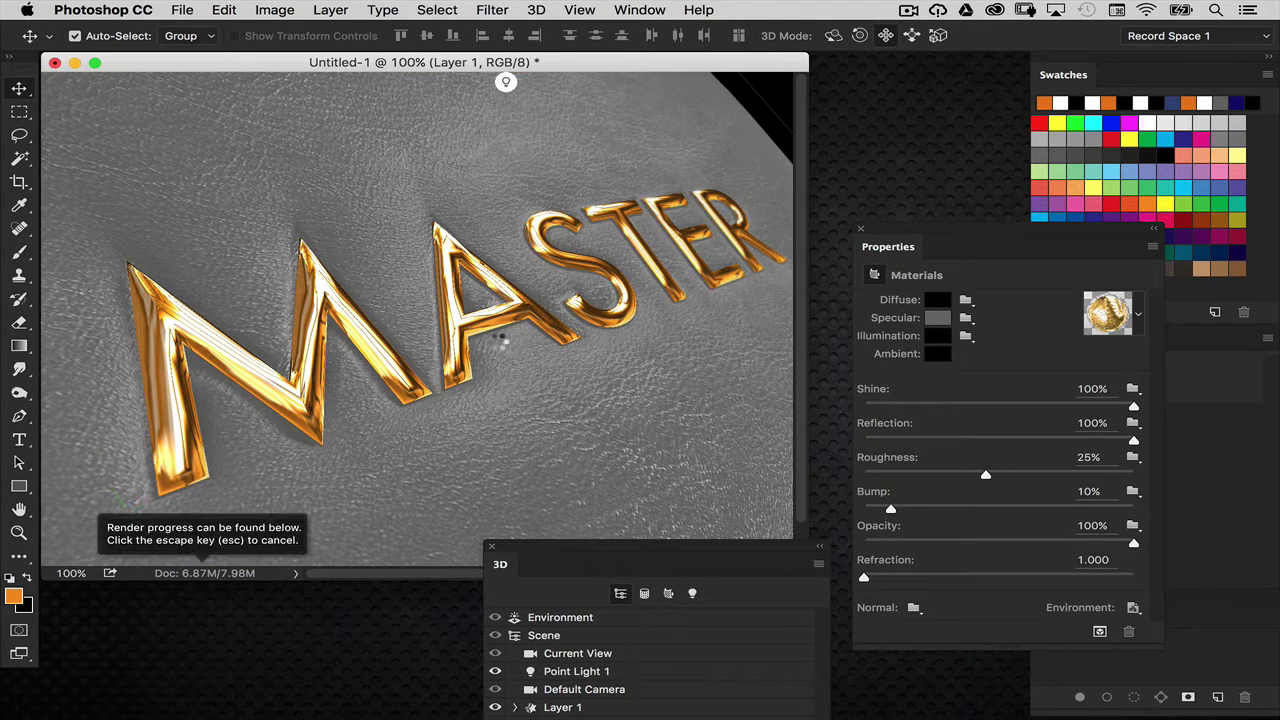